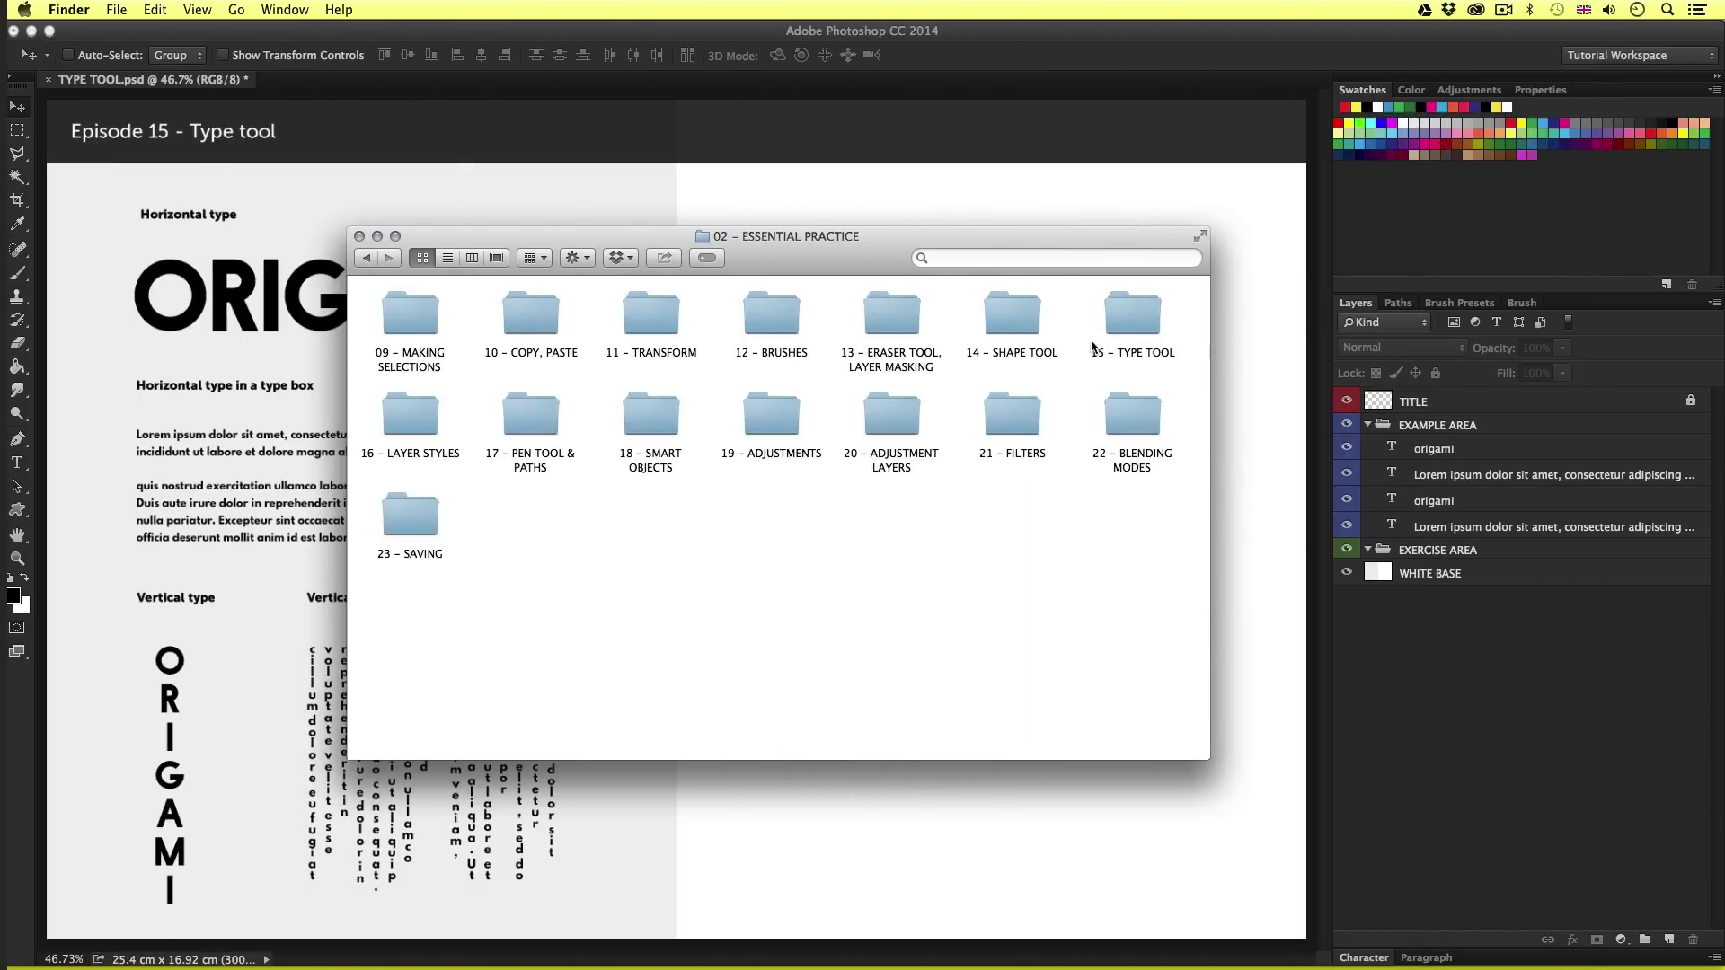
Step: In the 15 - TYPE TOOL folder, preview FONT INSTRUCTIONS.rtf and open TYPE TOOL.psd in Photoshop
double_click(1134, 310)
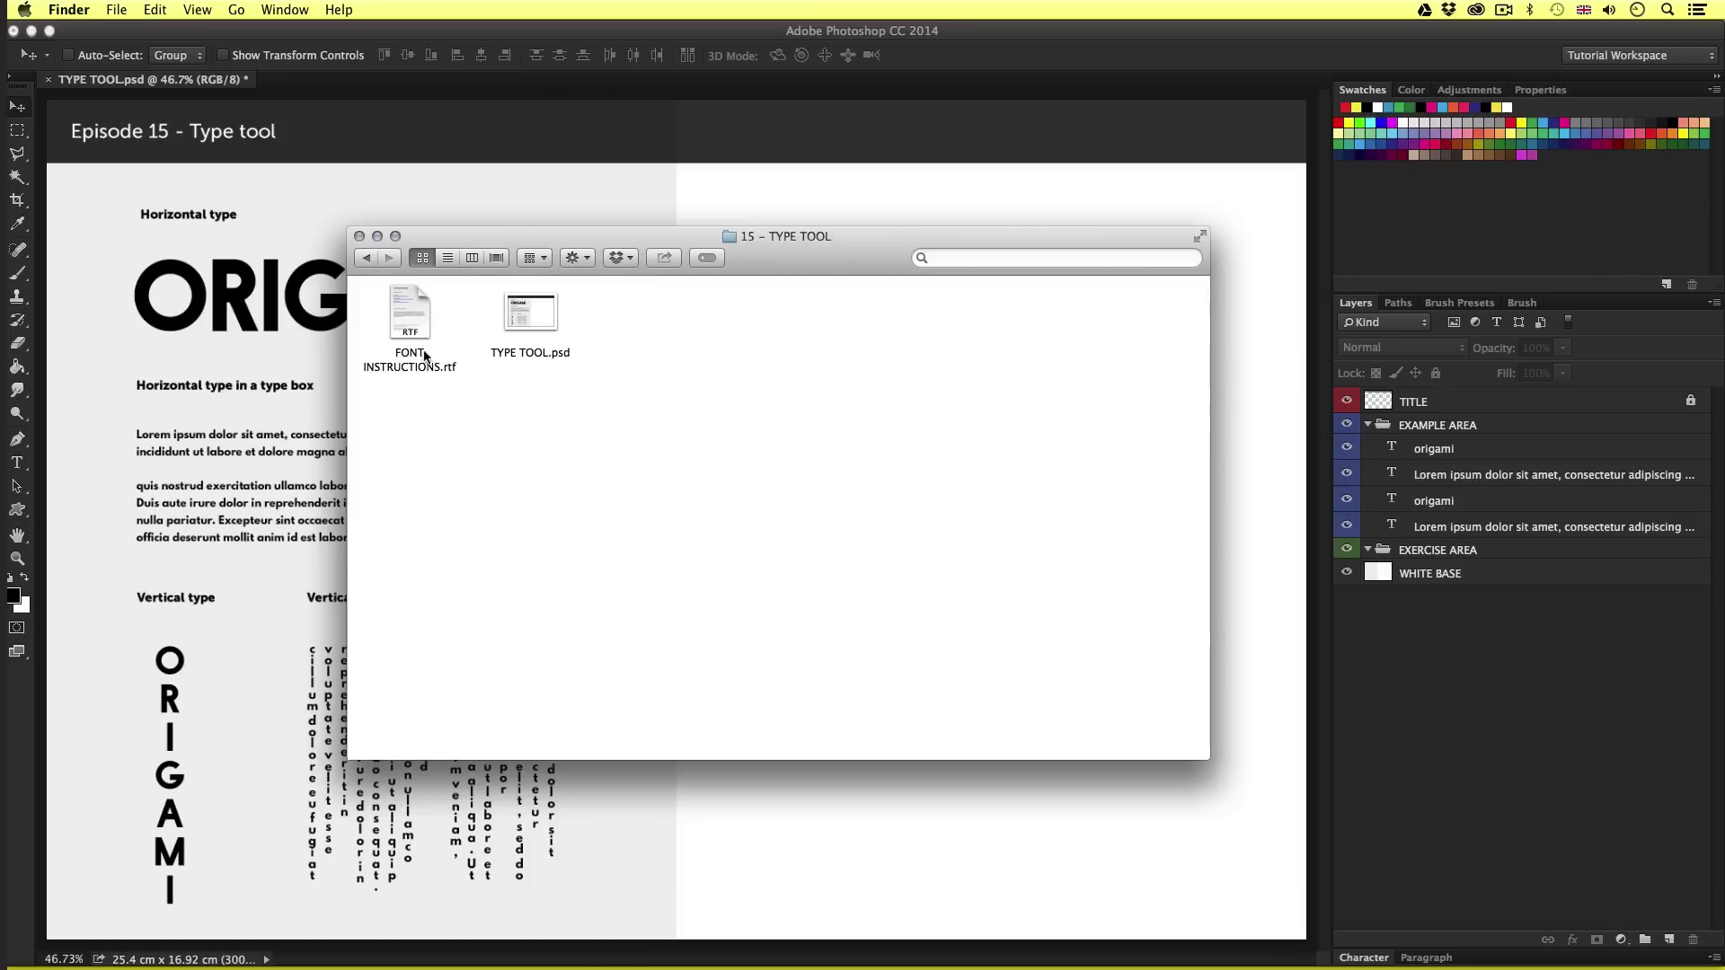
left_click(412, 306)
key("space")
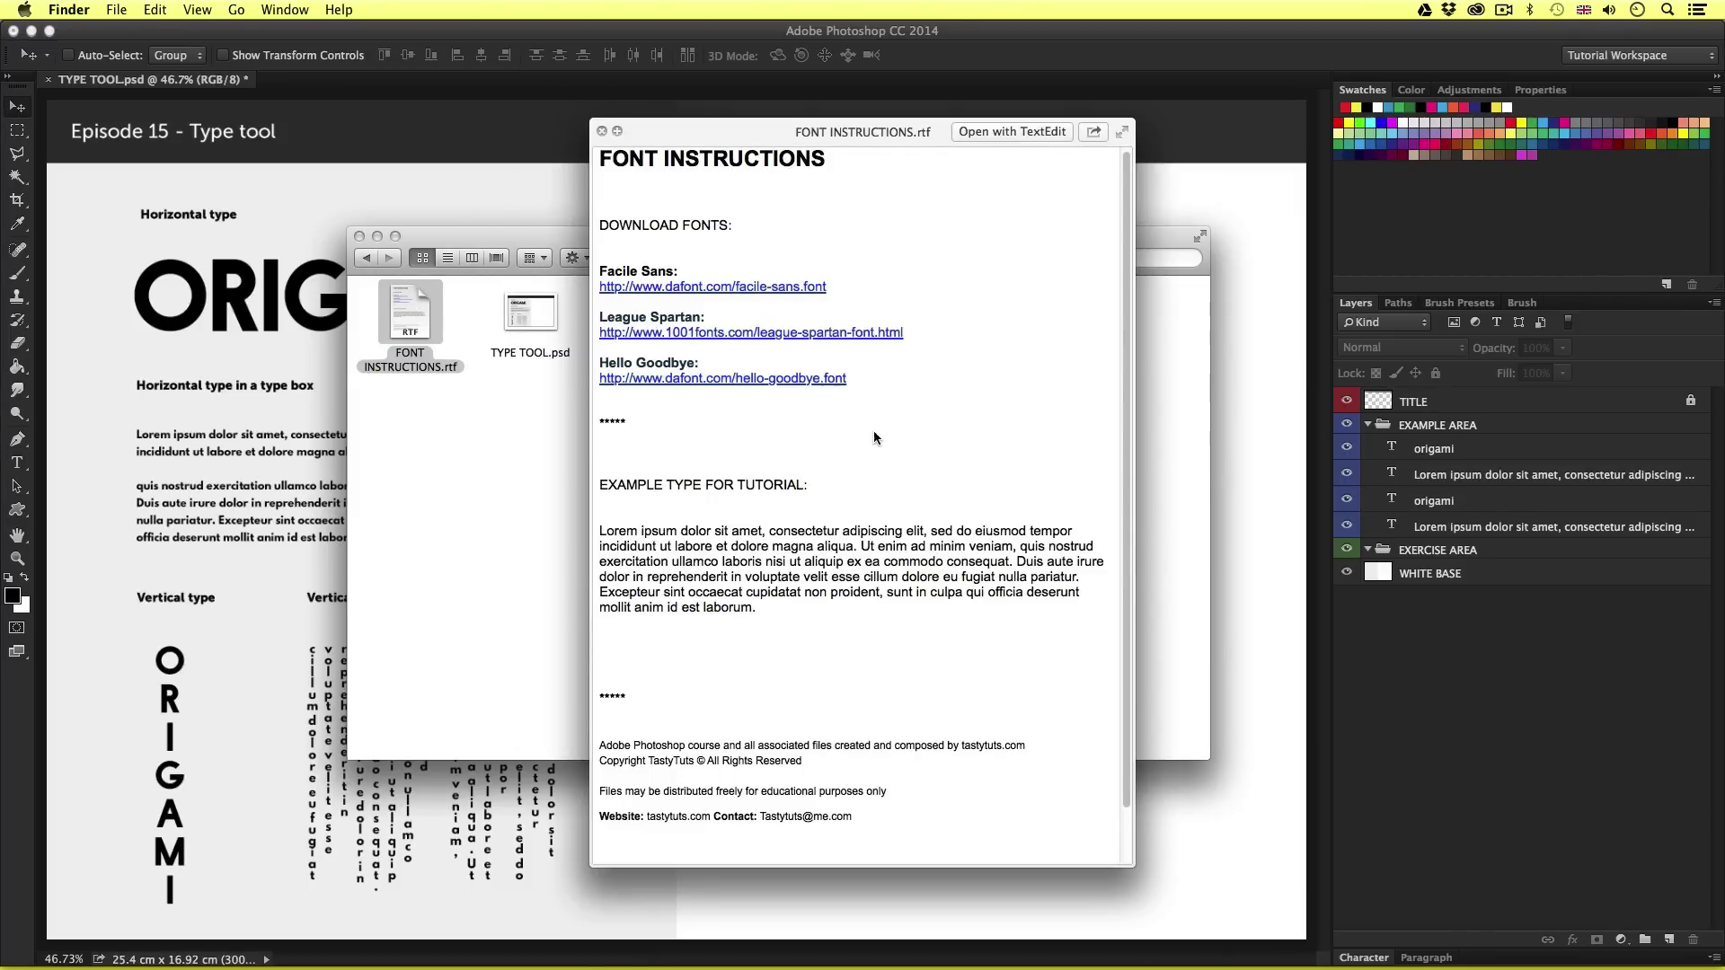
key("space")
key("Right")
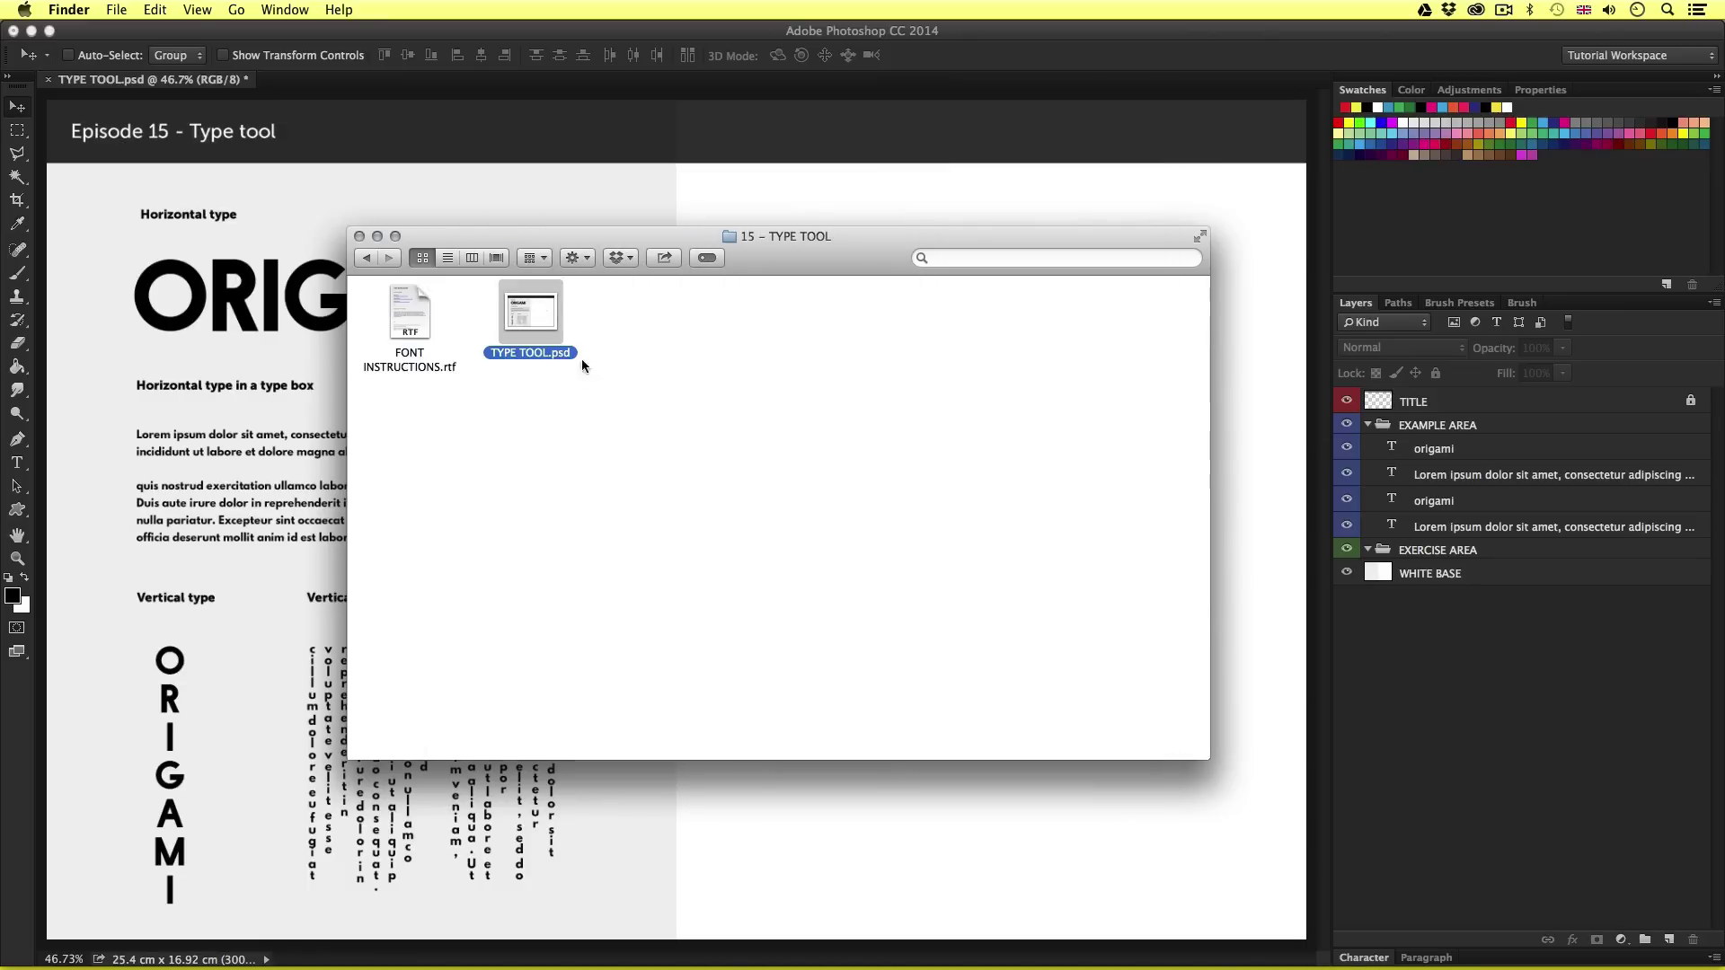
double_click(530, 306)
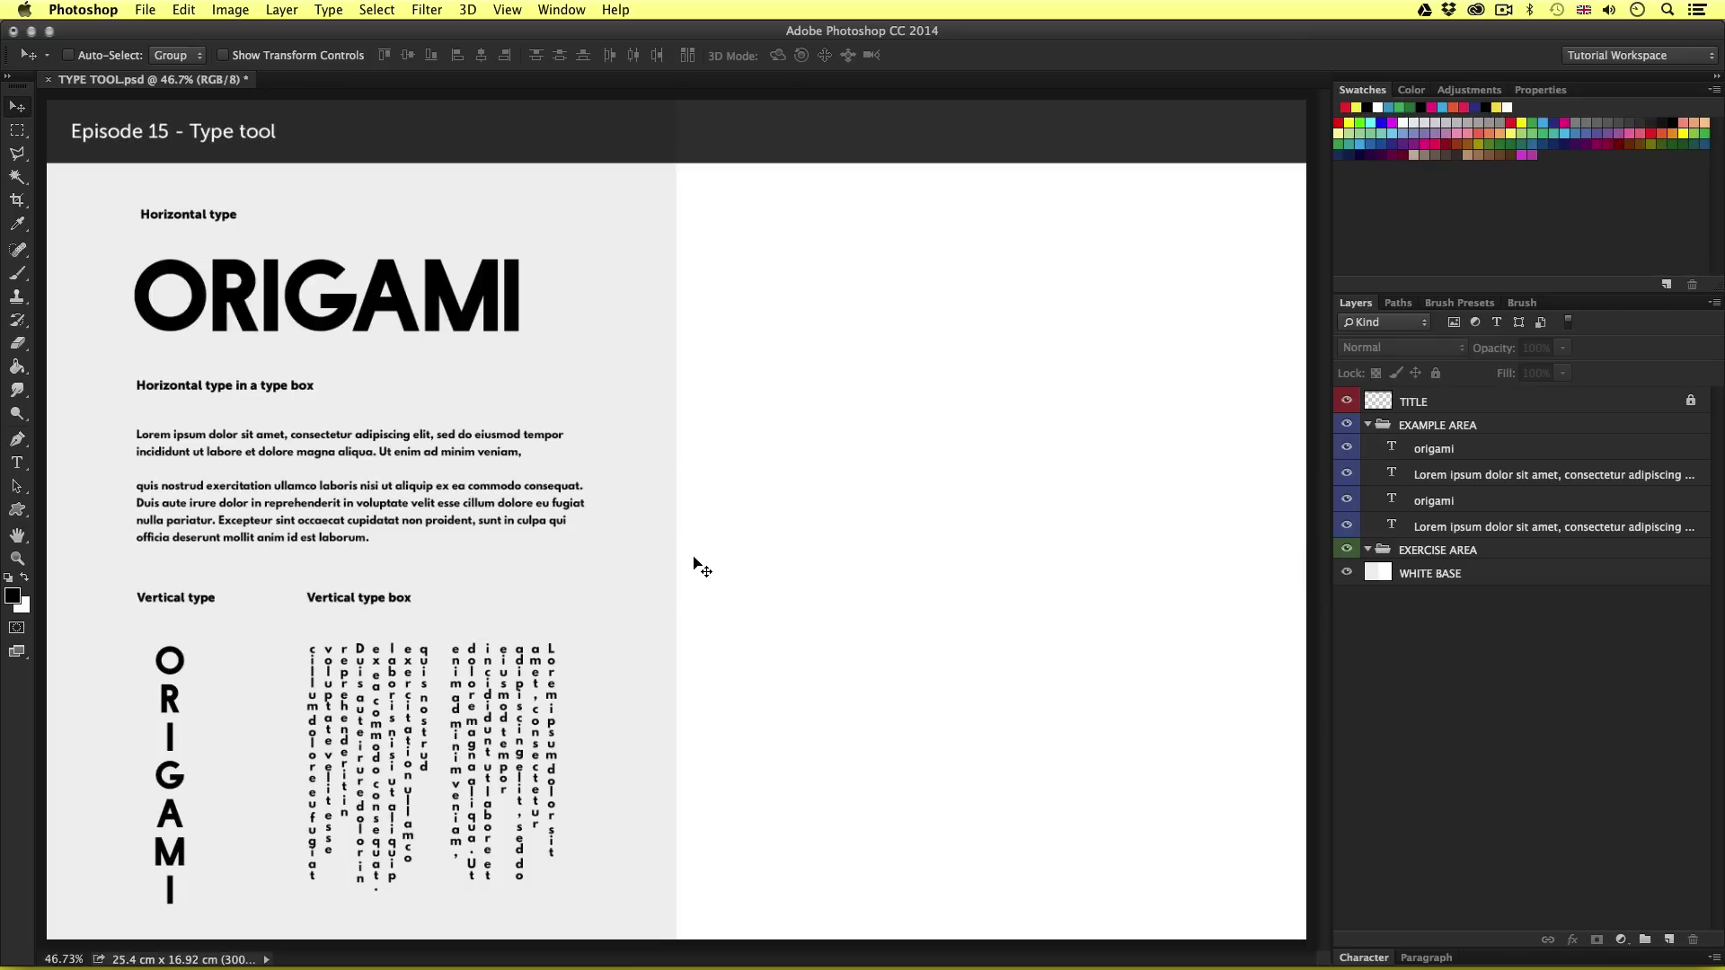
Step: Expand the Character panel and look over the Paragraph settings grouped with it
left_click(1369, 958)
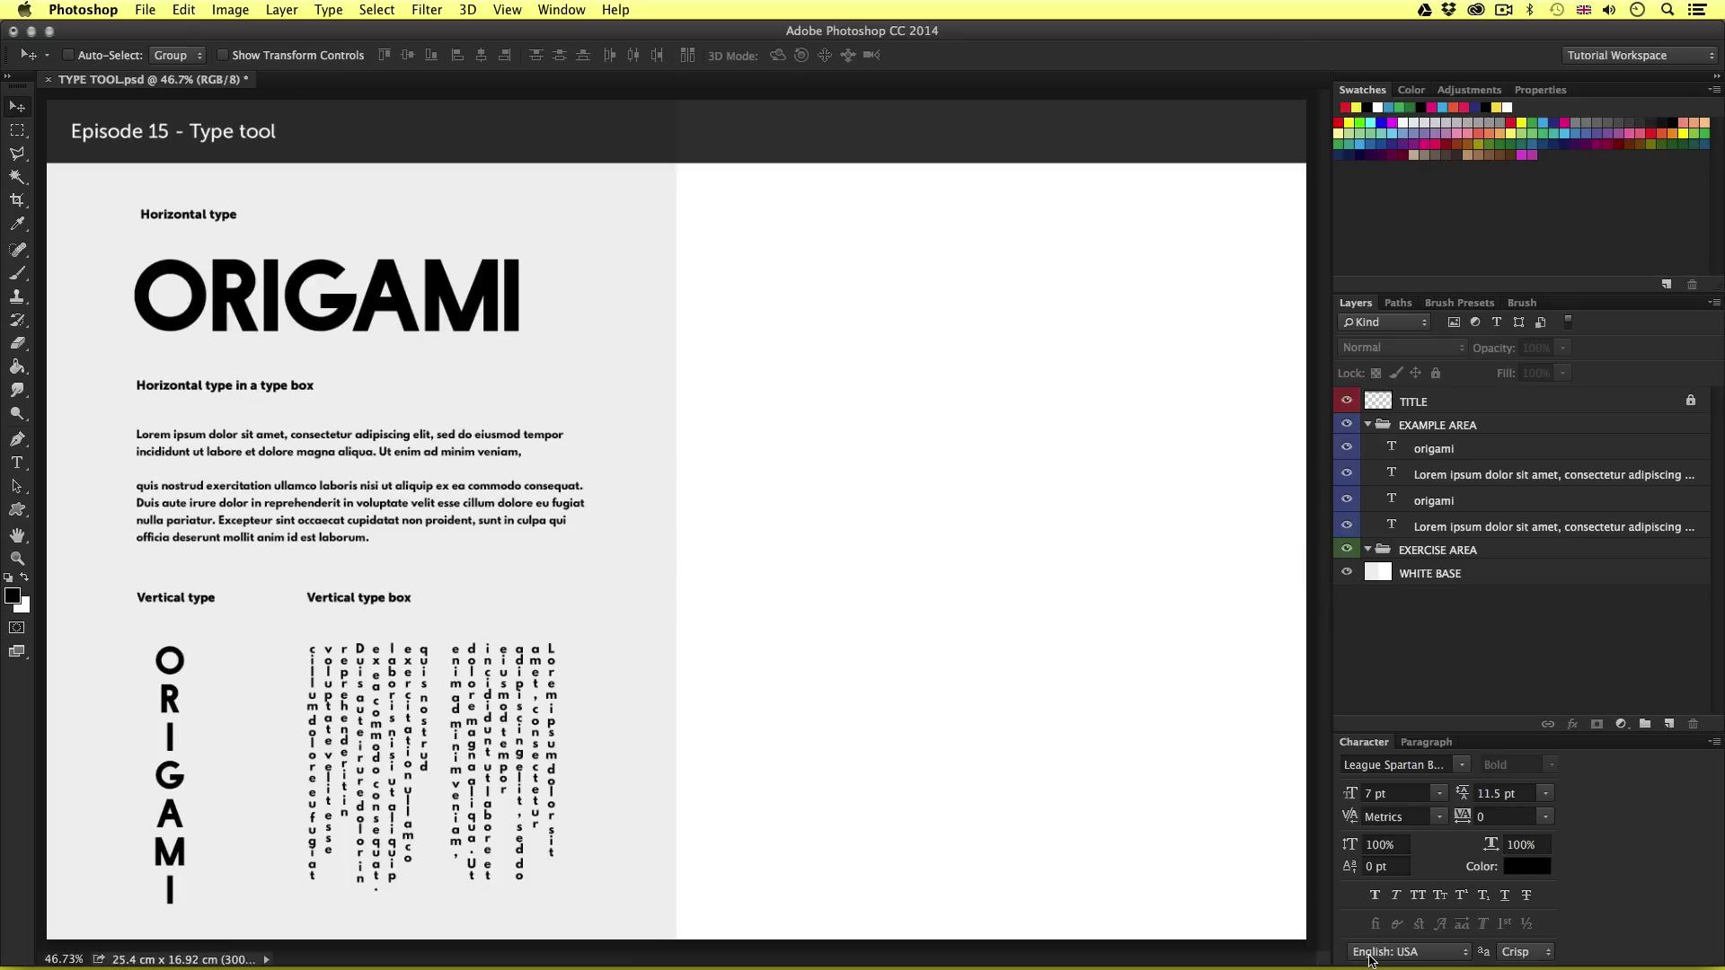
left_click(1423, 743)
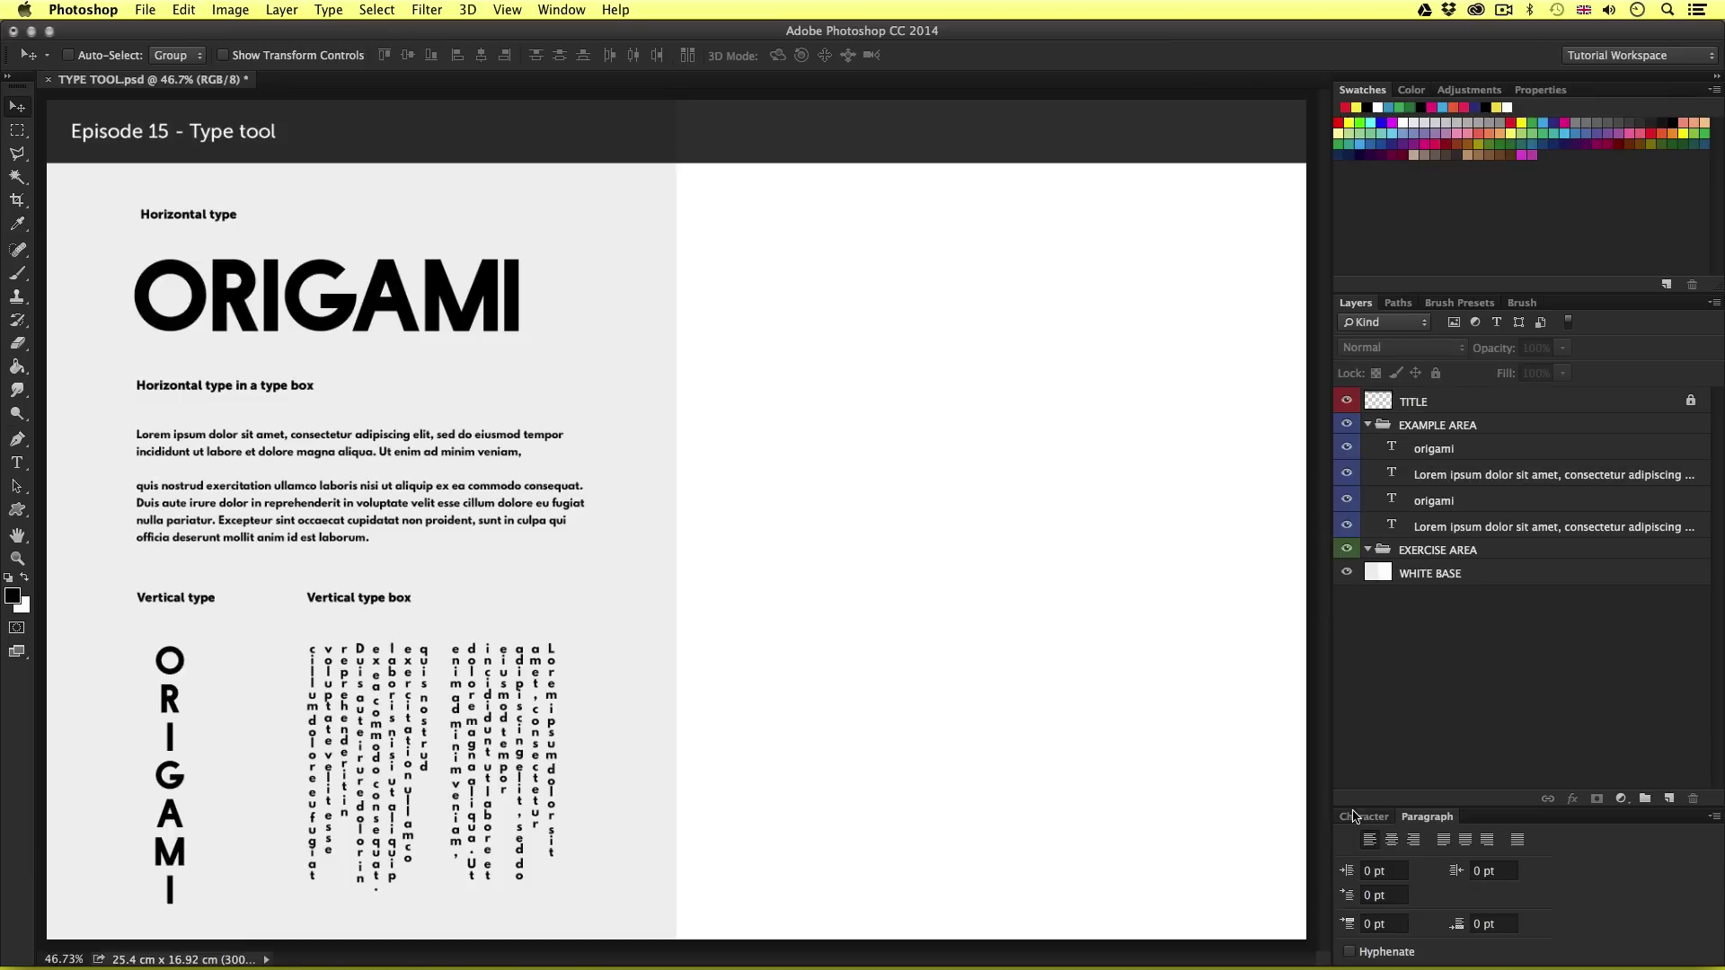
left_click(1358, 816)
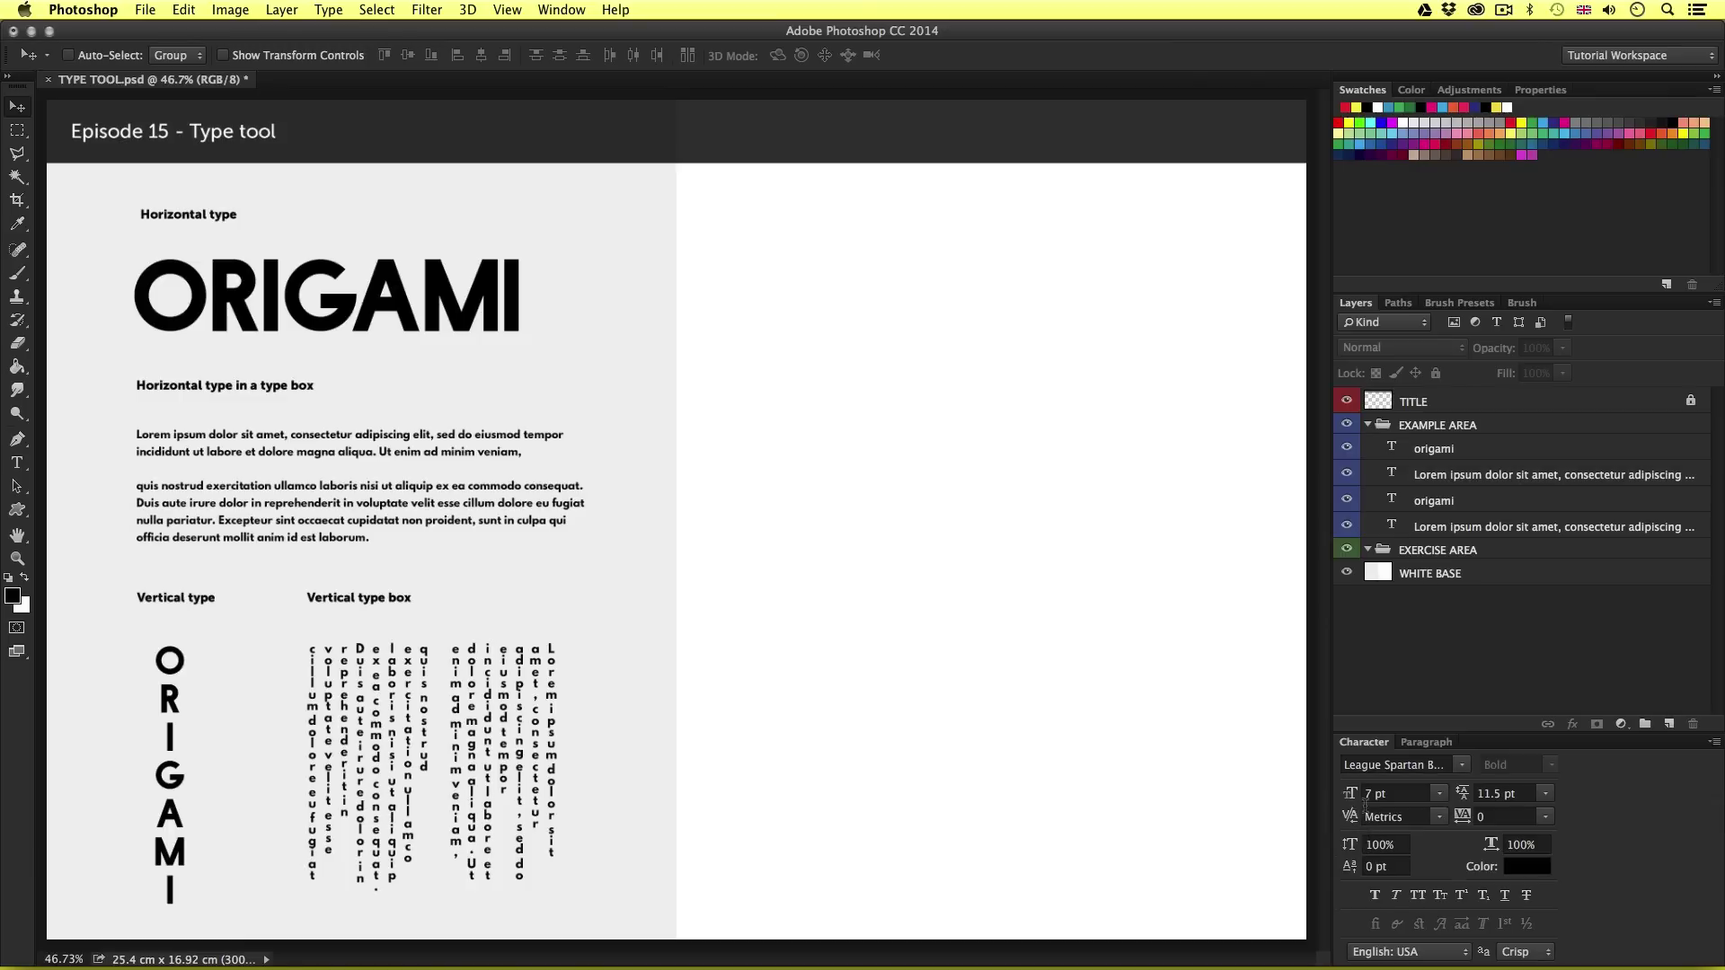
left_click(565, 11)
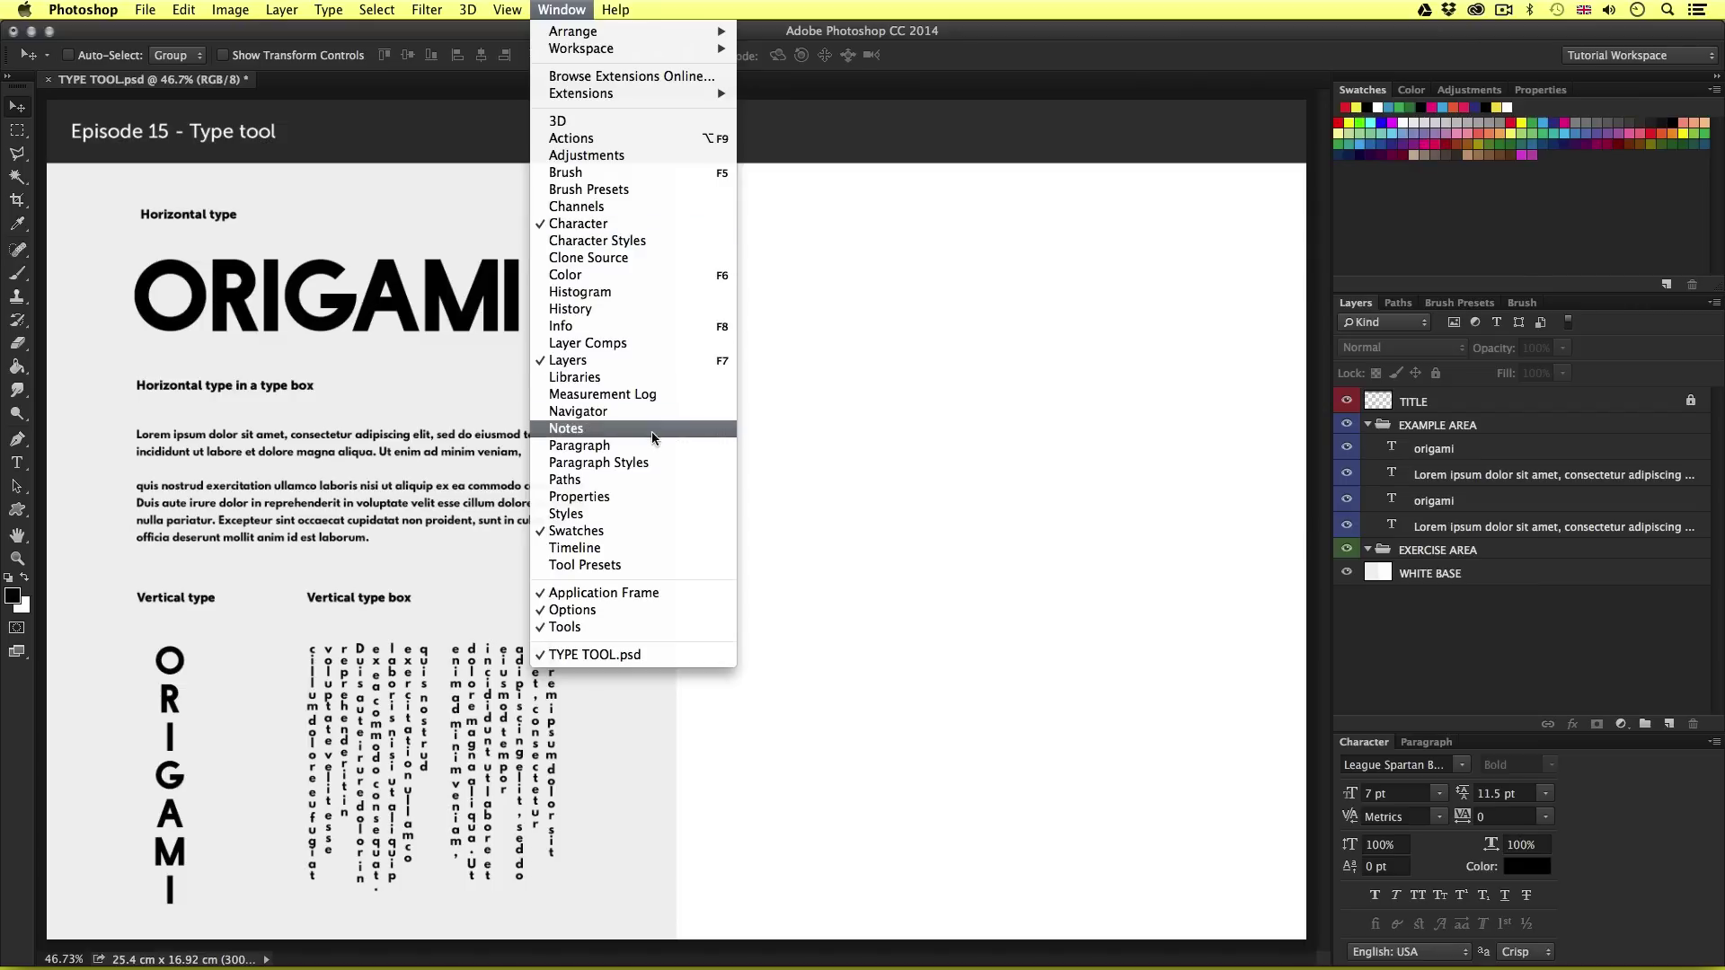
left_click(1358, 747)
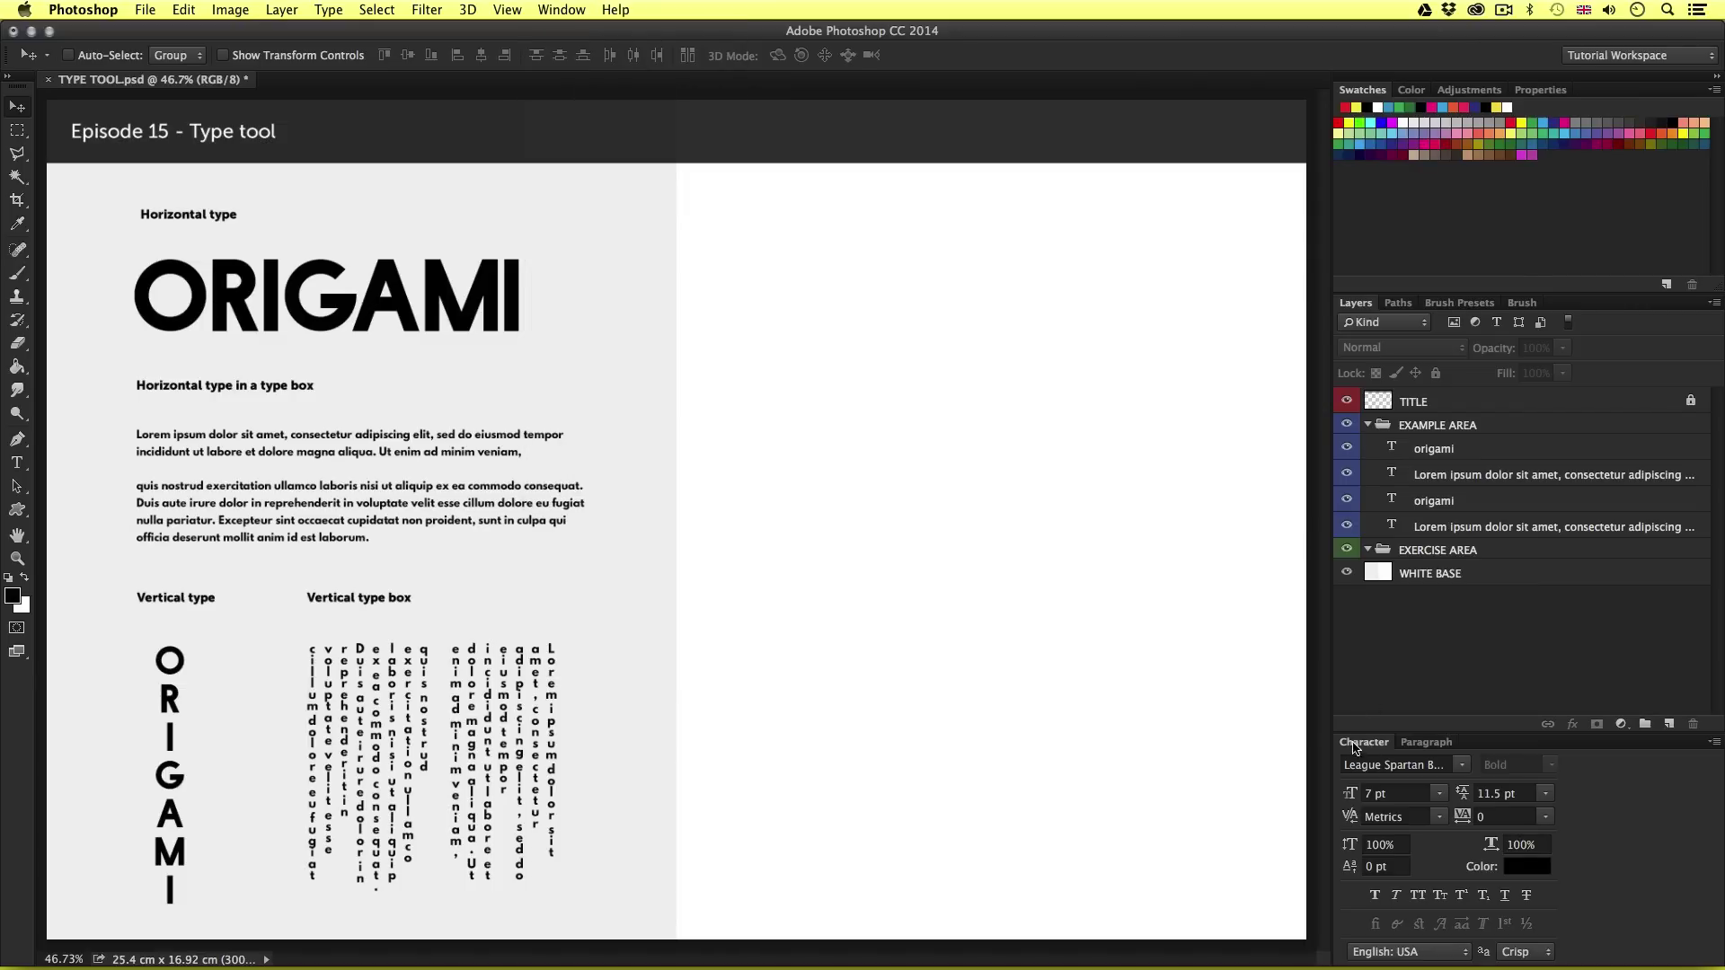
Step: Undock the Character and Paragraph panels and stack them over the blank exercise half of the canvas
left_click_drag(1357, 748, 1112, 132)
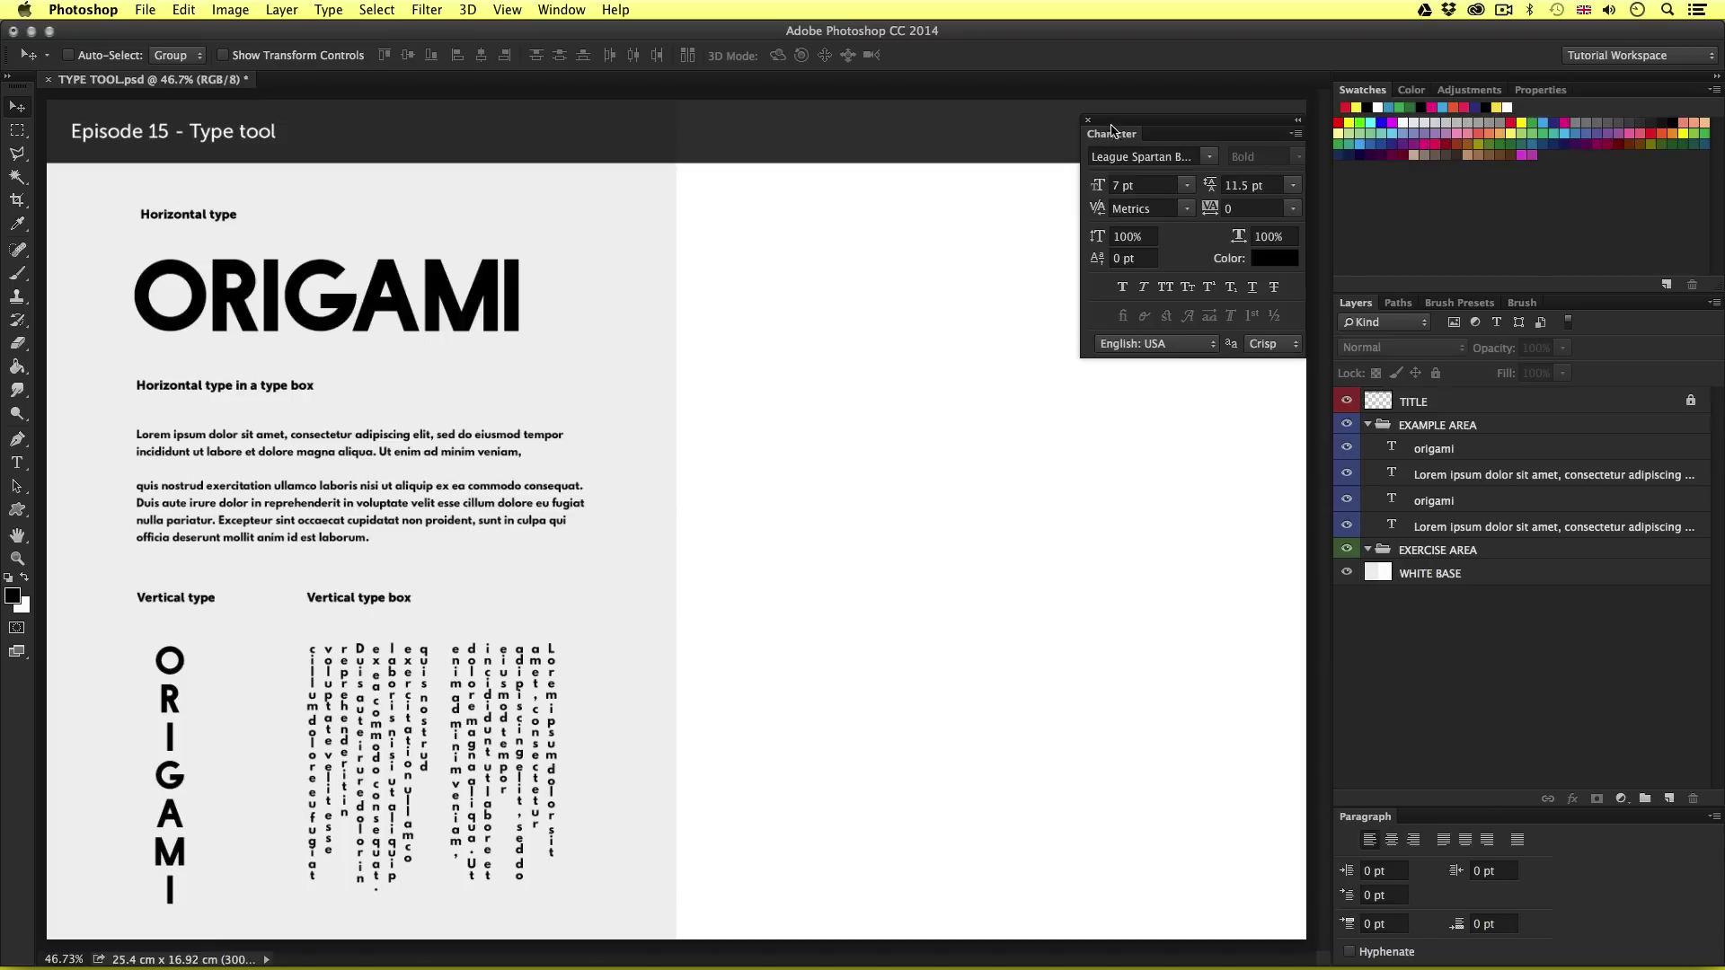
left_click_drag(1365, 817, 1123, 485)
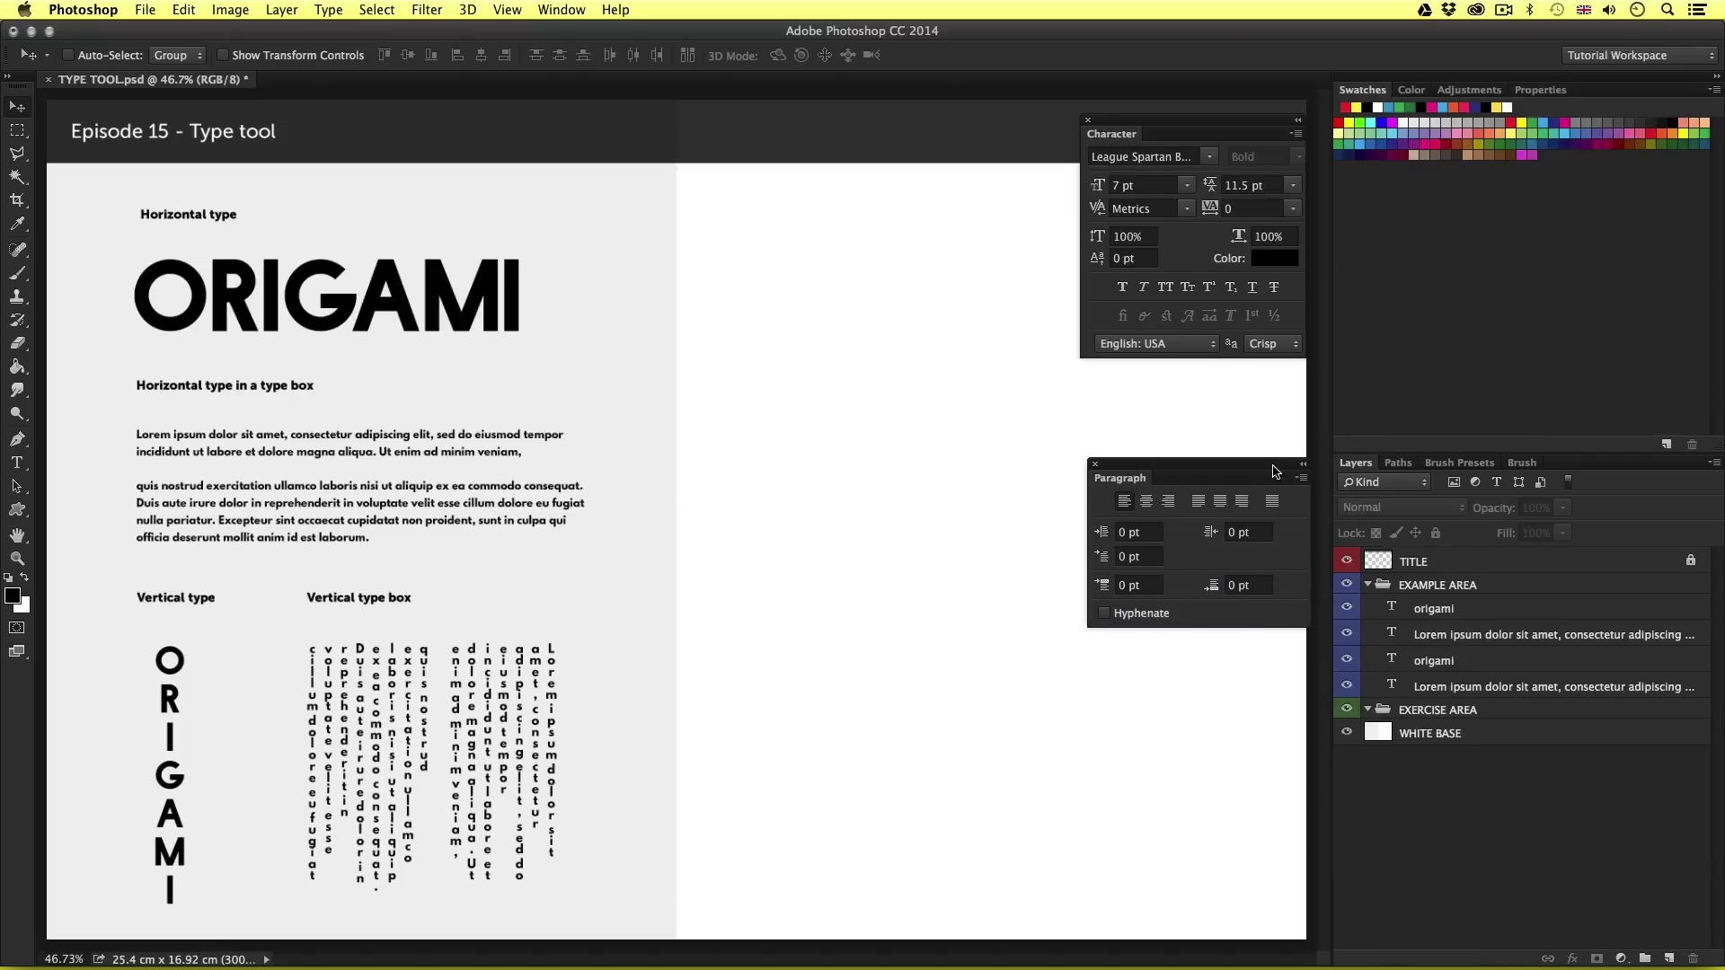
left_click_drag(1276, 470, 1224, 646)
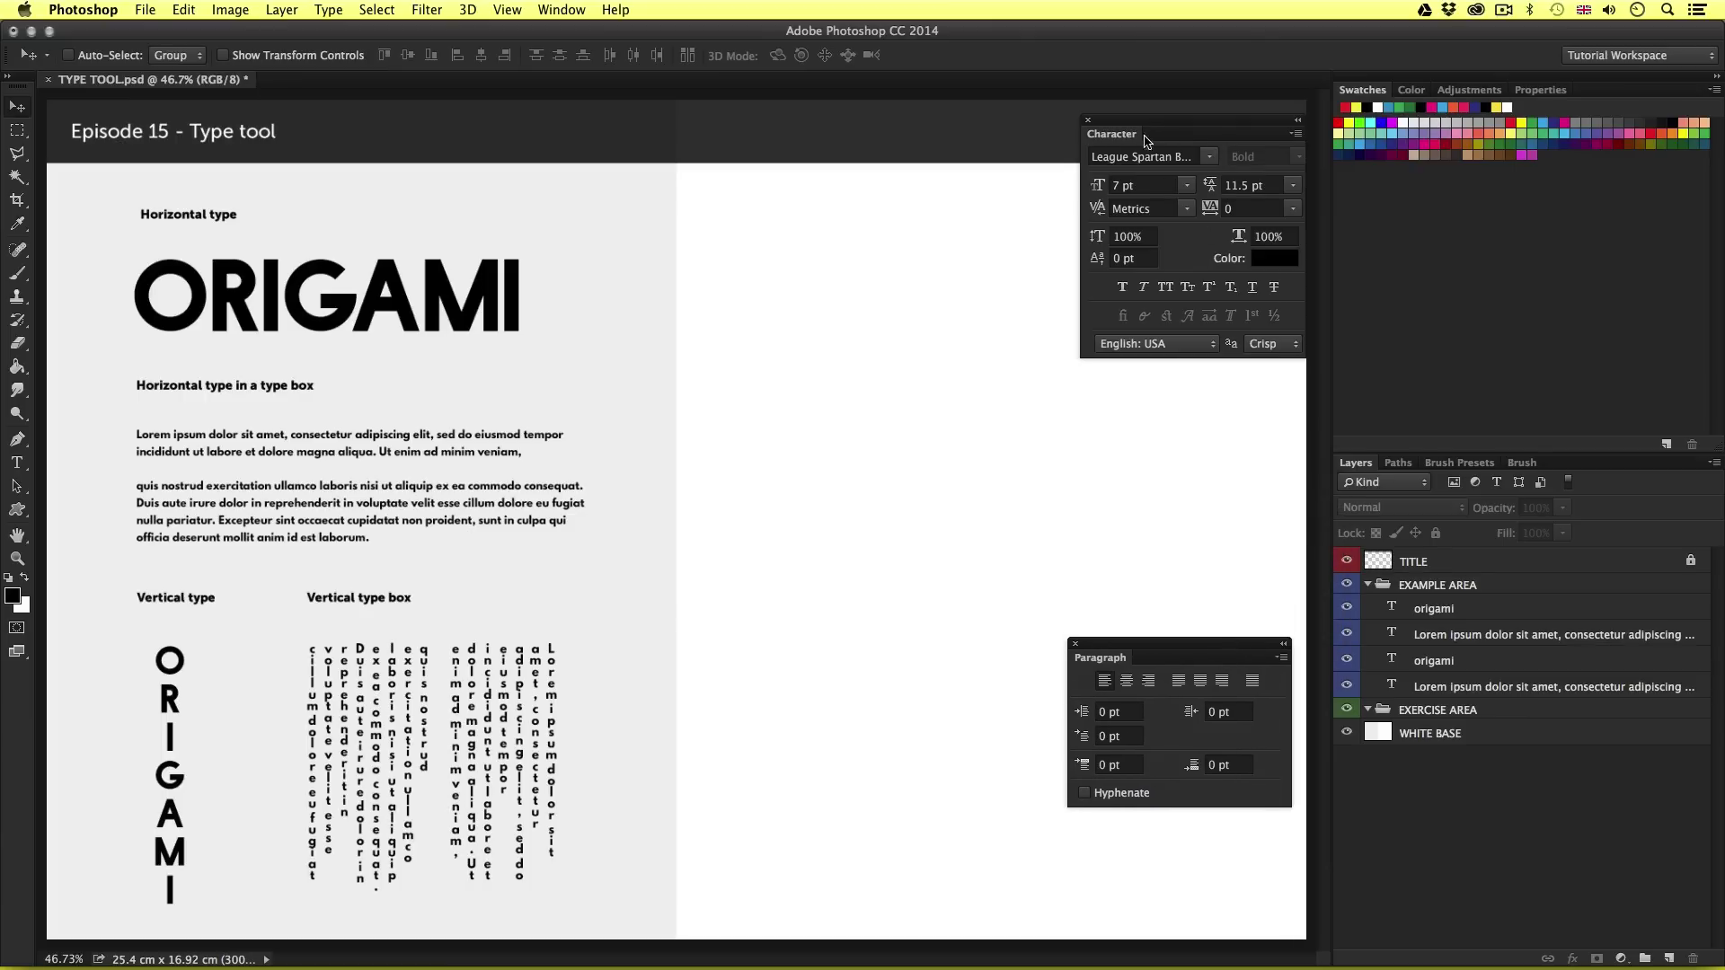
left_click_drag(1145, 139, 1127, 403)
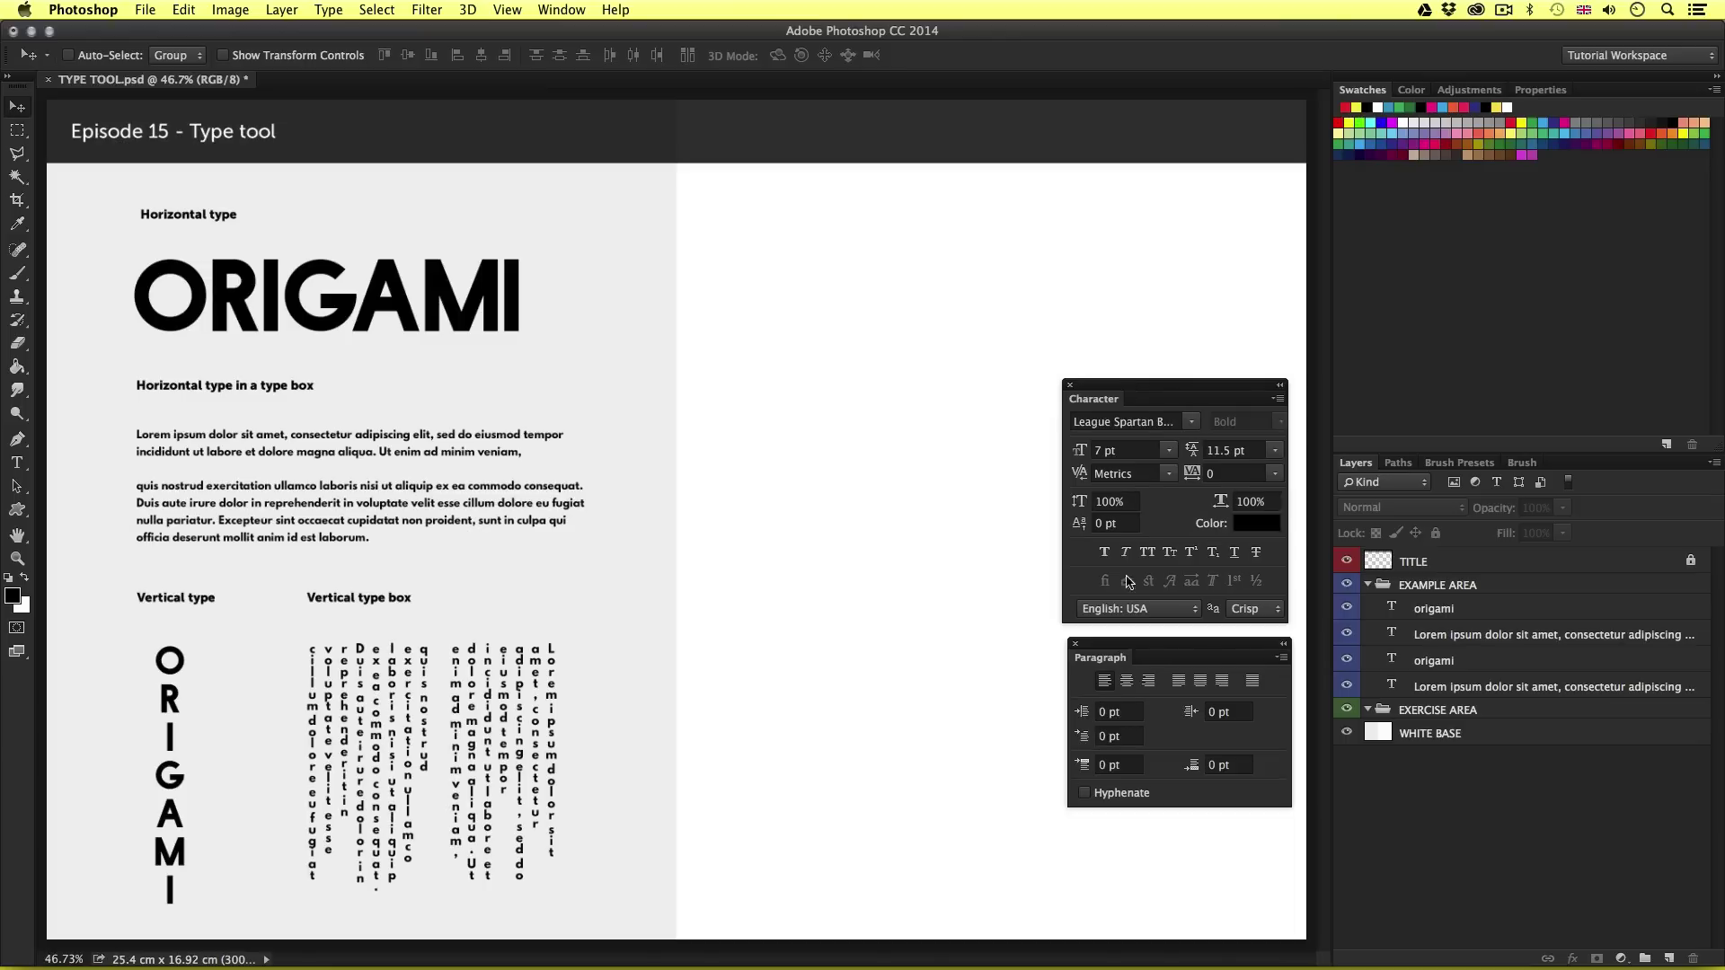
left_click_drag(1132, 645, 1127, 645)
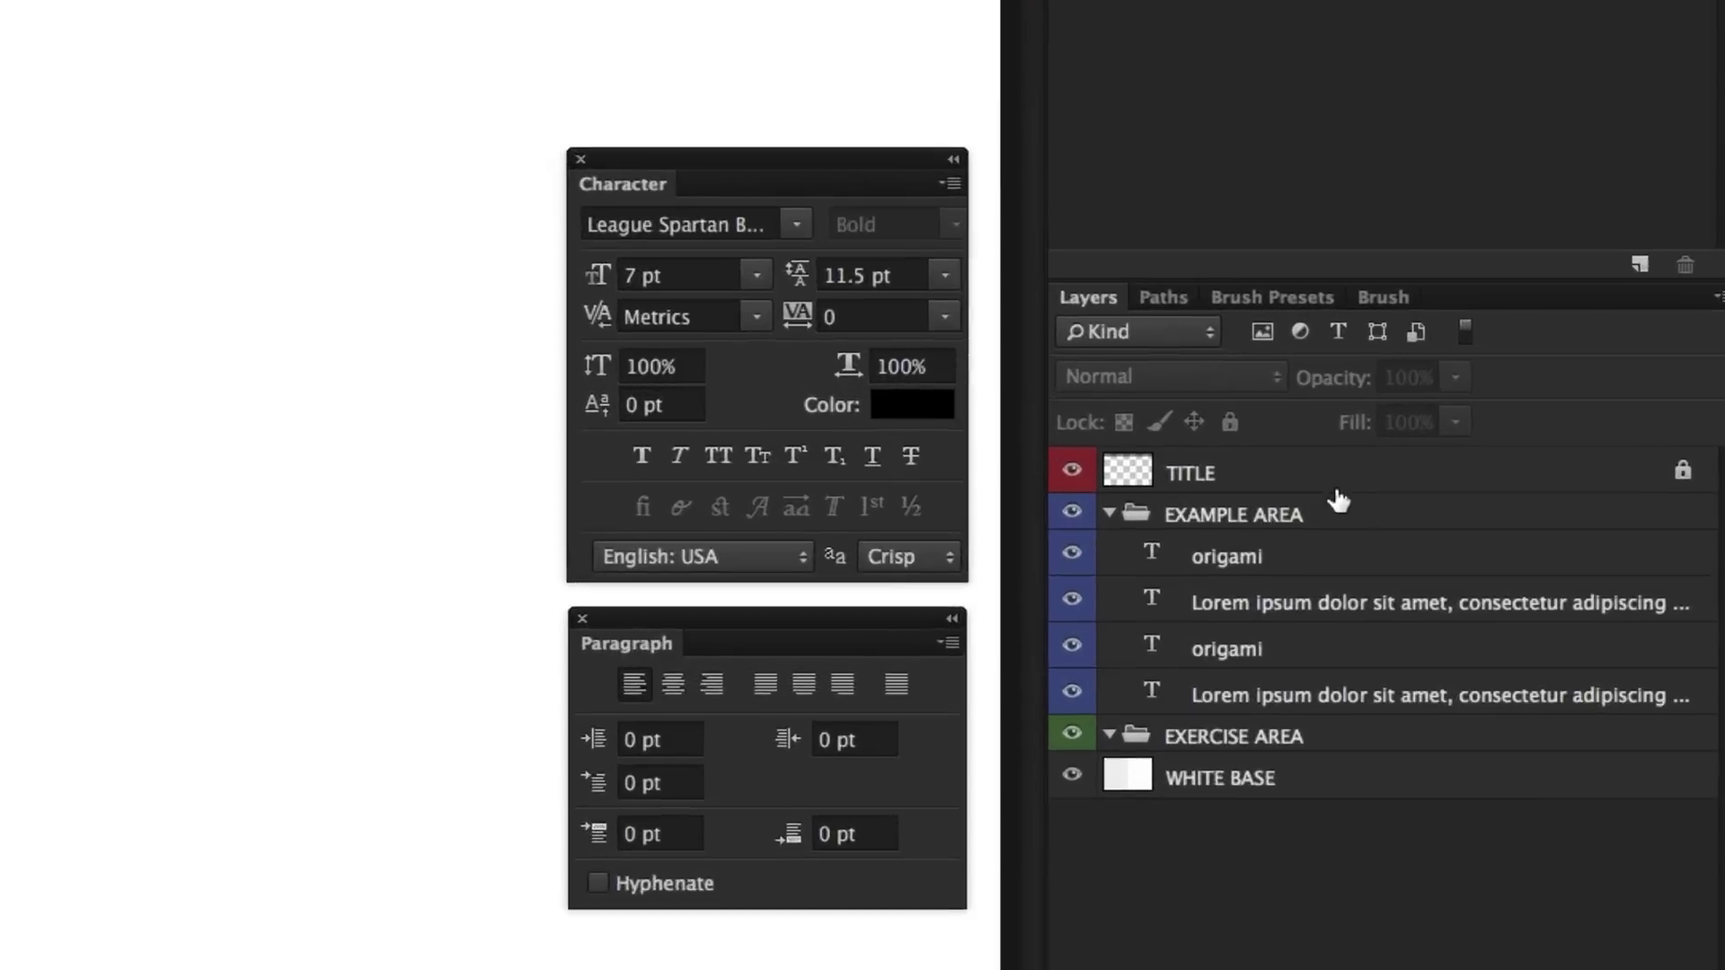
Step: Toggle the EXAMPLE AREA text layers off and on to identify each one, leaving no layer selected
left_click(1542, 586)
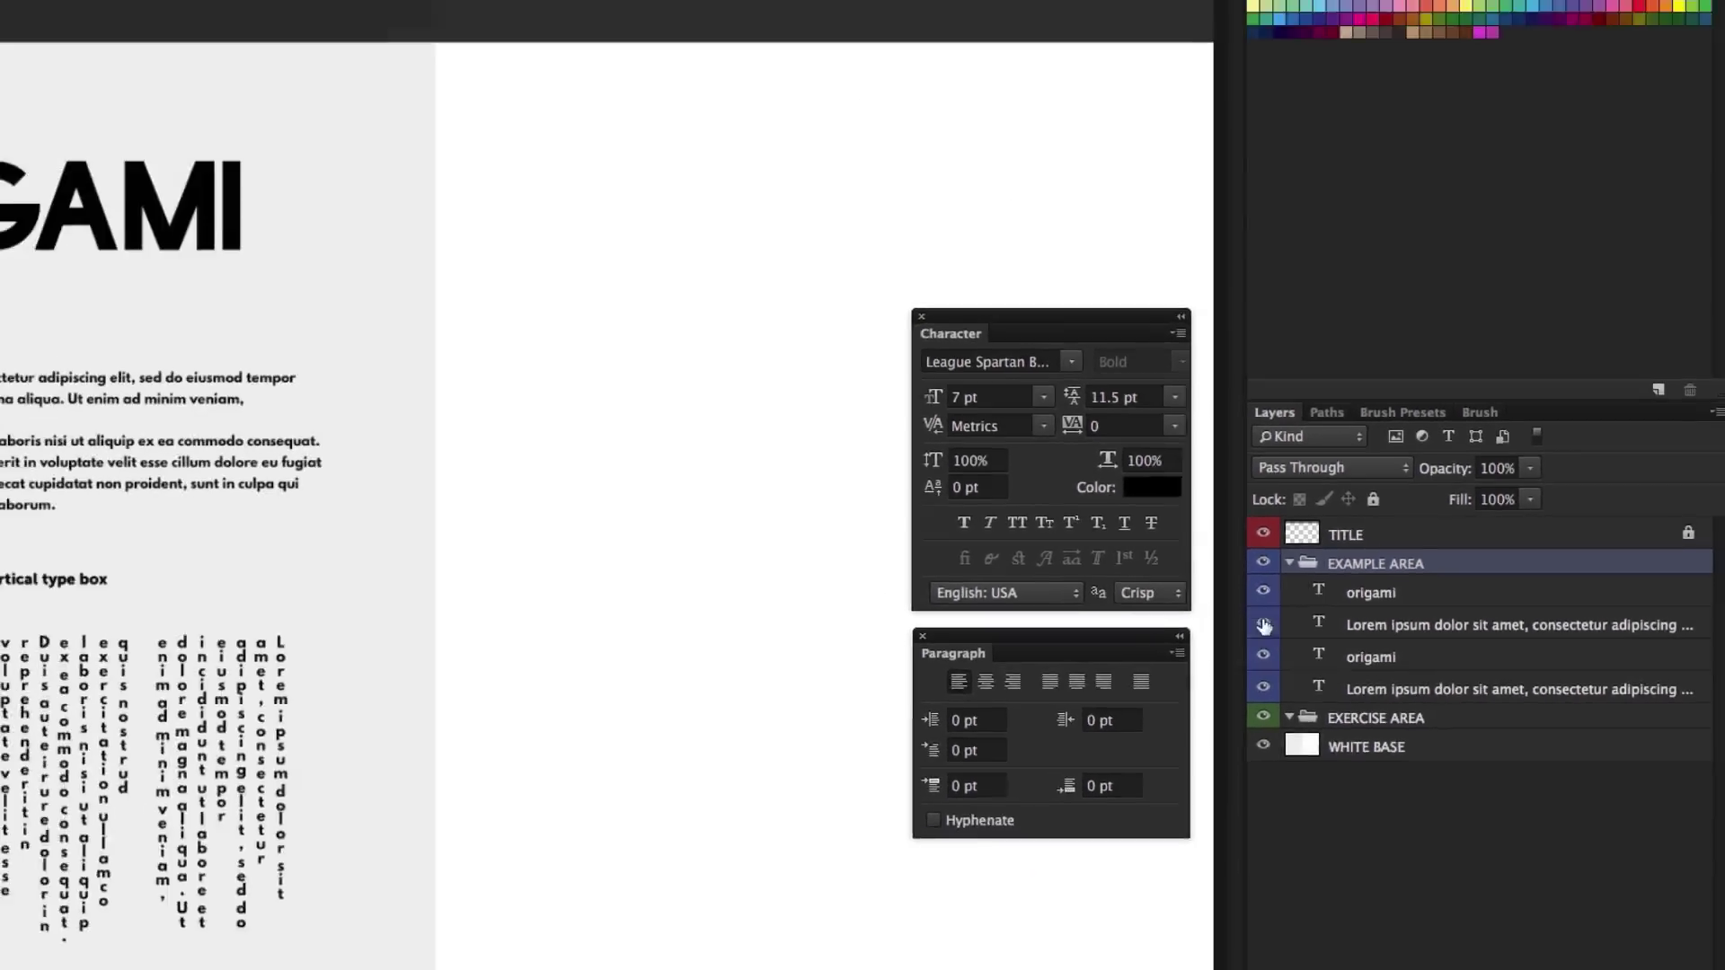
left_click(1264, 625)
left_click(1265, 625)
left_click(1263, 657)
left_click(1263, 656)
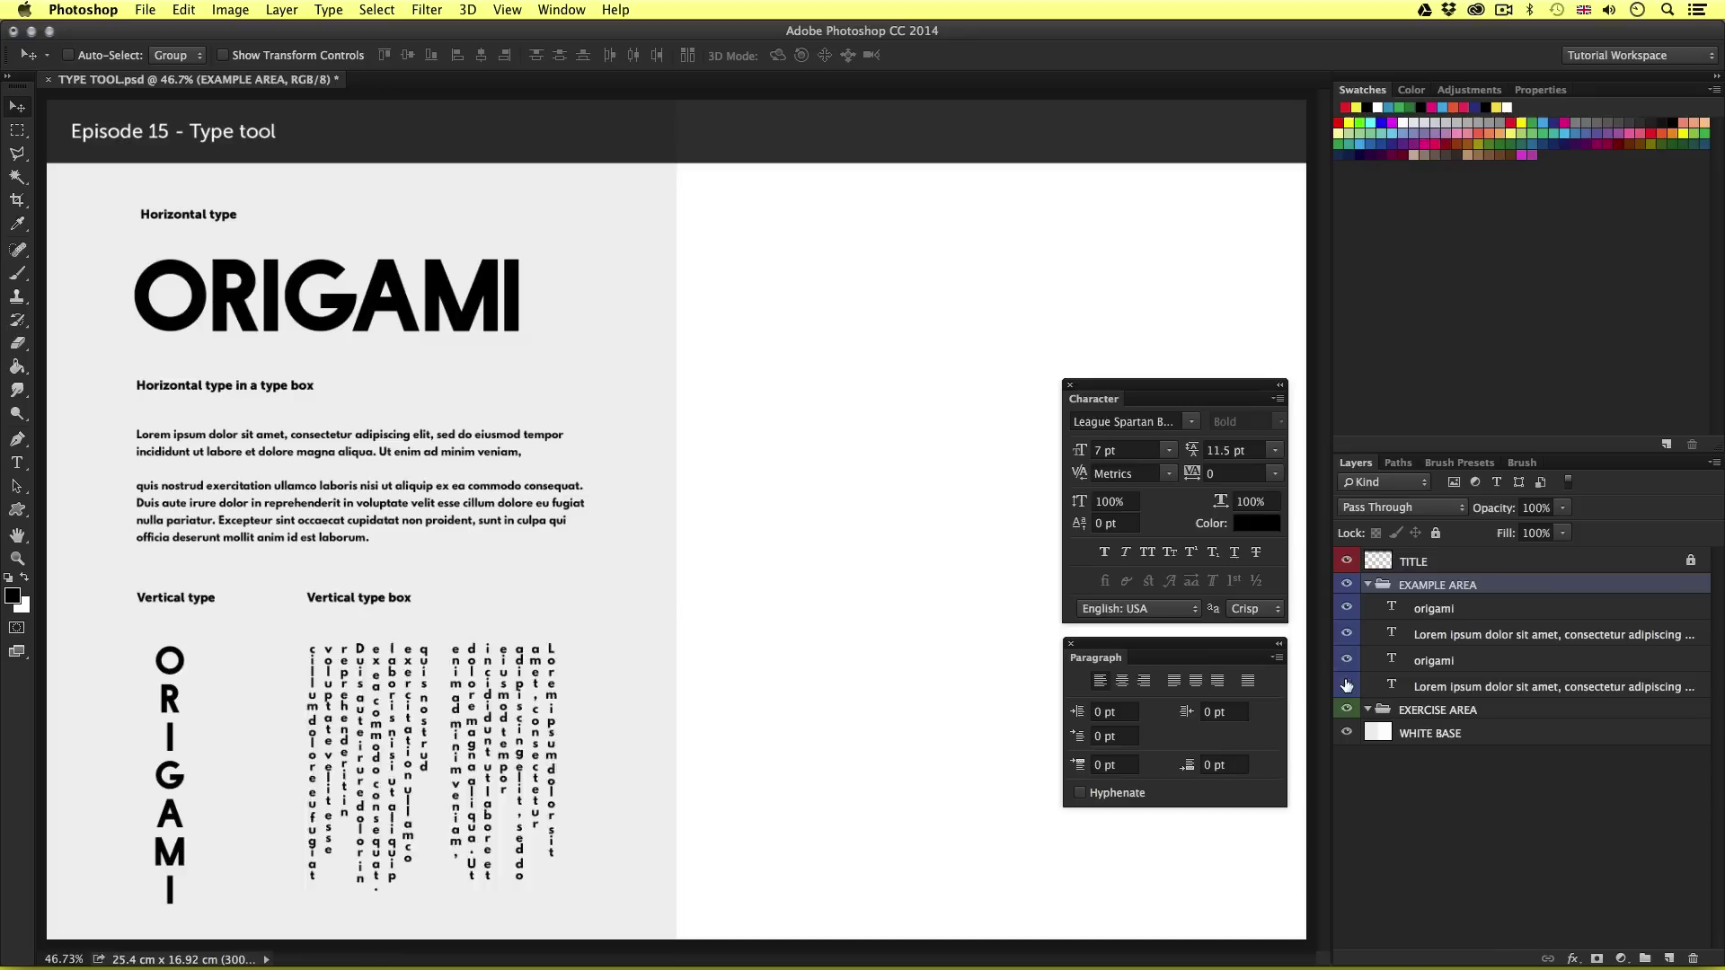
left_click(1346, 686)
left_click(1346, 685)
left_click(1407, 787)
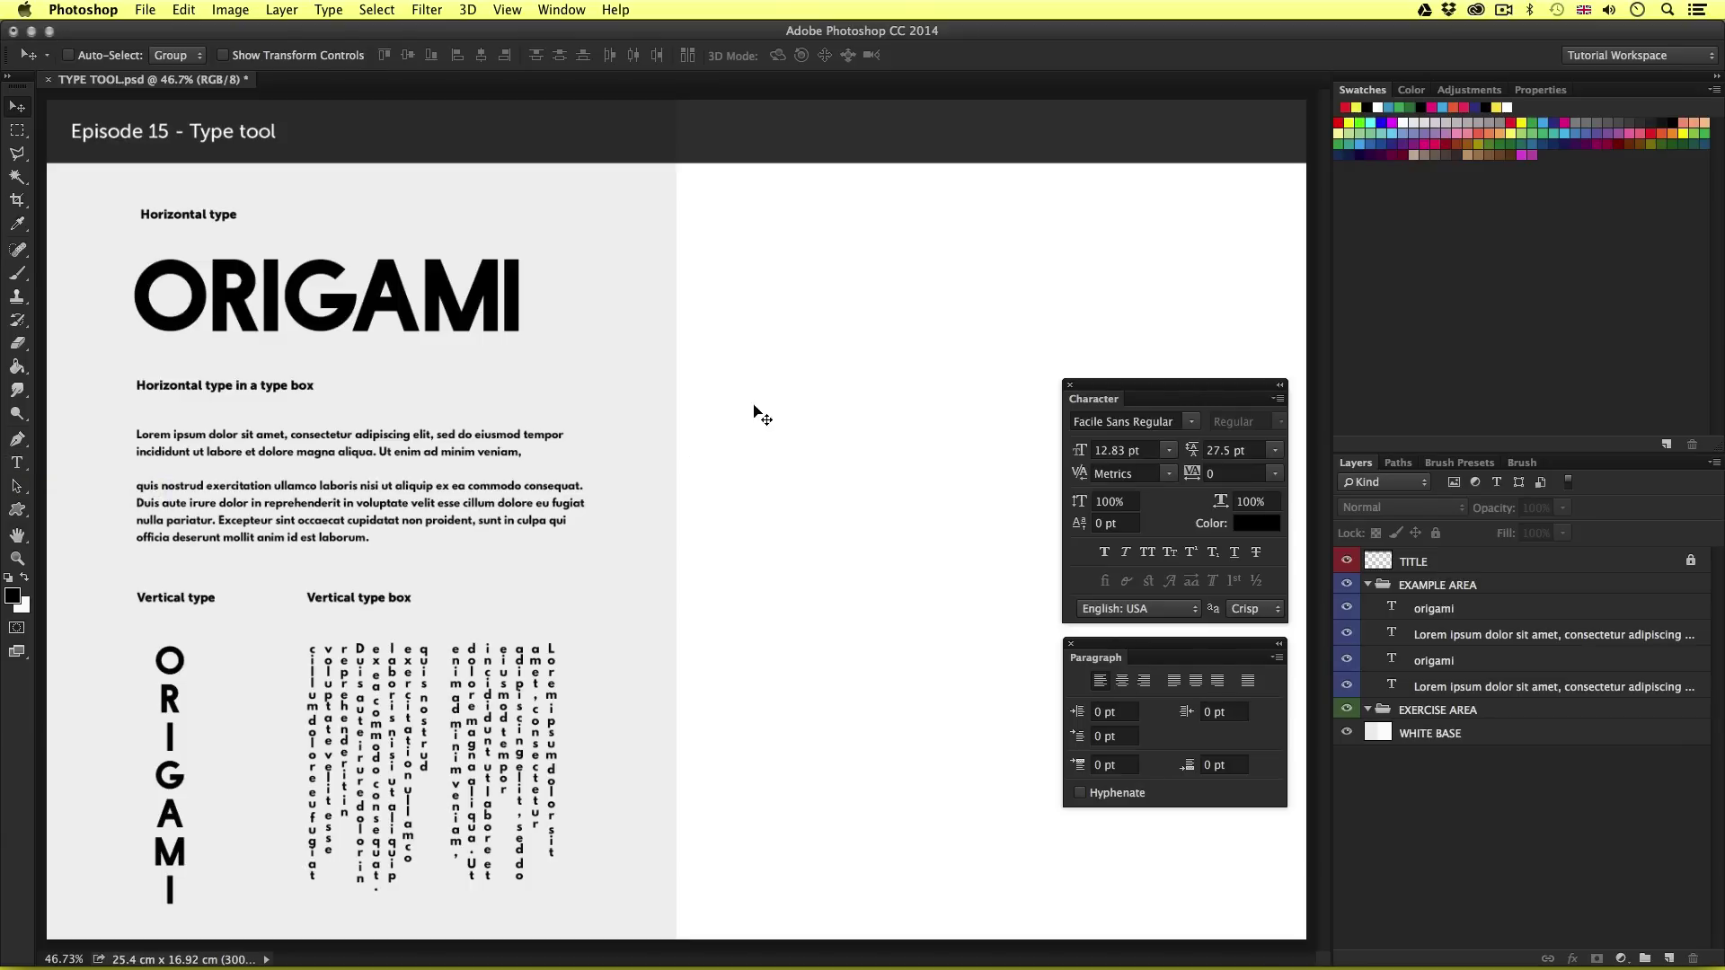
Step: With the Type tool, enter the horizontal ORIGAMI heading and highlight the whole word
key("t")
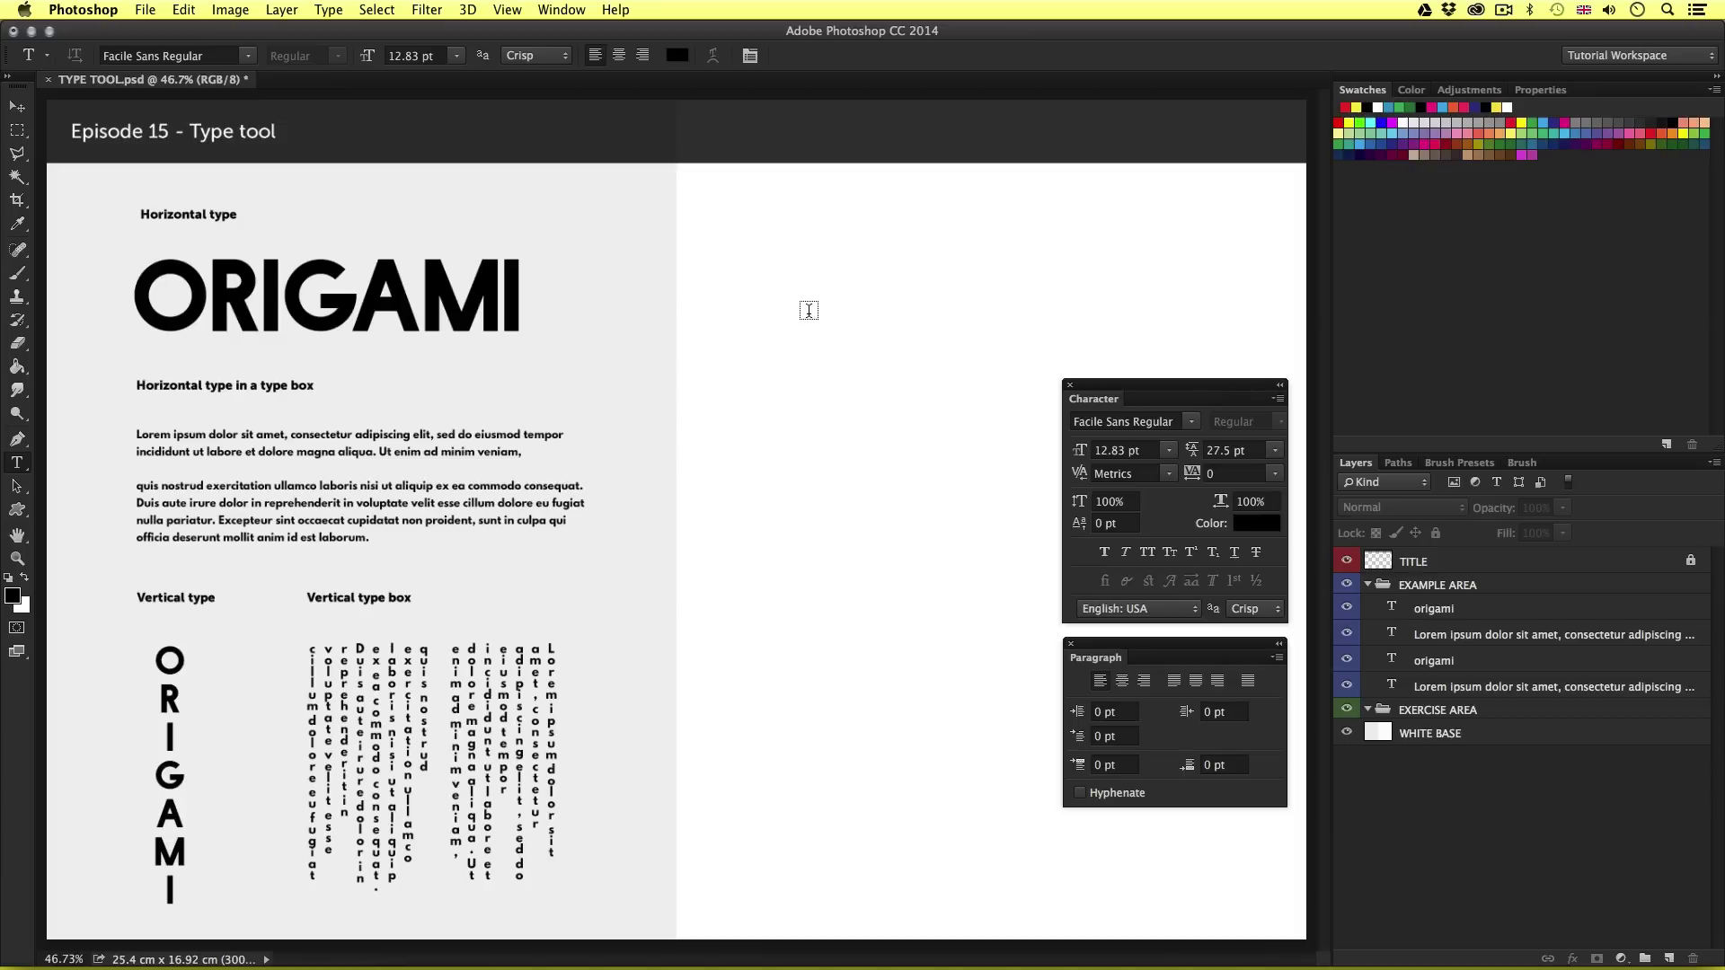
scroll(320, 352, "up", 5)
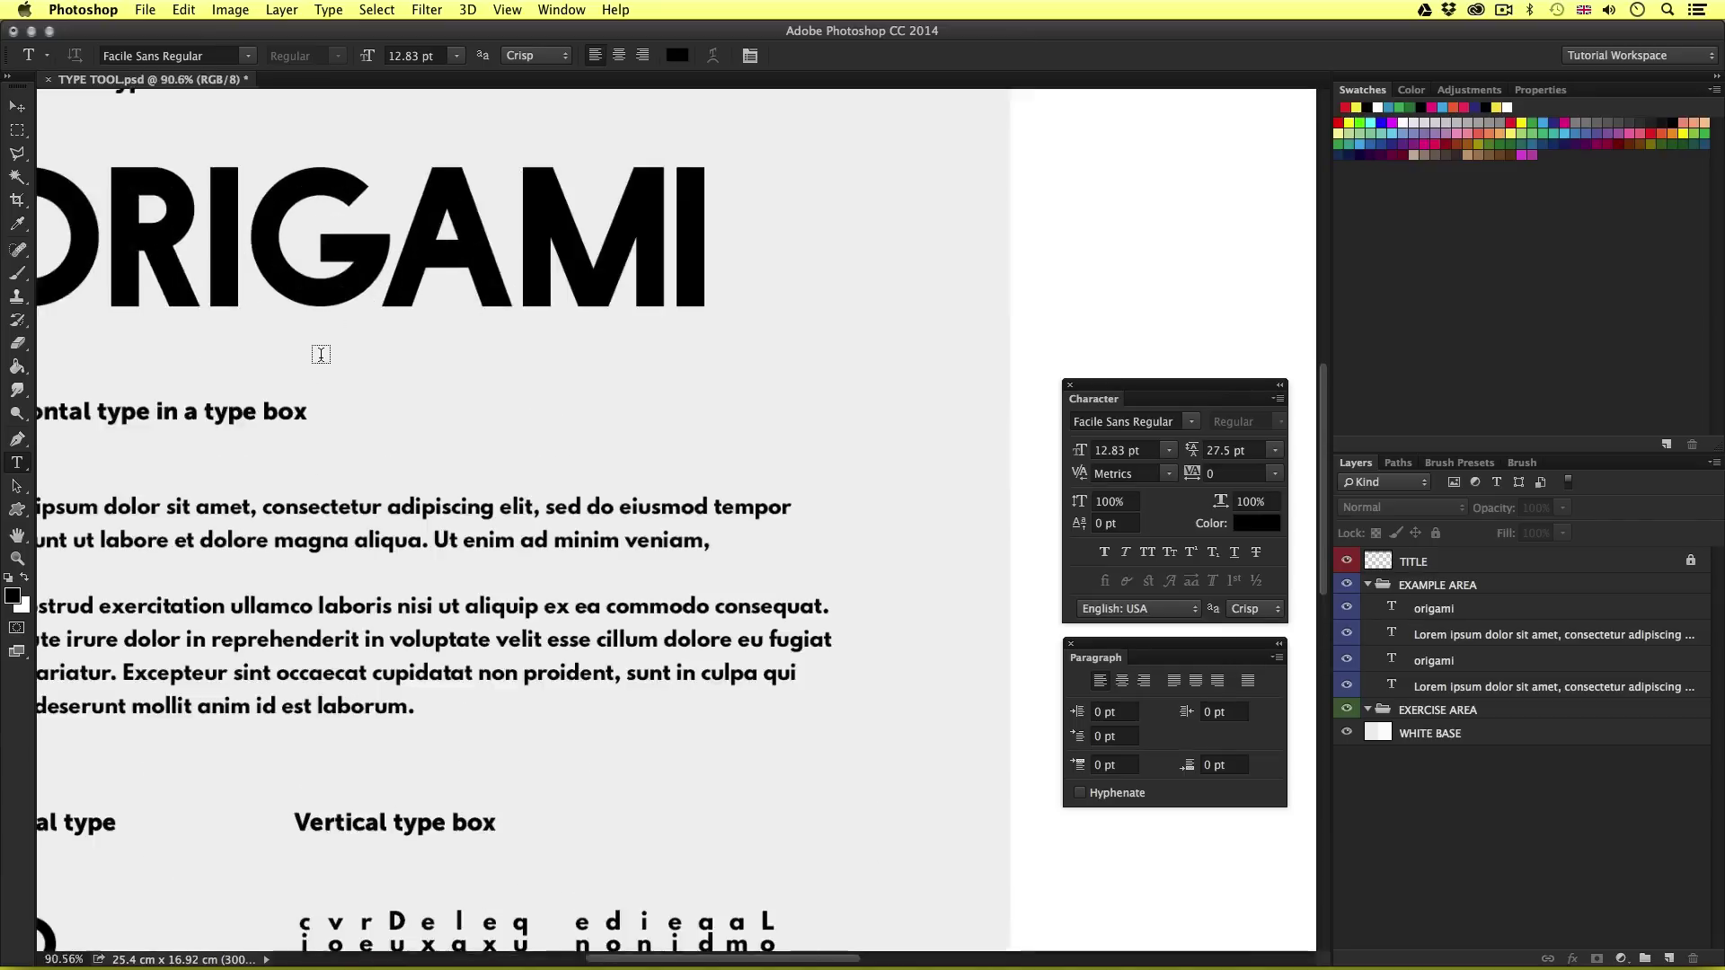
scroll(482, 536, "up", 5)
scroll(481, 535, "left", 5)
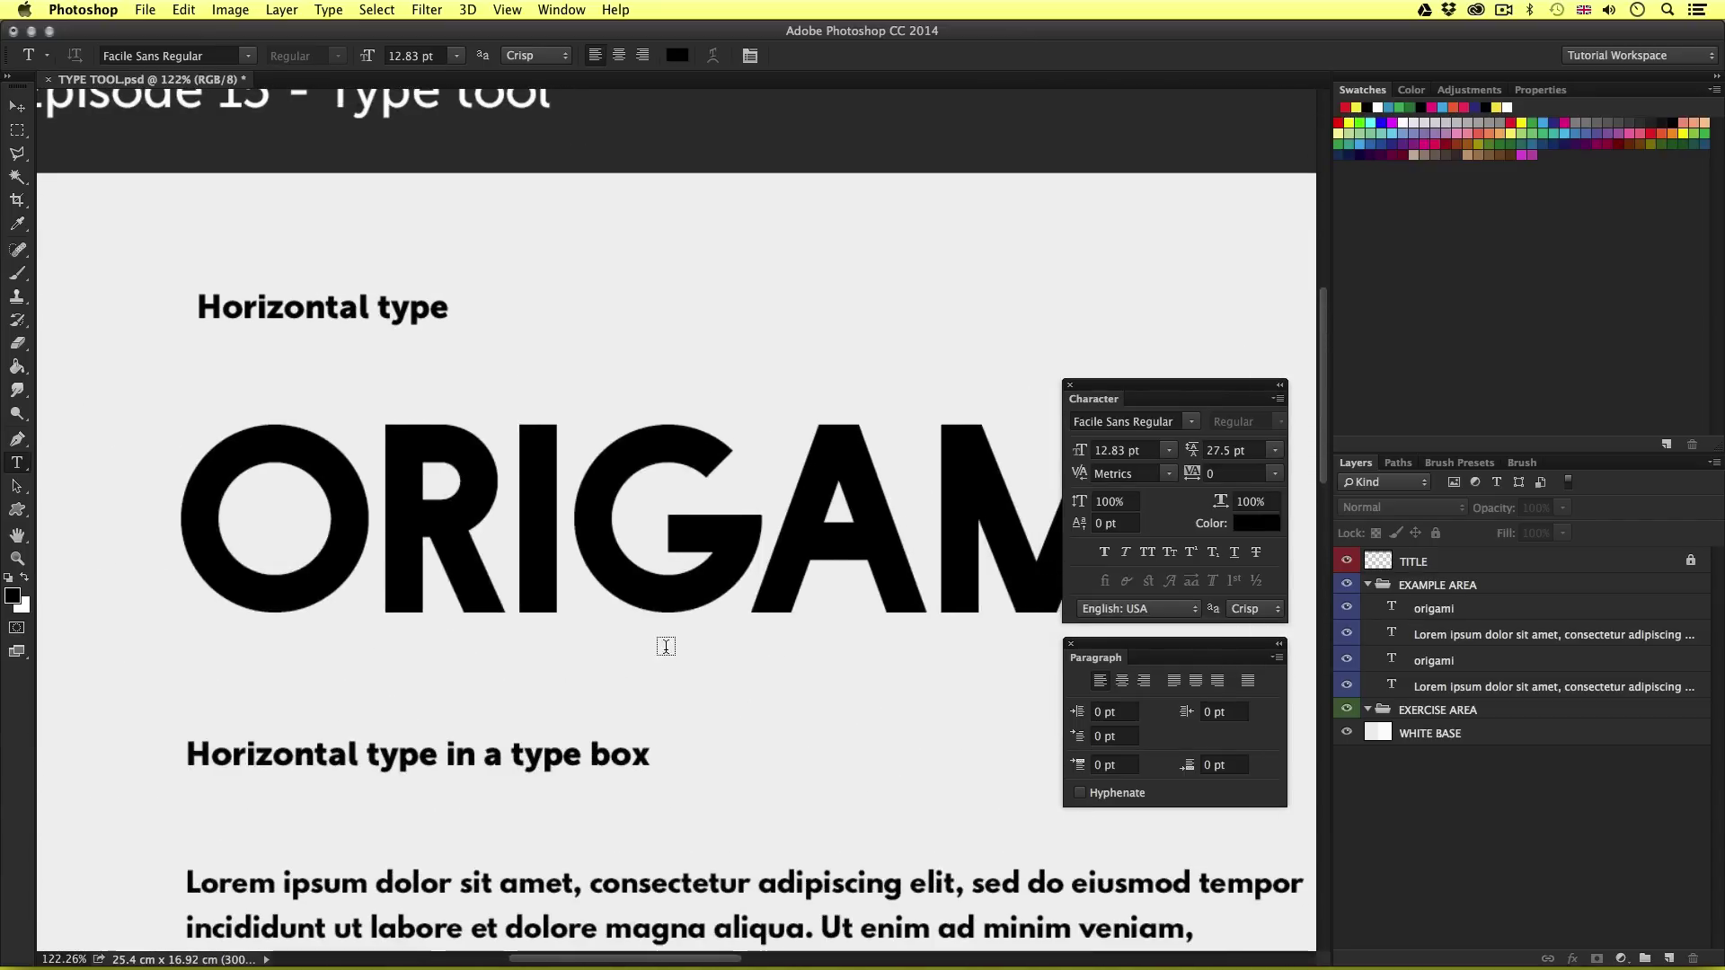
scroll(665, 639, "up", 2)
scroll(671, 598, "down", 2)
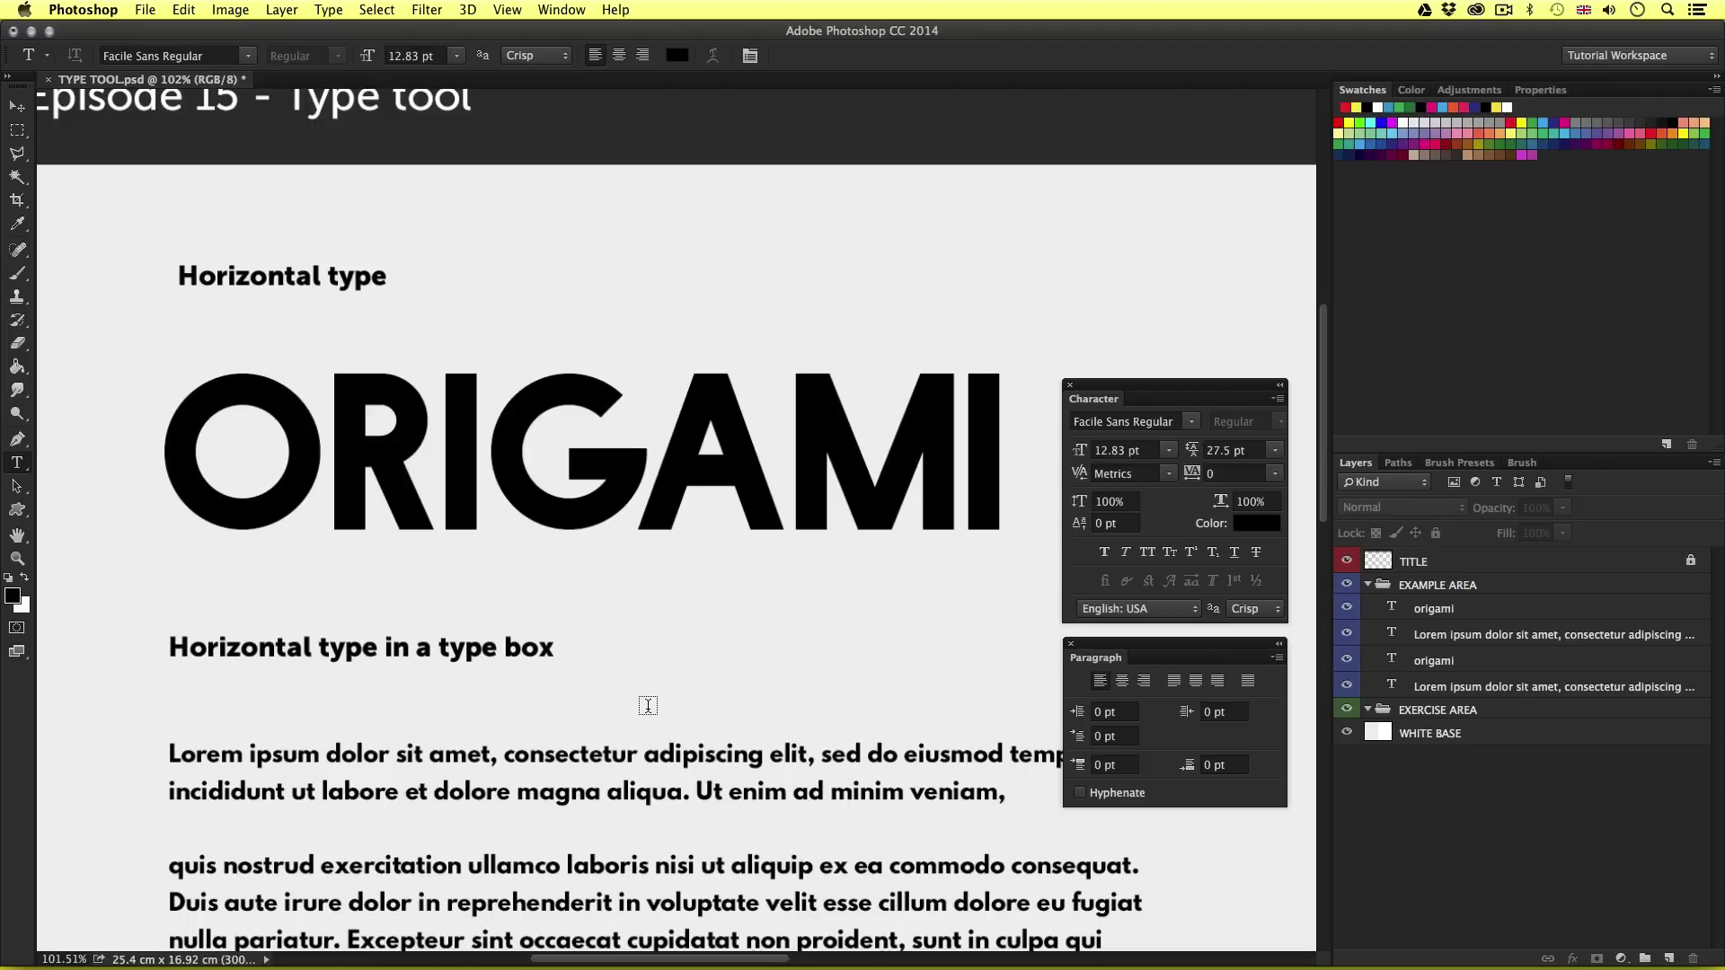
left_click(647, 447)
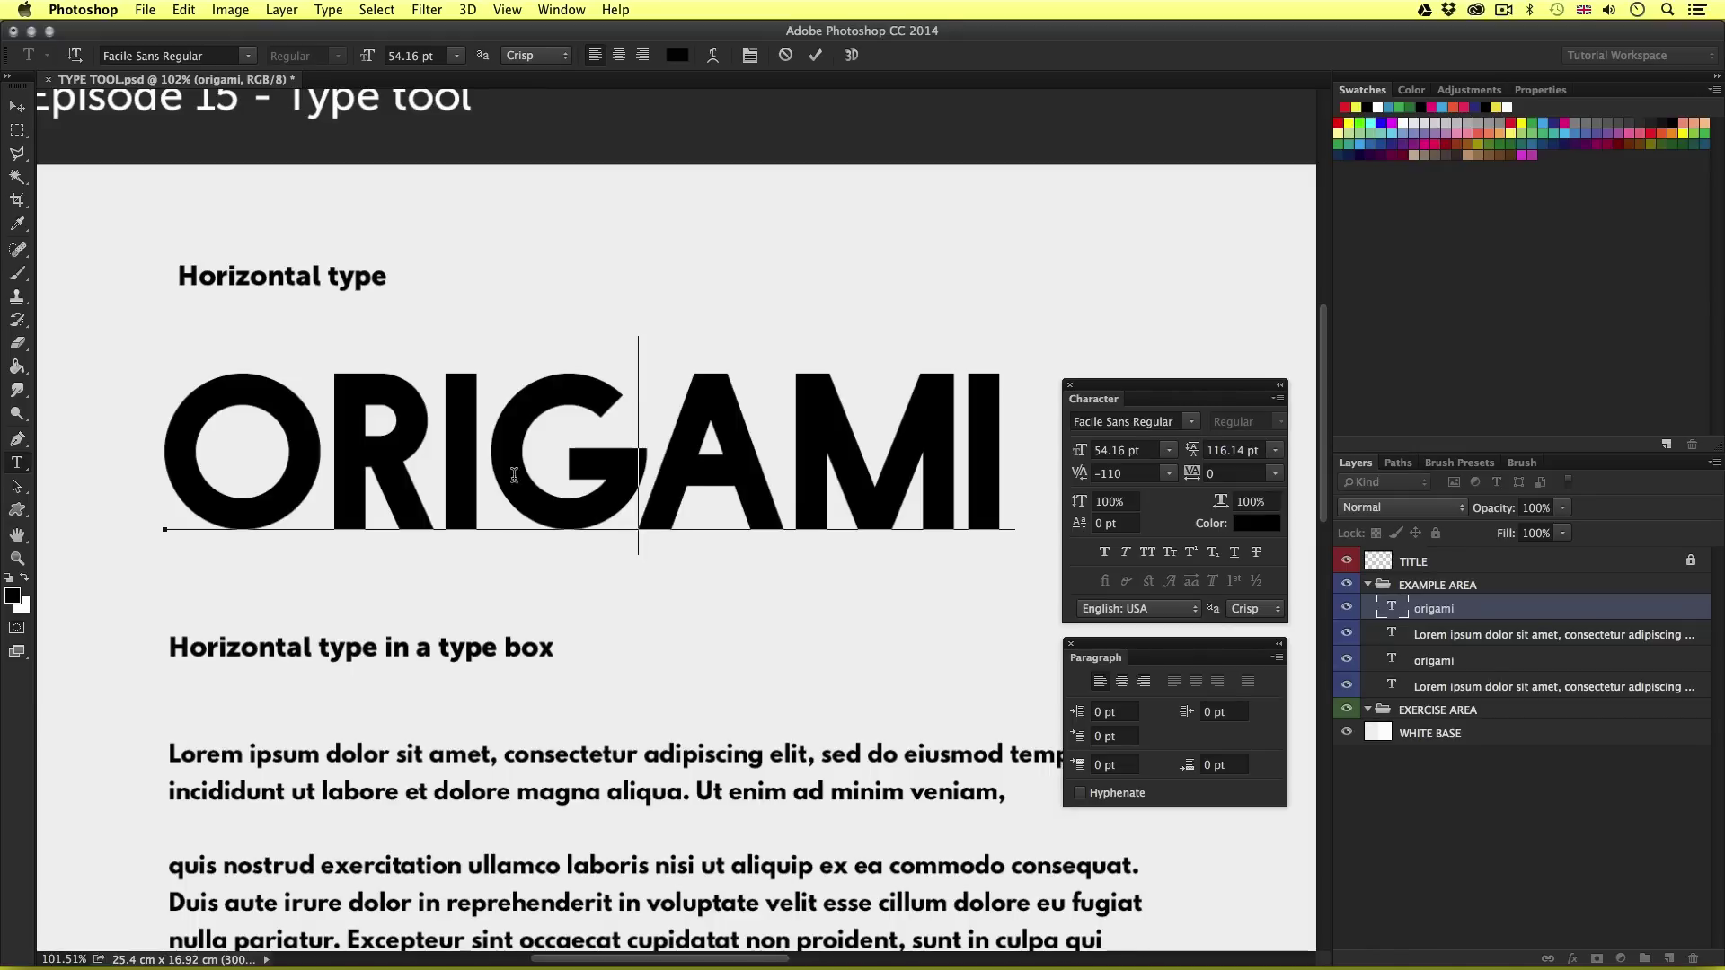
left_click(483, 463)
left_click(333, 440)
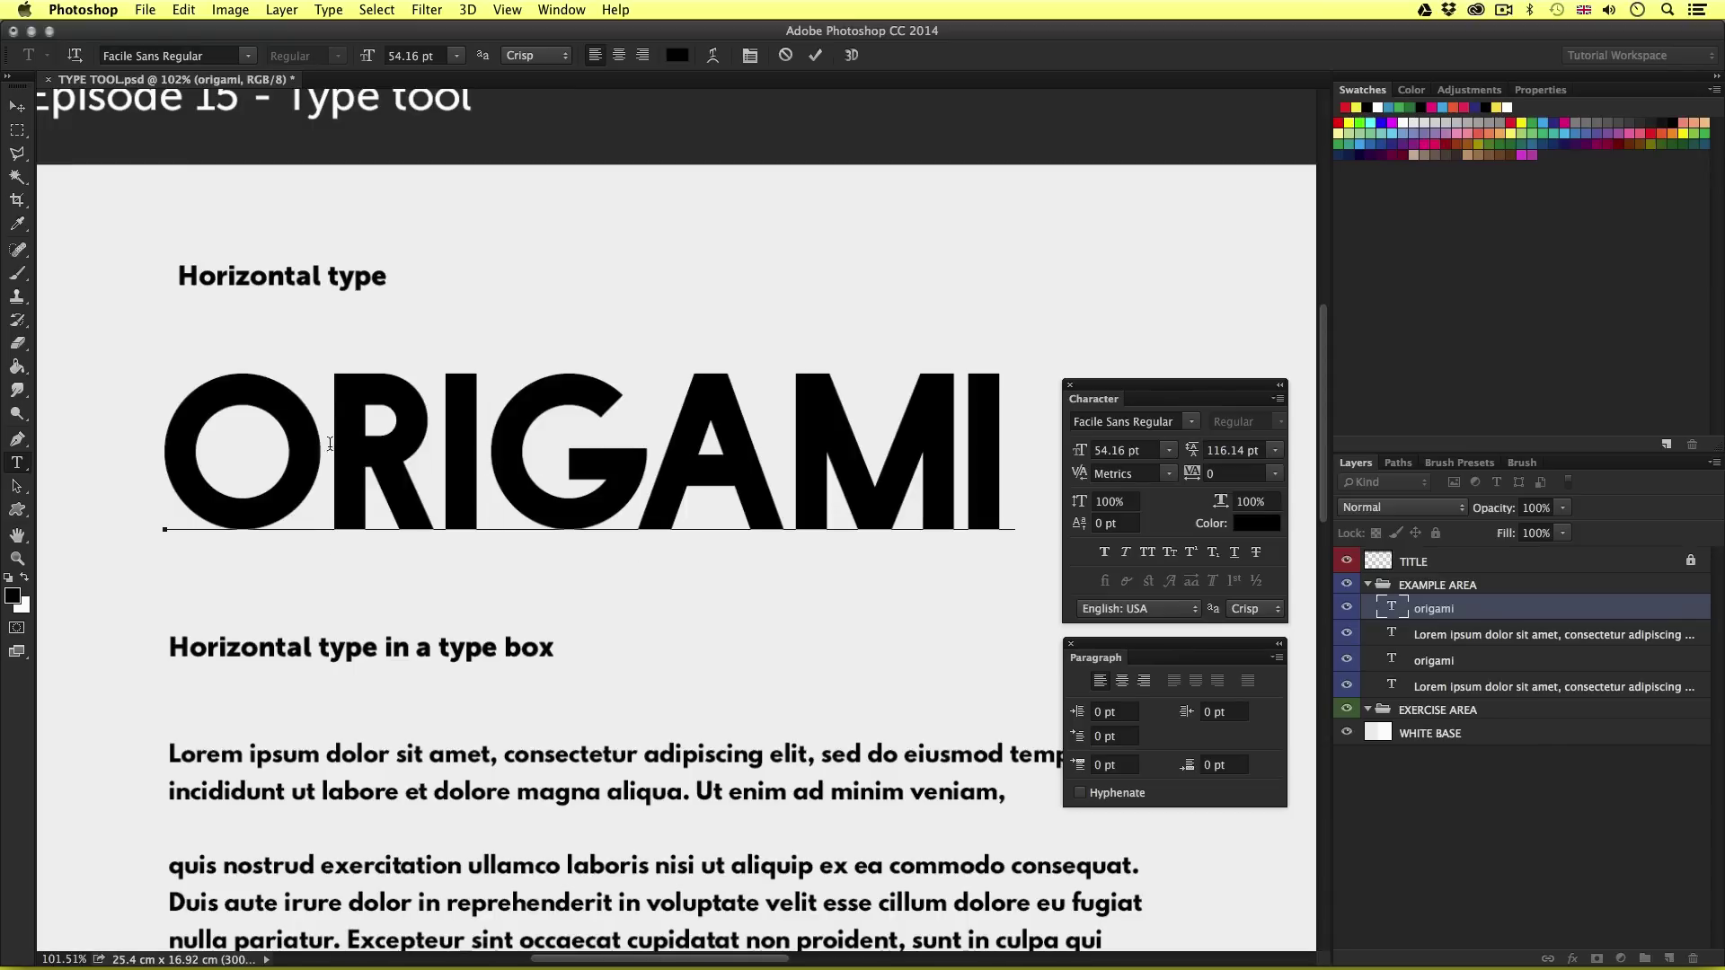
left_click_drag(333, 440, 949, 451)
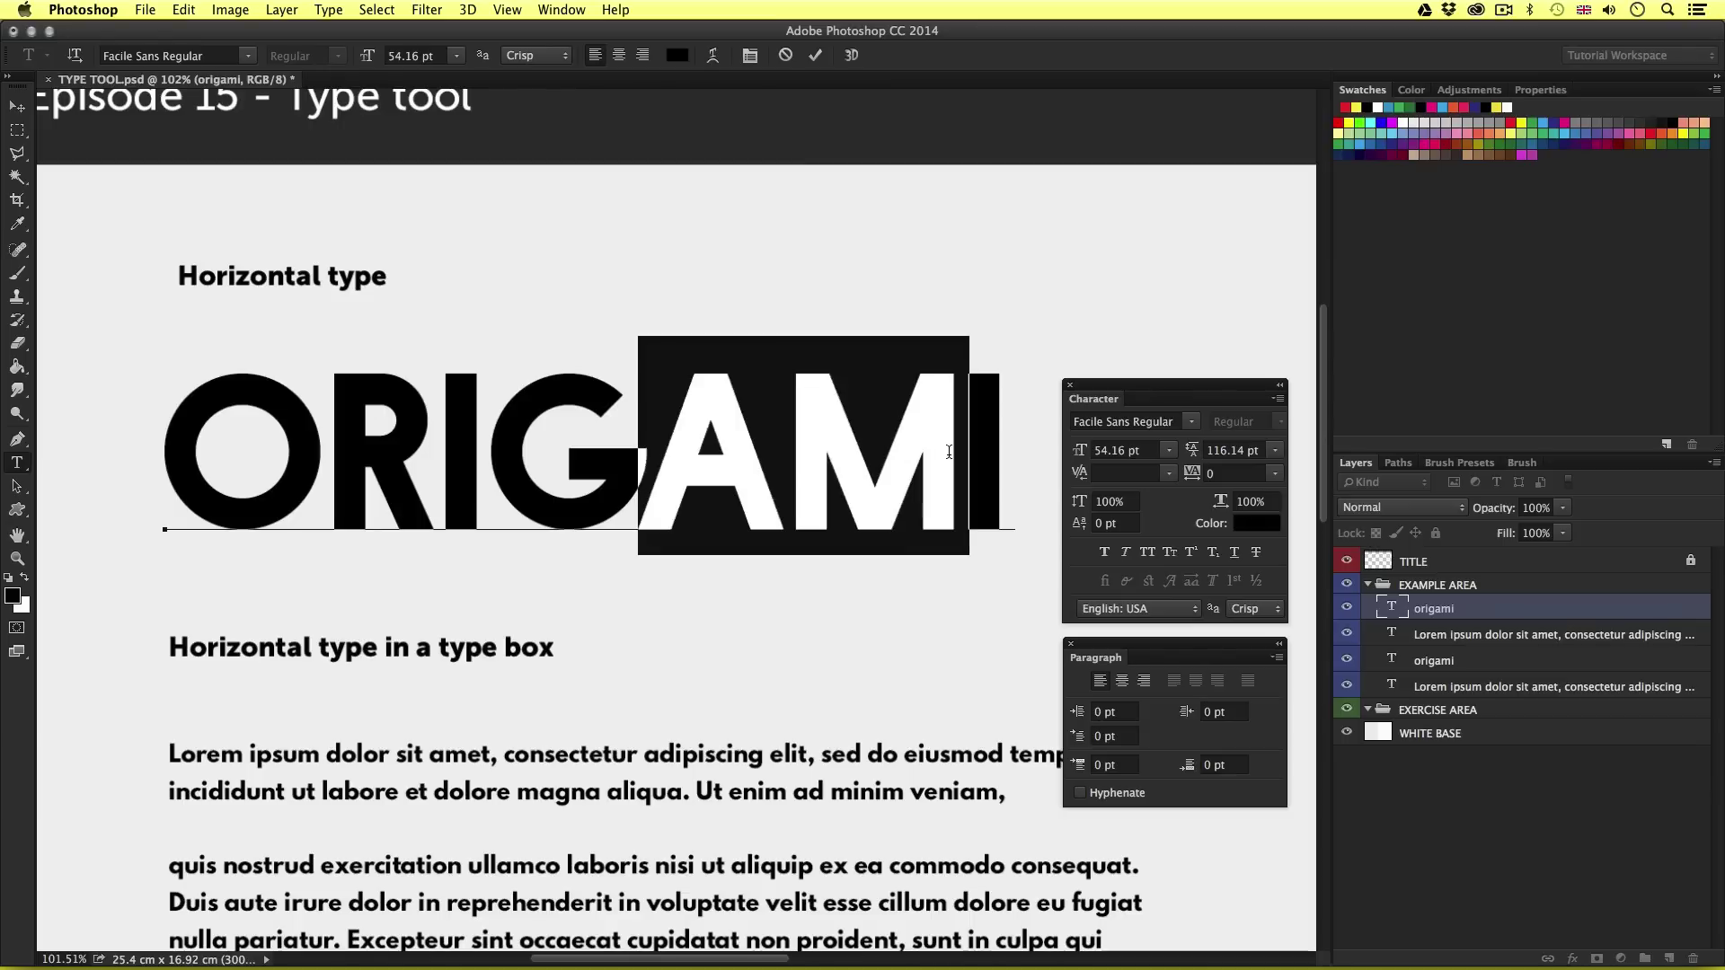
left_click_drag(152, 452, 1003, 446)
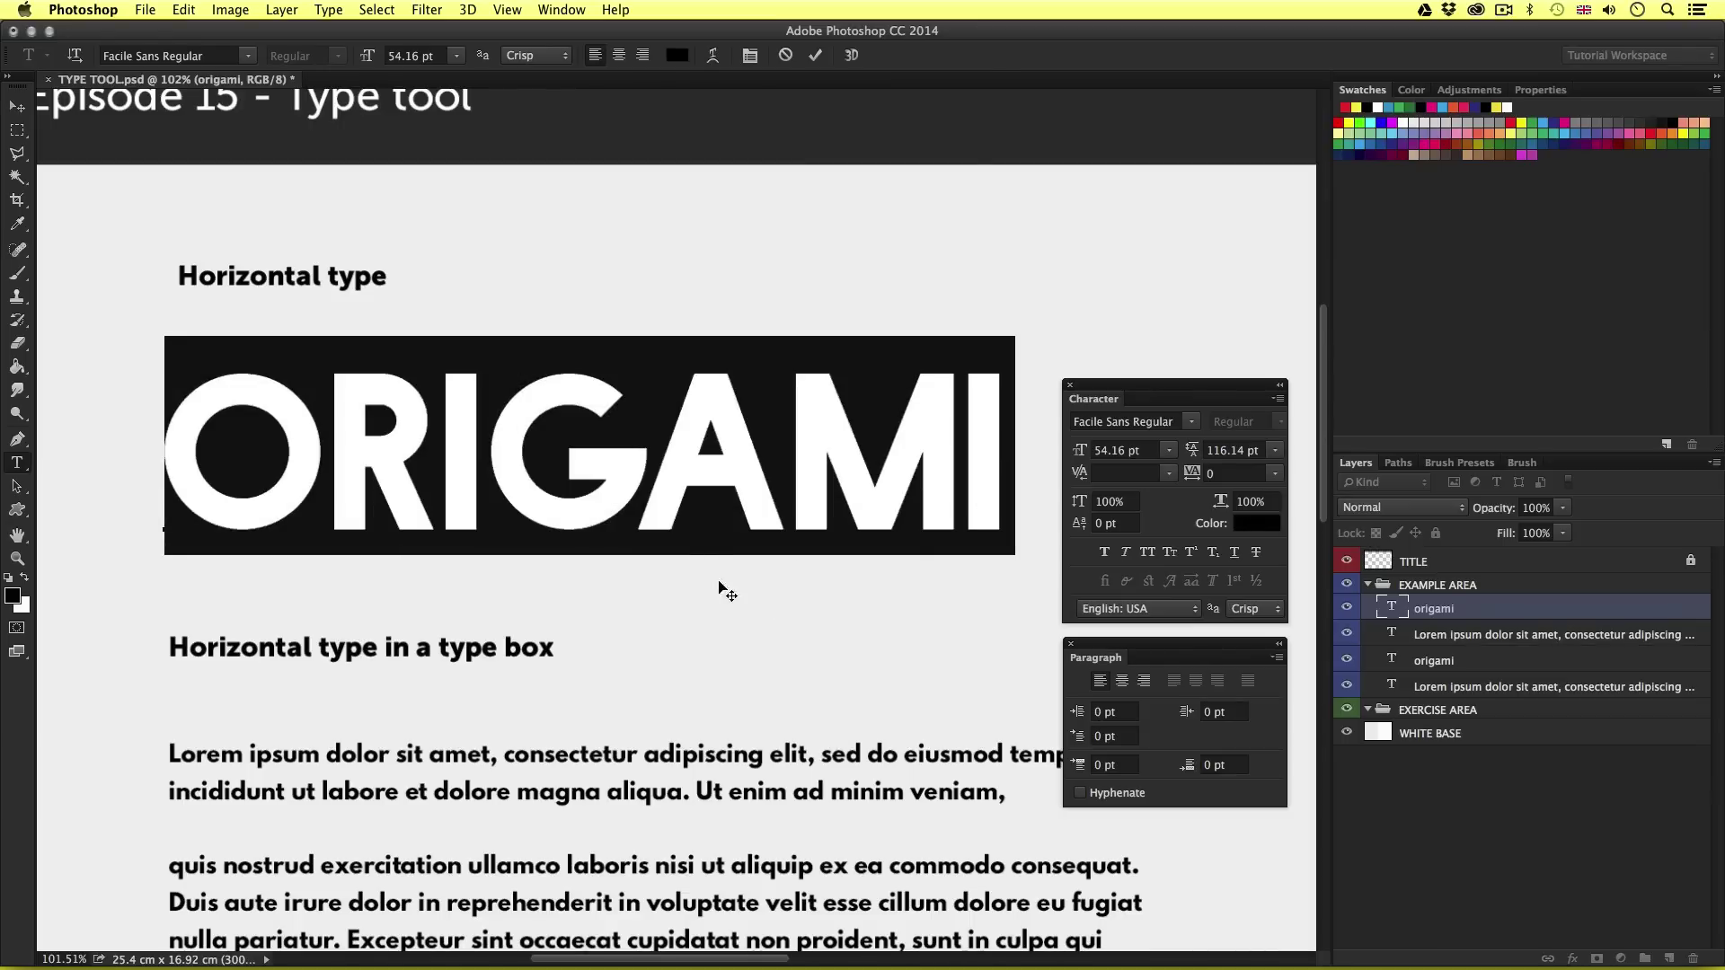
Step: Nudge the floating Character and Paragraph panels so they sit neatly stacked beside the heading
left_click_drag(1129, 388, 1135, 371)
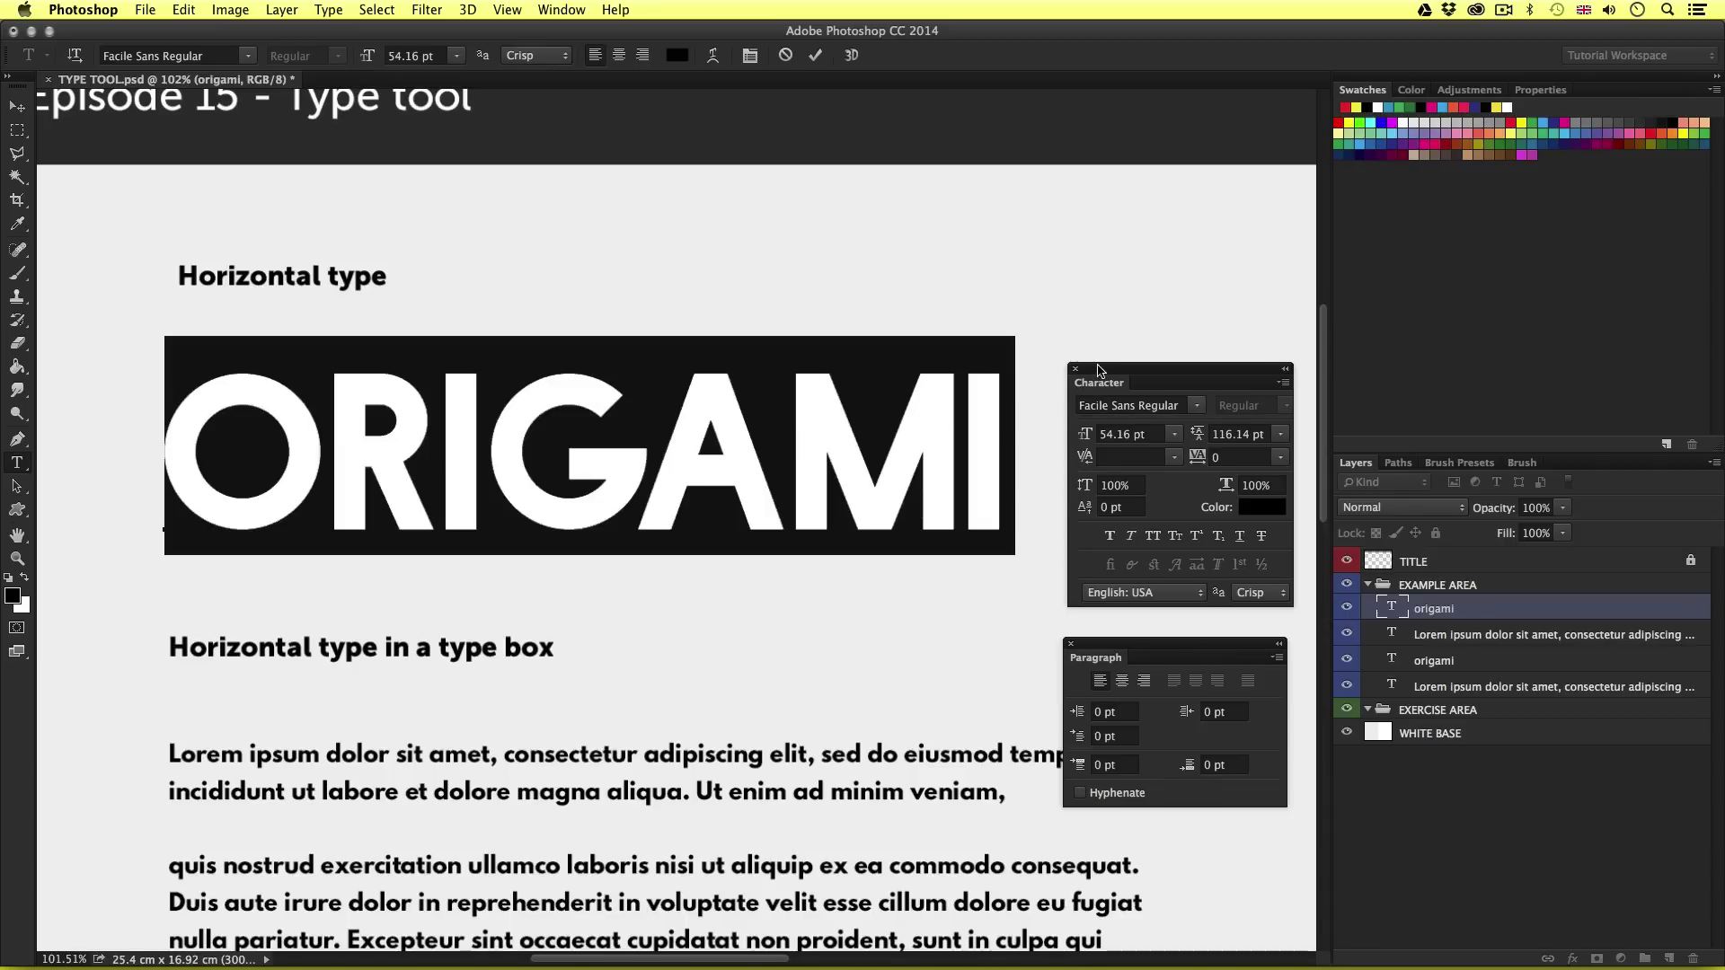
left_click_drag(1097, 367, 1091, 374)
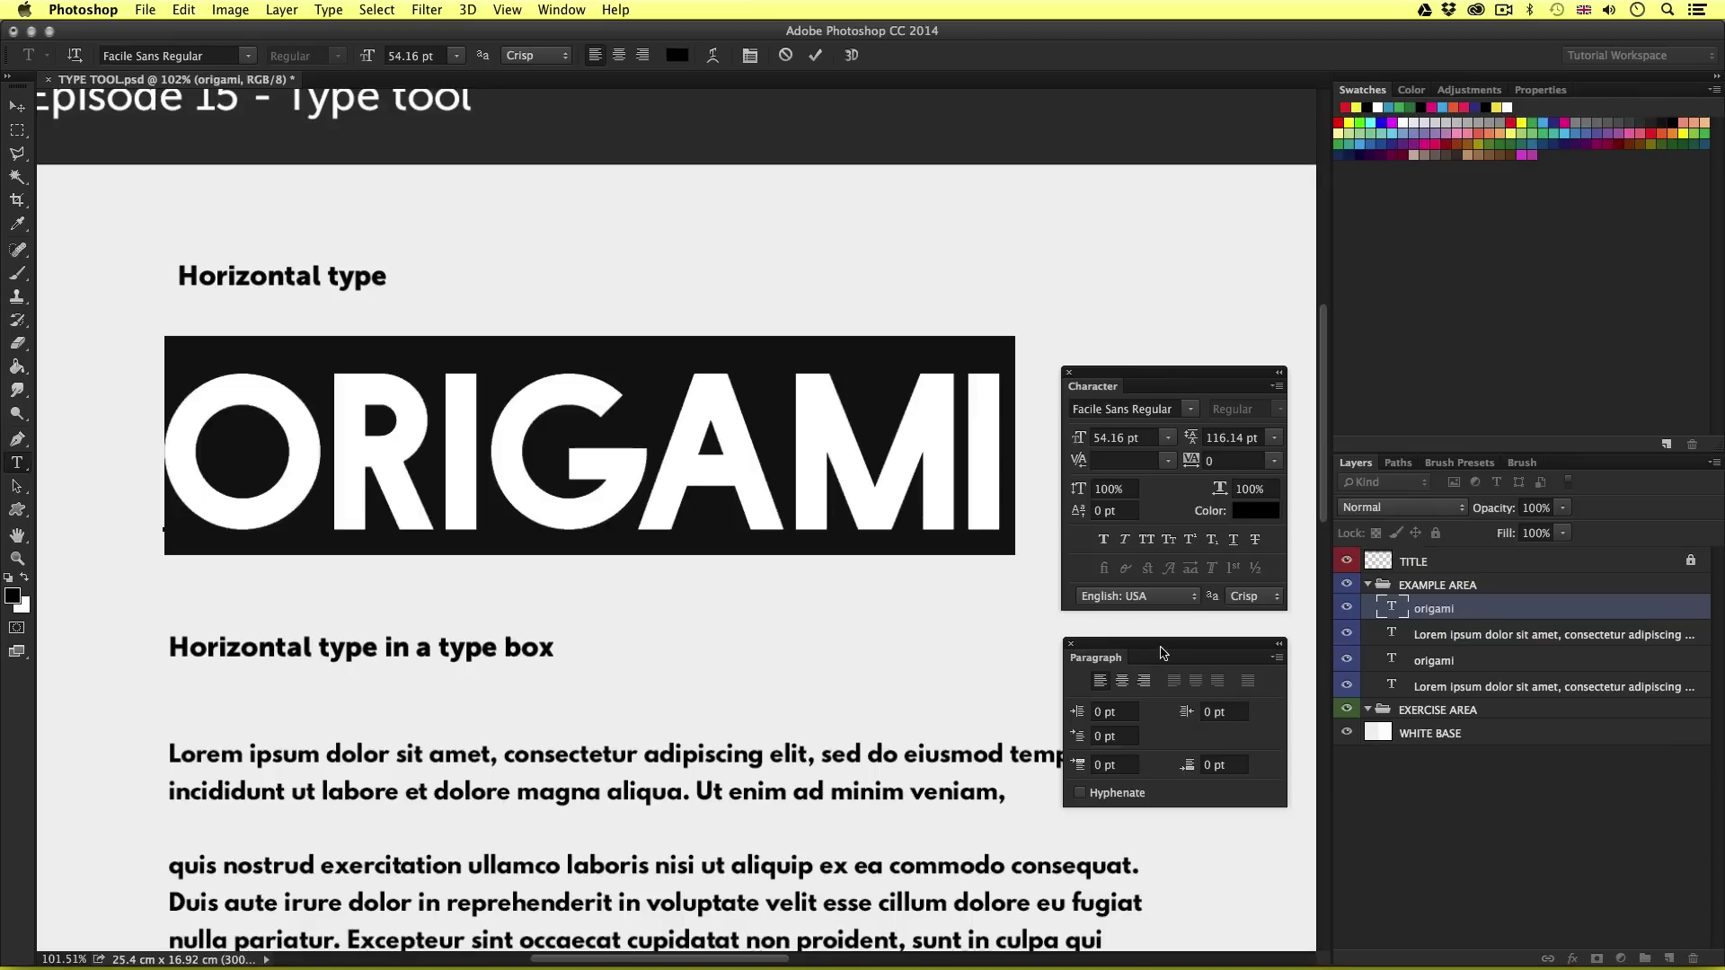
left_click_drag(1160, 652, 1162, 647)
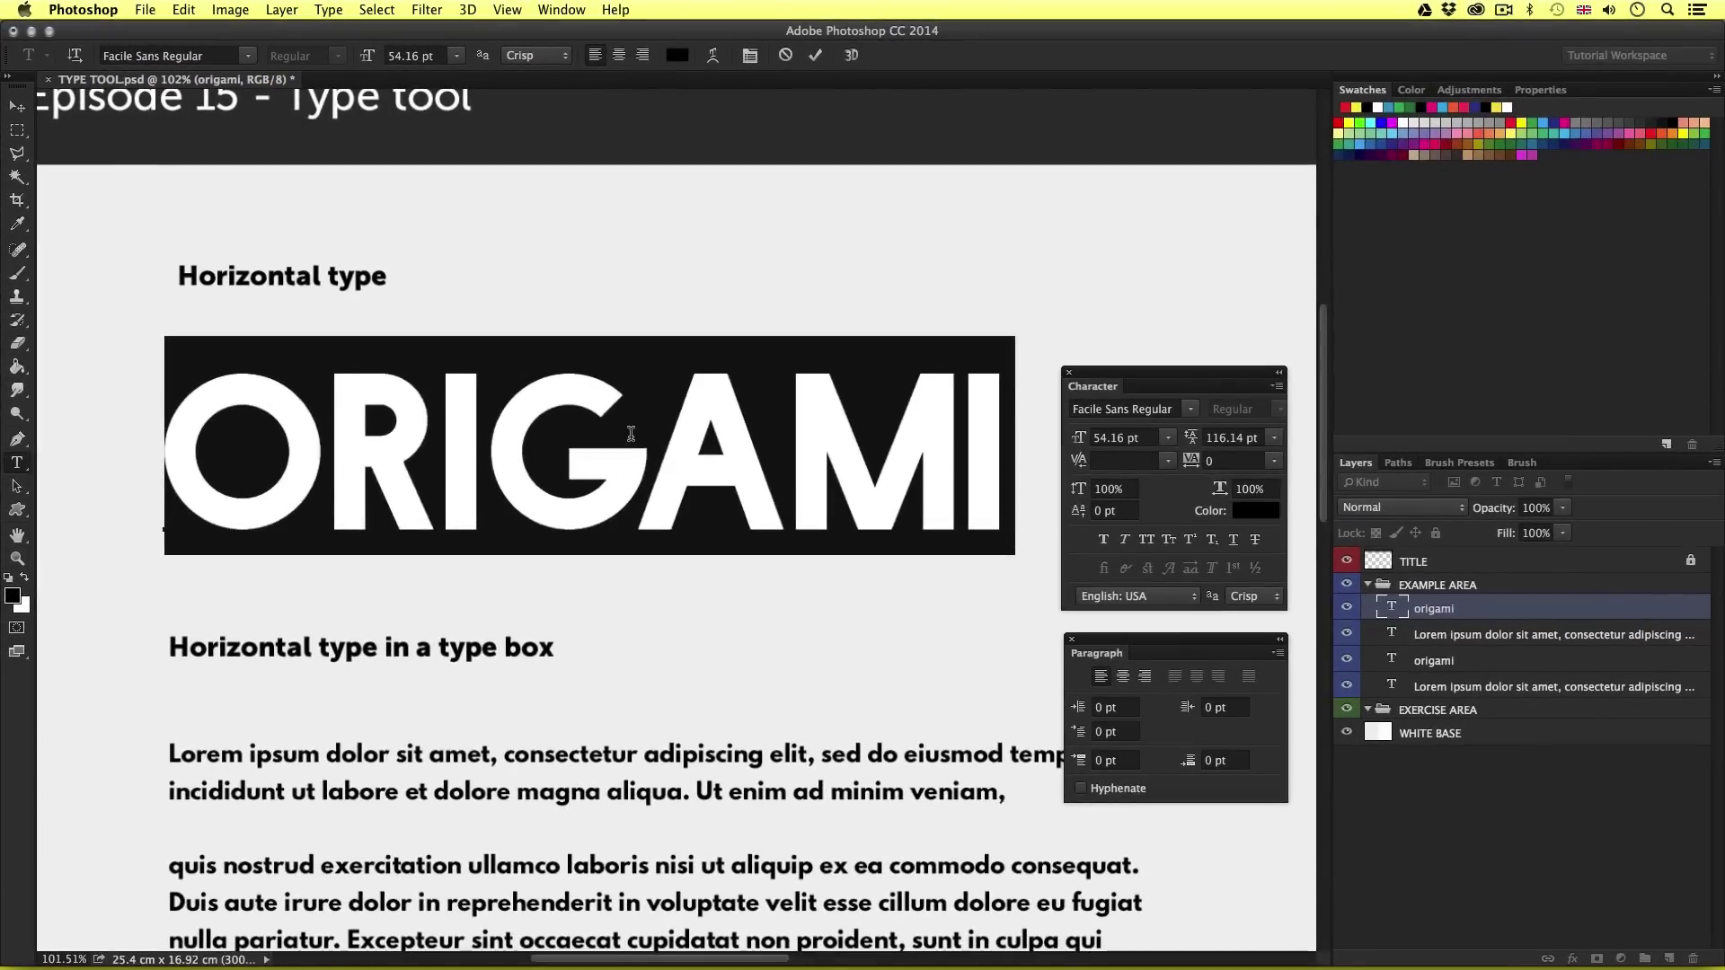
Step: Highlight the letters IGA and the entire ORIGAMI word, and leave text editing by switching to the Move tool
left_click(633, 434)
left_click(491, 436)
left_click_drag(445, 440, 788, 439)
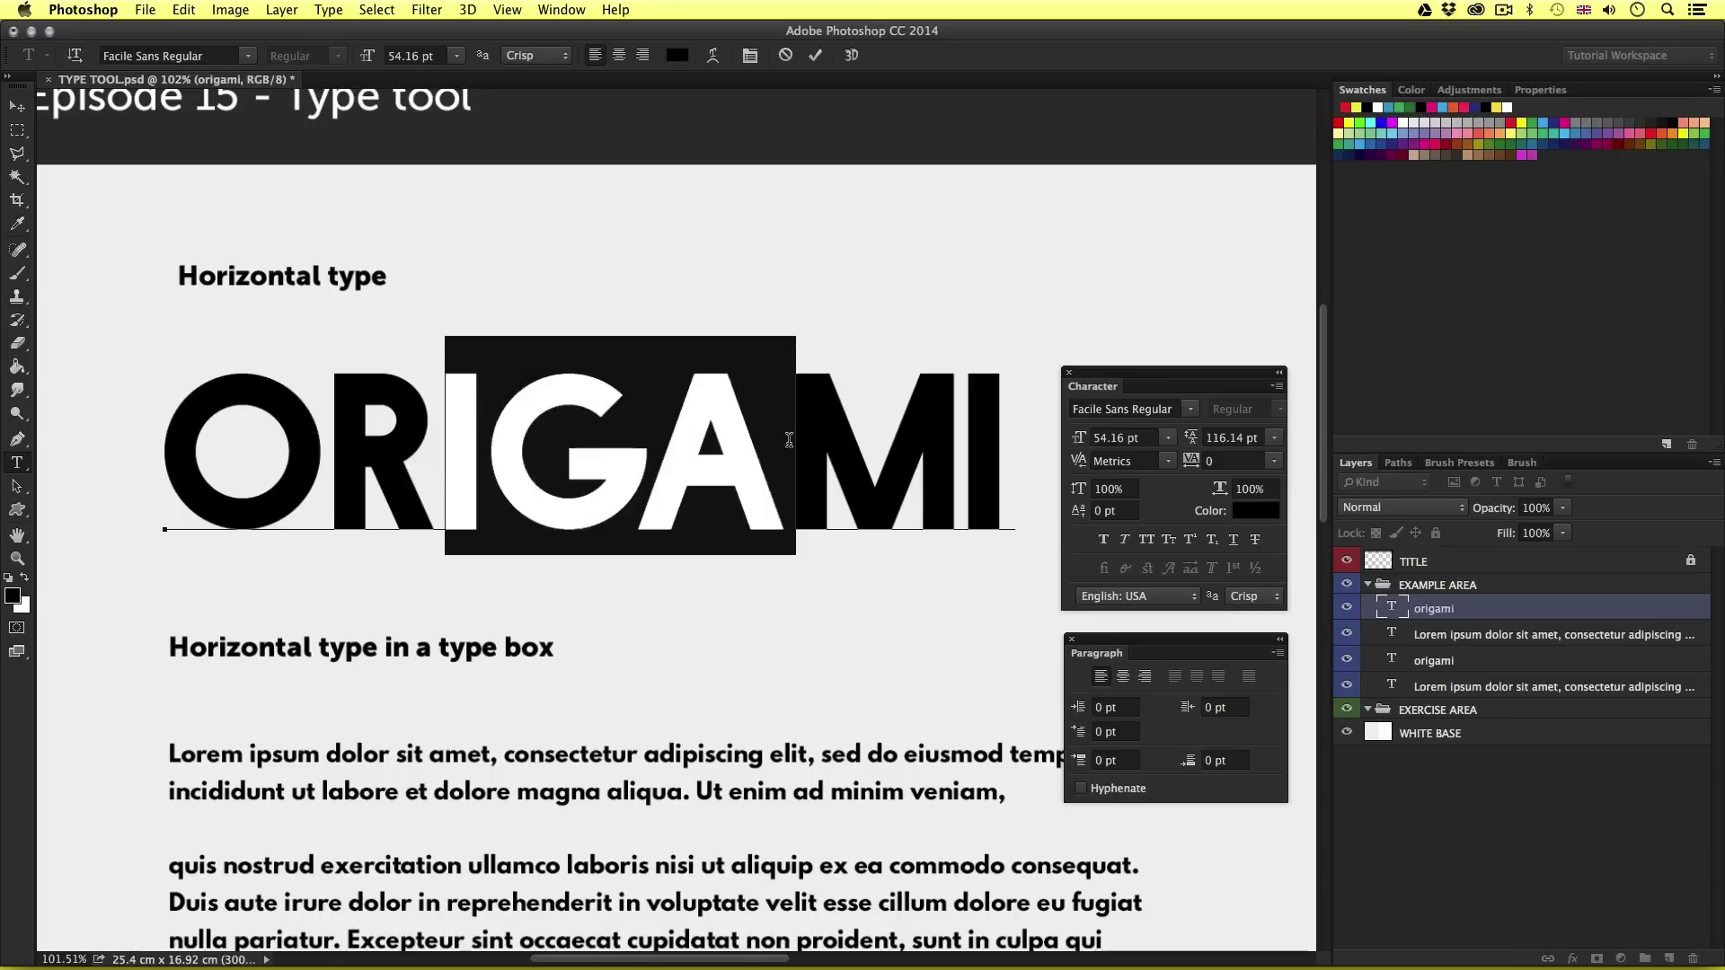
left_click_drag(165, 442, 1002, 446)
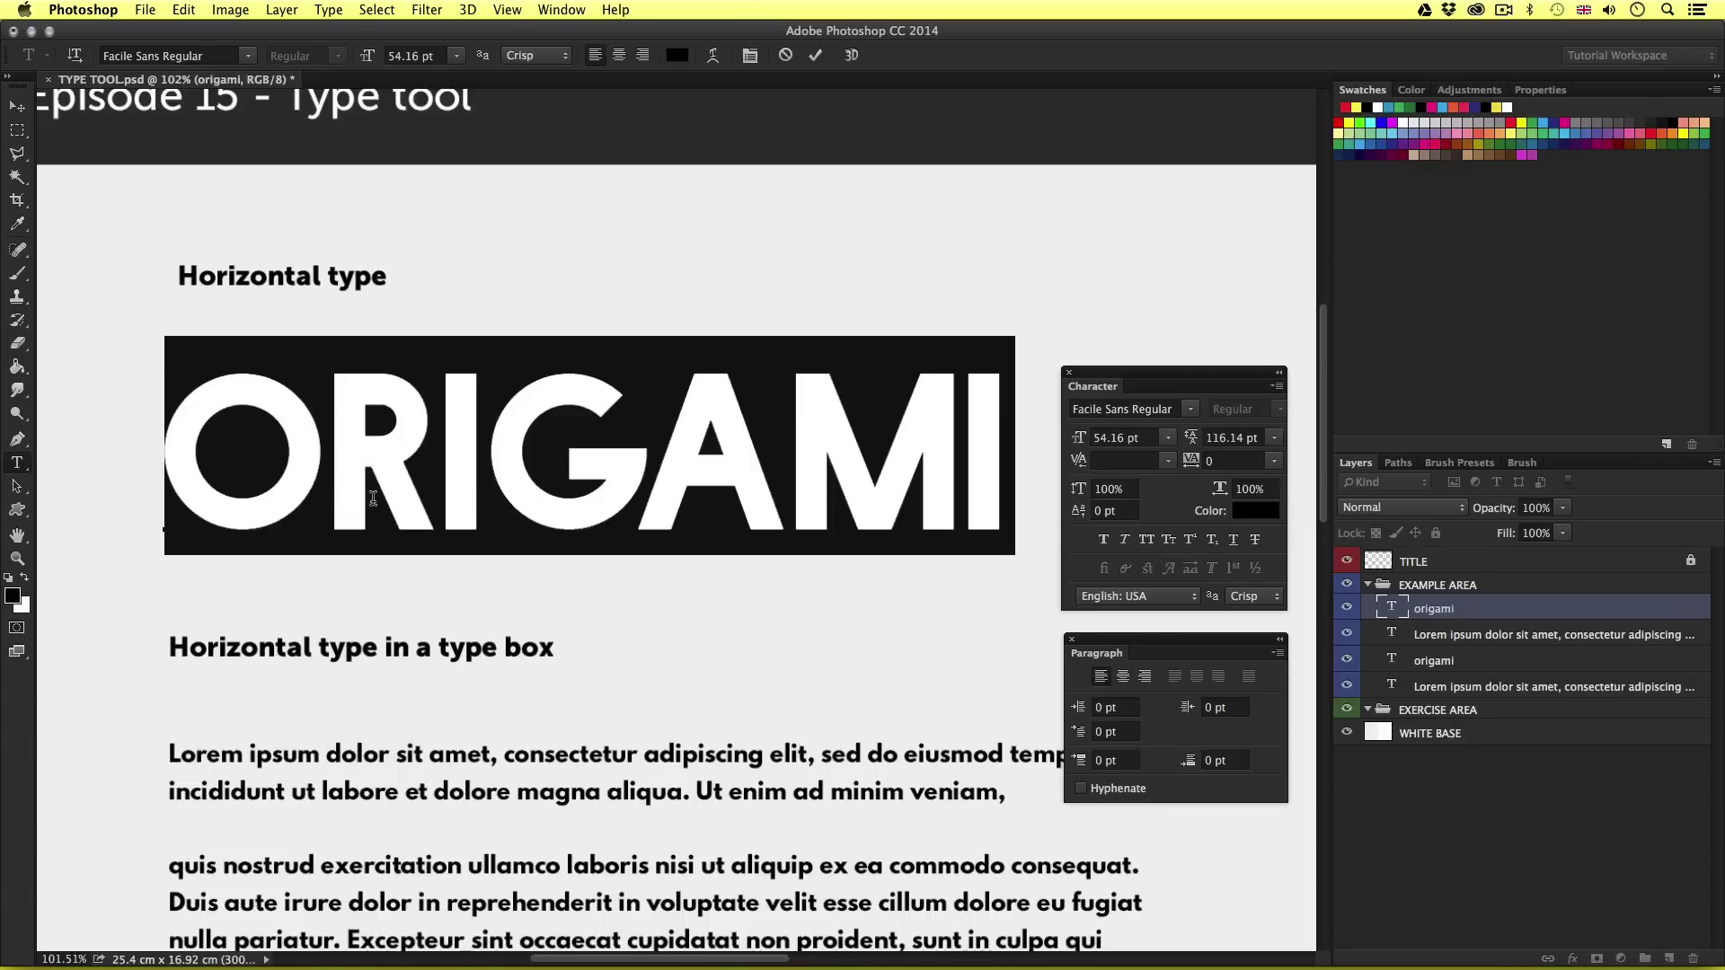
left_click(18, 107)
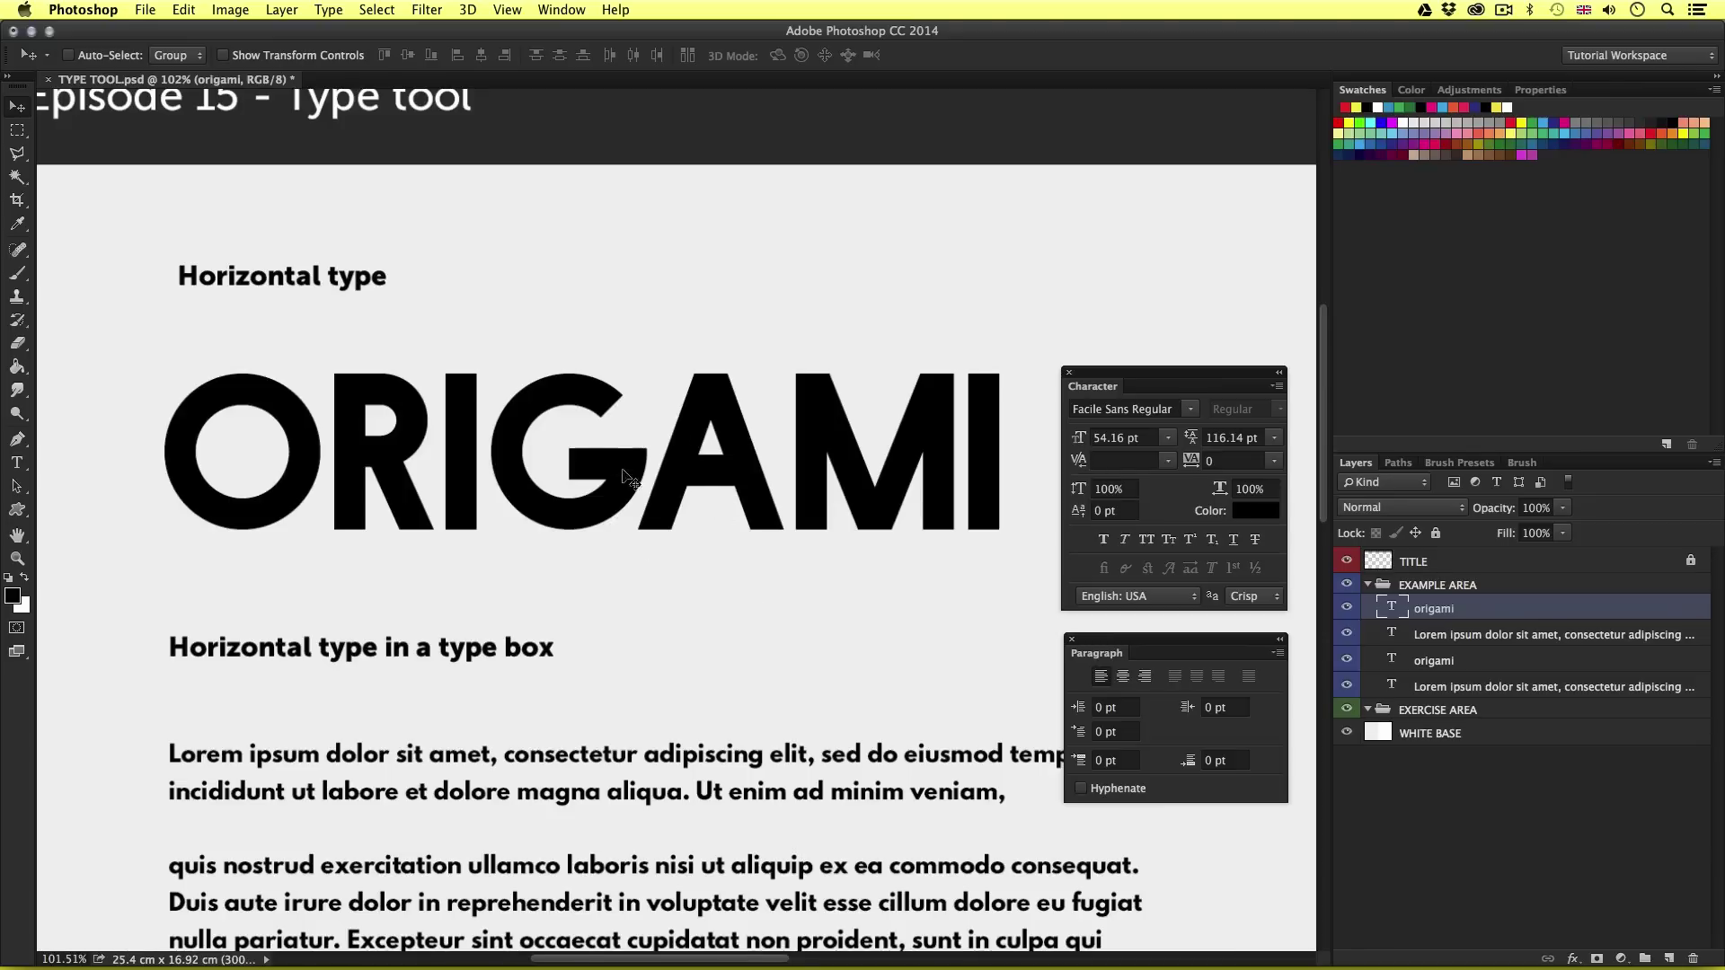
Step: With the Type tool, highlight the letters RIGA in the horizontal ORIGAMI heading and commit the text edit
key("t")
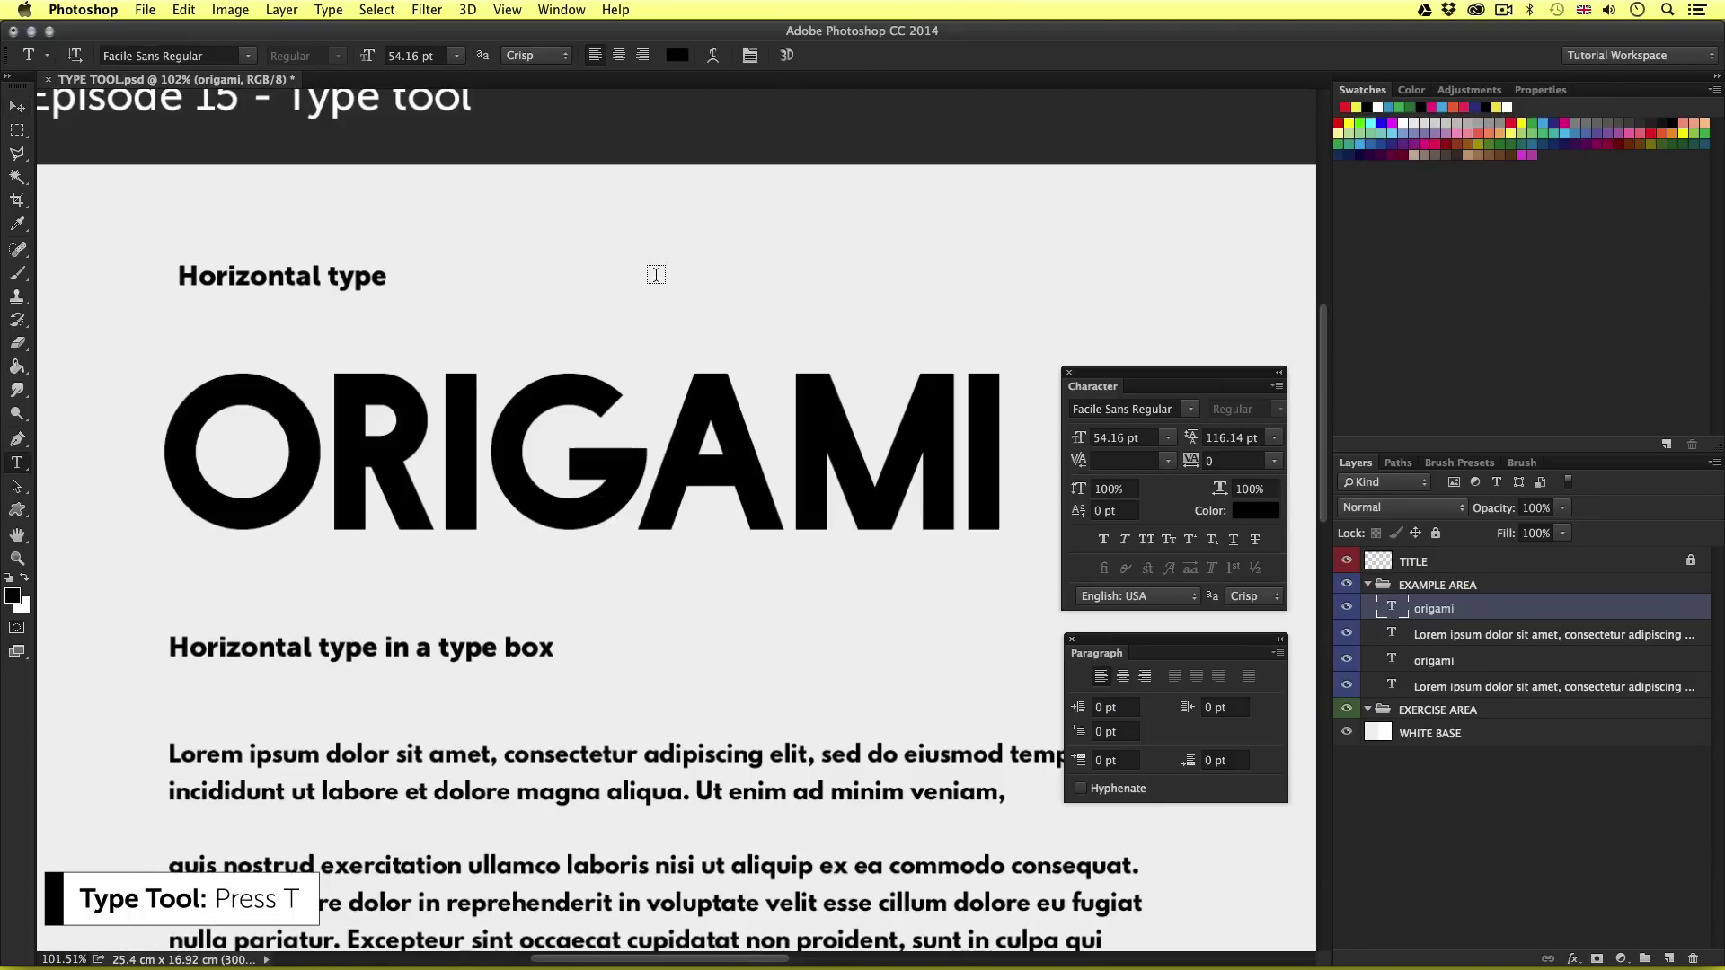
left_click(640, 436)
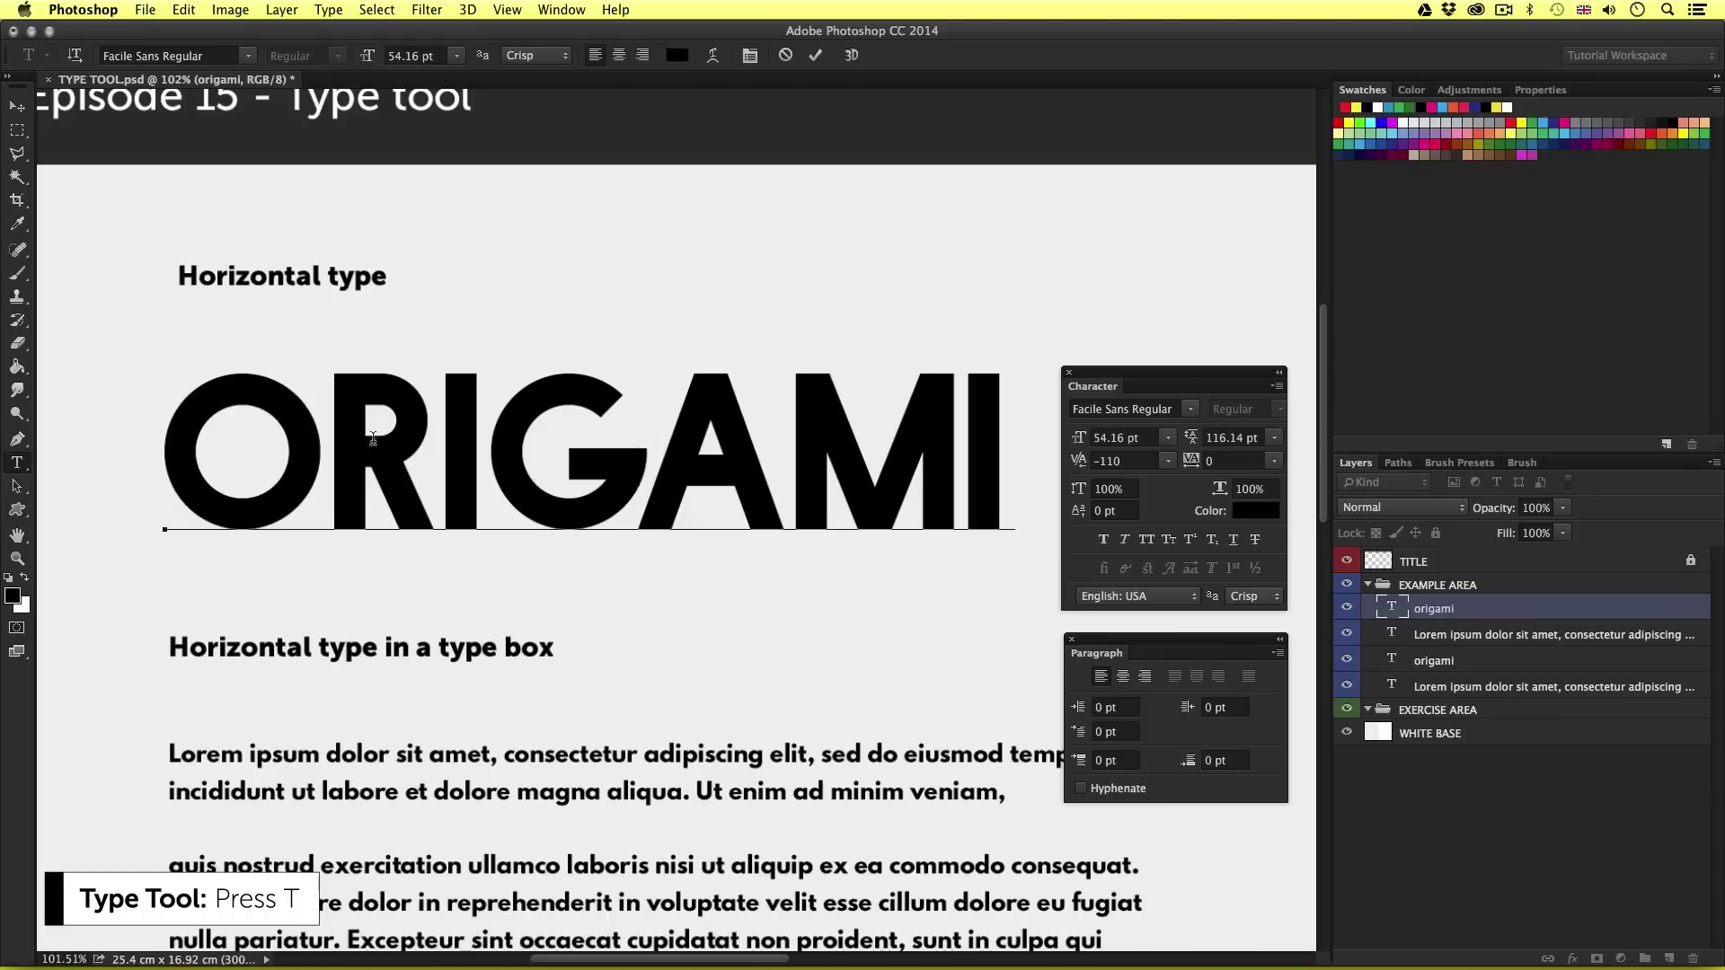
left_click_drag(310, 438, 777, 454)
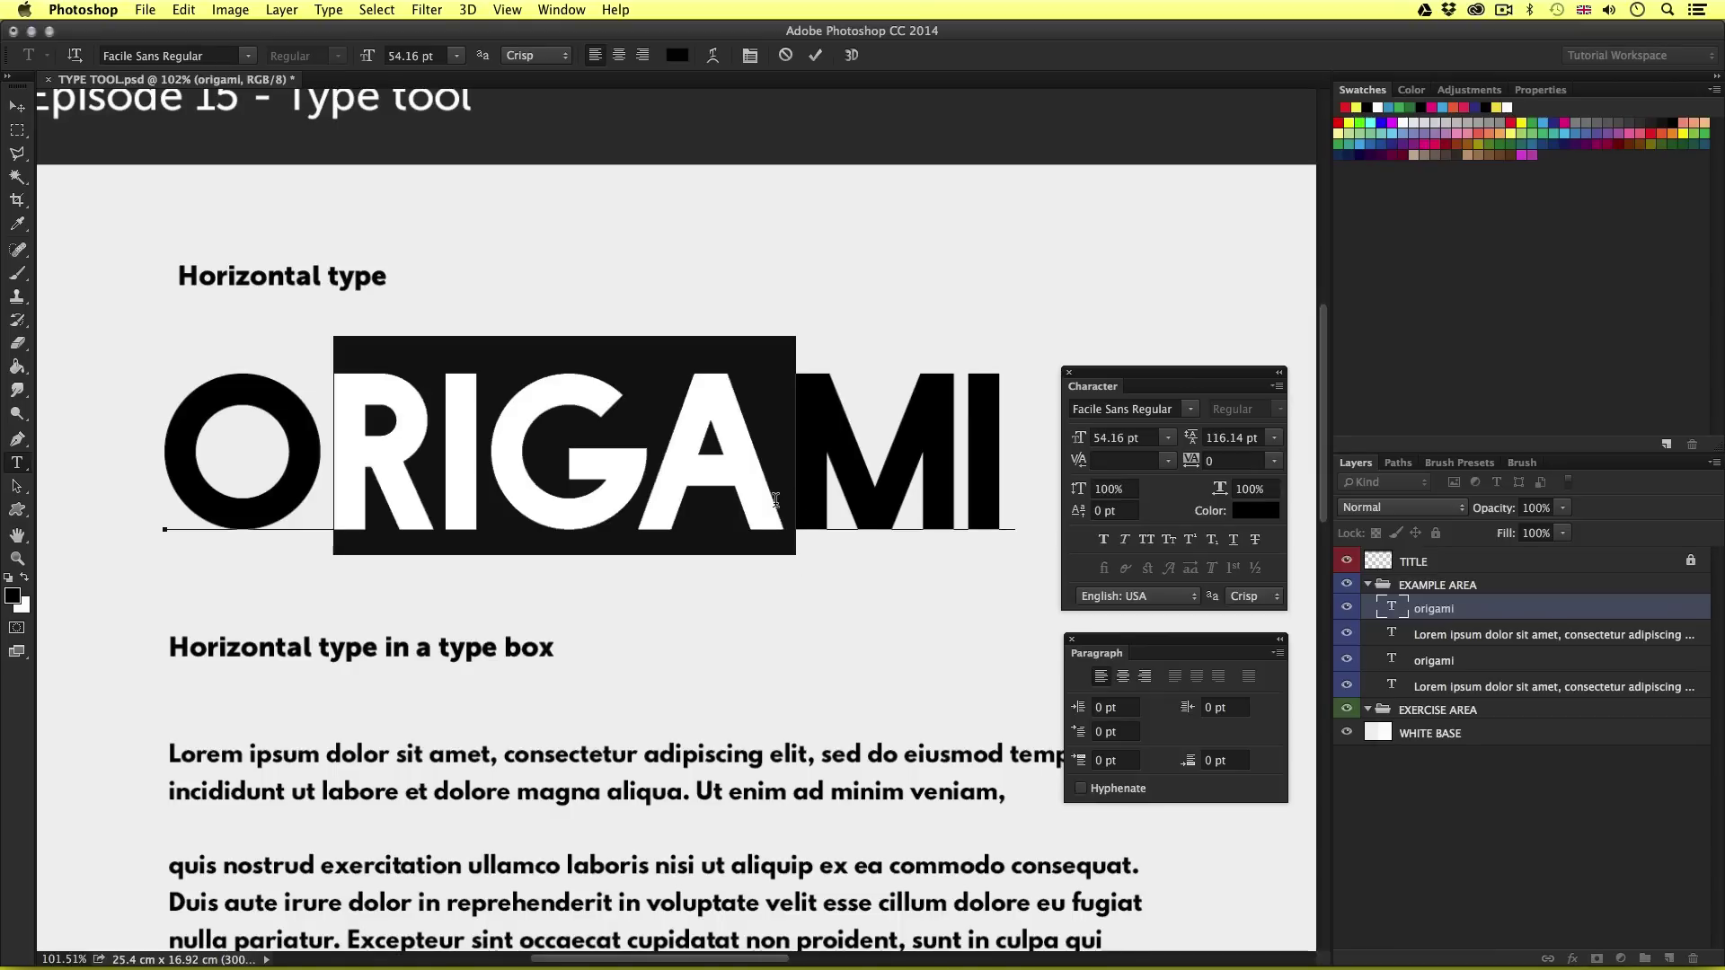
key("super")
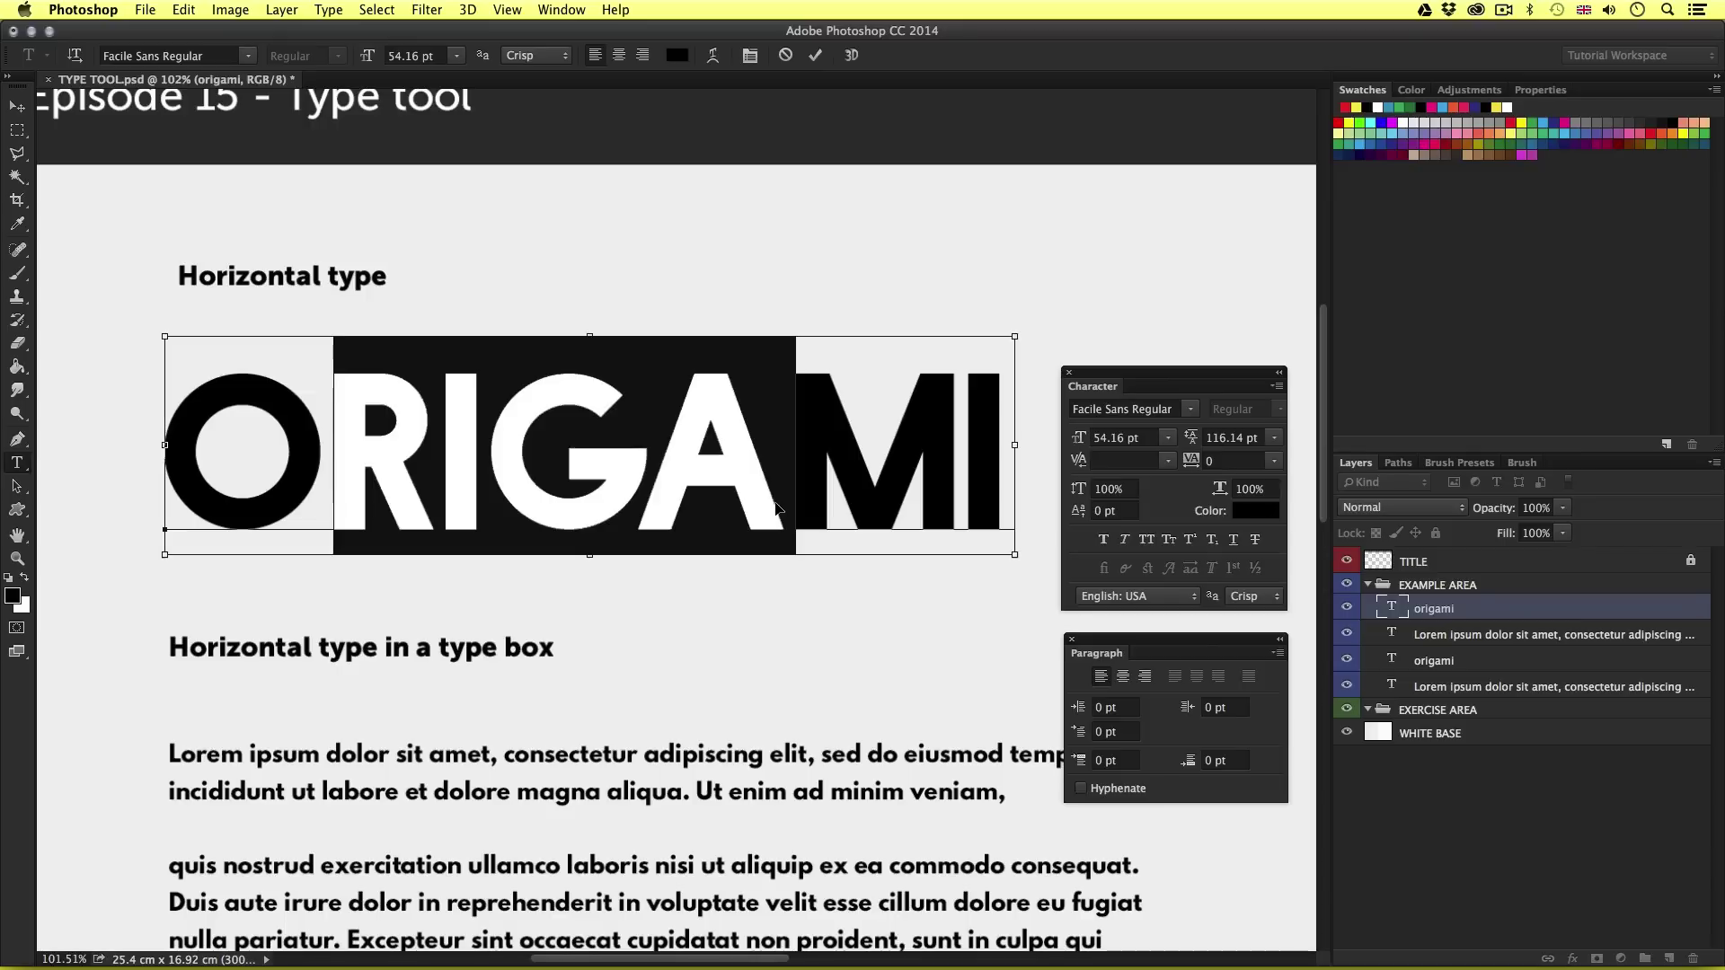
key("super+Return")
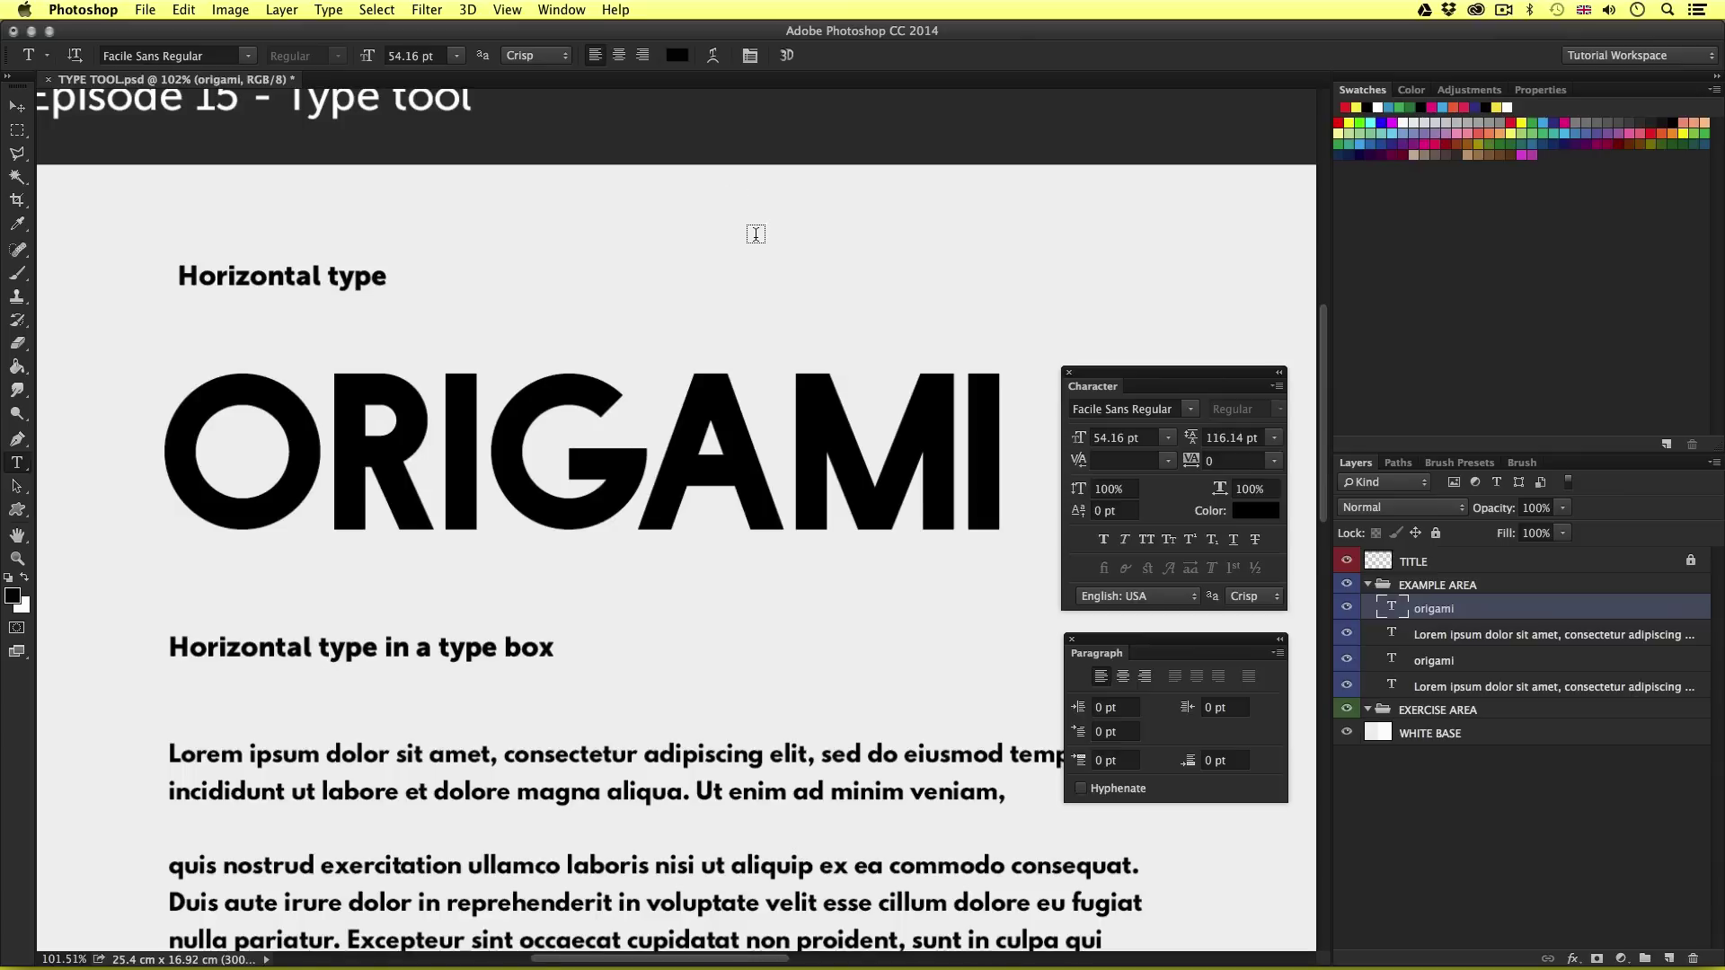
Step: Enter the horizontal Lorem ipsum type box, highlight parts of its second paragraph and all its text, and leave the cursor before "aliquip"
scroll(727, 580, "down", 3)
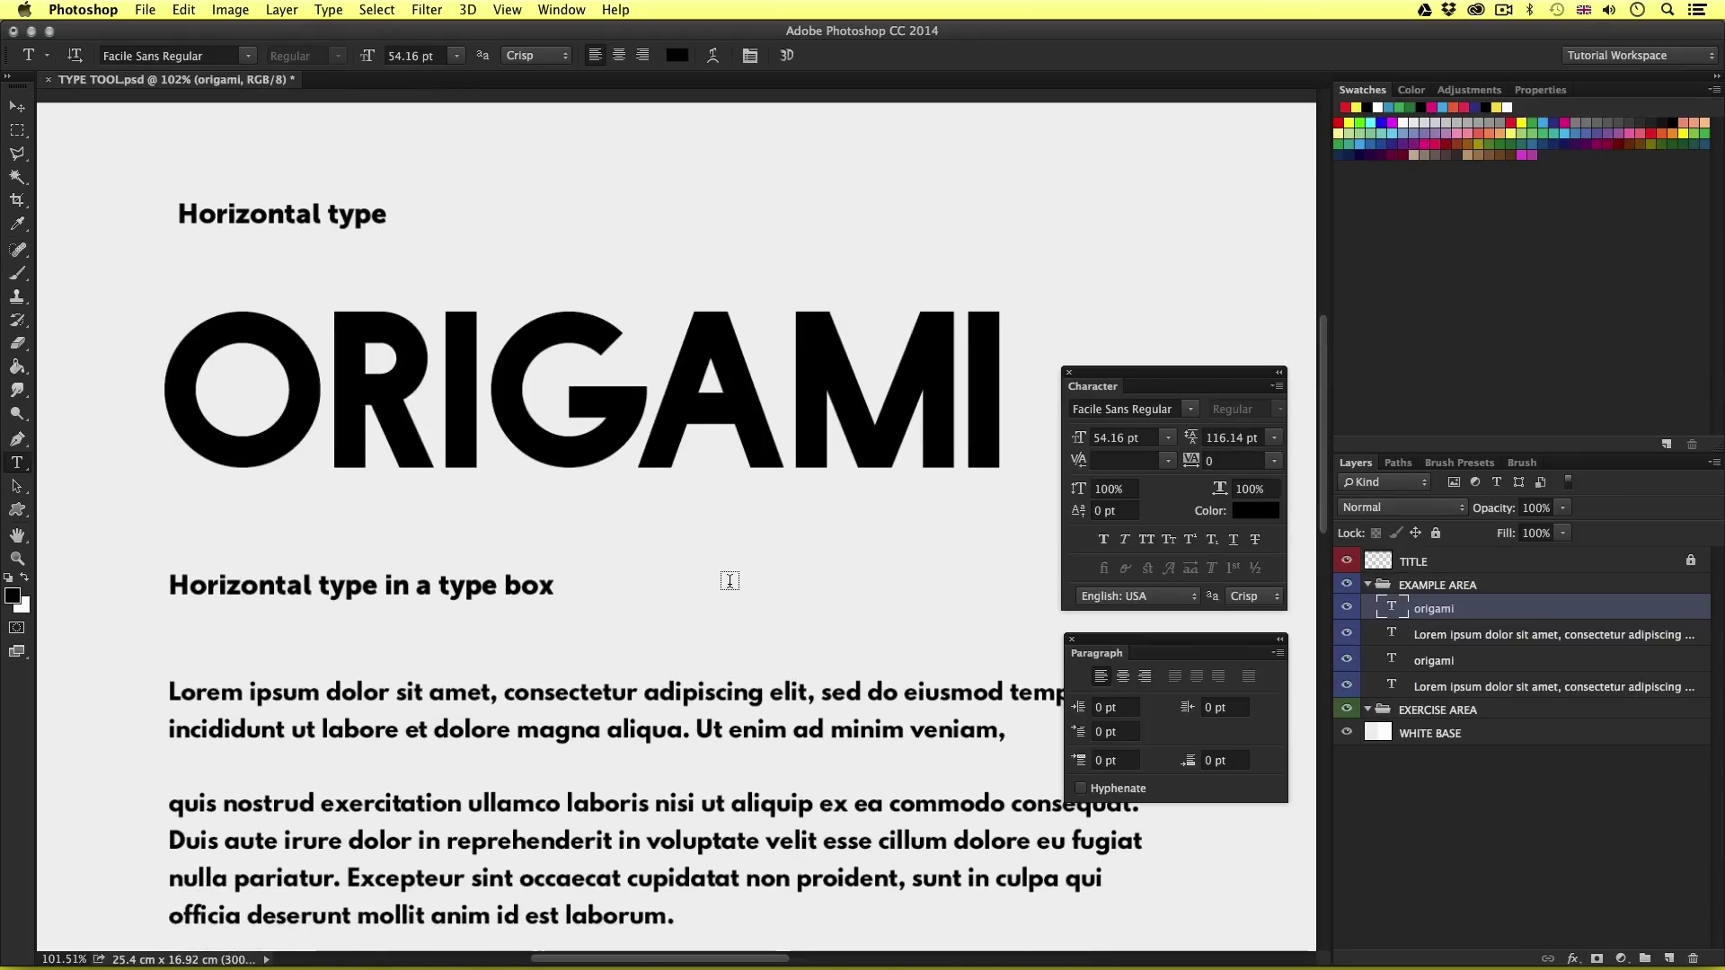
scroll(730, 581, "down", 3)
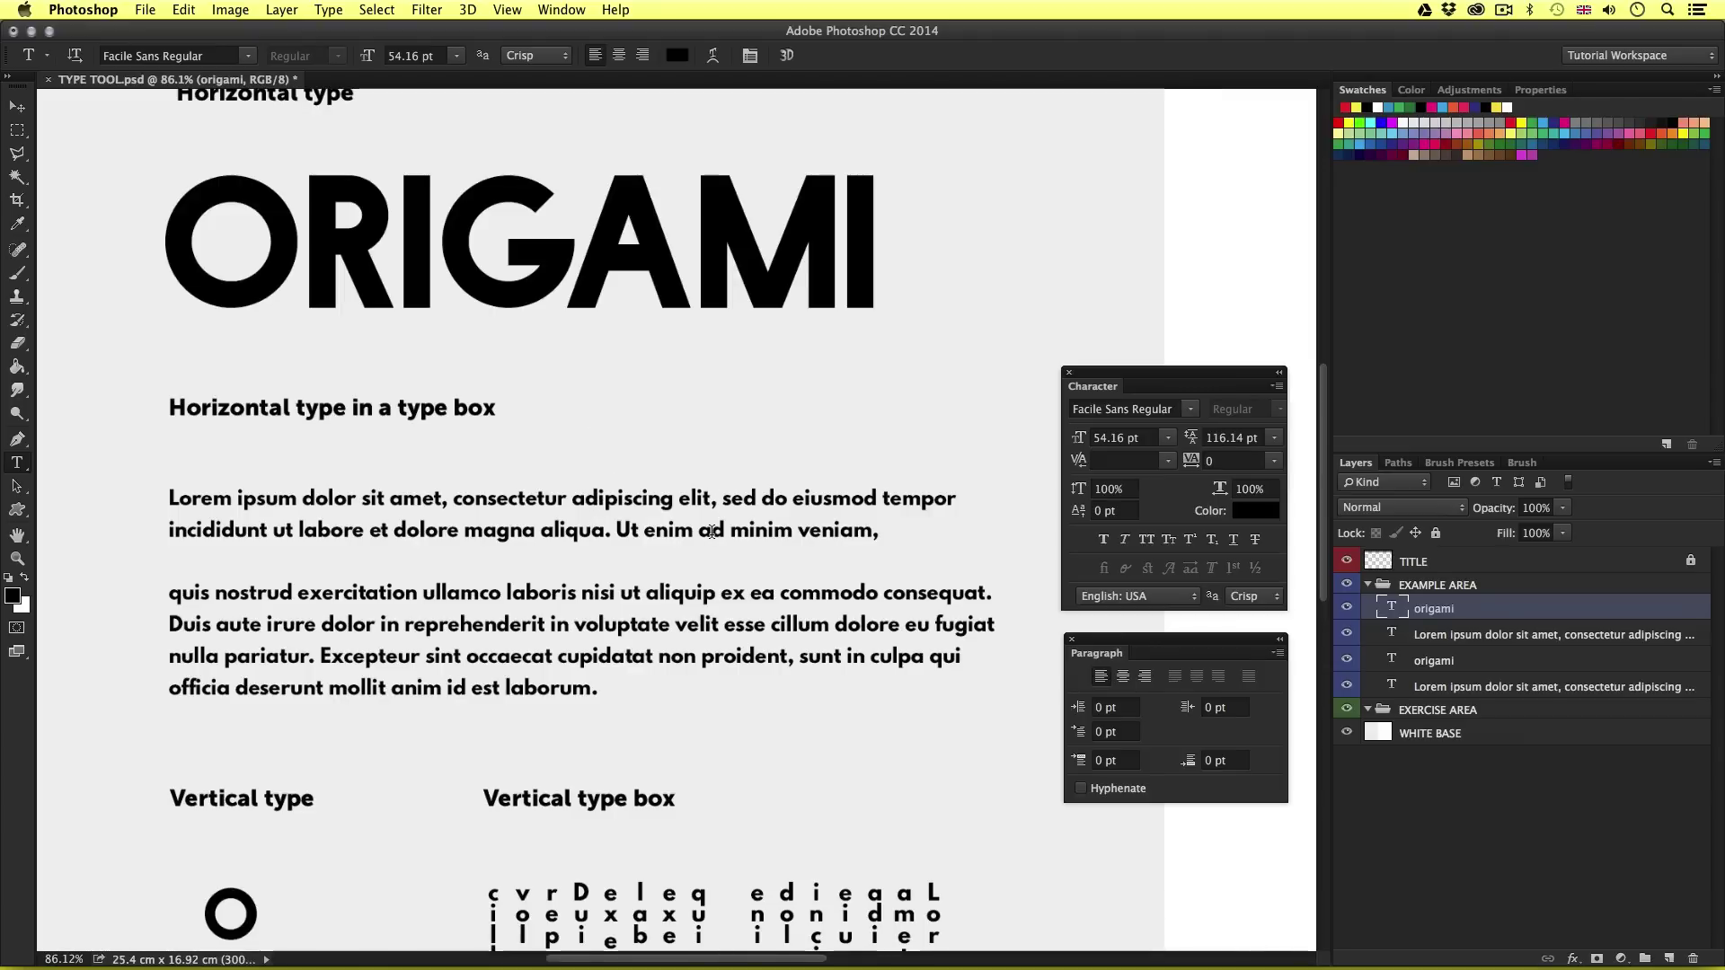
left_click(643, 595)
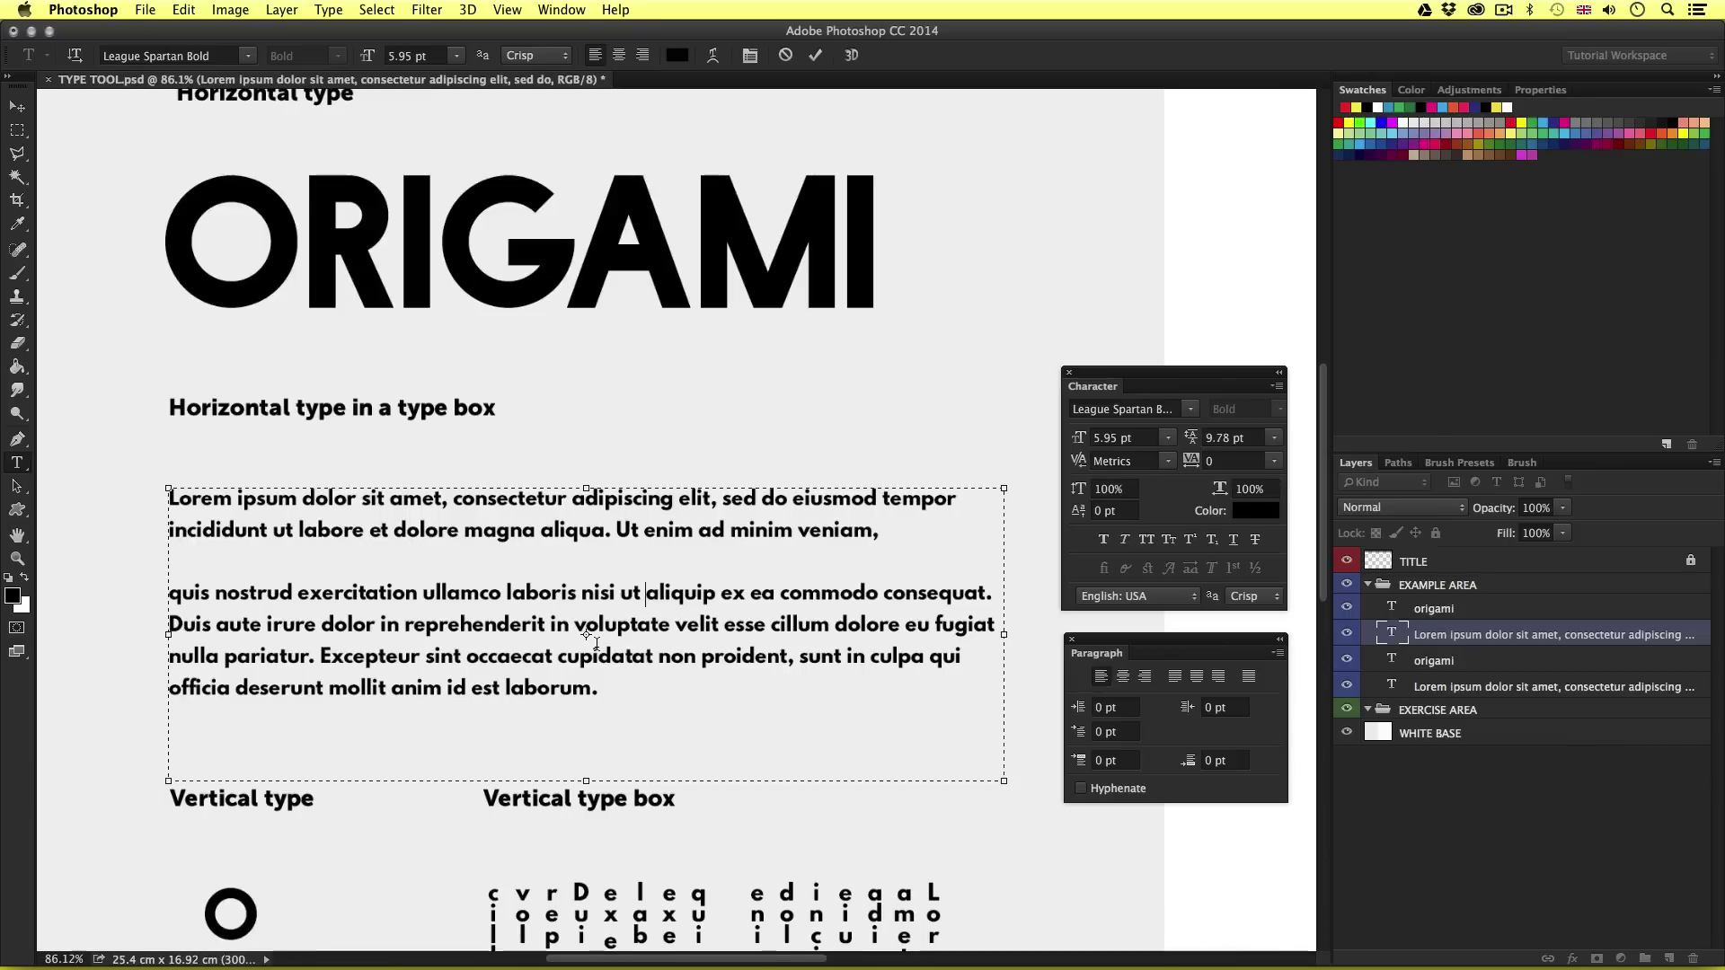
left_click_drag(438, 595, 577, 595)
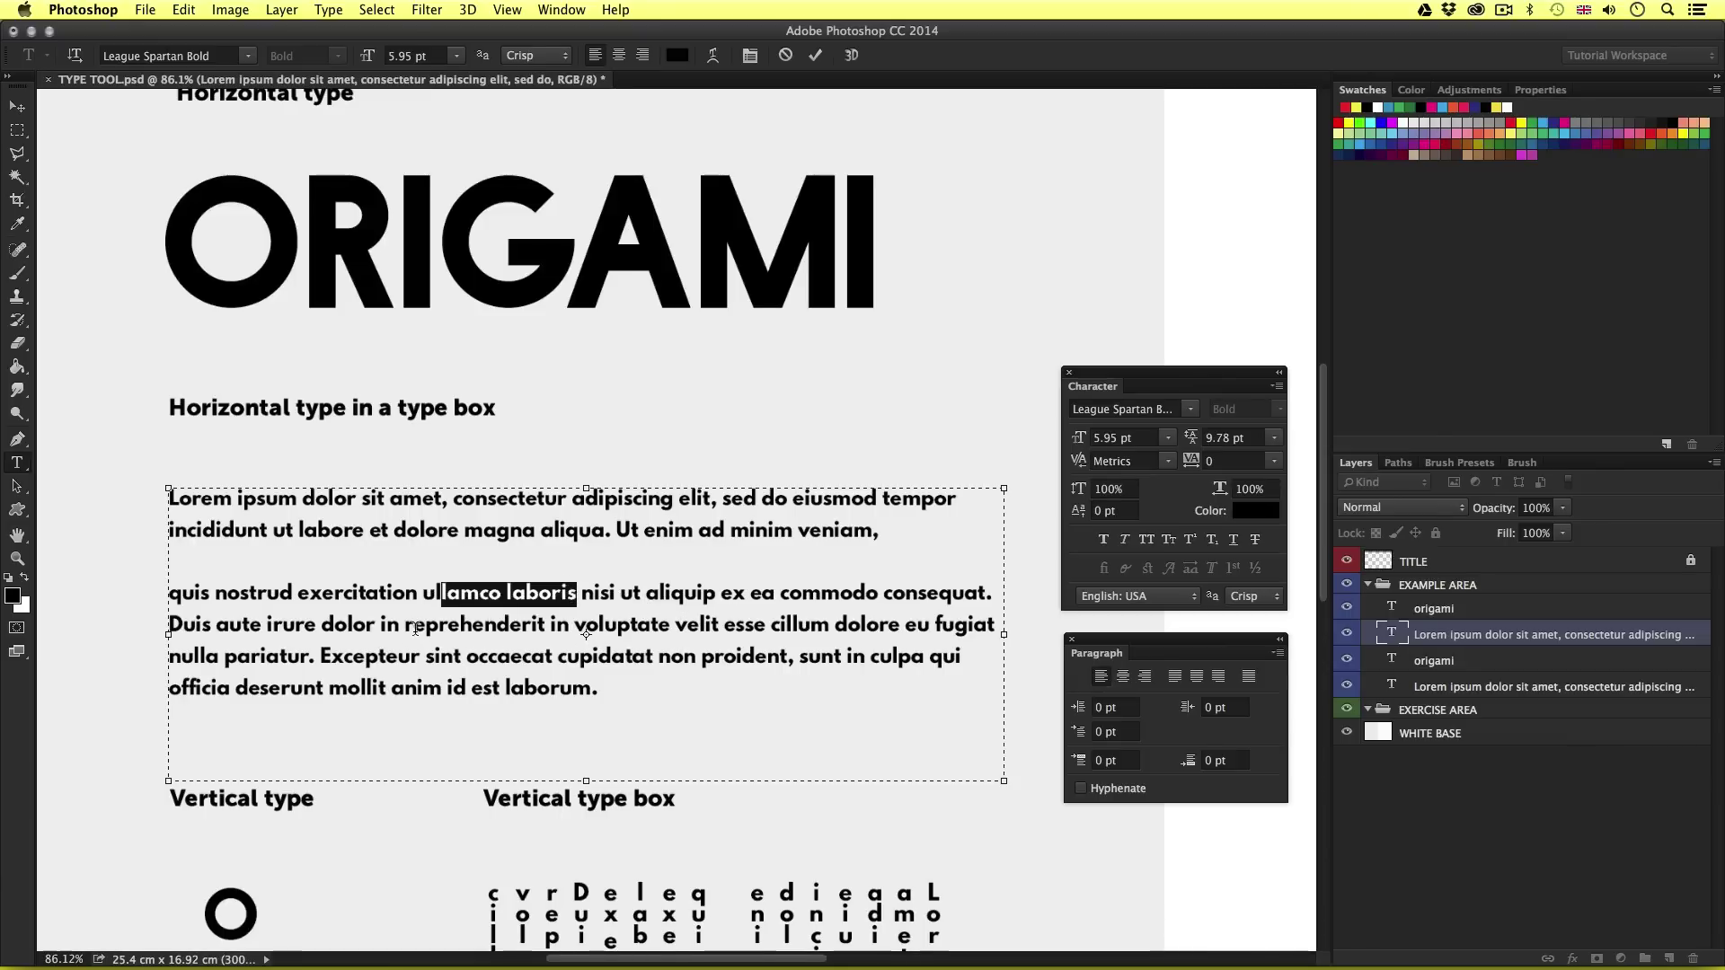
left_click_drag(413, 627, 663, 696)
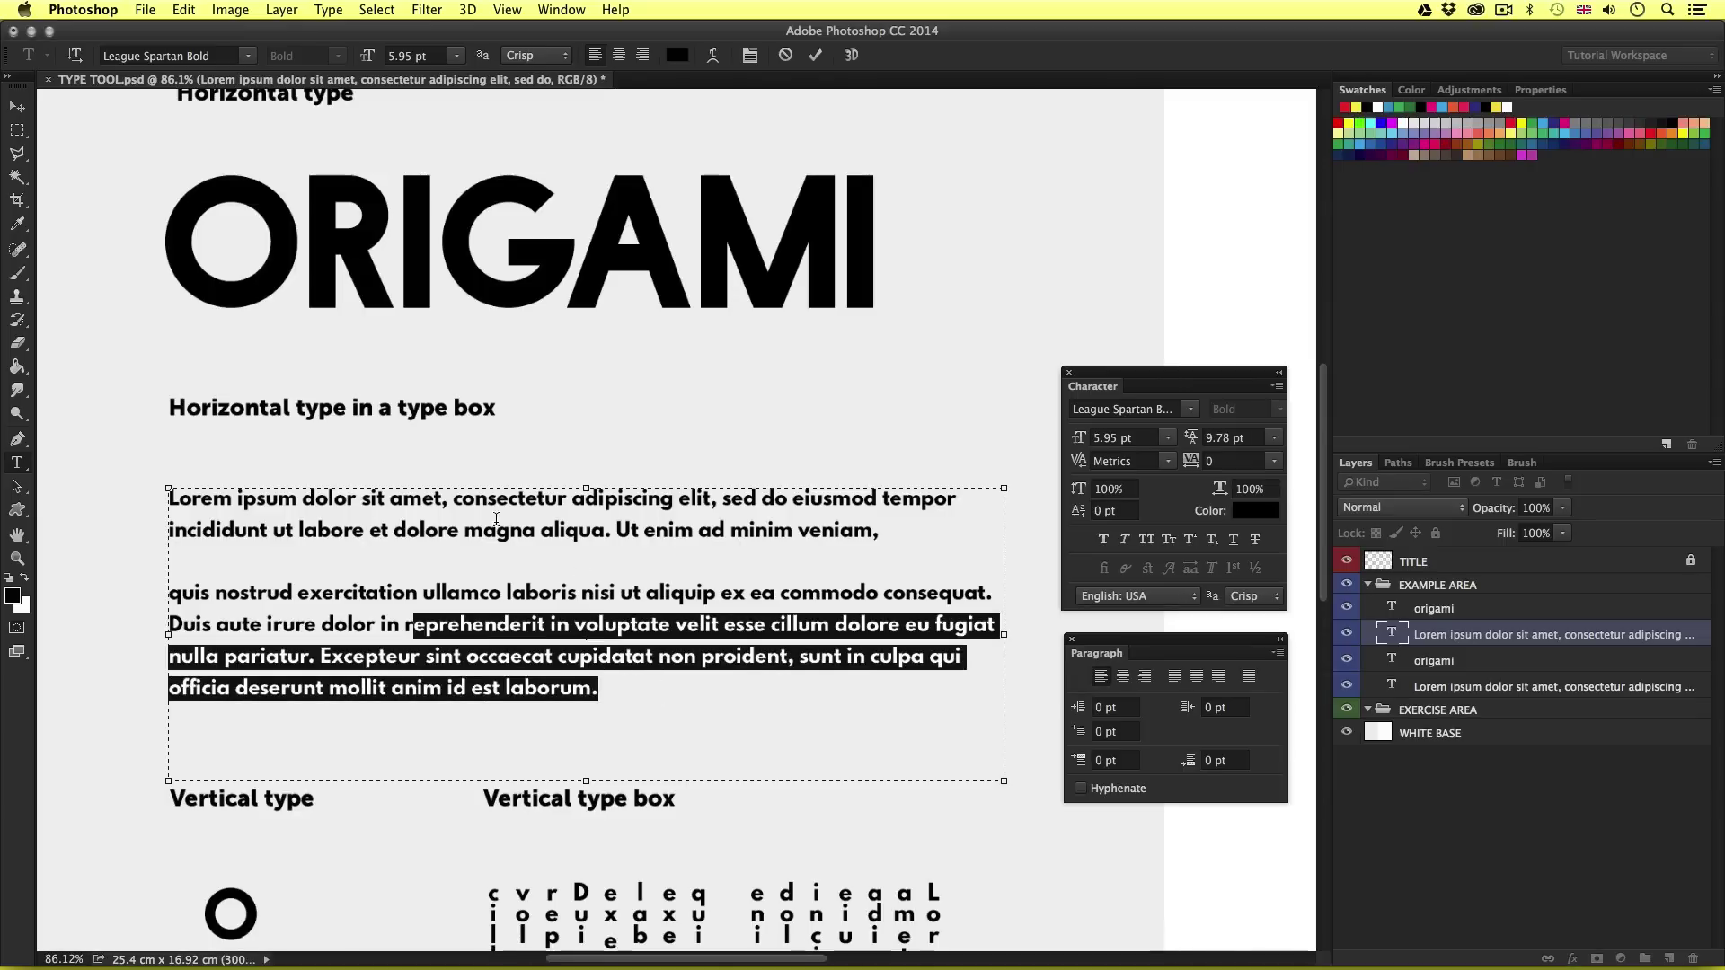
left_click(650, 627)
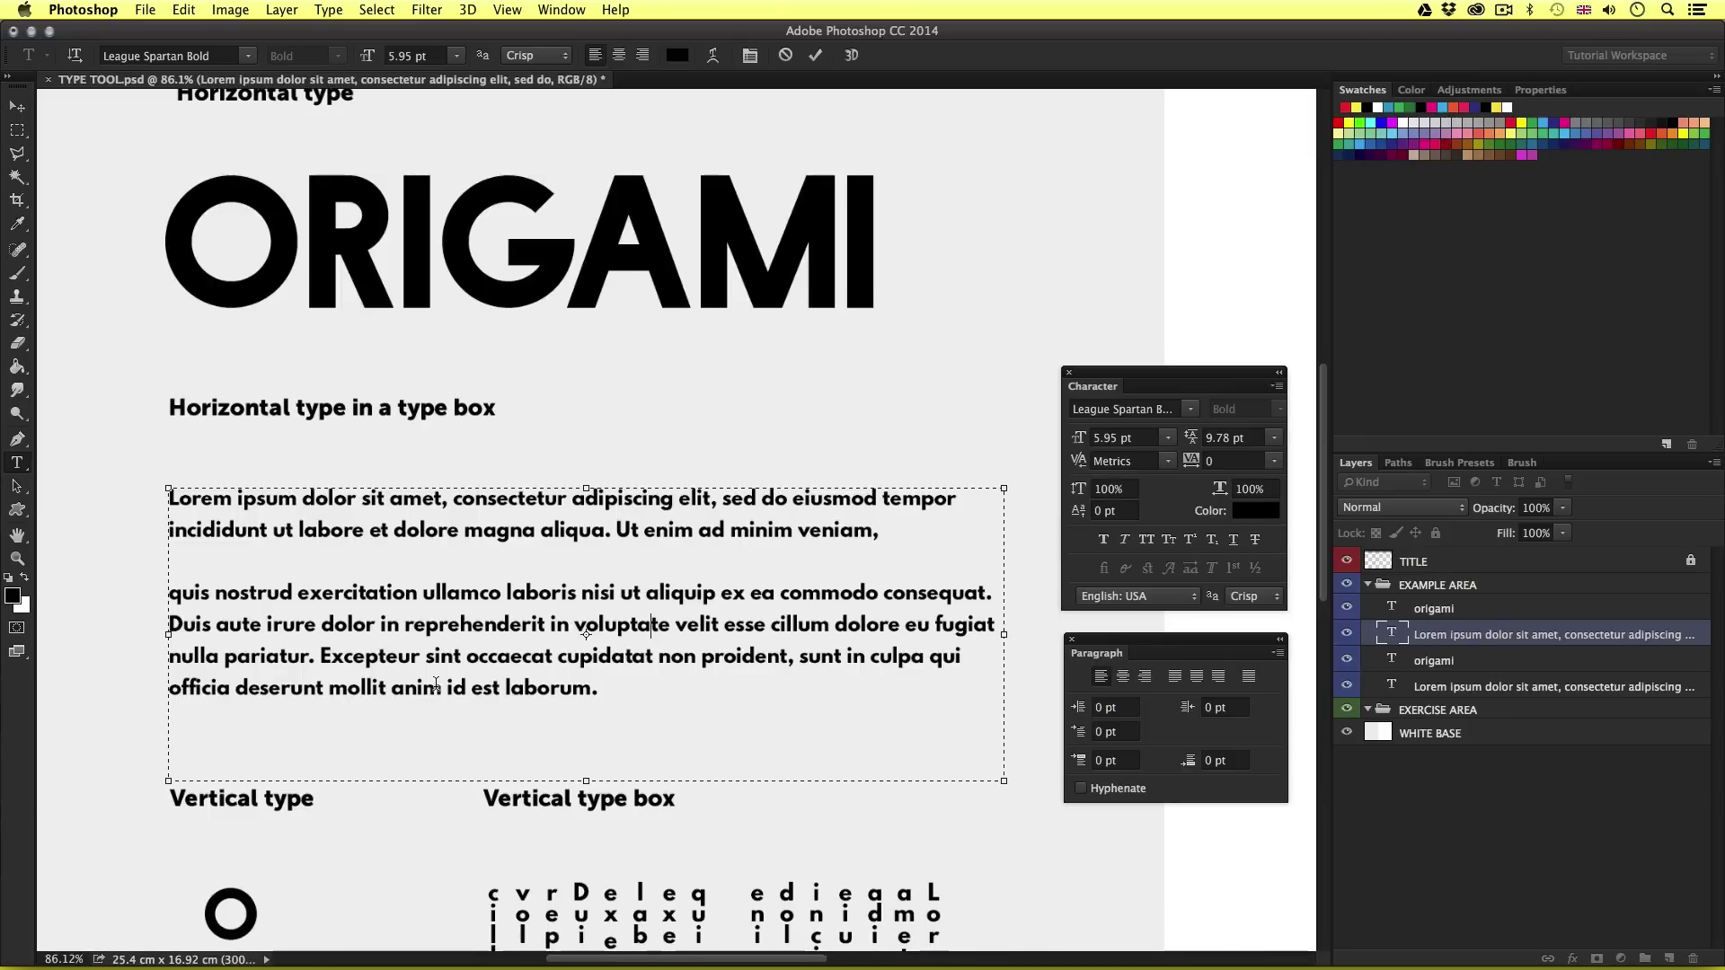
key("super+a")
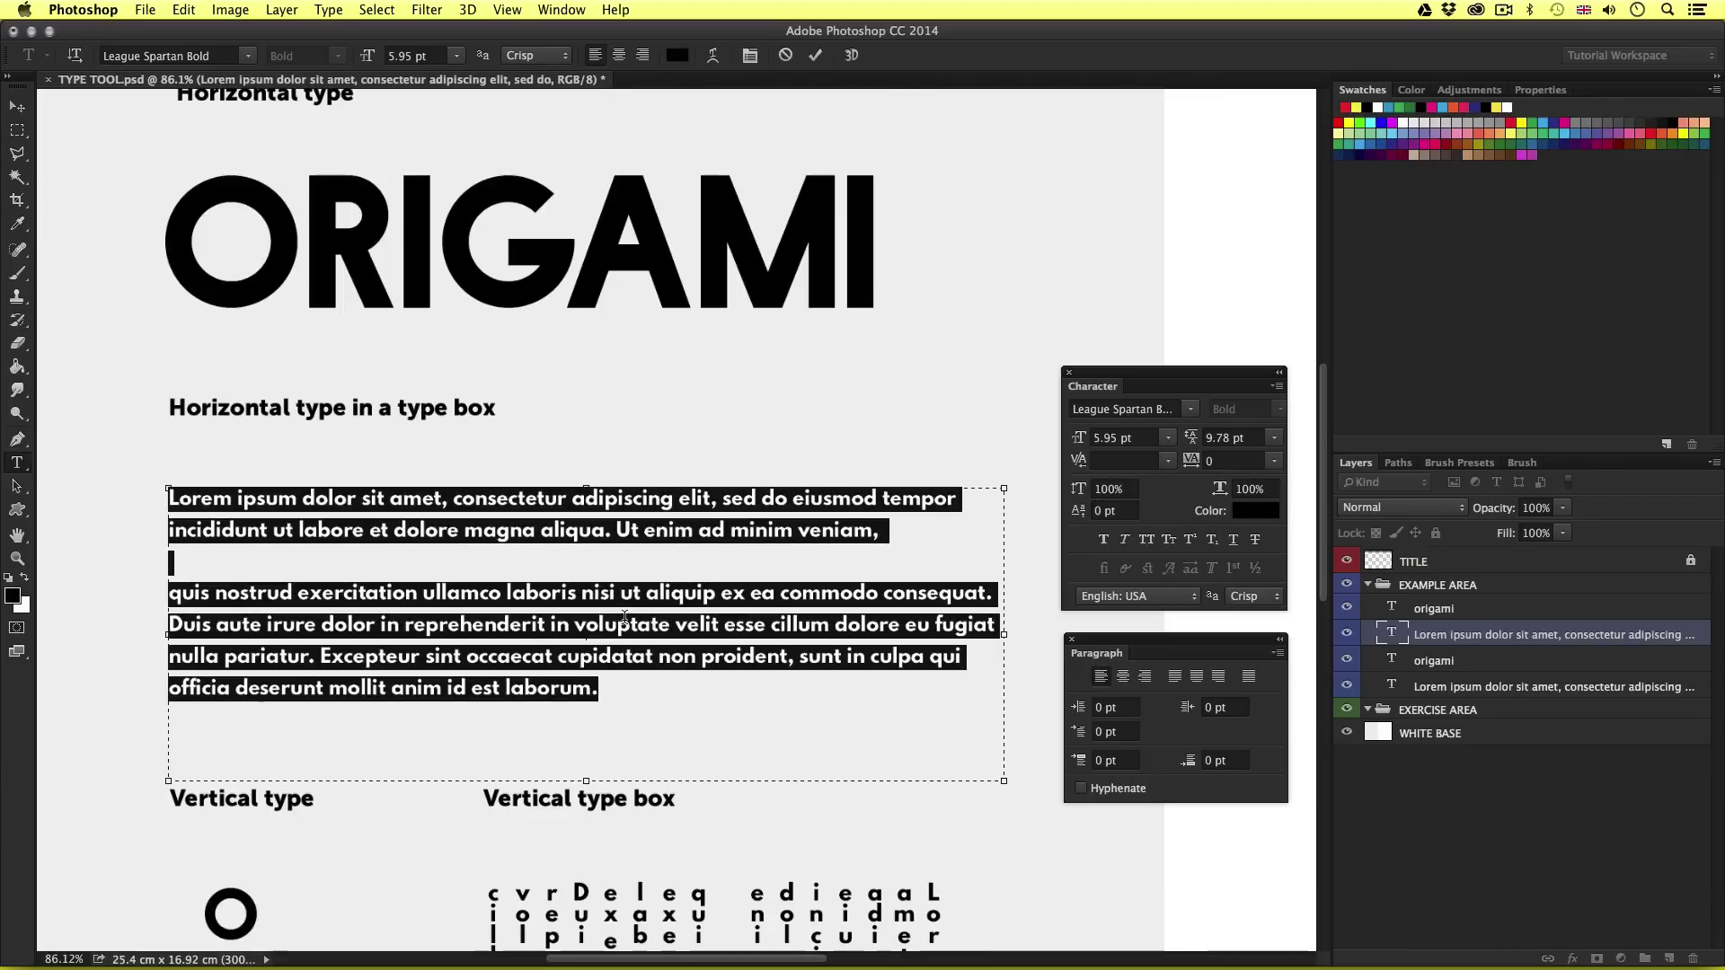
left_click(645, 600)
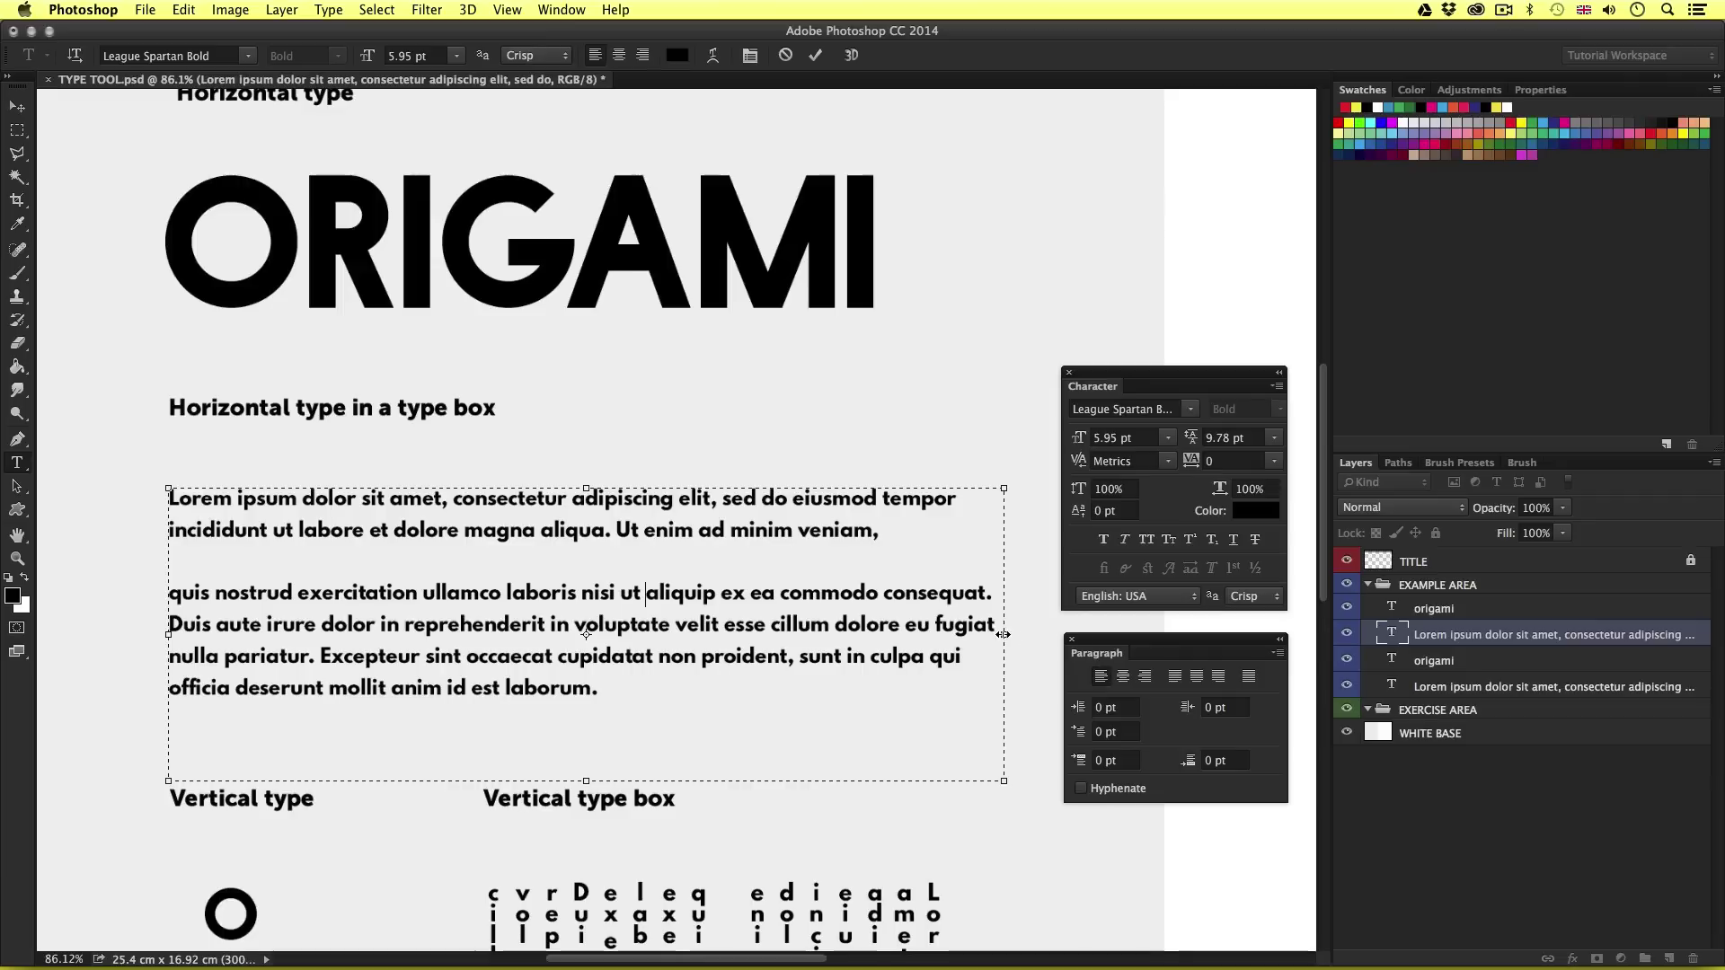
Step: Resize the horizontal Lorem ipsum type box to about the width of the ORIGAMI heading, make it slightly shorter, and commit the edit
left_click_drag(1004, 635, 609, 635)
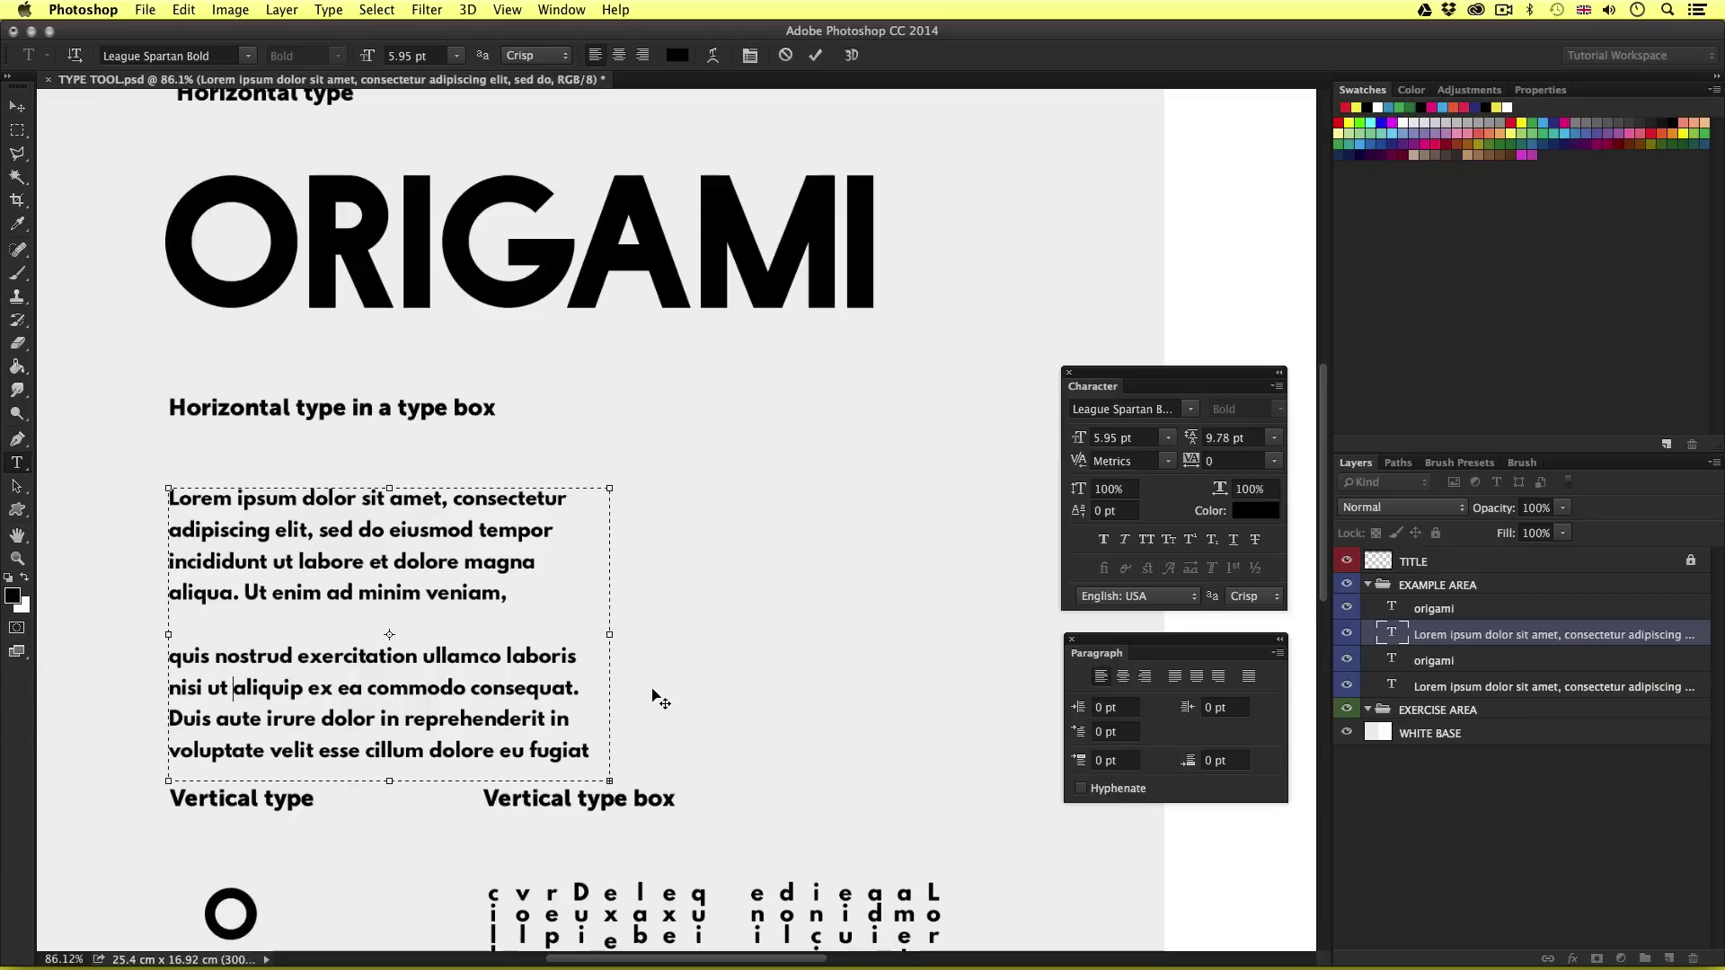
left_click_drag(611, 635, 1034, 622)
scroll(815, 564, "down", 2)
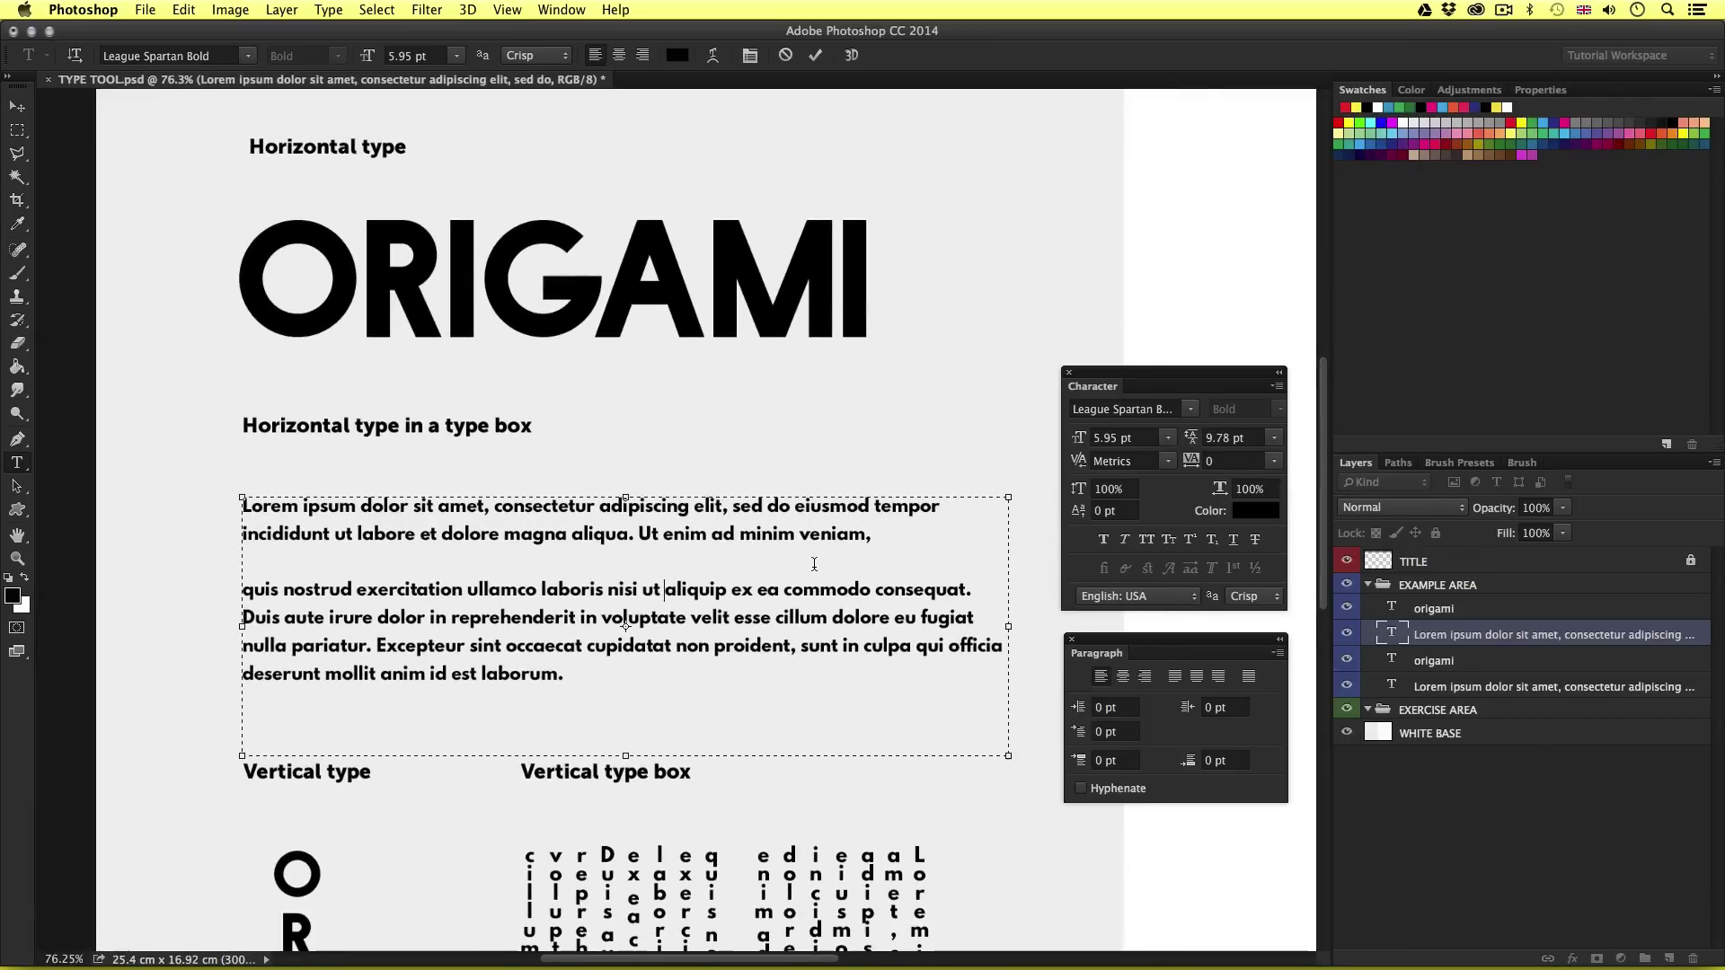
left_click_drag(1009, 628, 915, 626)
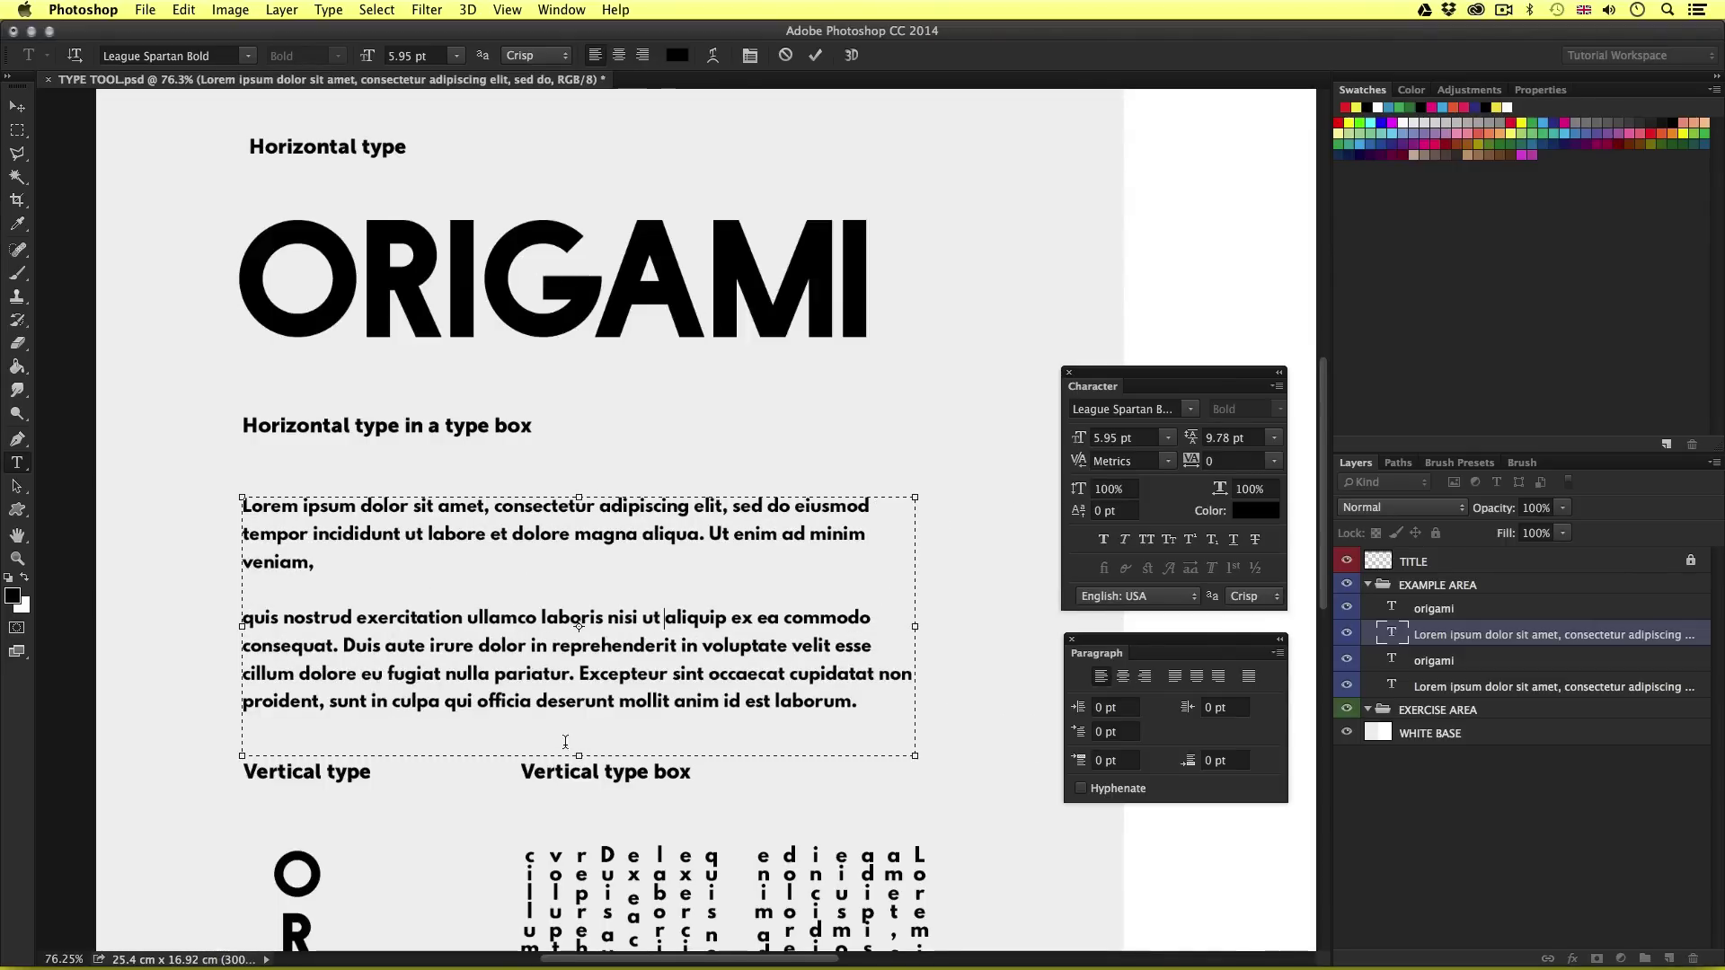
left_click_drag(579, 756, 578, 744)
left_click_drag(914, 620, 867, 625)
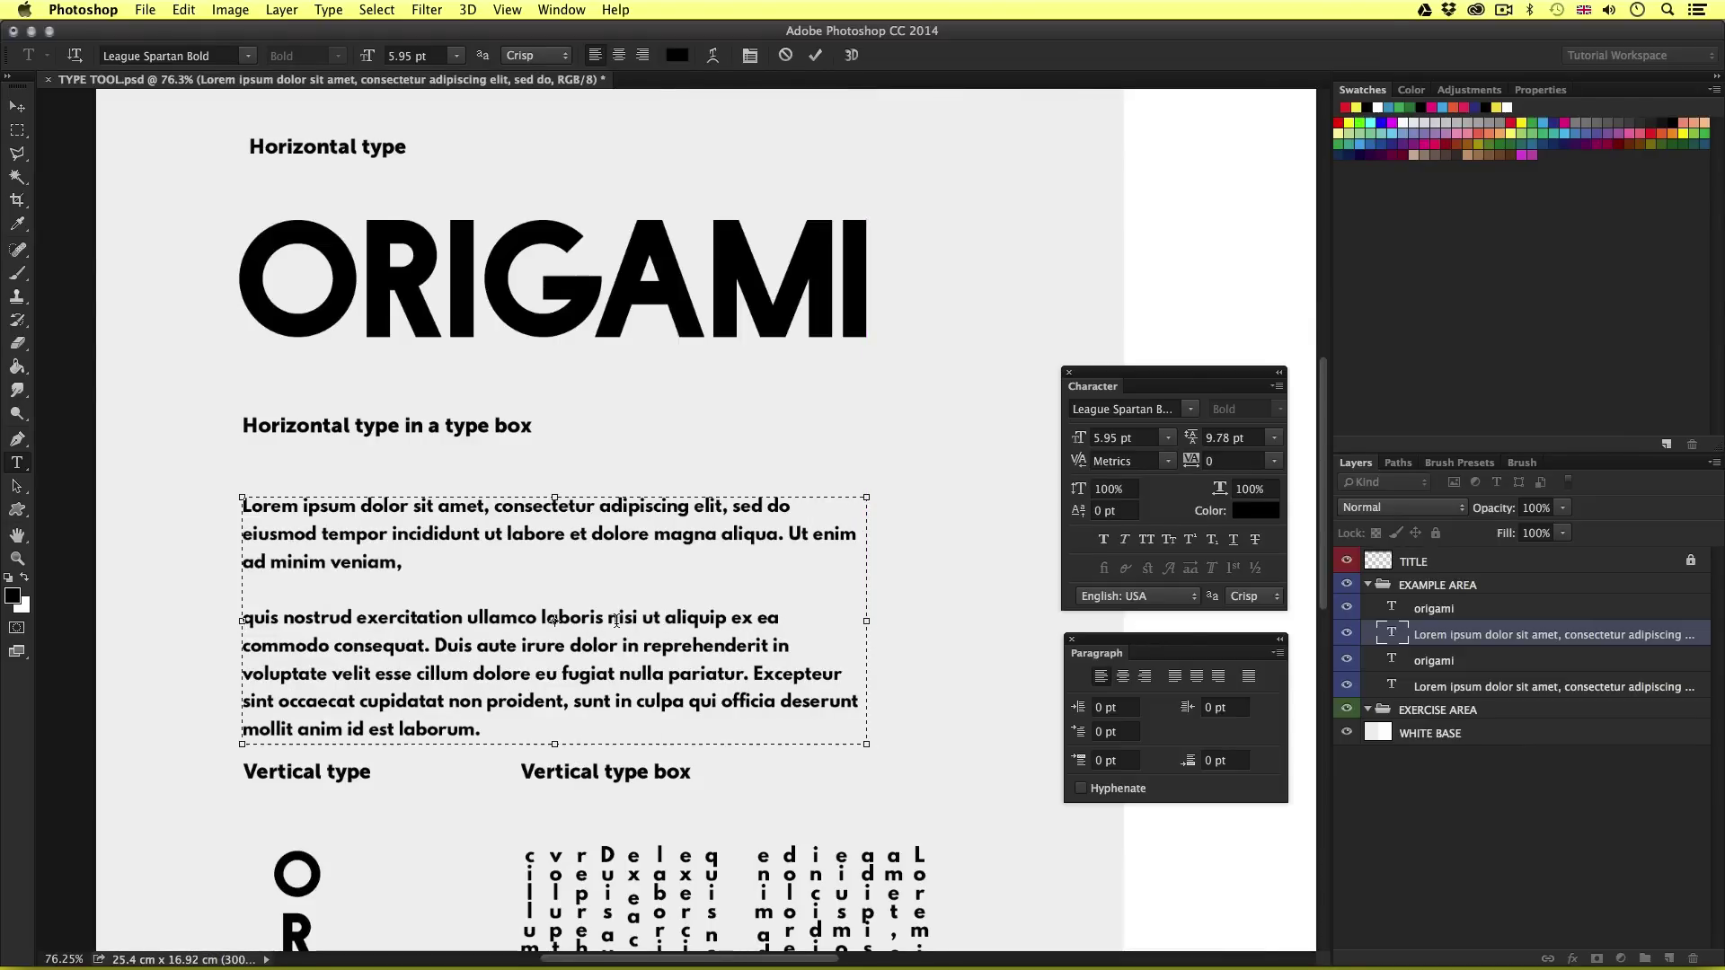
key("super")
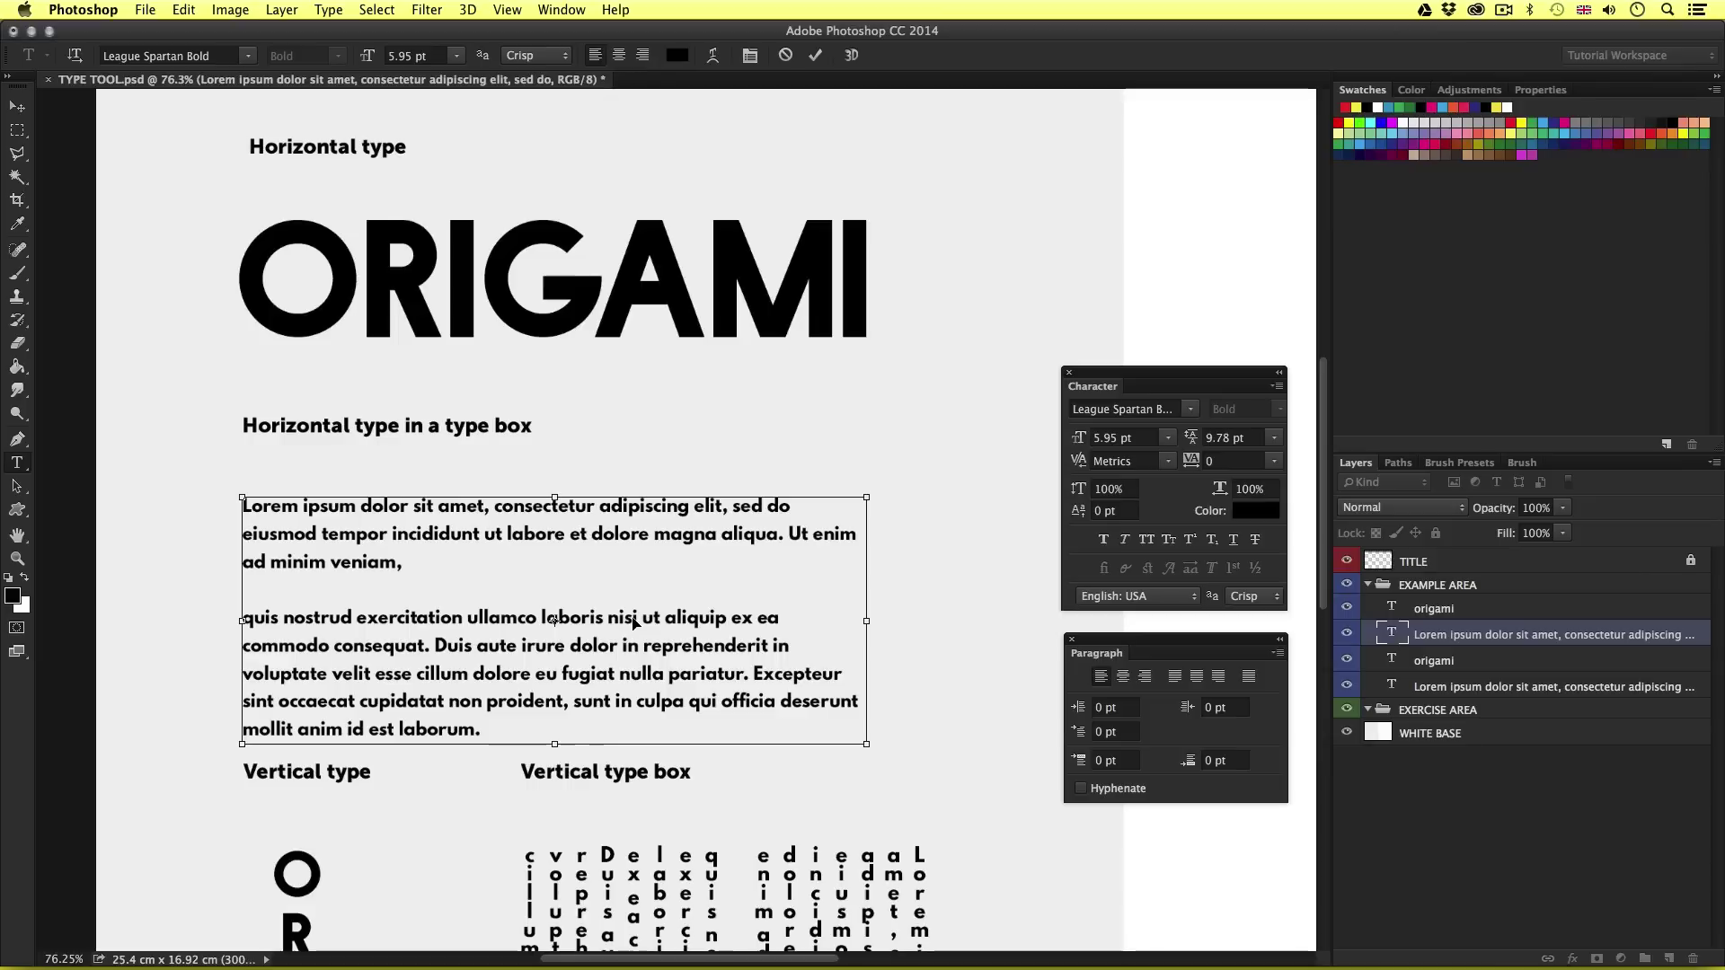
key("super+Return")
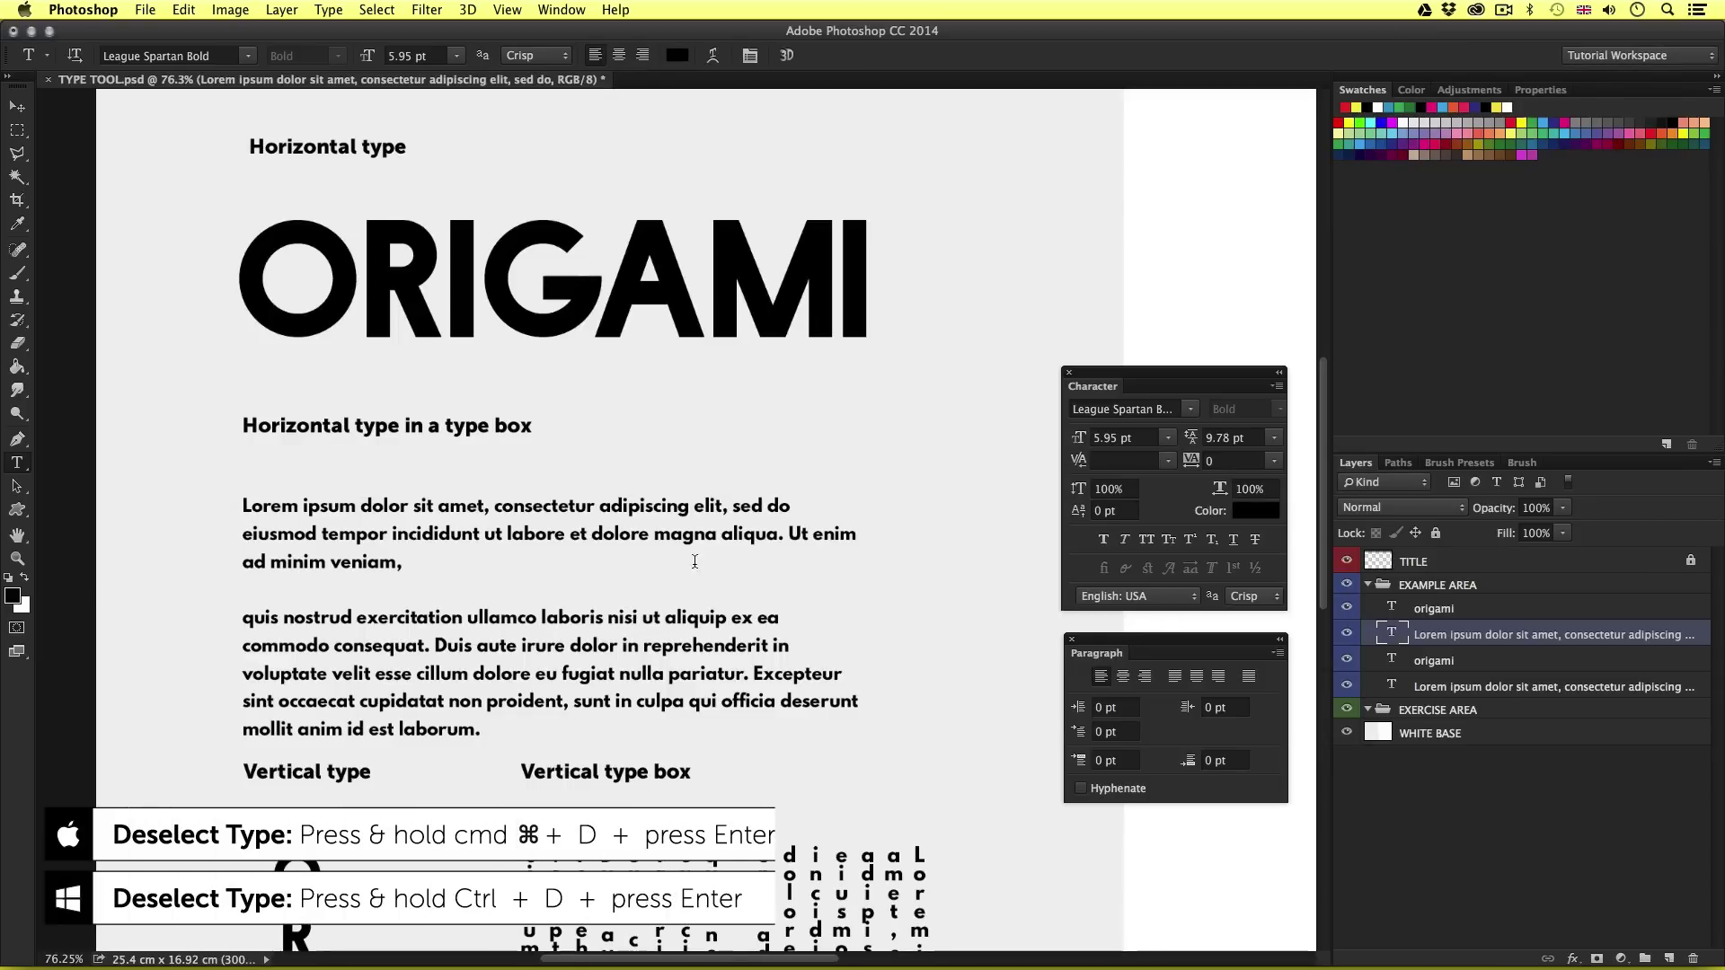
Step: Enter the vertical ORIGAMI text, highlight the letters RIGAMI, and commit the text edit
scroll(825, 517, "down", 2)
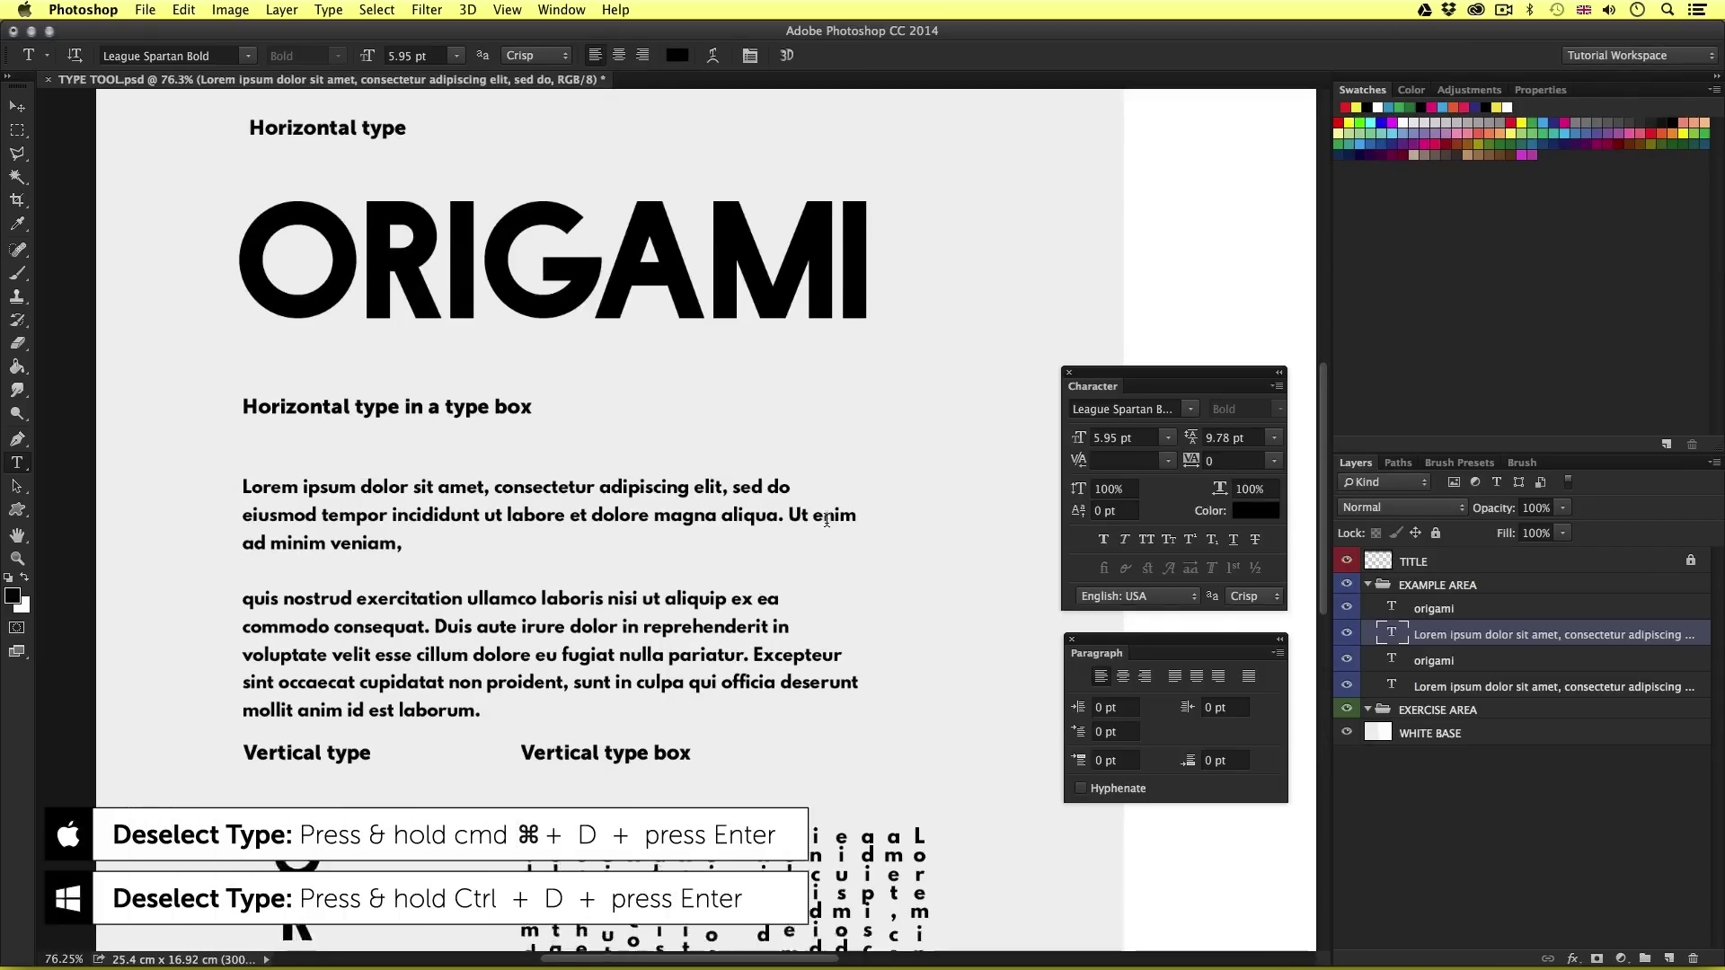
scroll(825, 517, "down", 8)
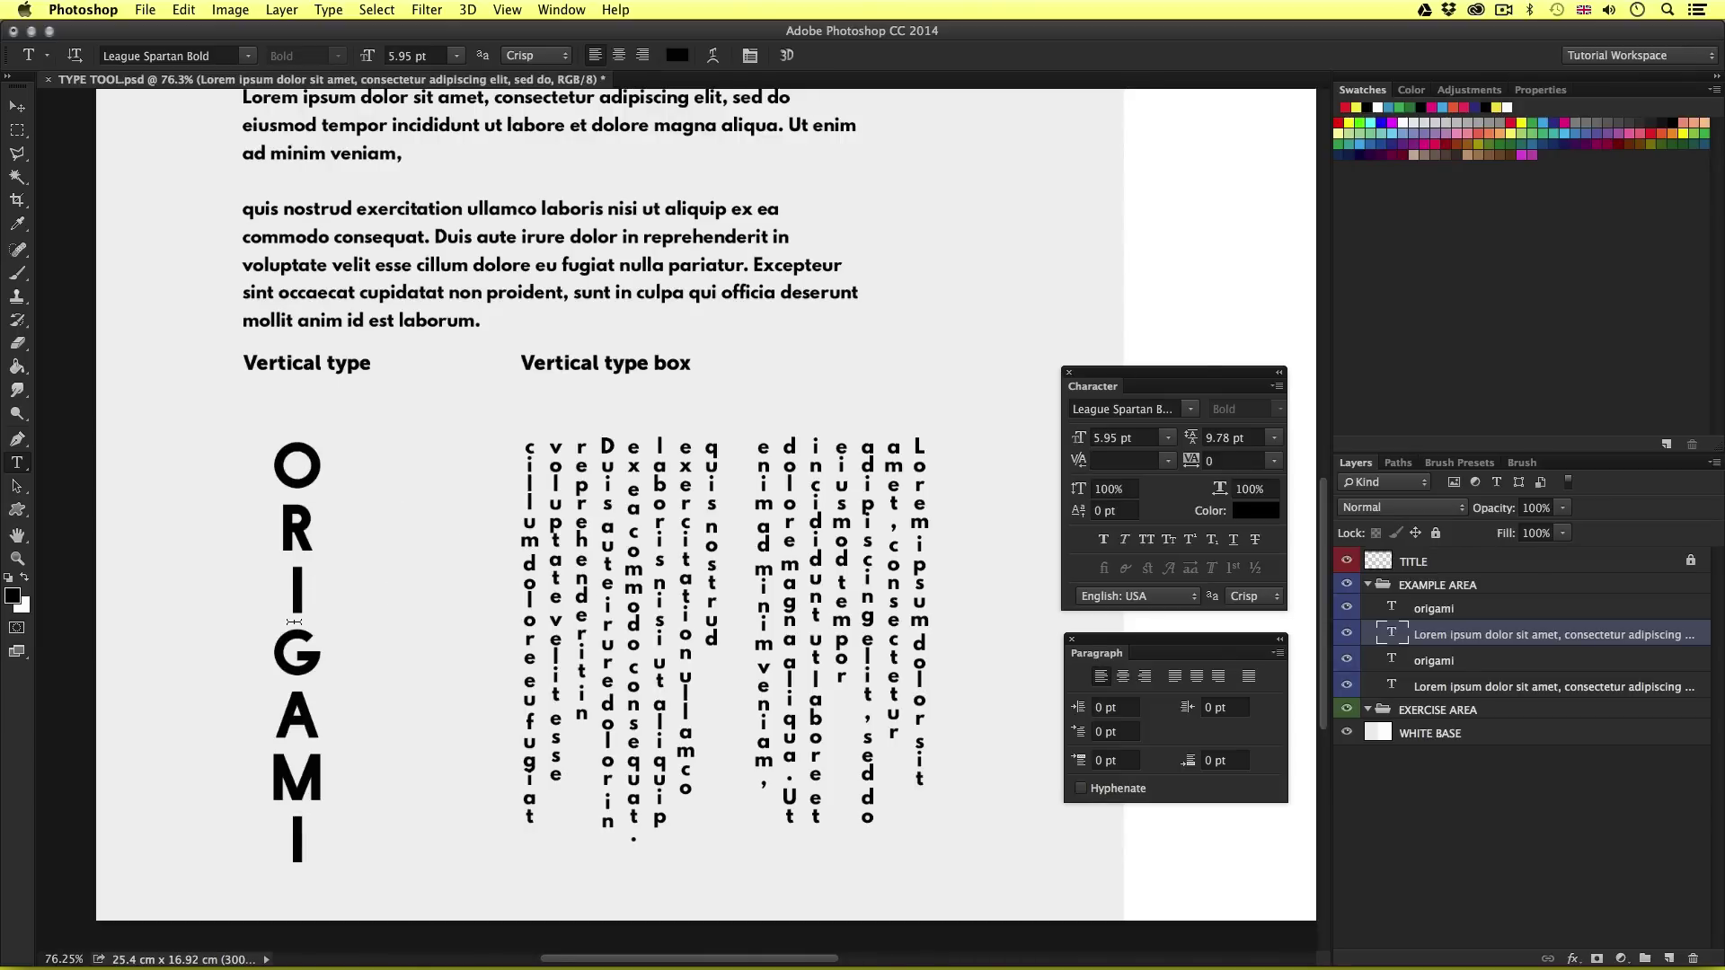
scroll(294, 622, "up", 2)
left_click_drag(450, 649, 584, 542)
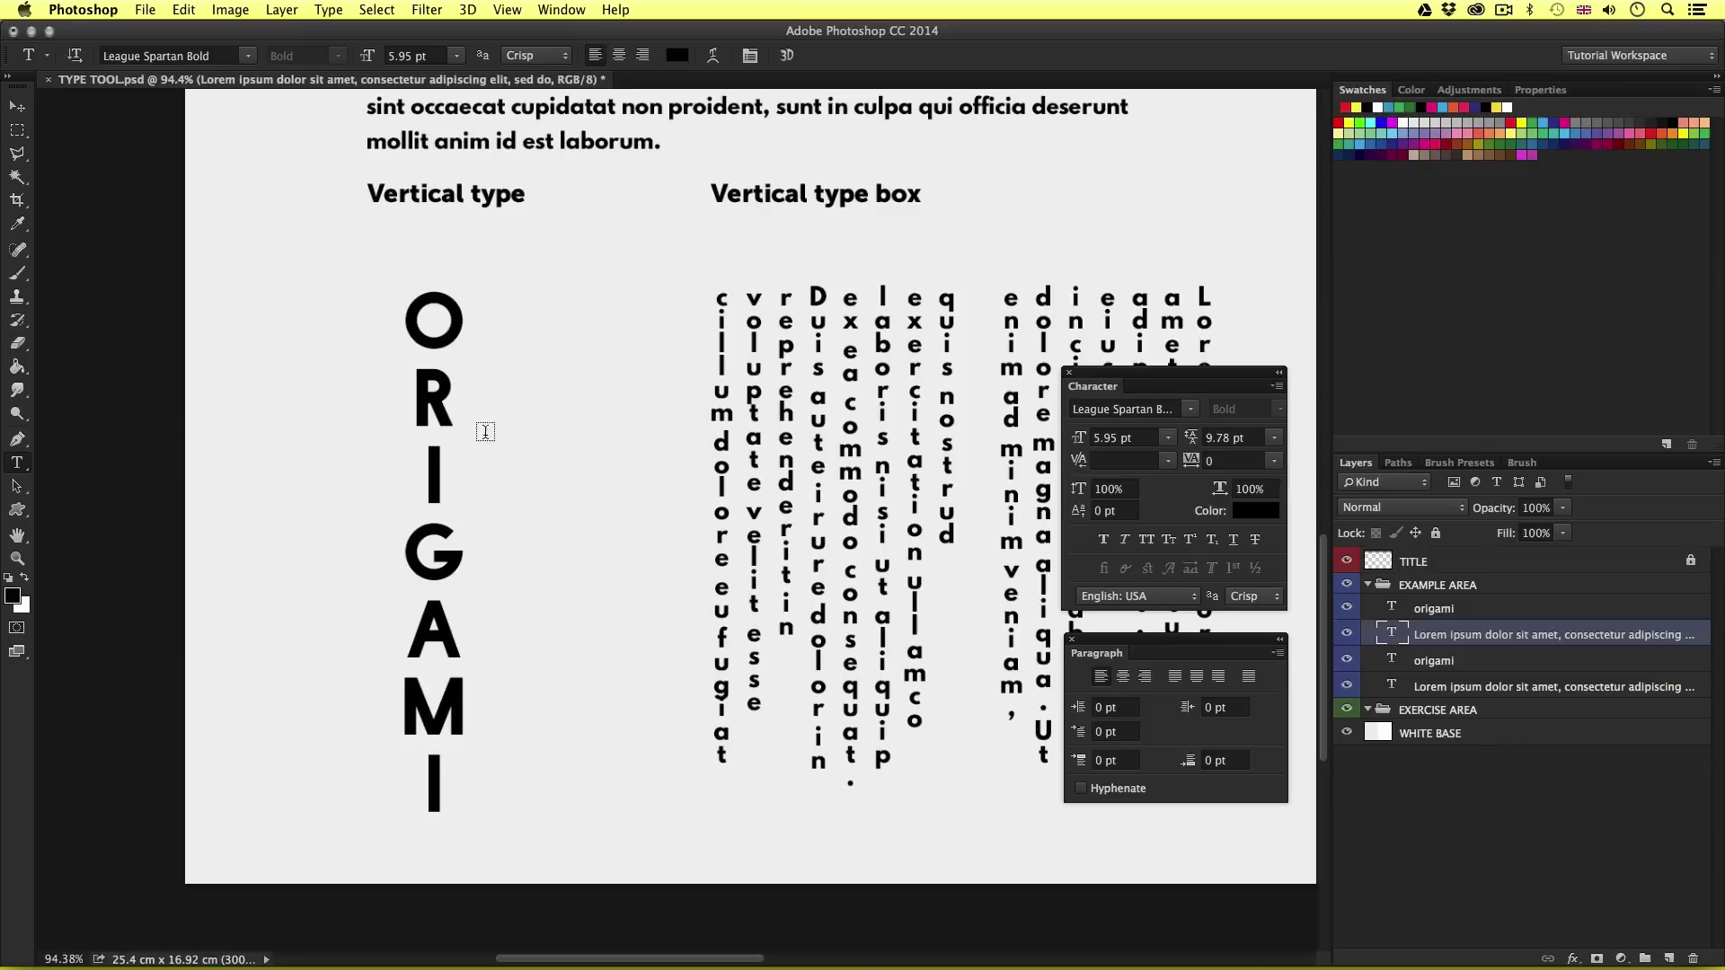
left_click(436, 511)
left_click_drag(449, 351, 440, 580)
left_click_drag(440, 658, 436, 327)
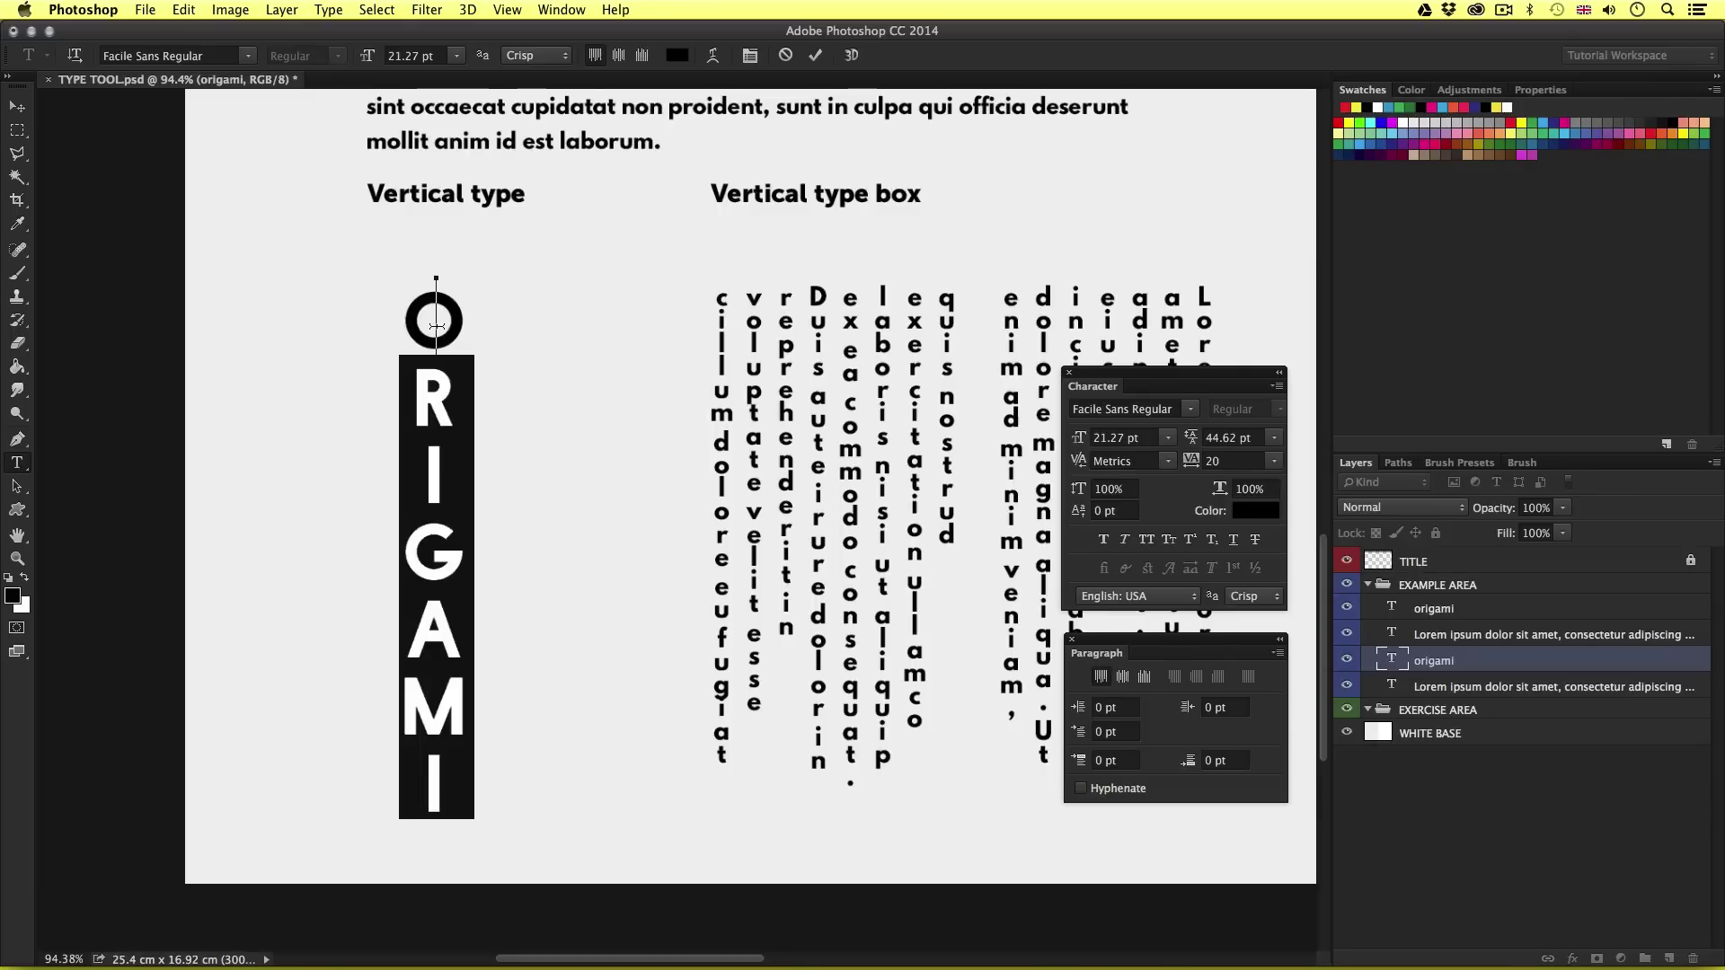
key("super")
key("super+Return")
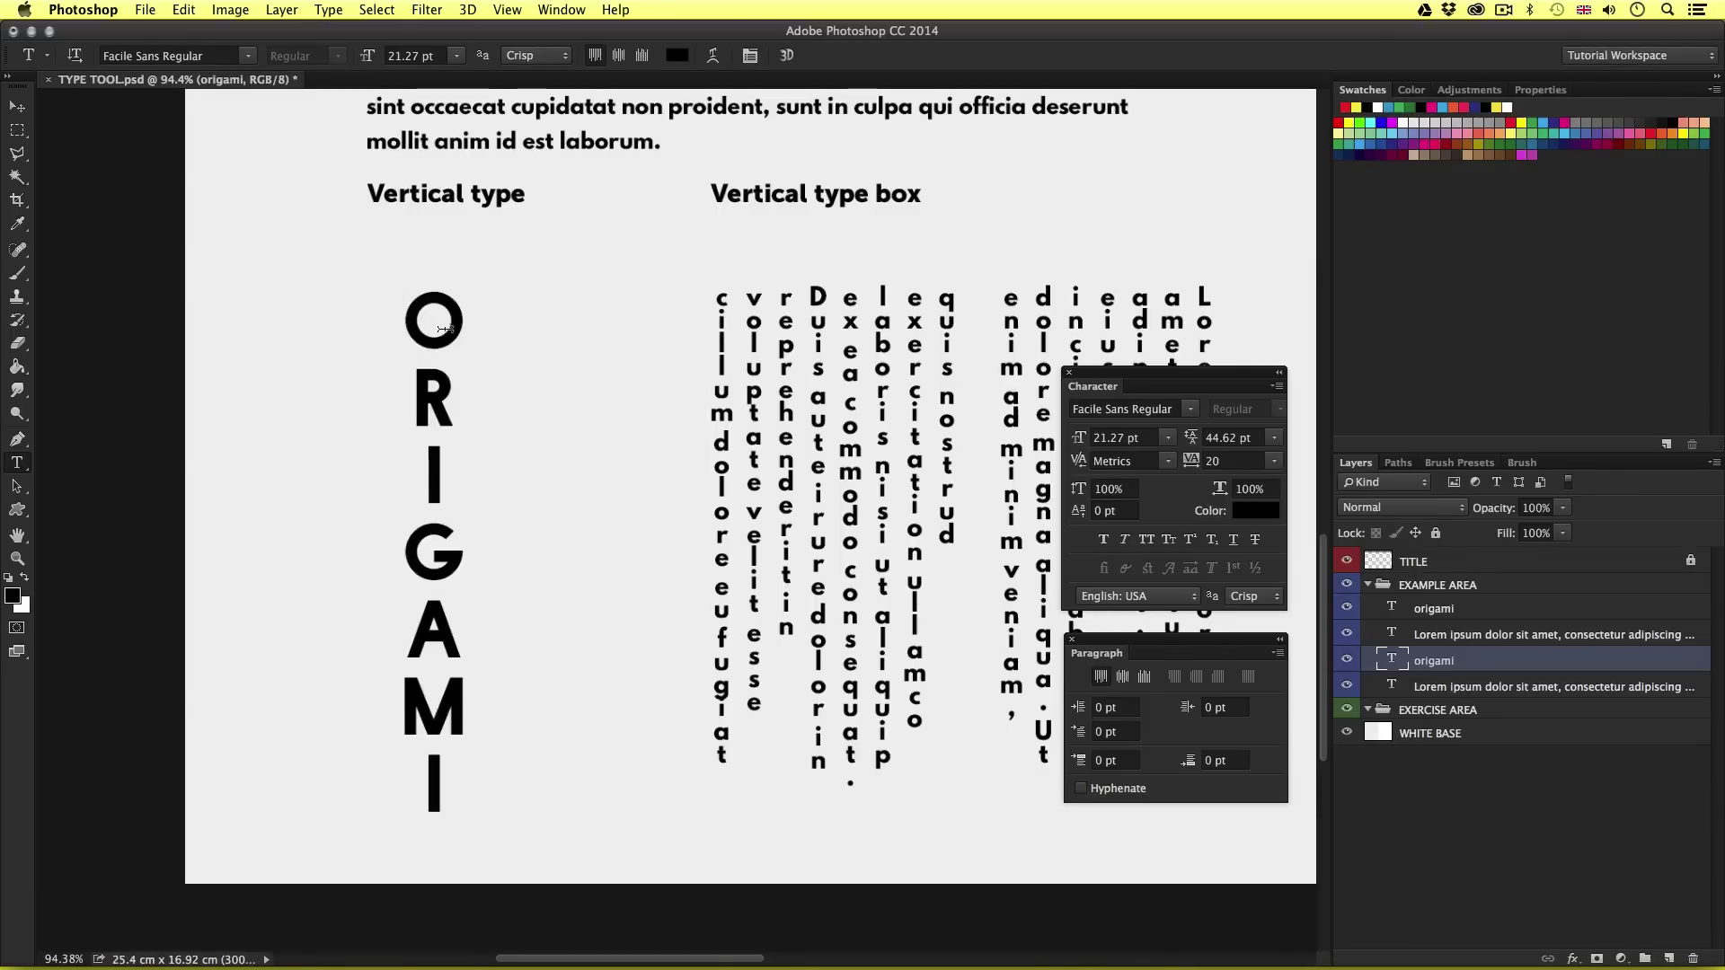
Step: Enter the vertical Lorem ipsum type box, extend its lower edge slightly downwards, and commit the edit
scroll(518, 459, "right", 5)
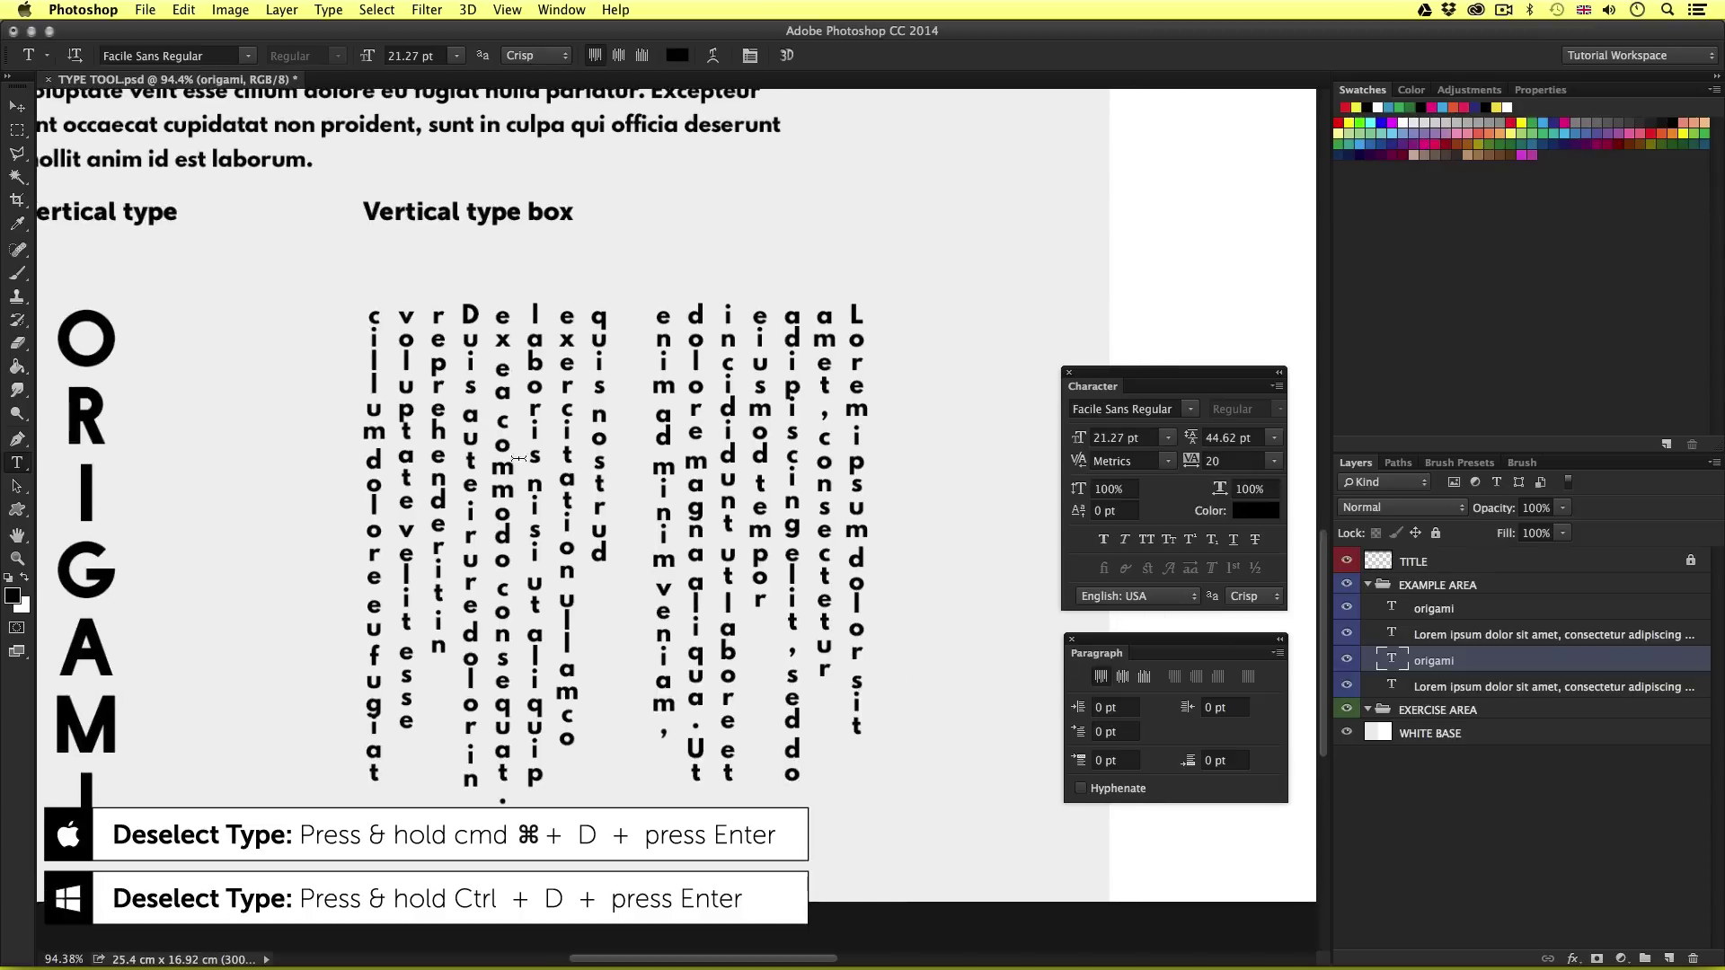
left_click(695, 410)
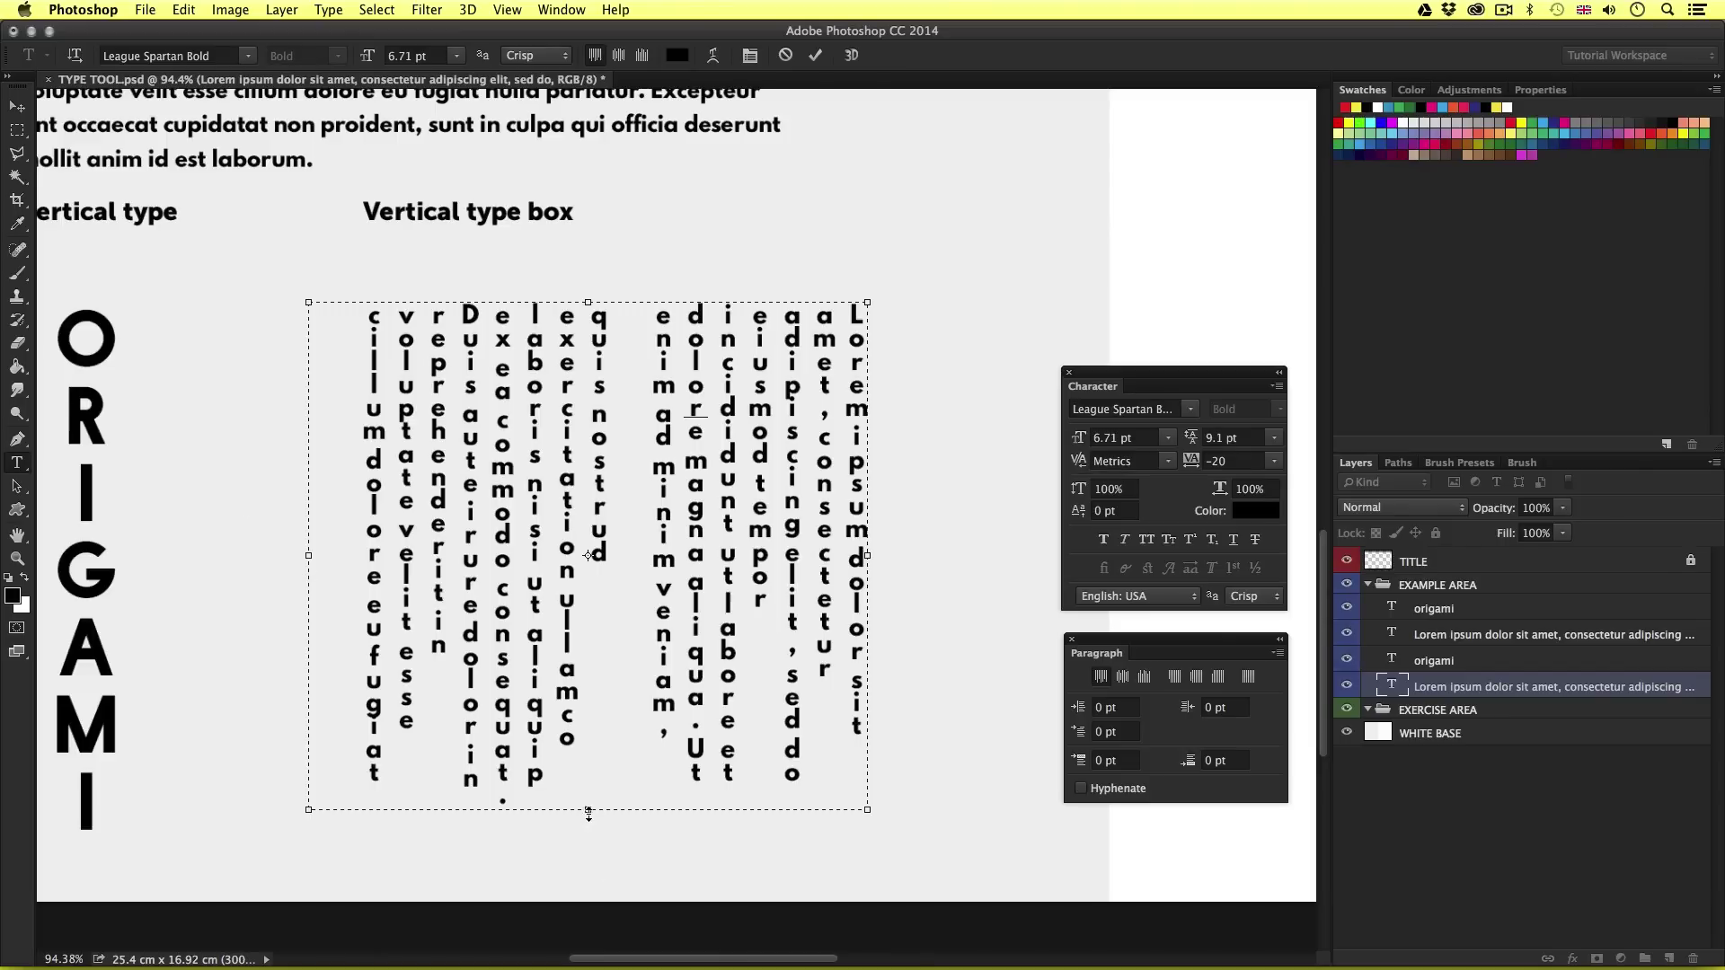
mouse_move(588, 814)
left_mouse_down()
mouse_move(589, 705)
mouse_move(587, 843)
left_mouse_up()
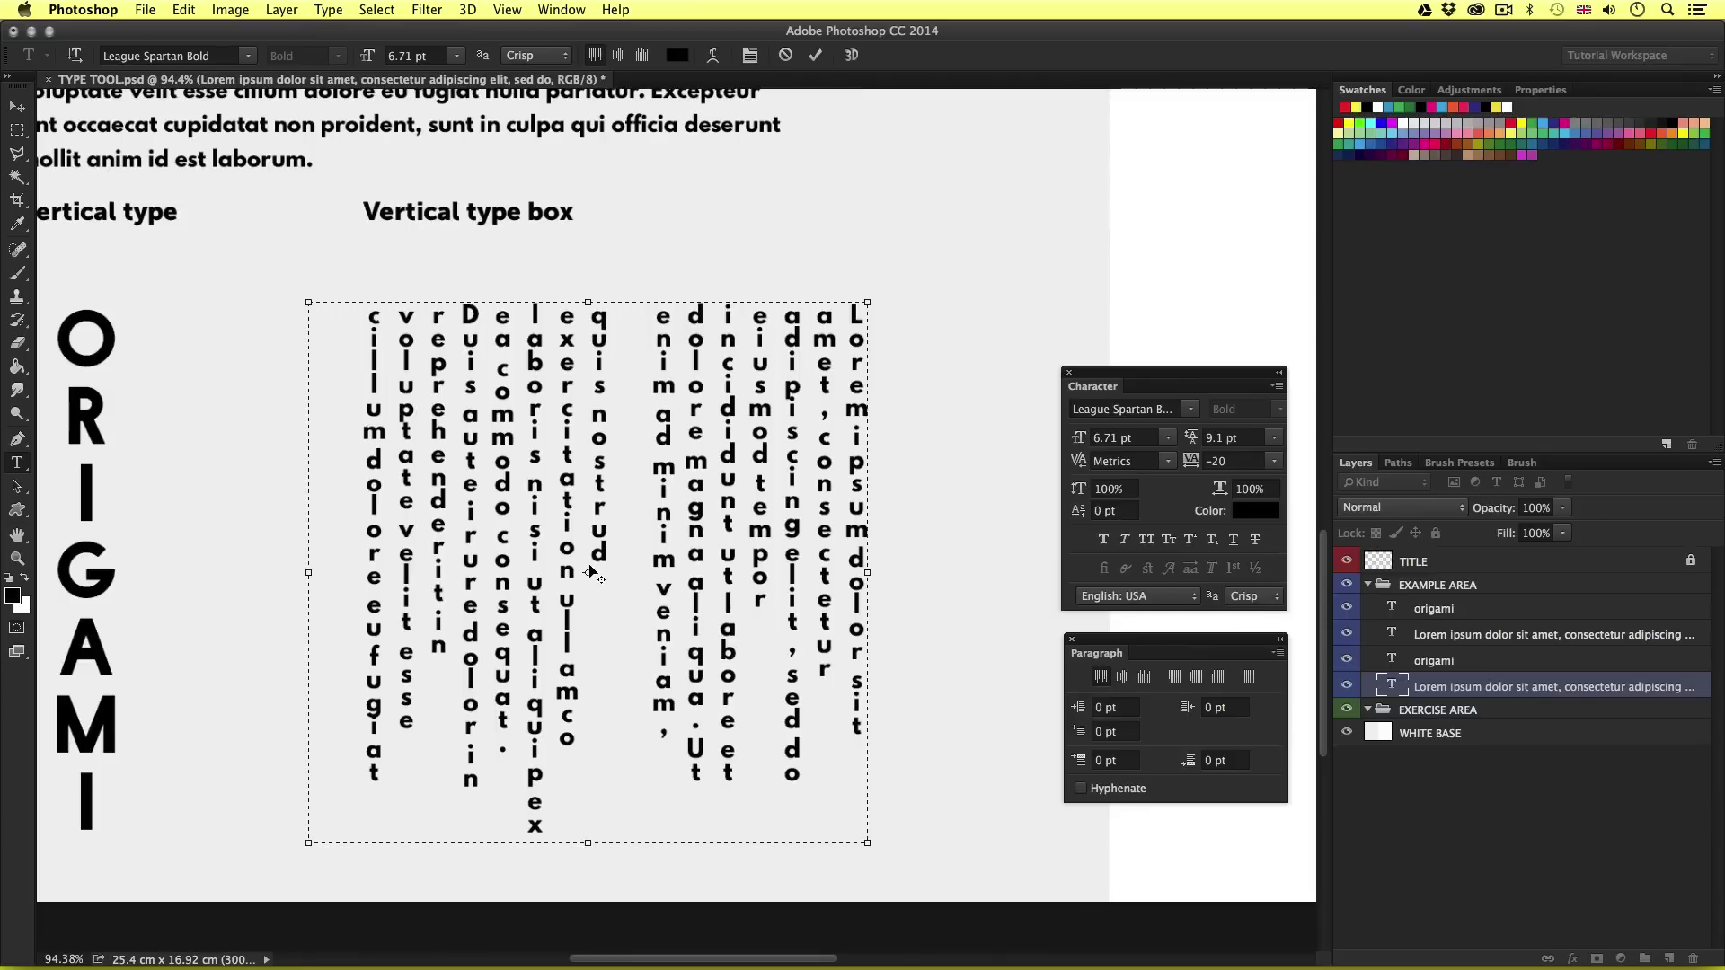
key("super+Return")
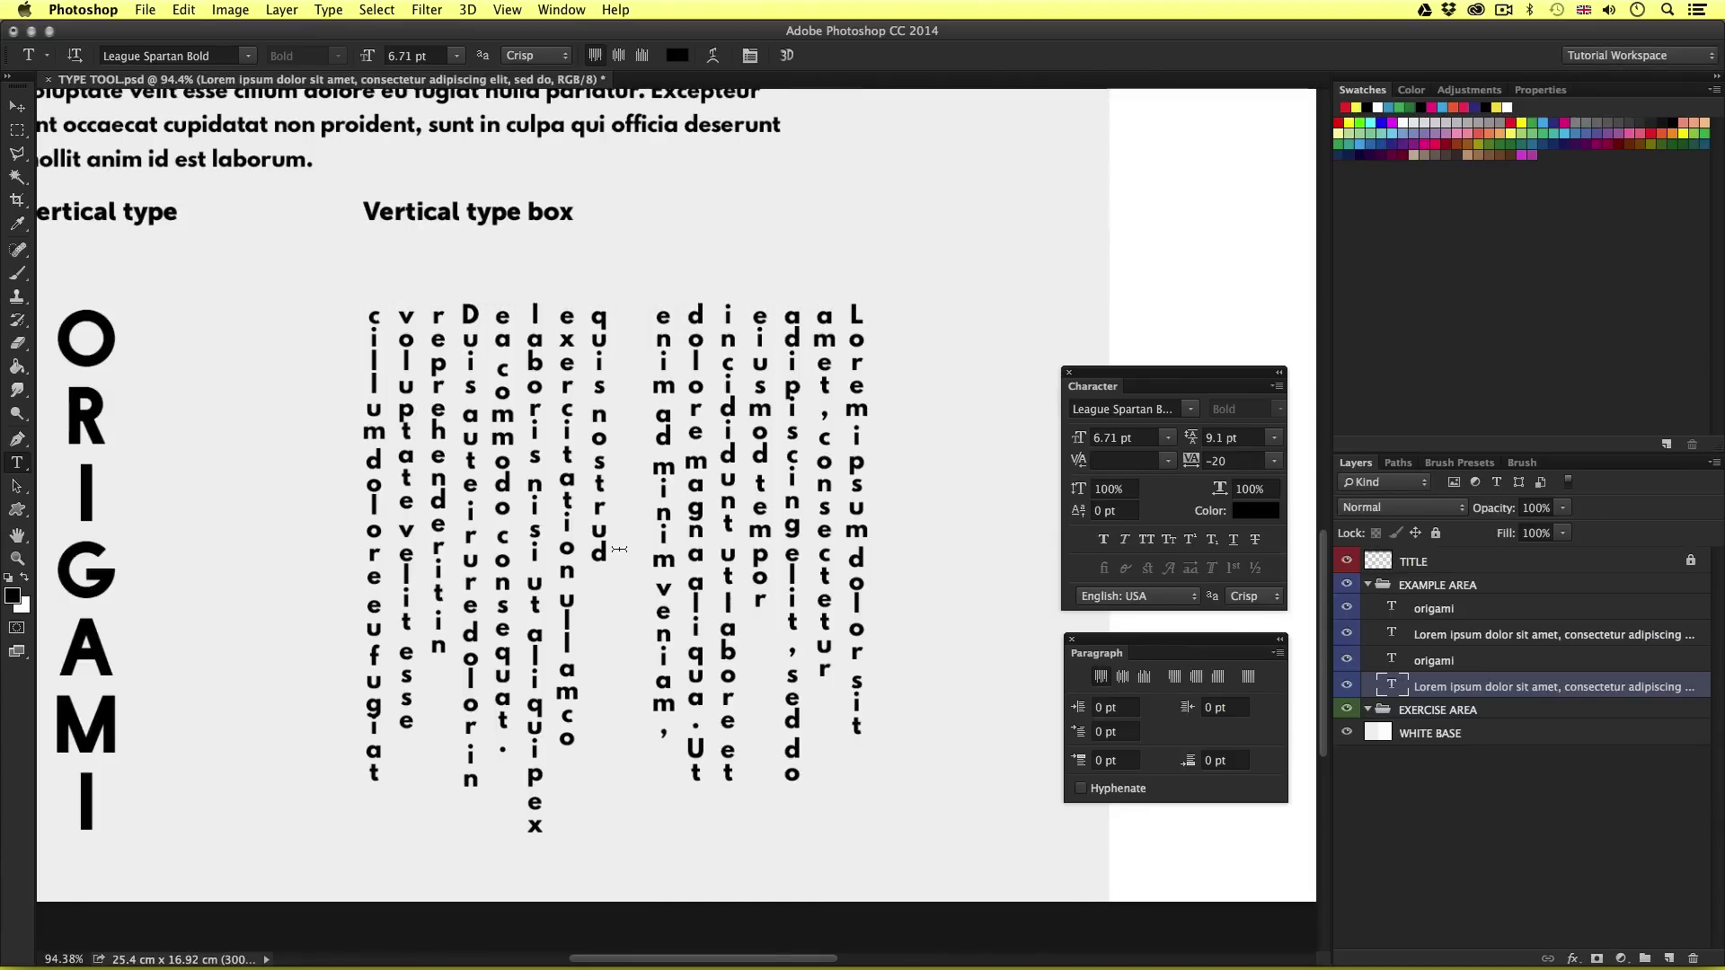
Step: Collapse the EXAMPLE AREA and EXERCISE AREA groups and select EXERCISE AREA, with the blank white area in view and the rulers hidden
key("super+r")
key("super+0")
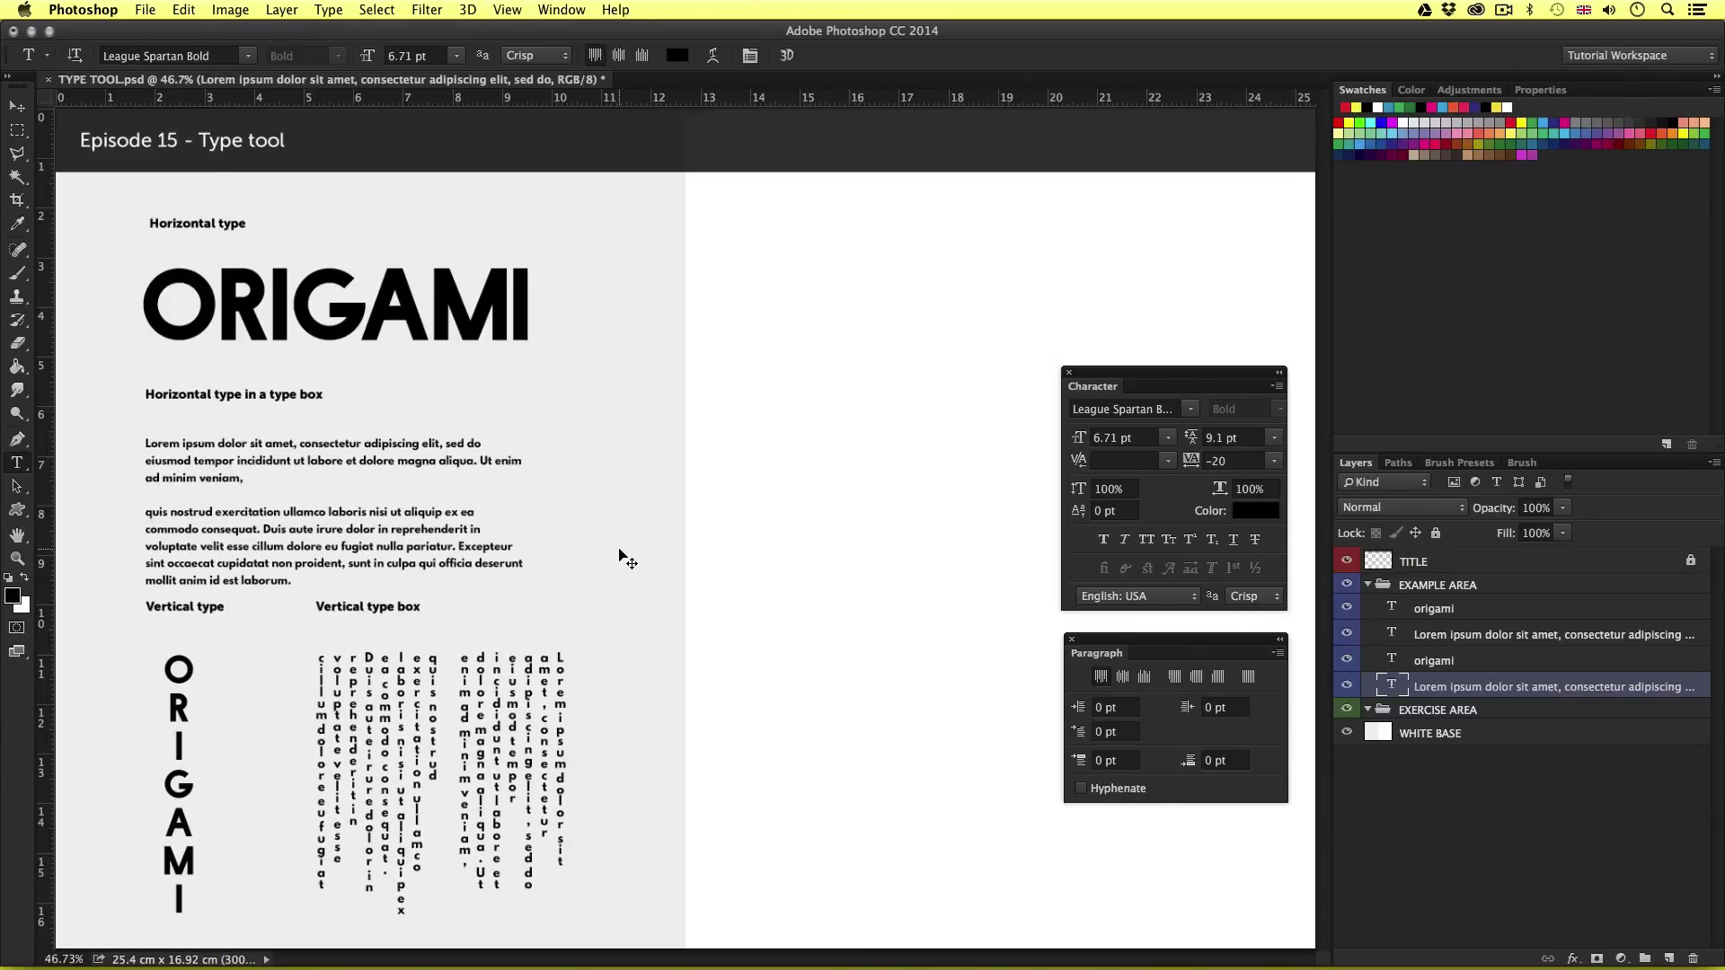
key("super+r")
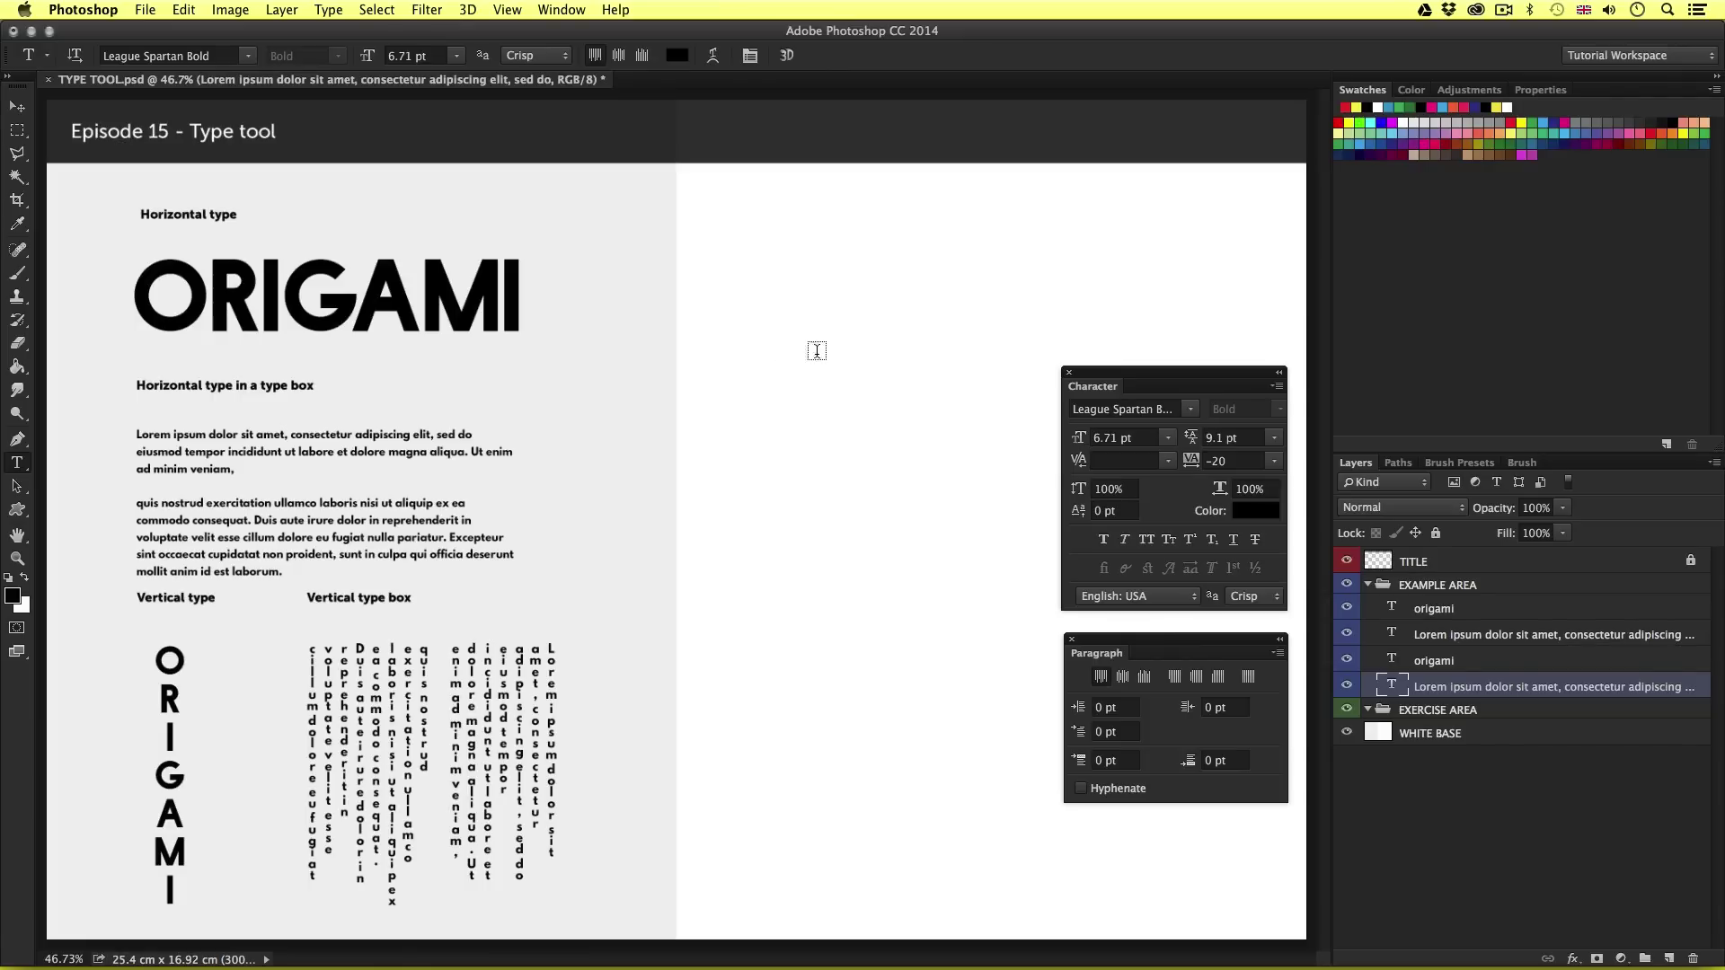
scroll(881, 348, "up", 3)
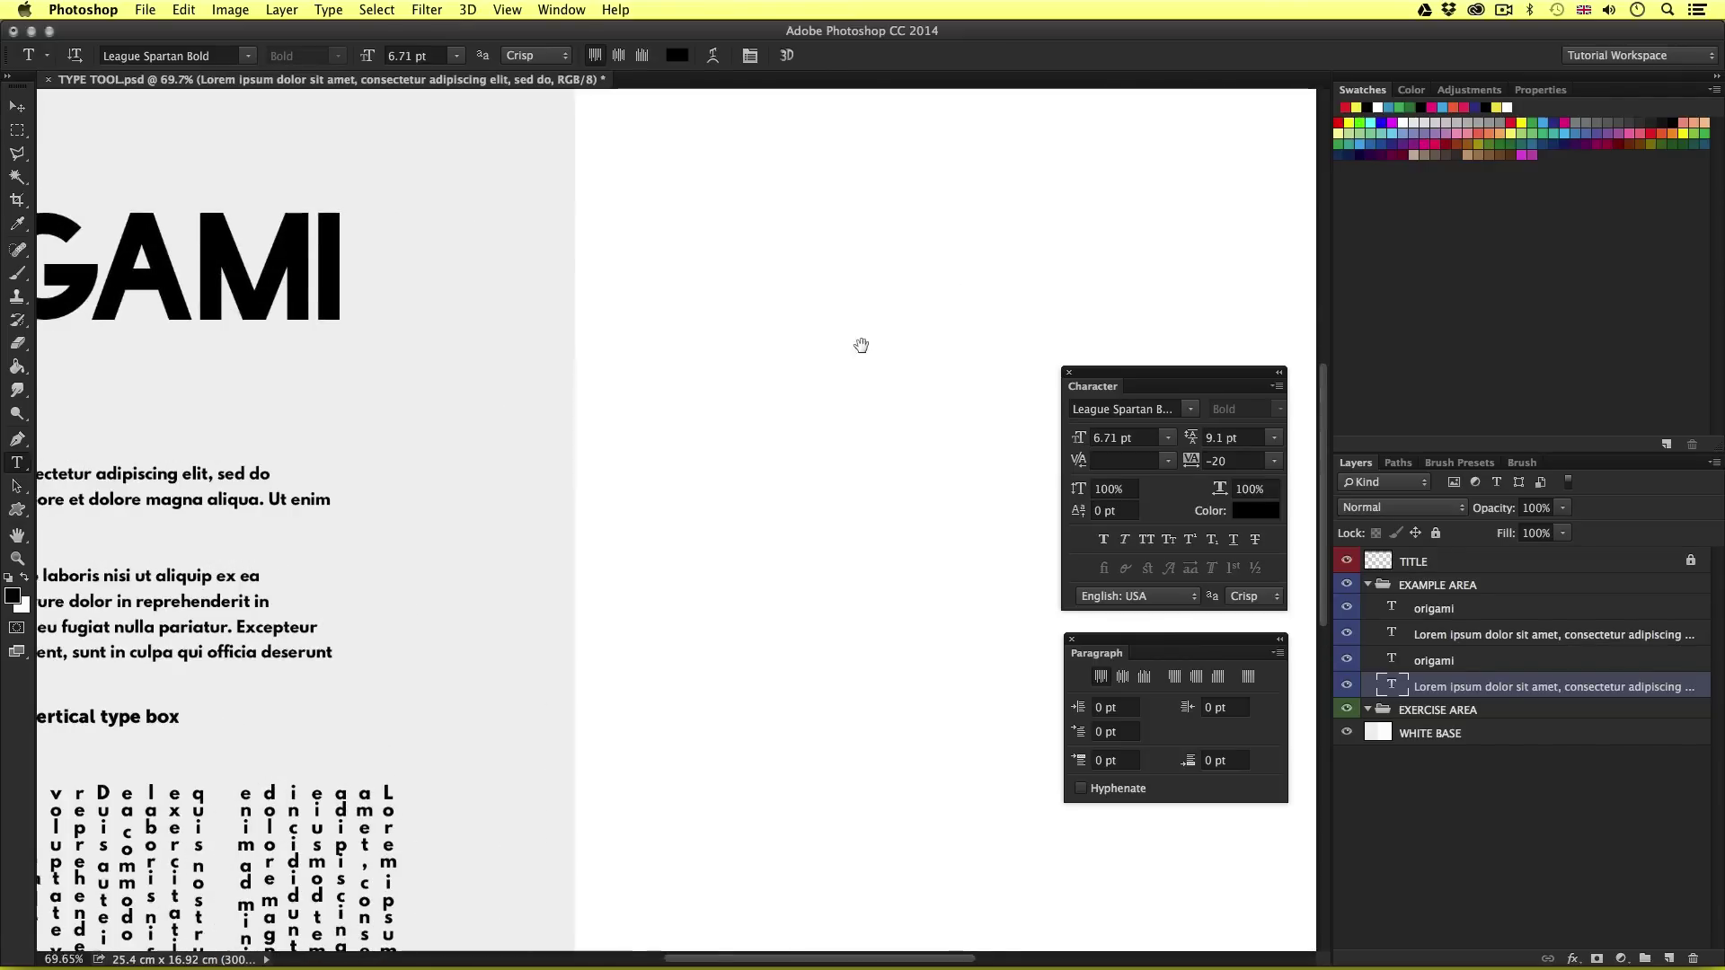
left_click_drag(860, 343, 616, 401)
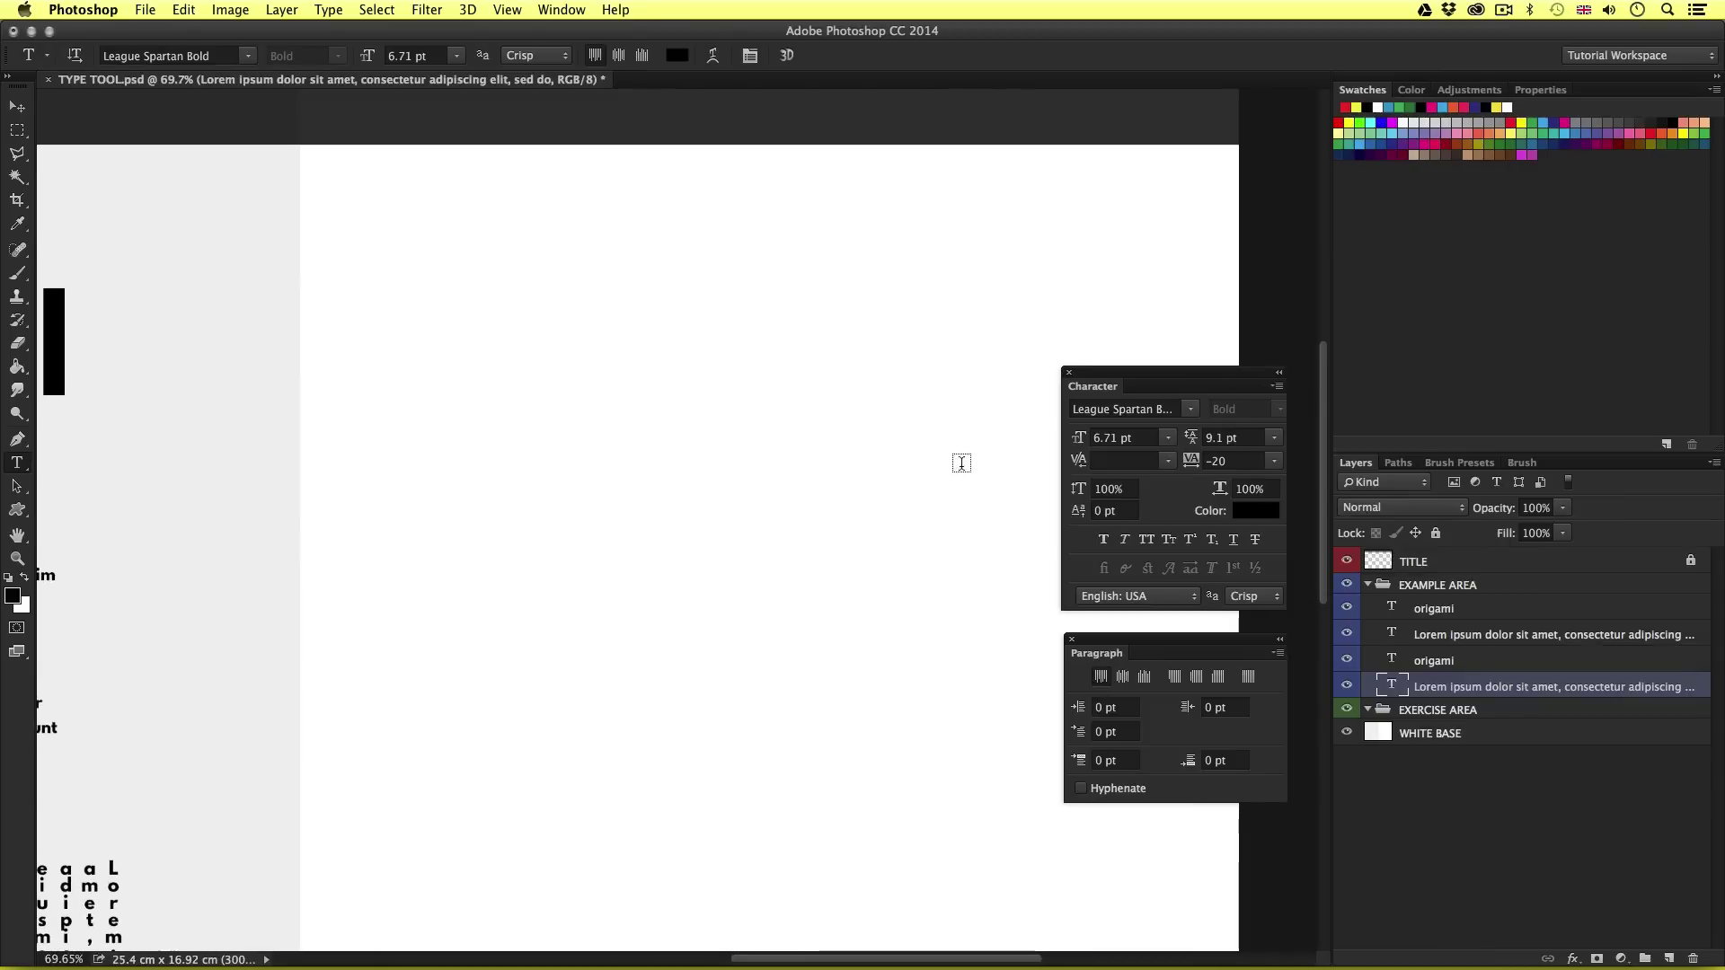
left_click(1367, 585)
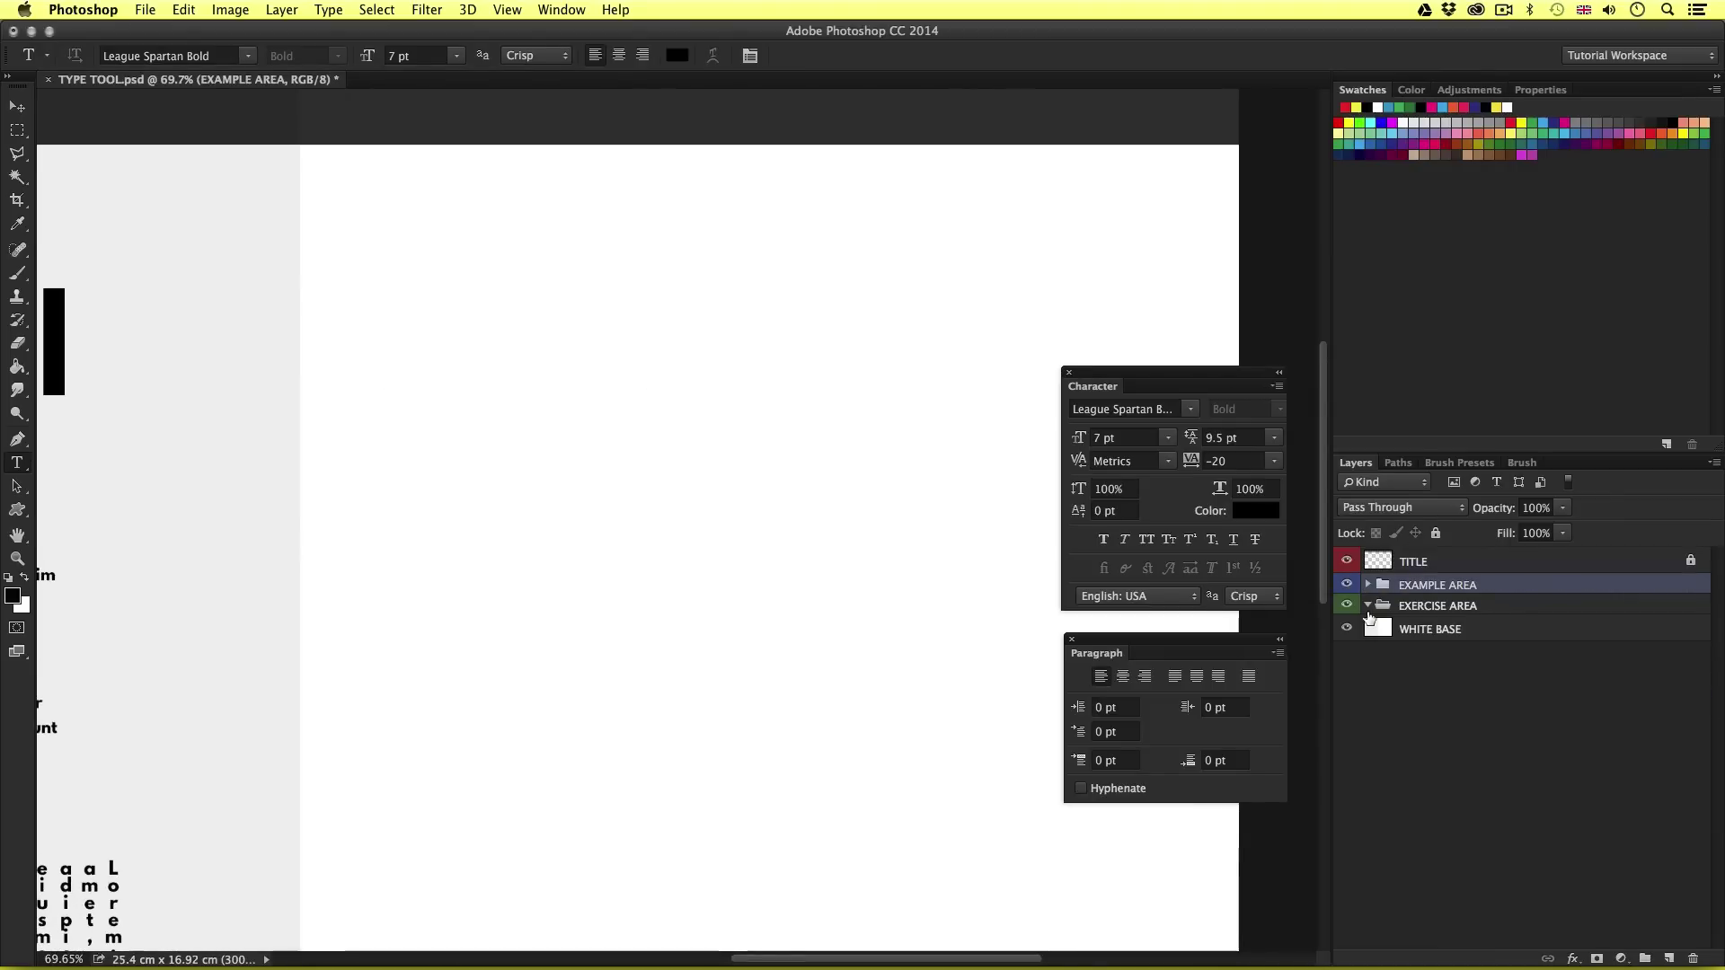
left_click(1368, 605)
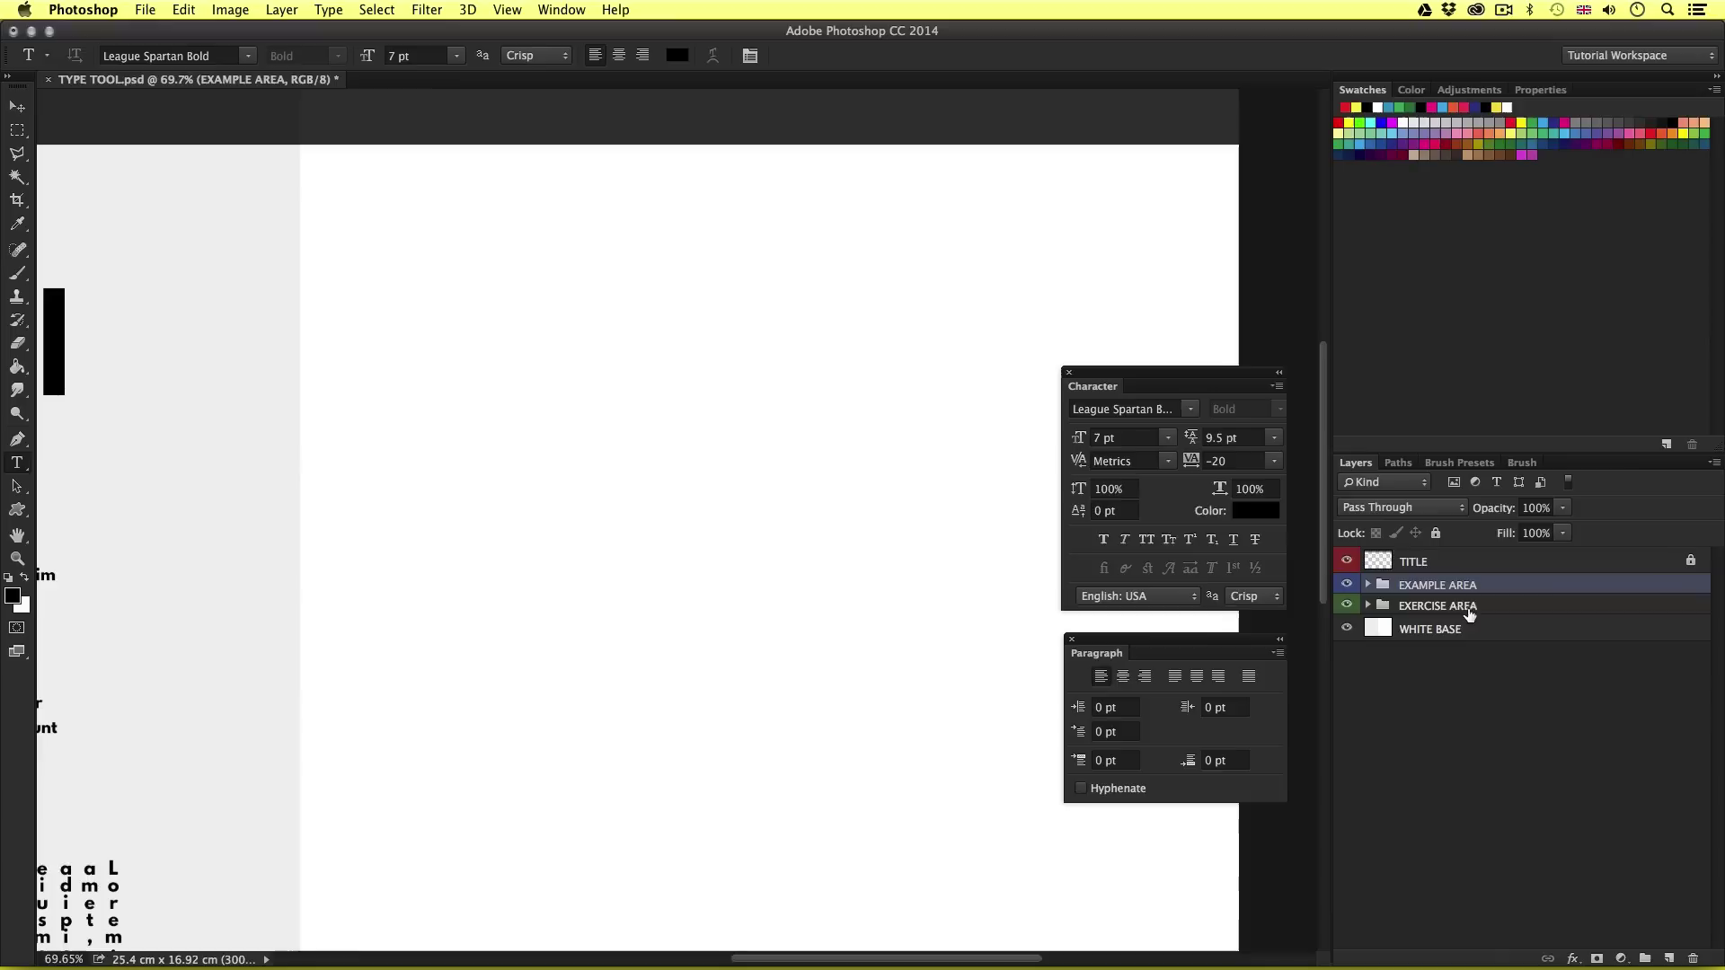
left_click(1448, 607)
left_click_drag(797, 467, 681, 440)
scroll(584, 440, "up", 2)
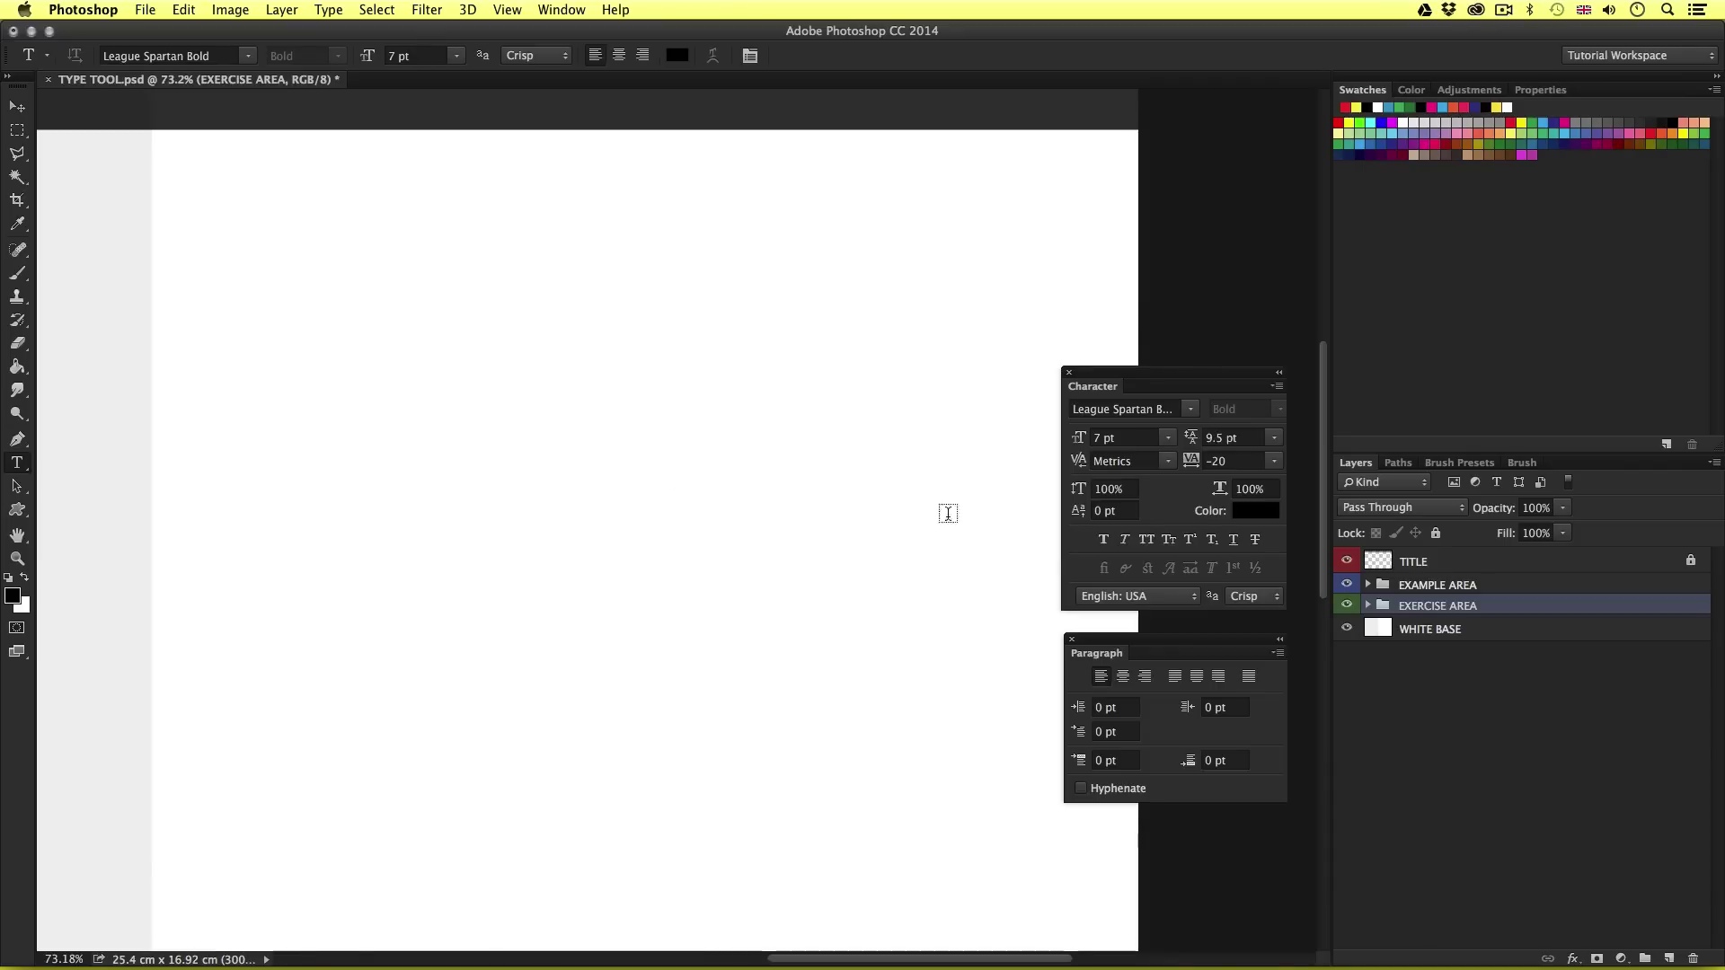
Step: Find the font Facile Sans Regular by searching for "faci" and set it as the type font
left_click_drag(1098, 371, 1099, 372)
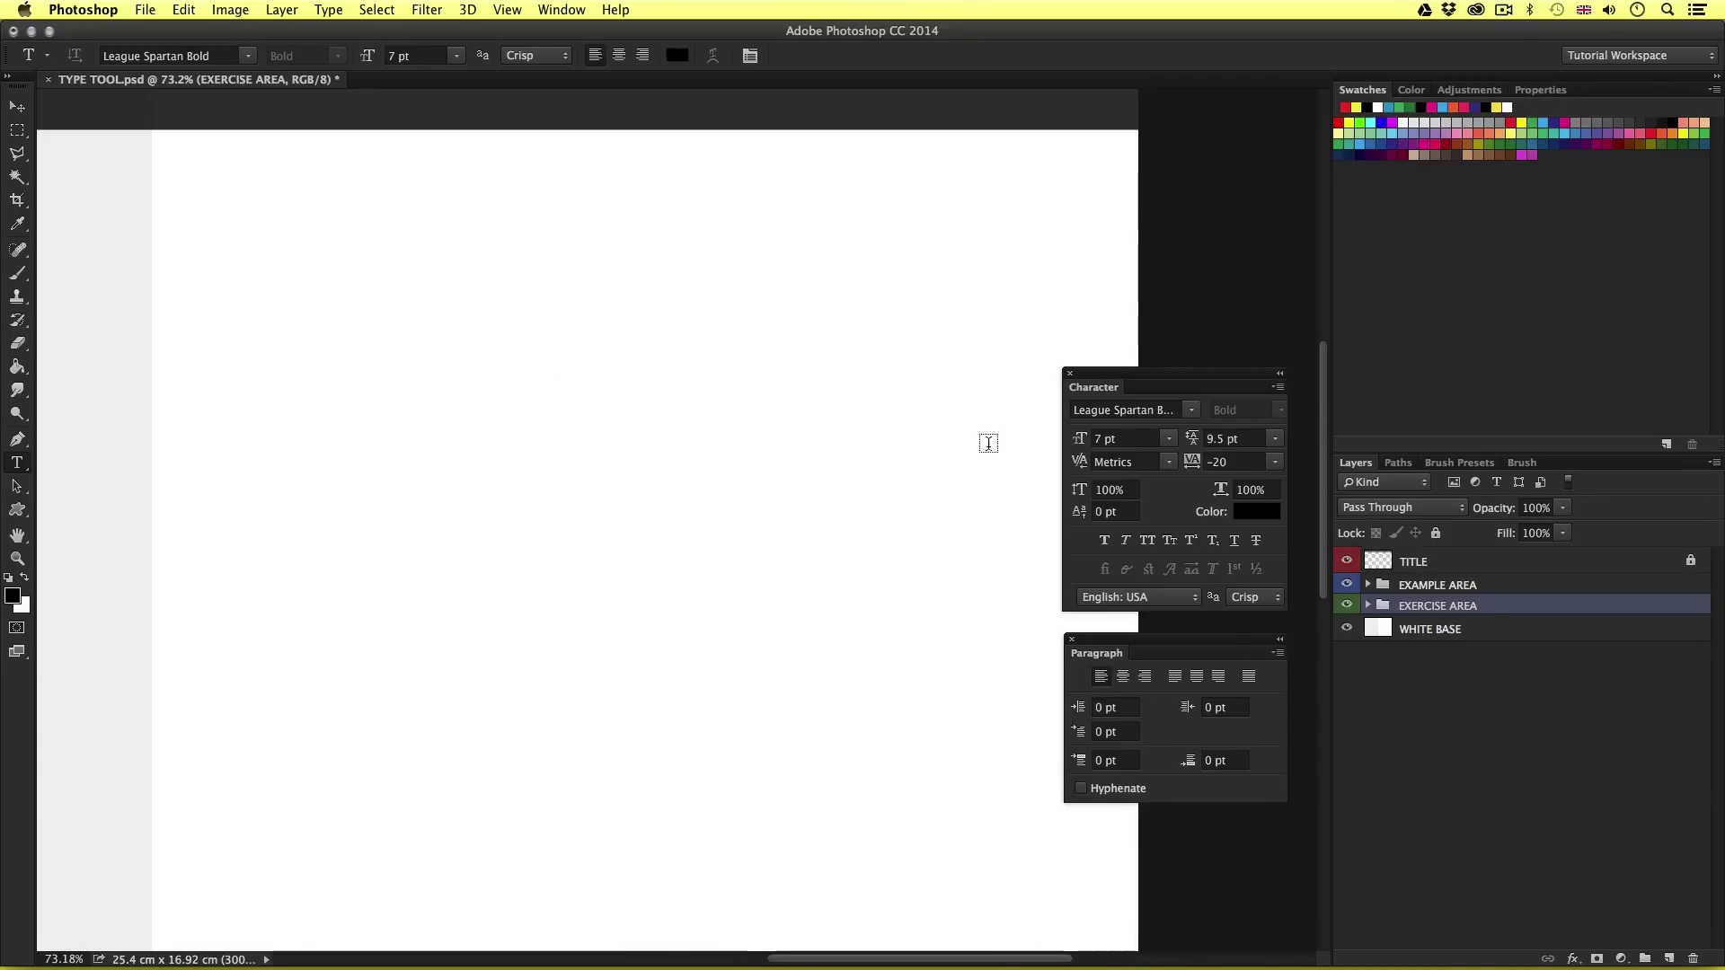
left_click(1193, 410)
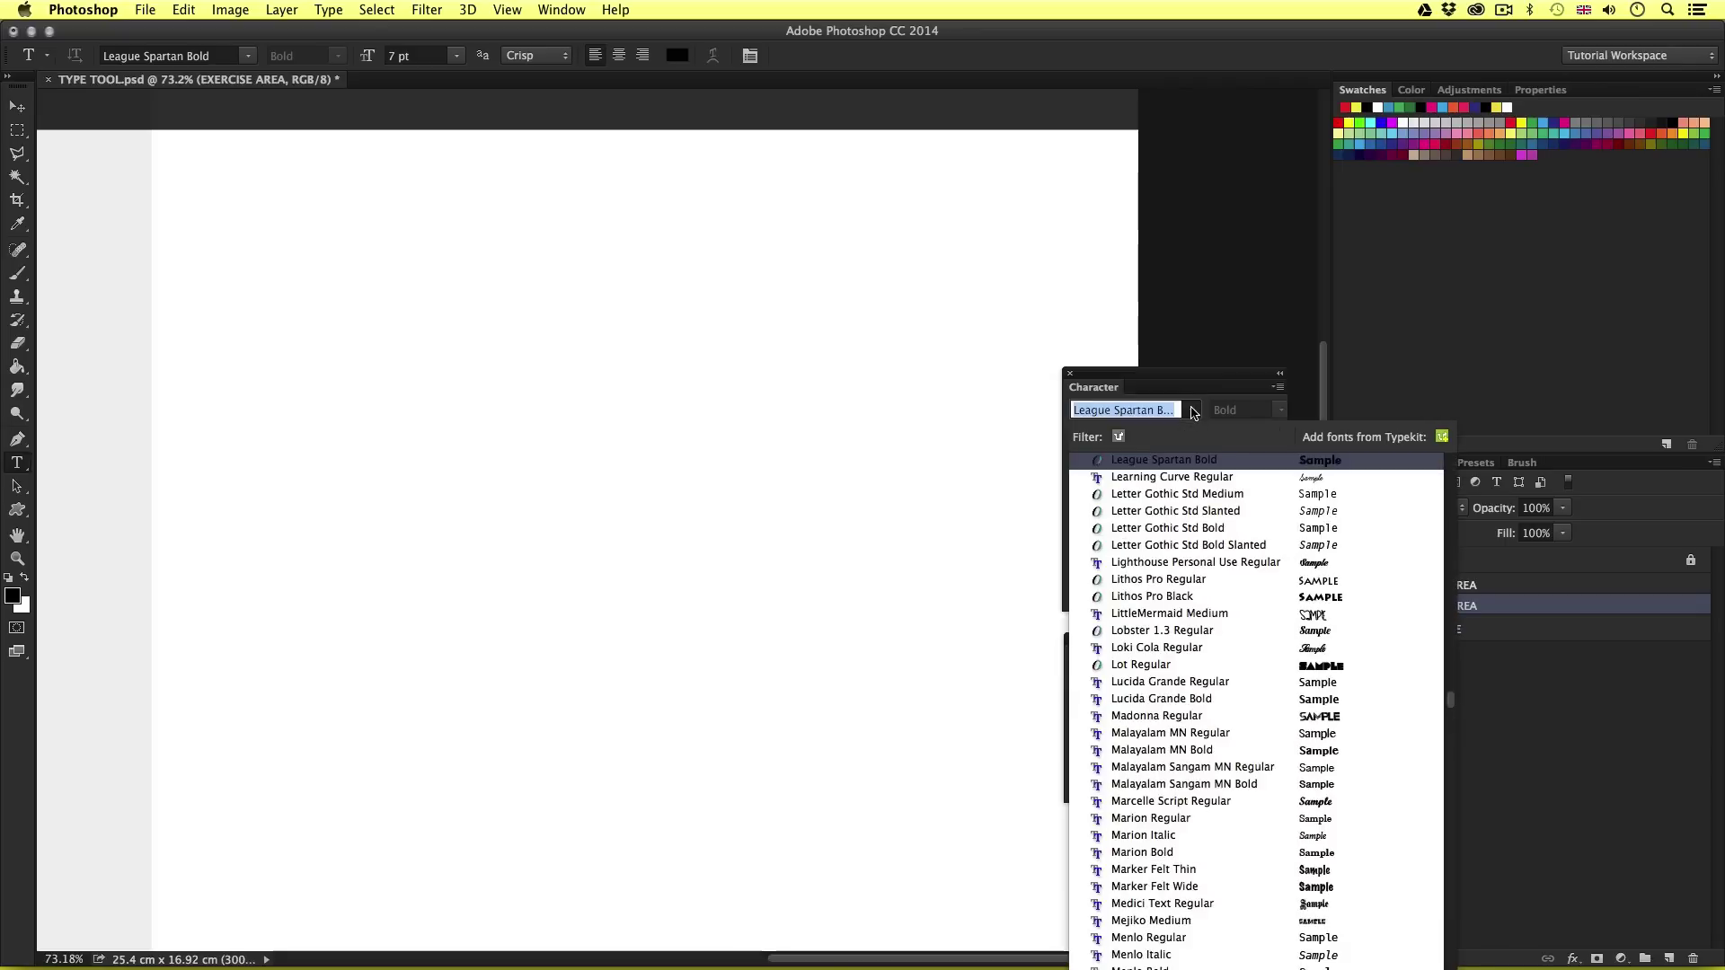
scroll(1202, 617, "down", 6)
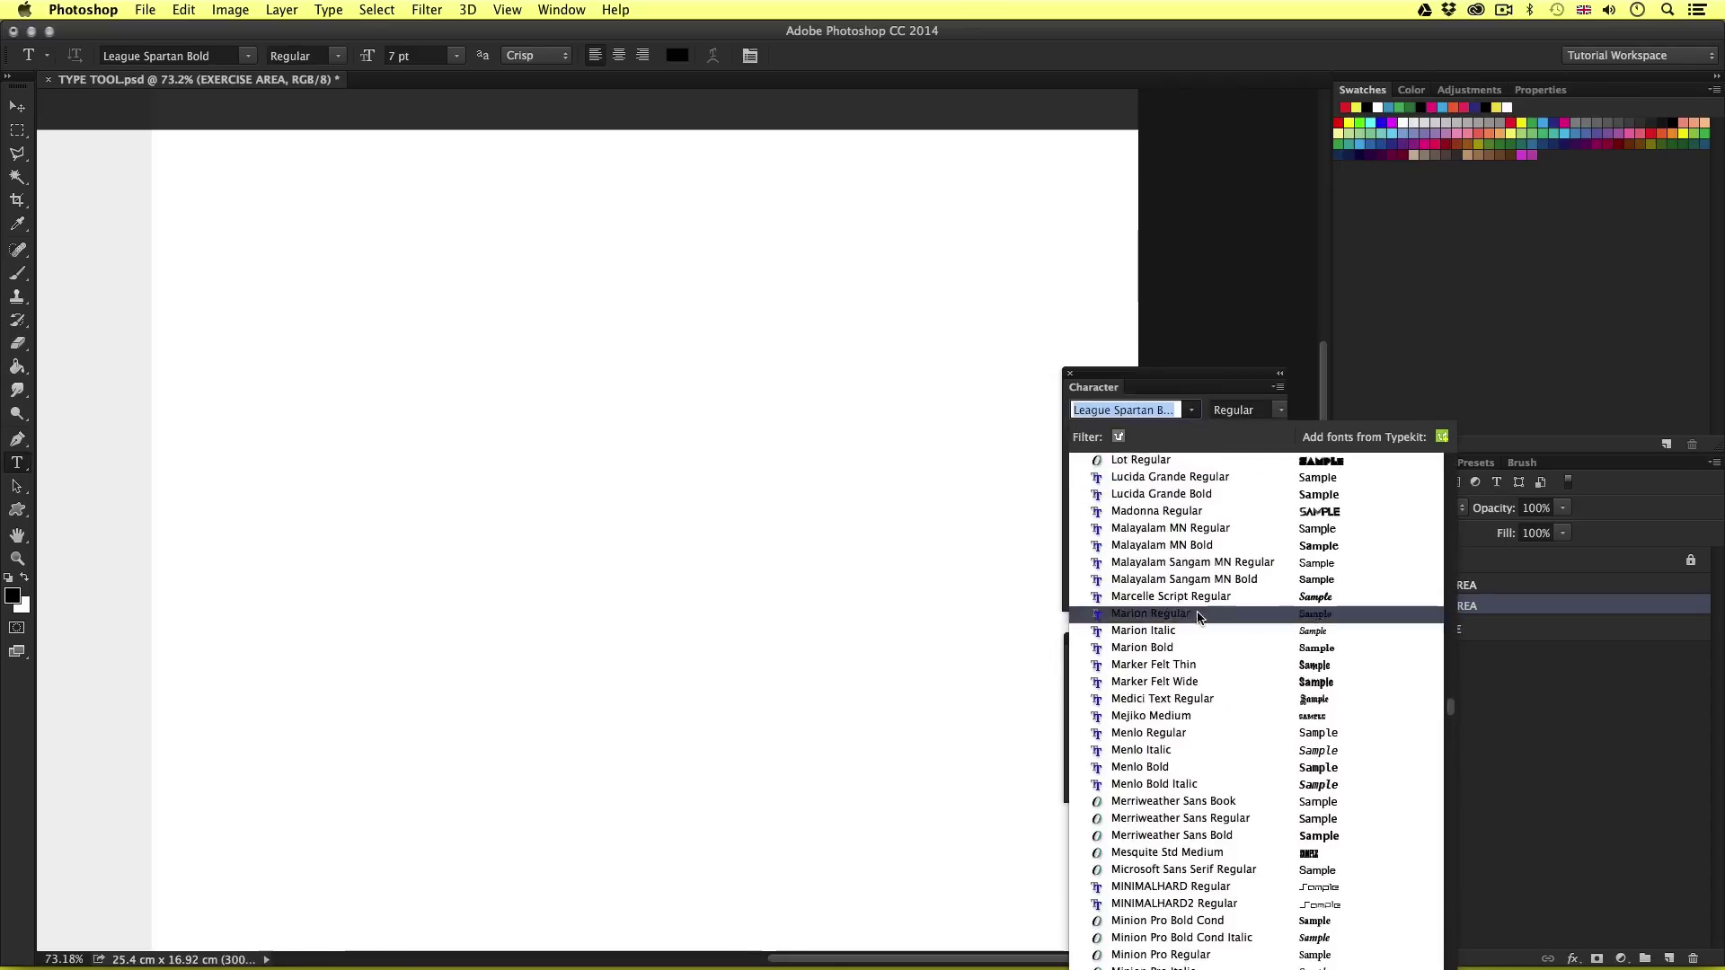
scroll(1199, 617, "down", 4)
scroll(1202, 611, "up", 10)
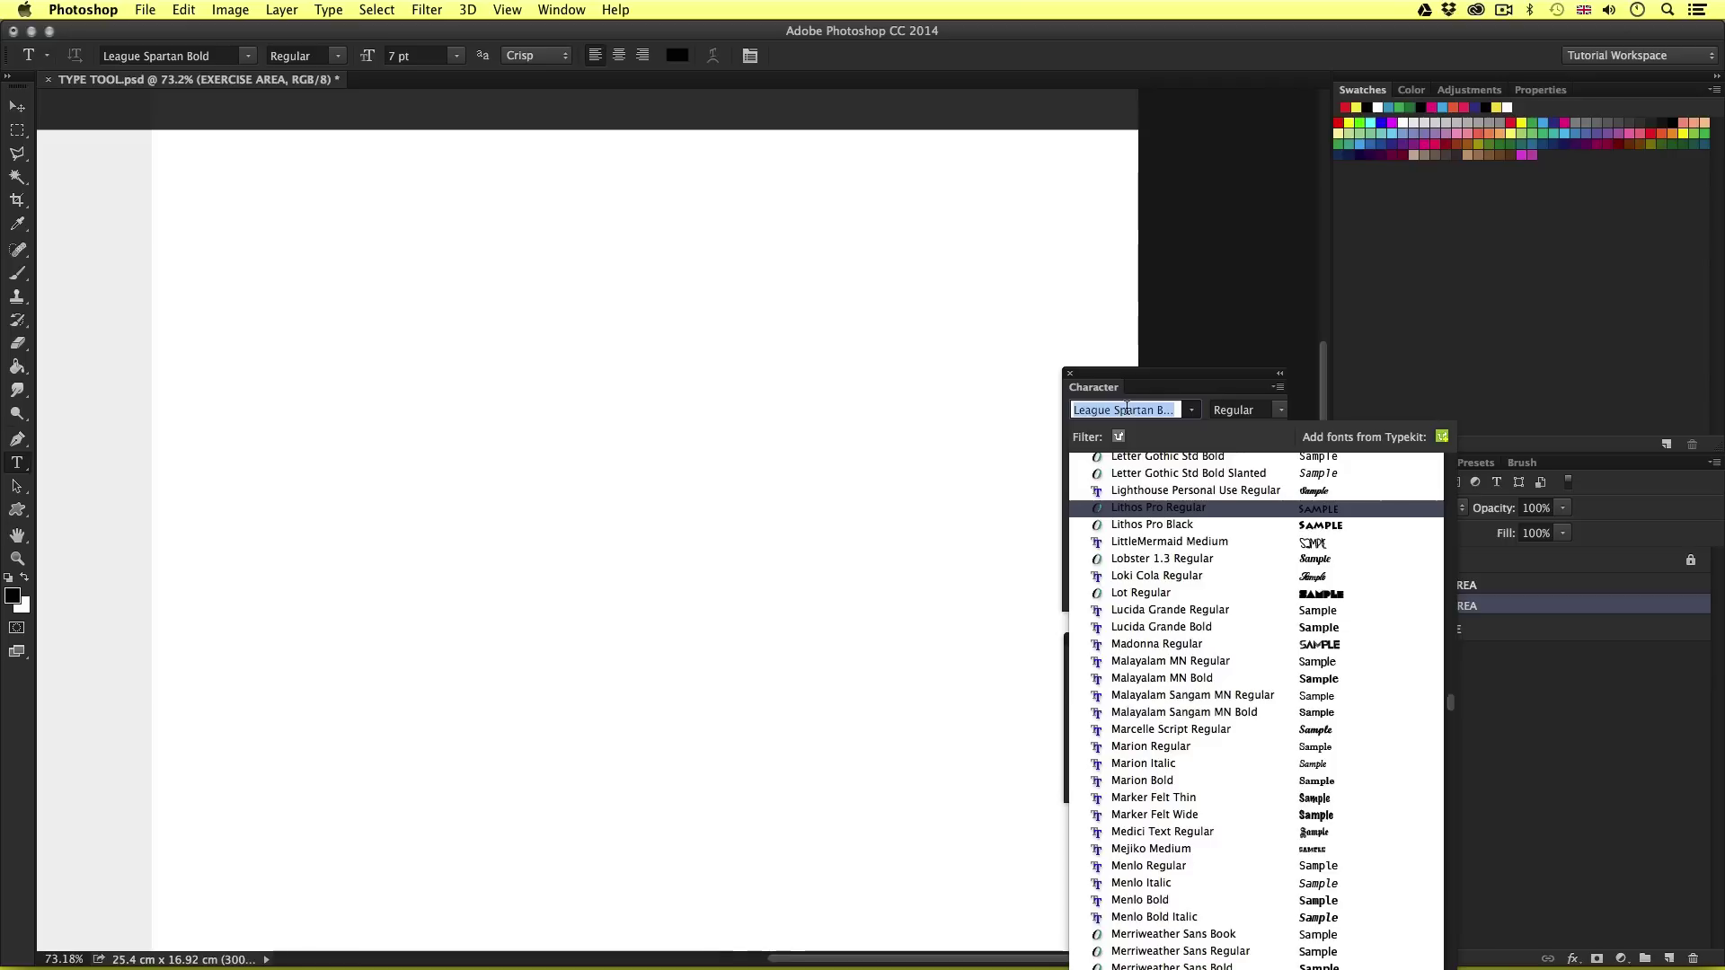
type("faci")
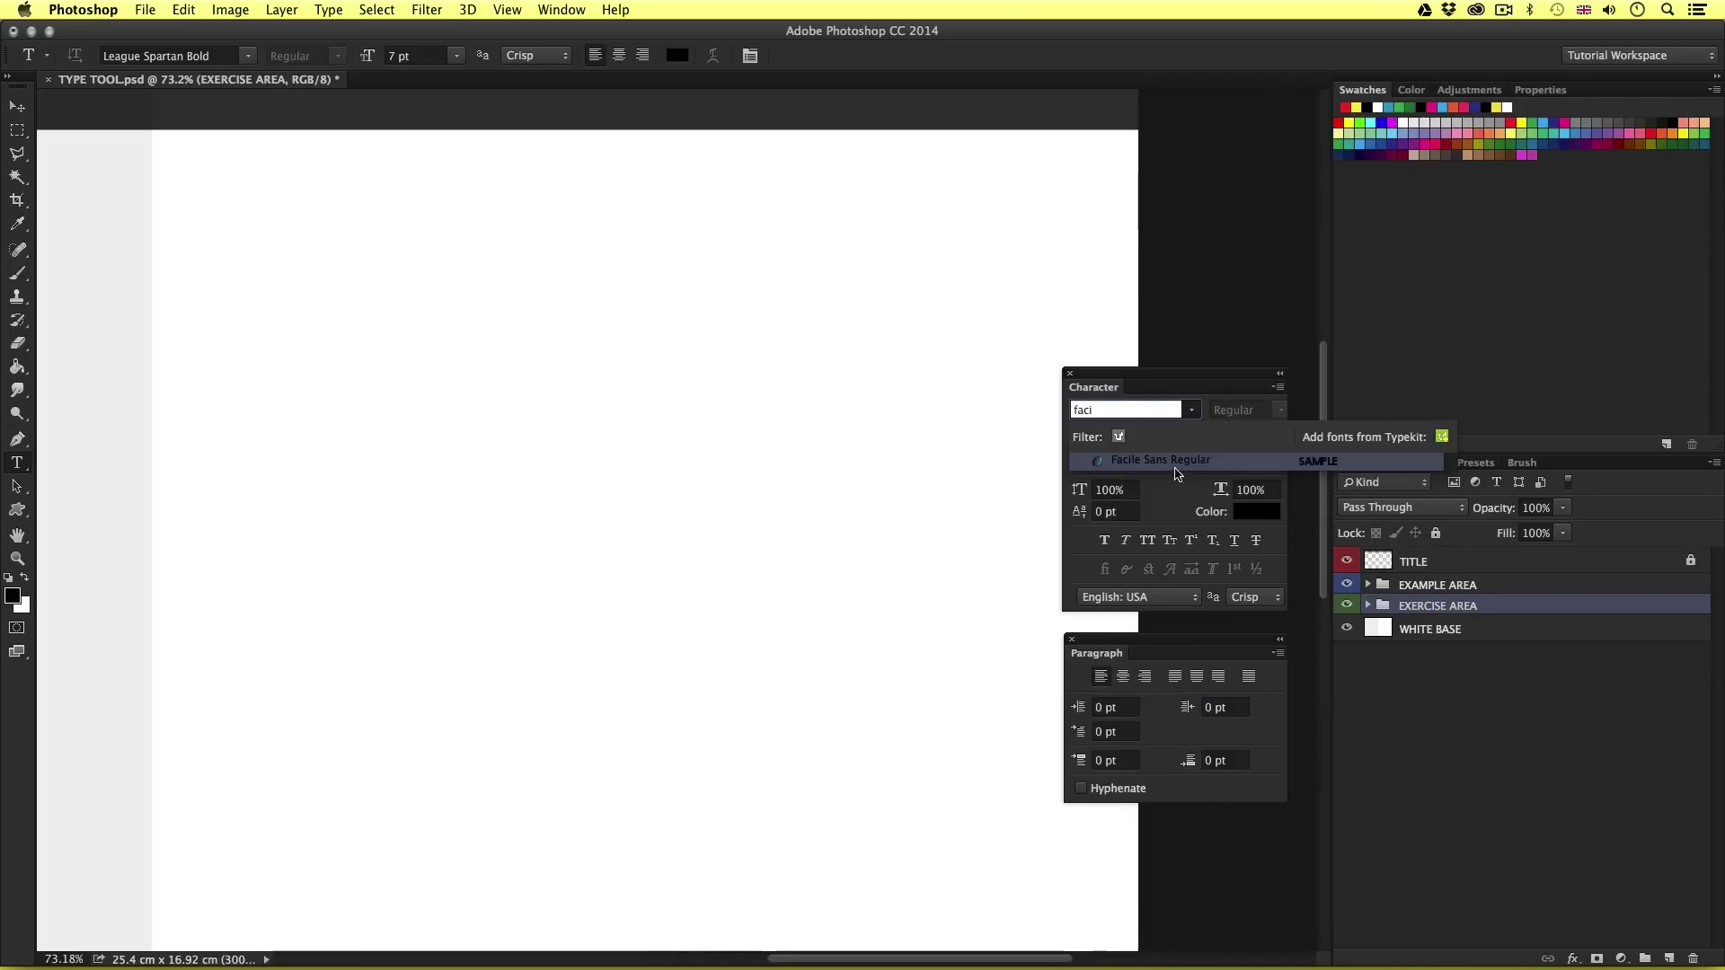
left_click(1138, 462)
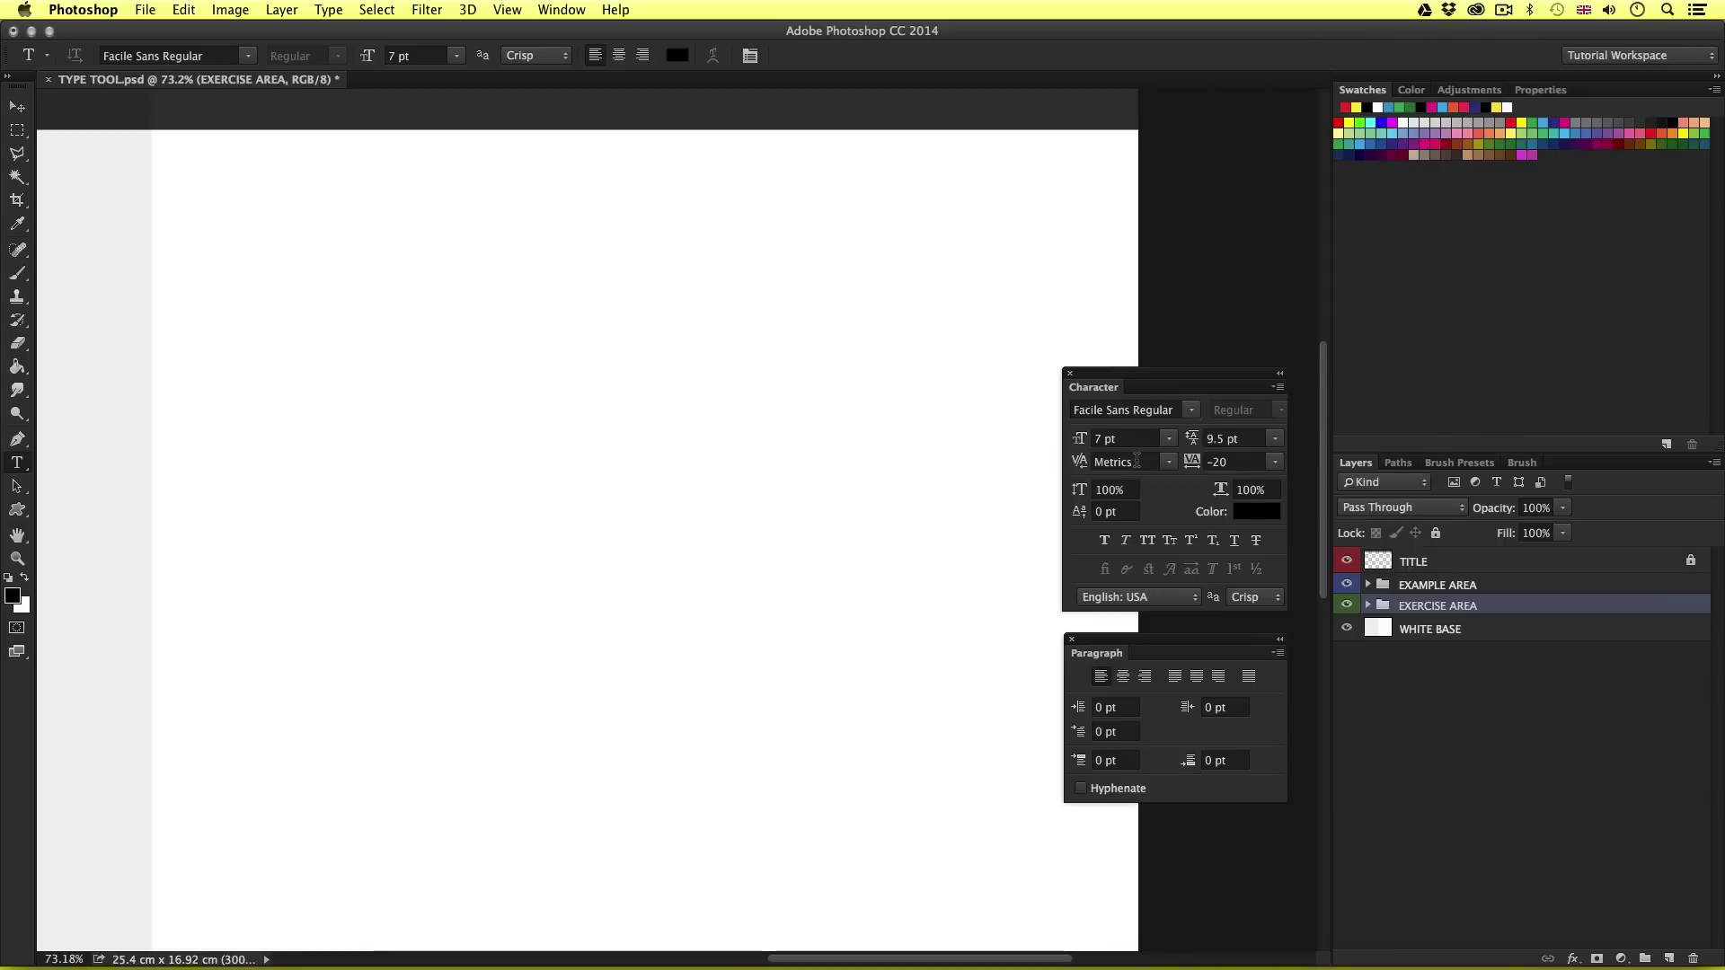
Step: Set the font size to 50 pt and the tracking to 0 for the new type
left_click(1098, 438)
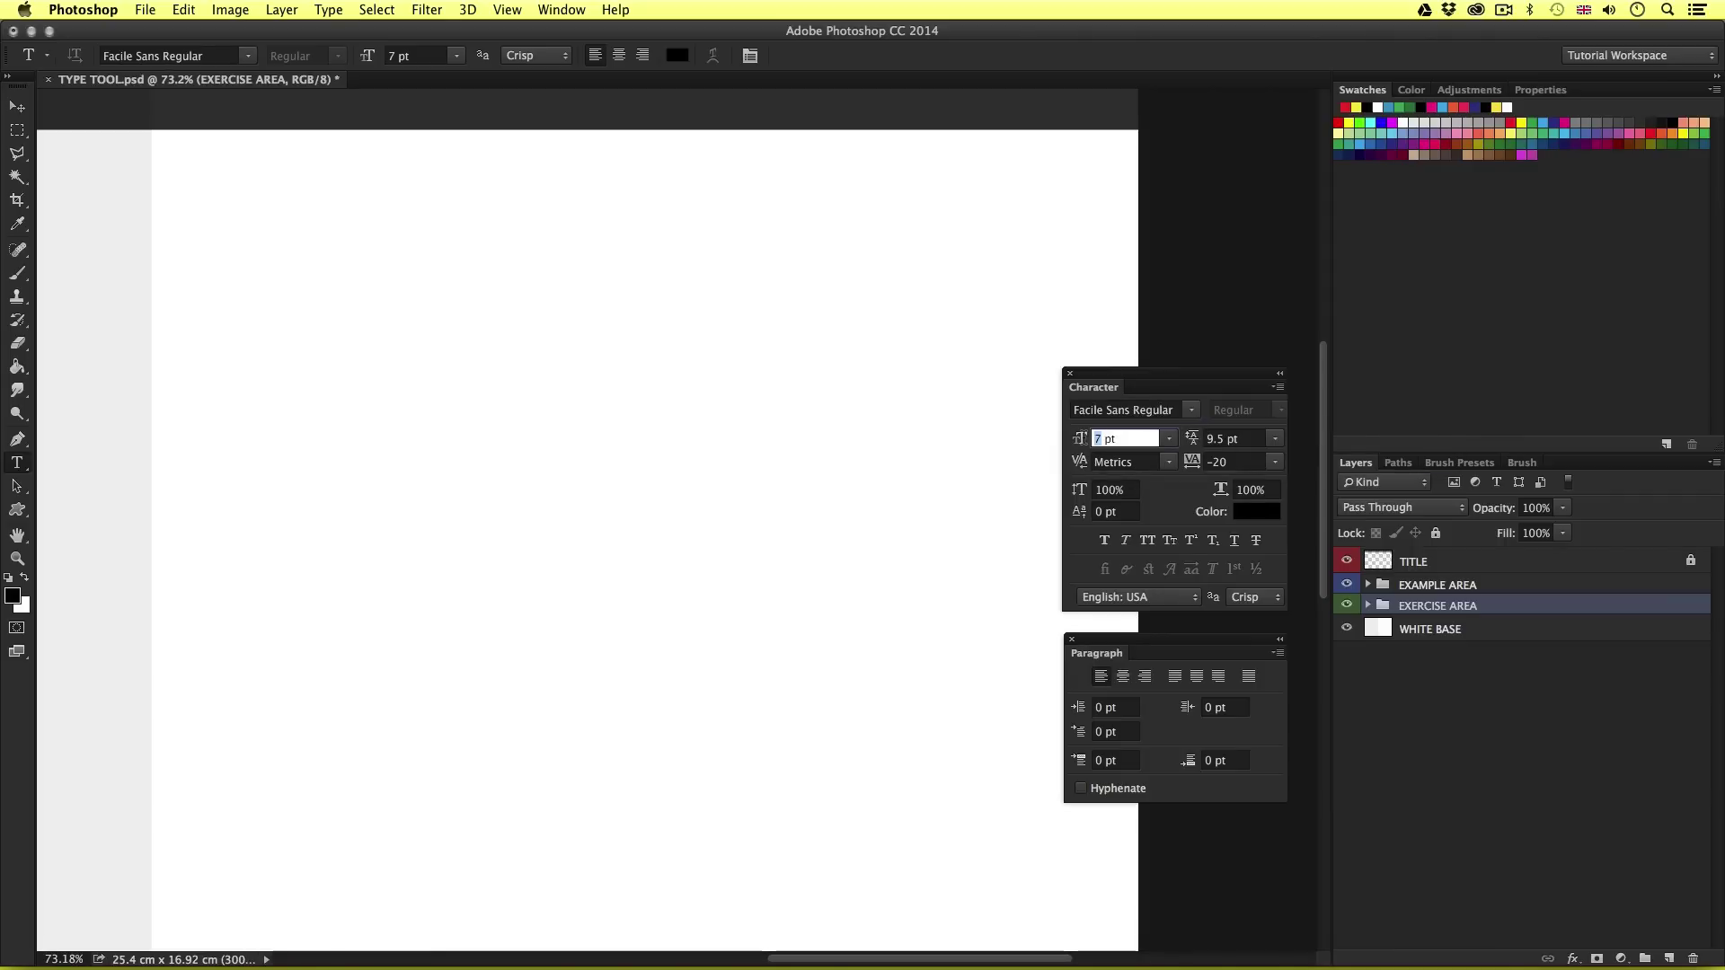
type("50")
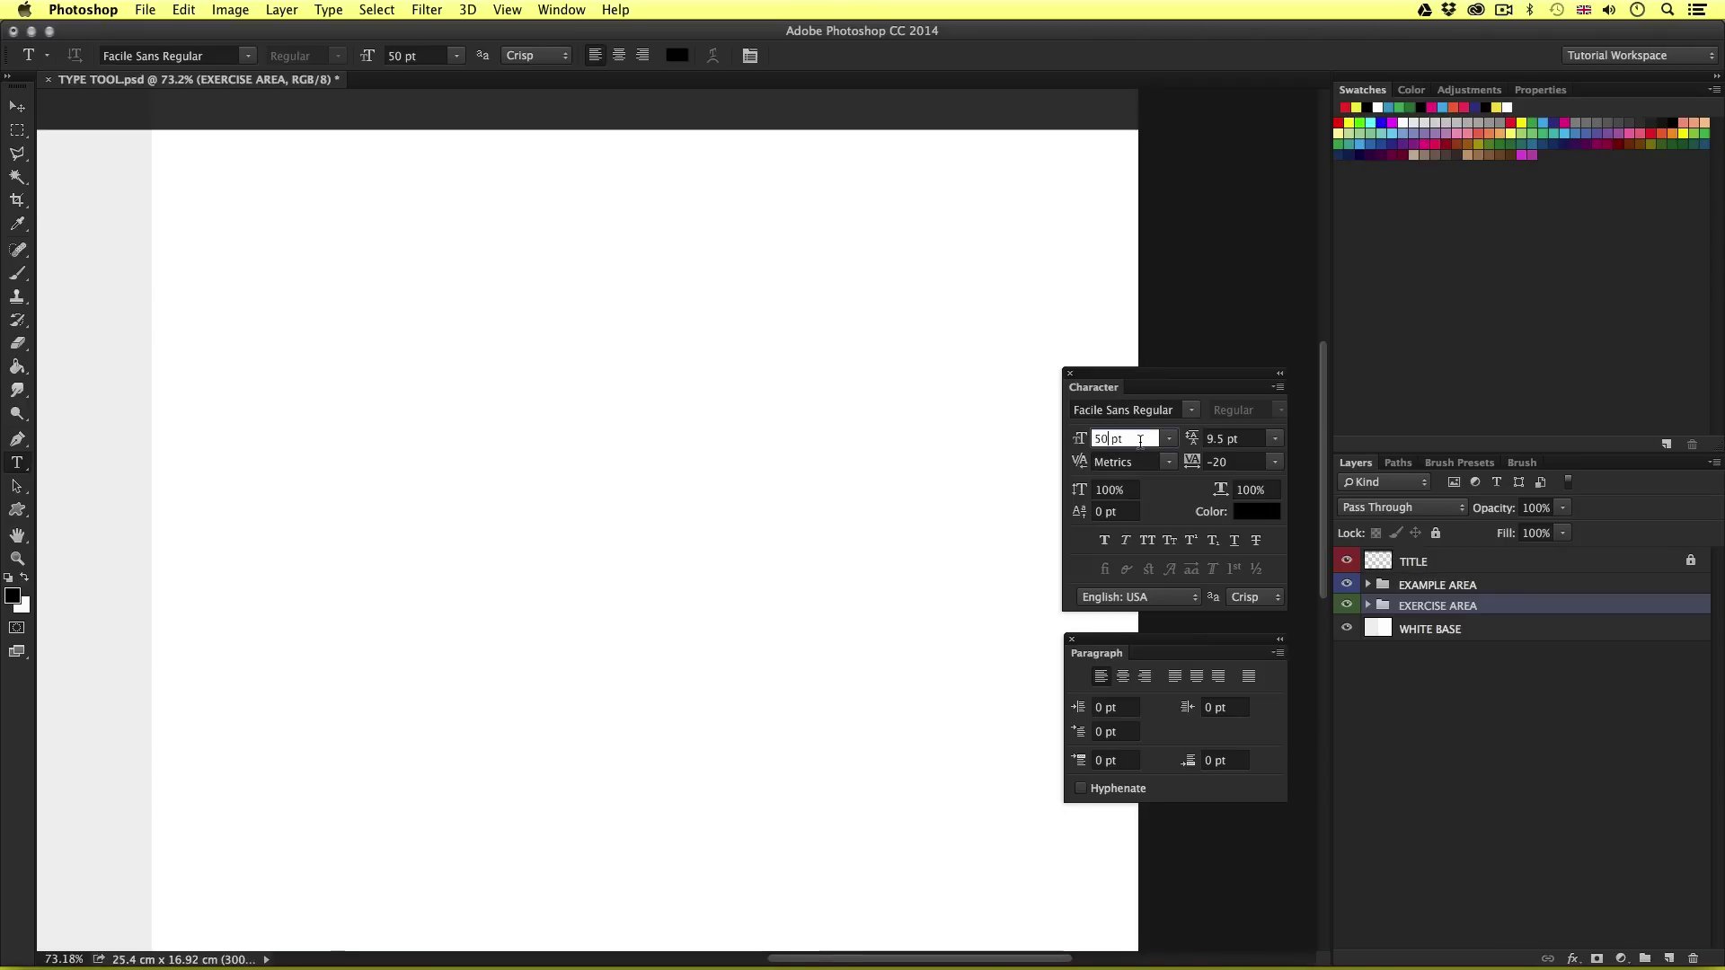
key("Return")
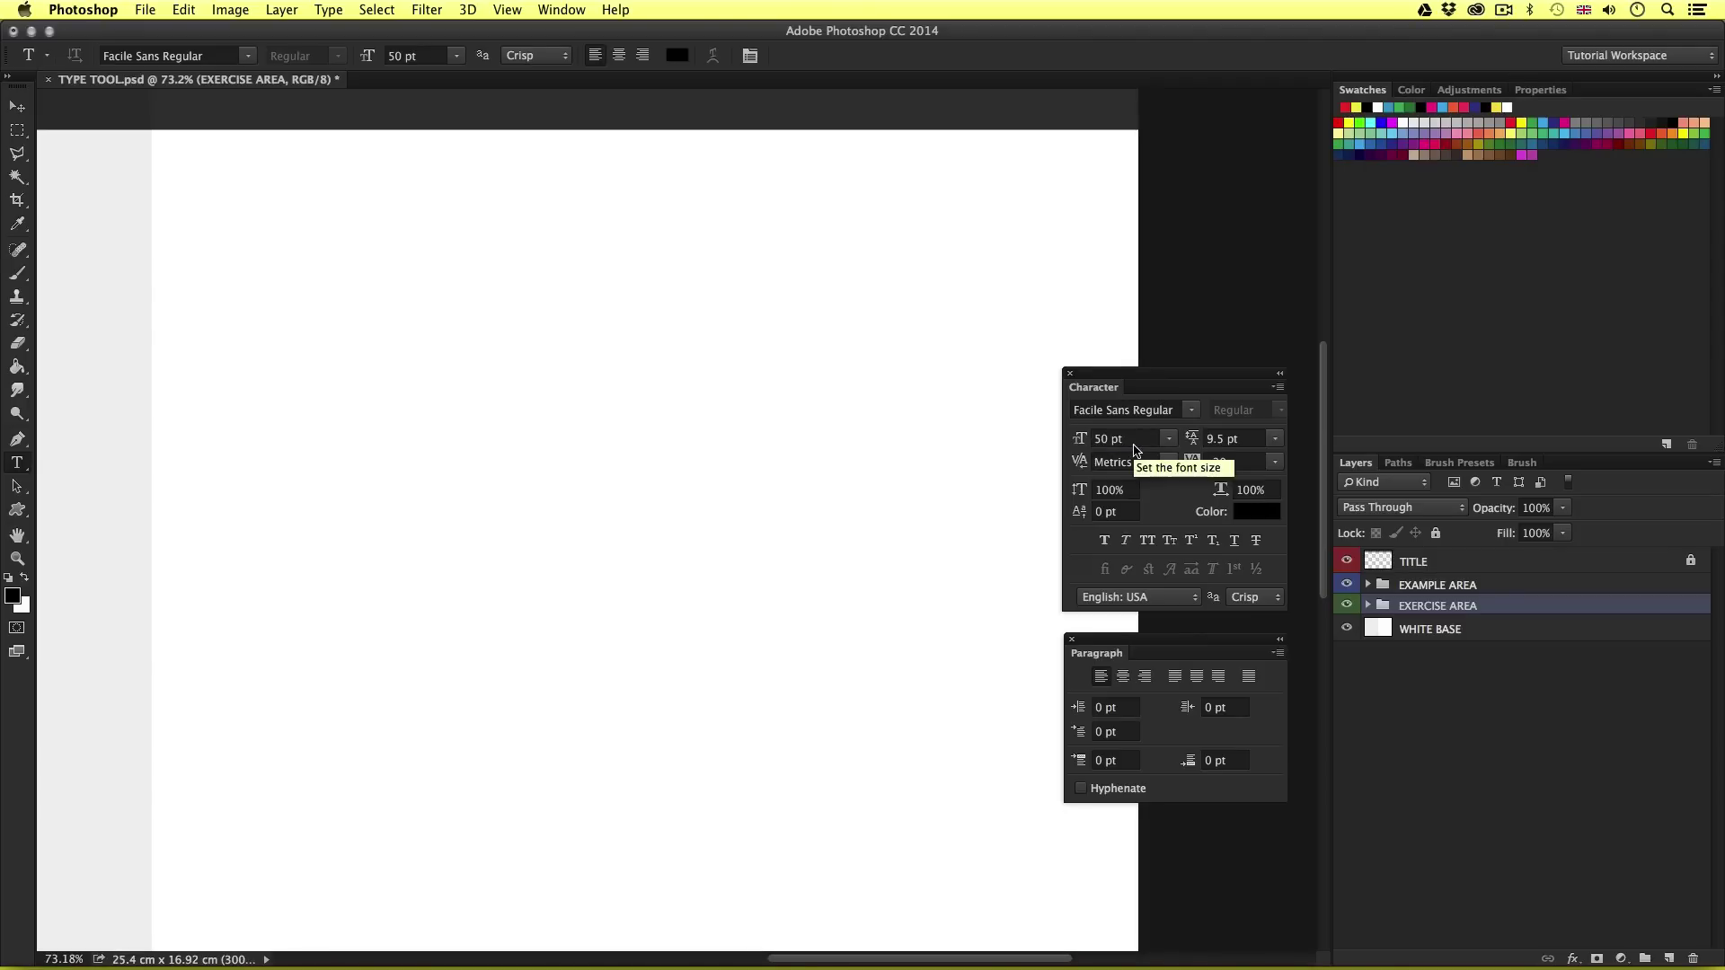
left_click(1276, 464)
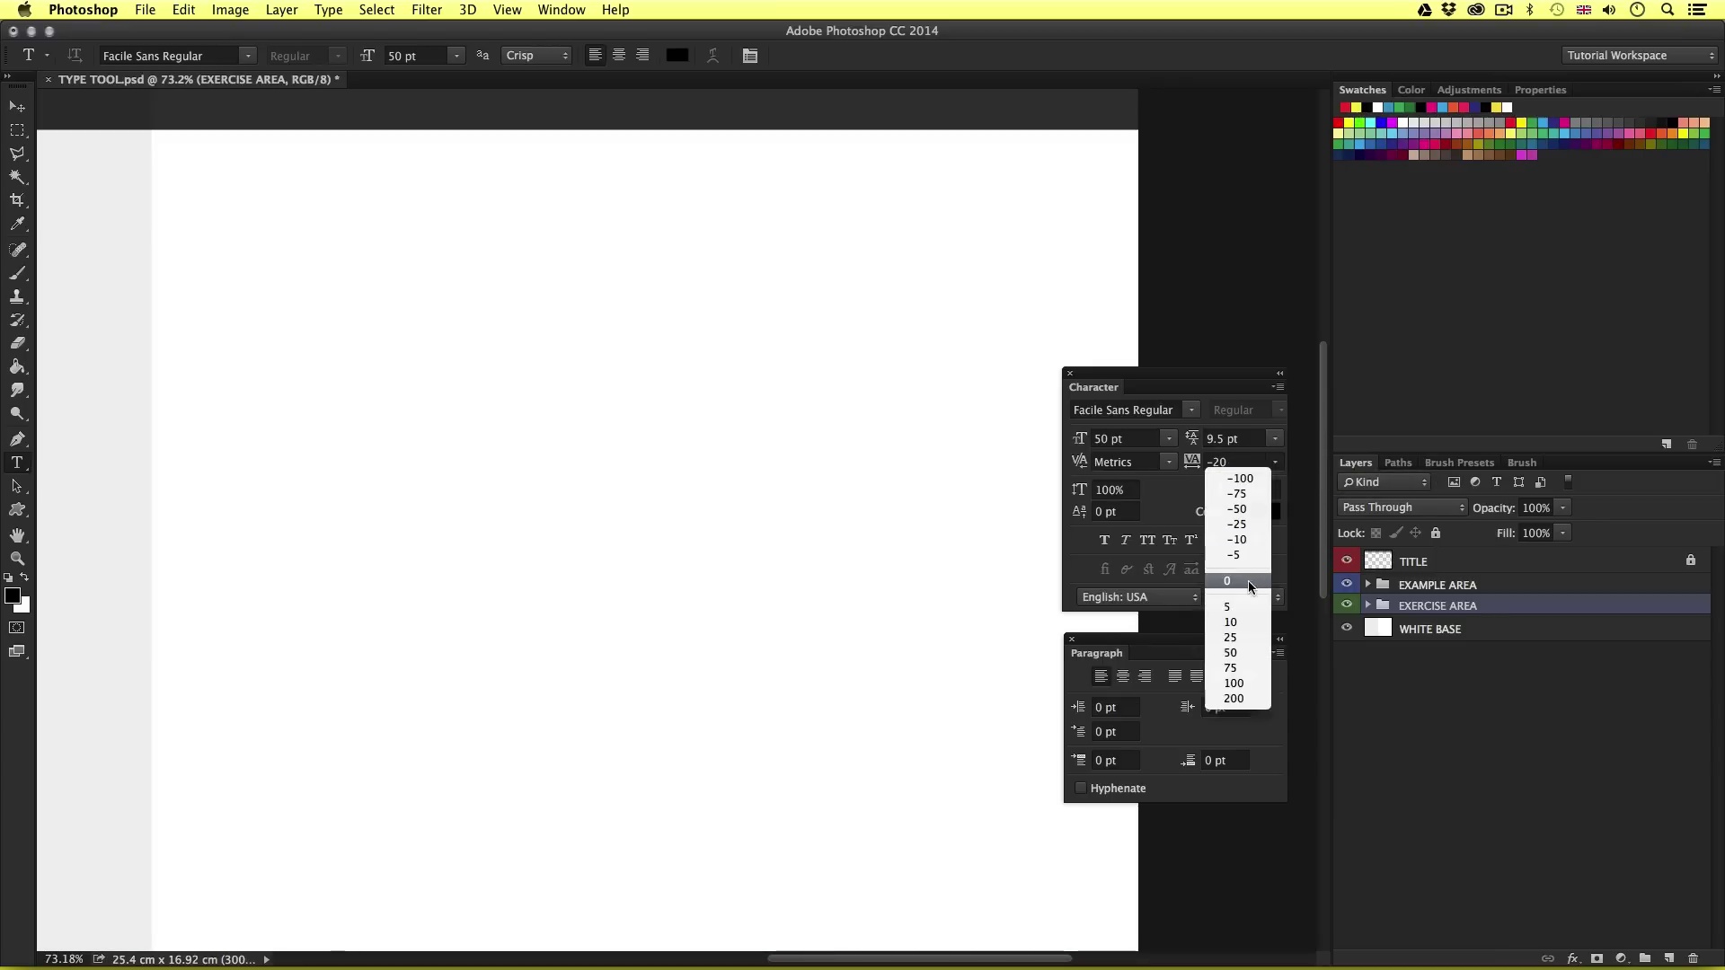
key("Escape")
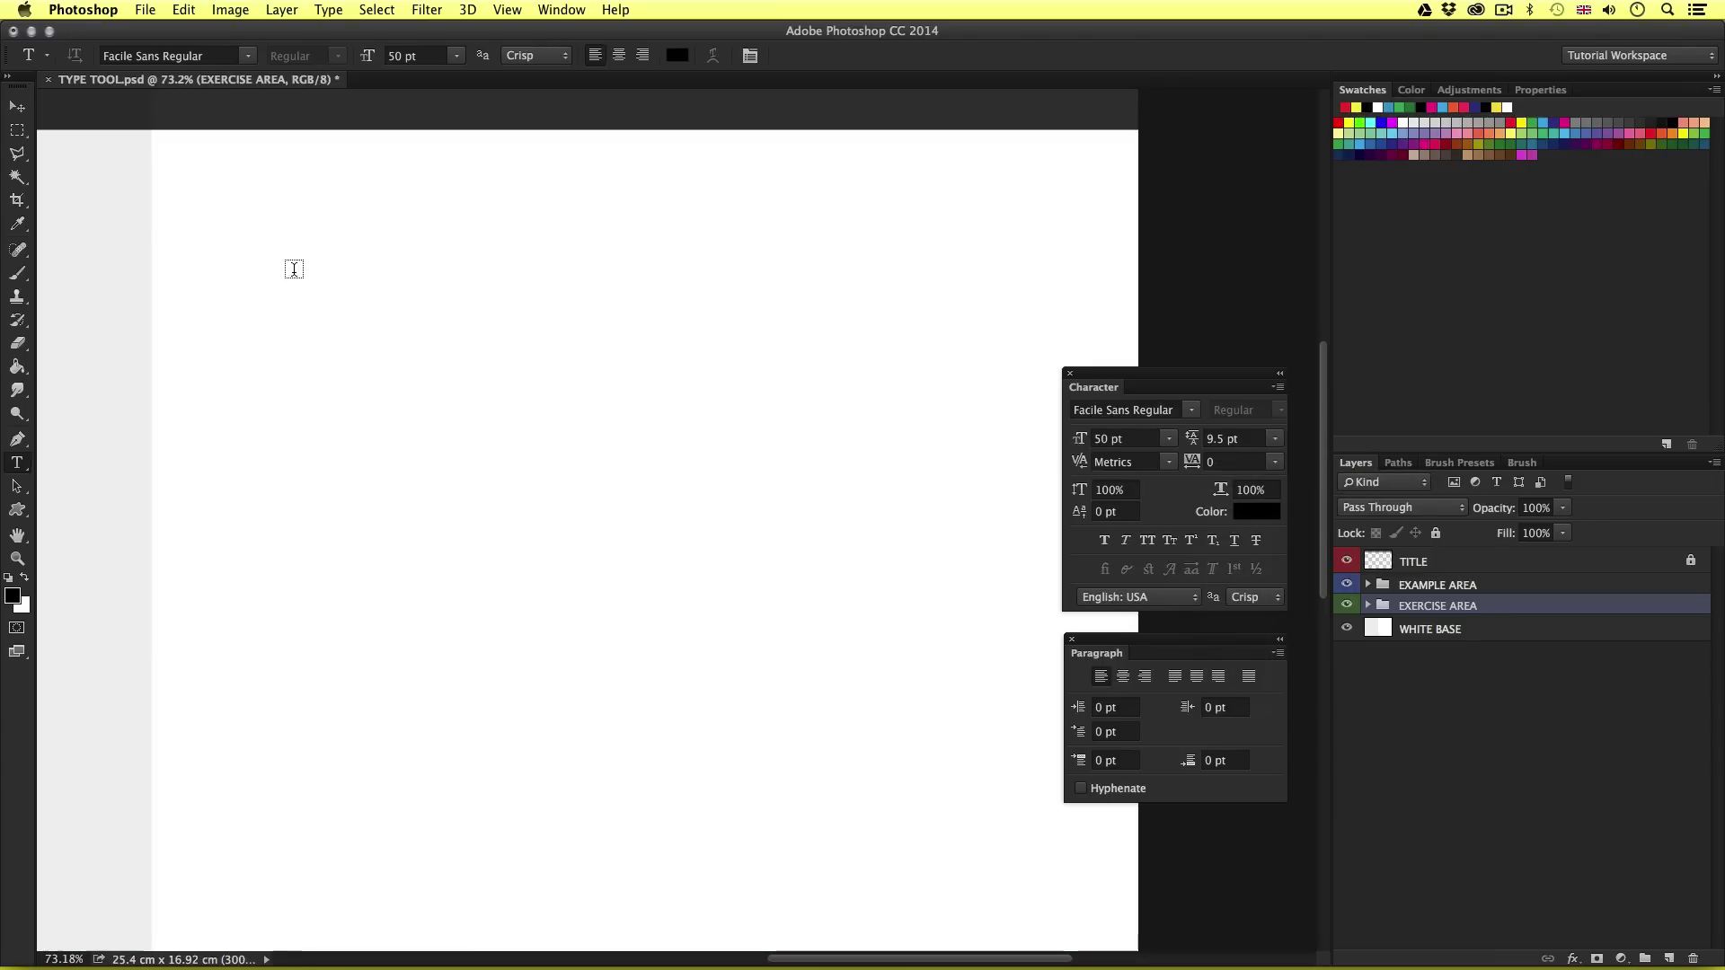
Step: Place a point-type line in the upper part of the white area and enter ORIGAMI
left_click(295, 282)
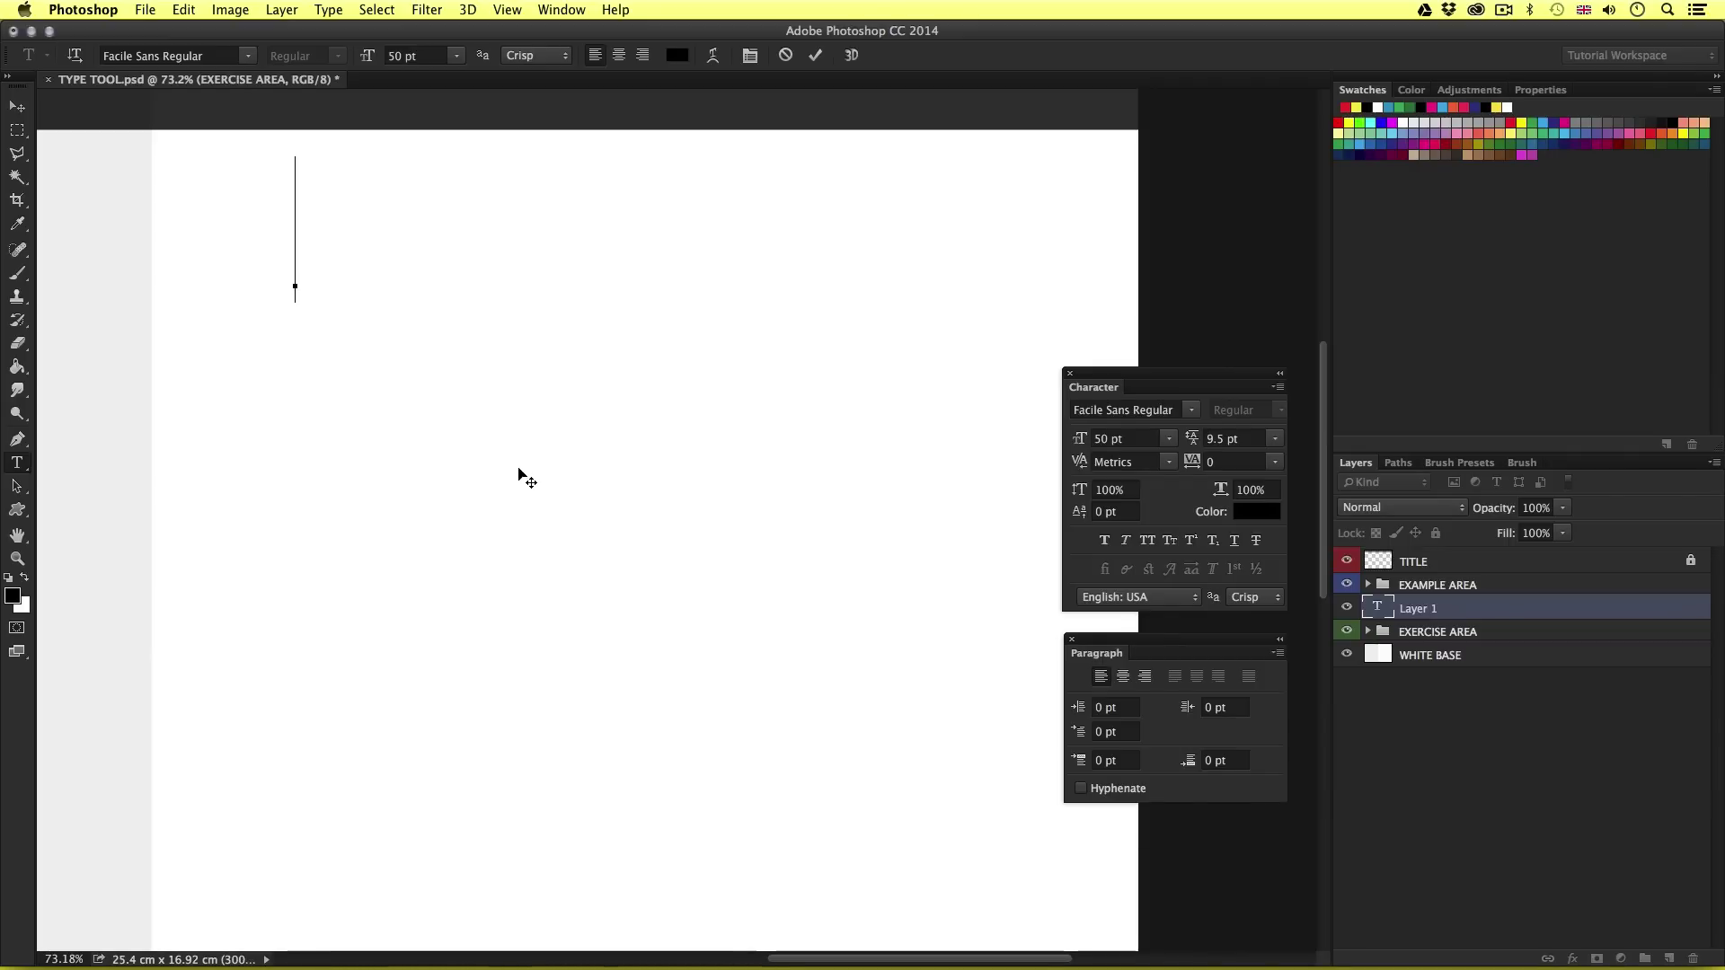
type("ORIG")
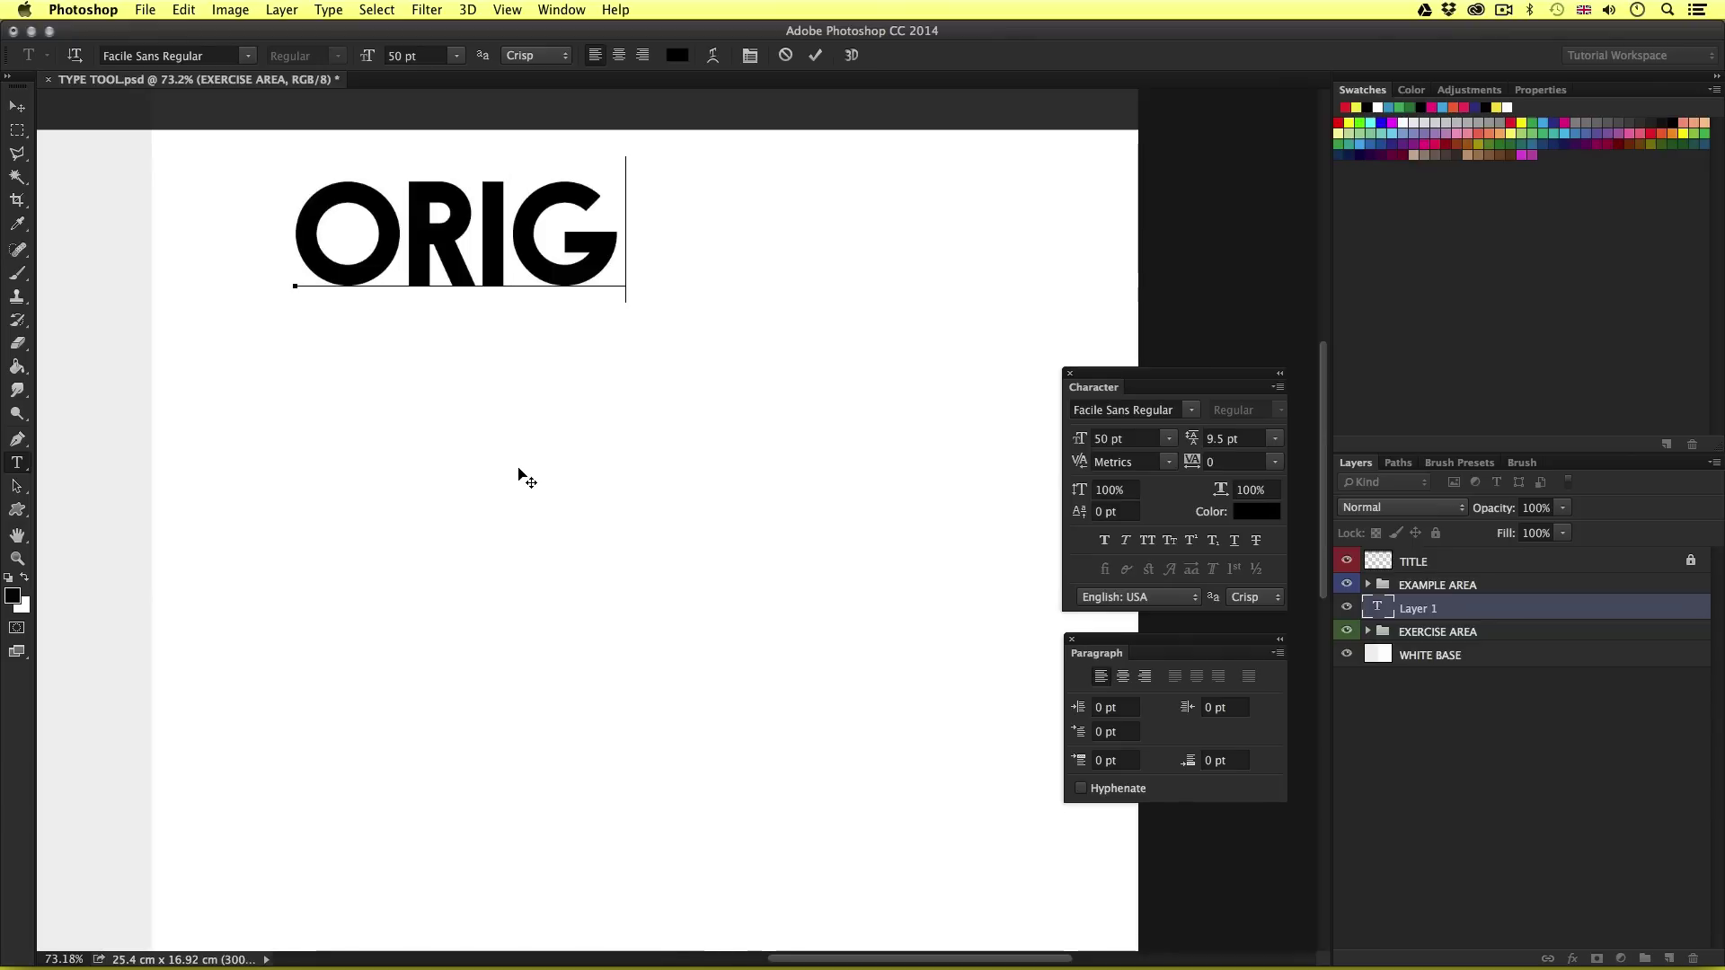
type("AMI")
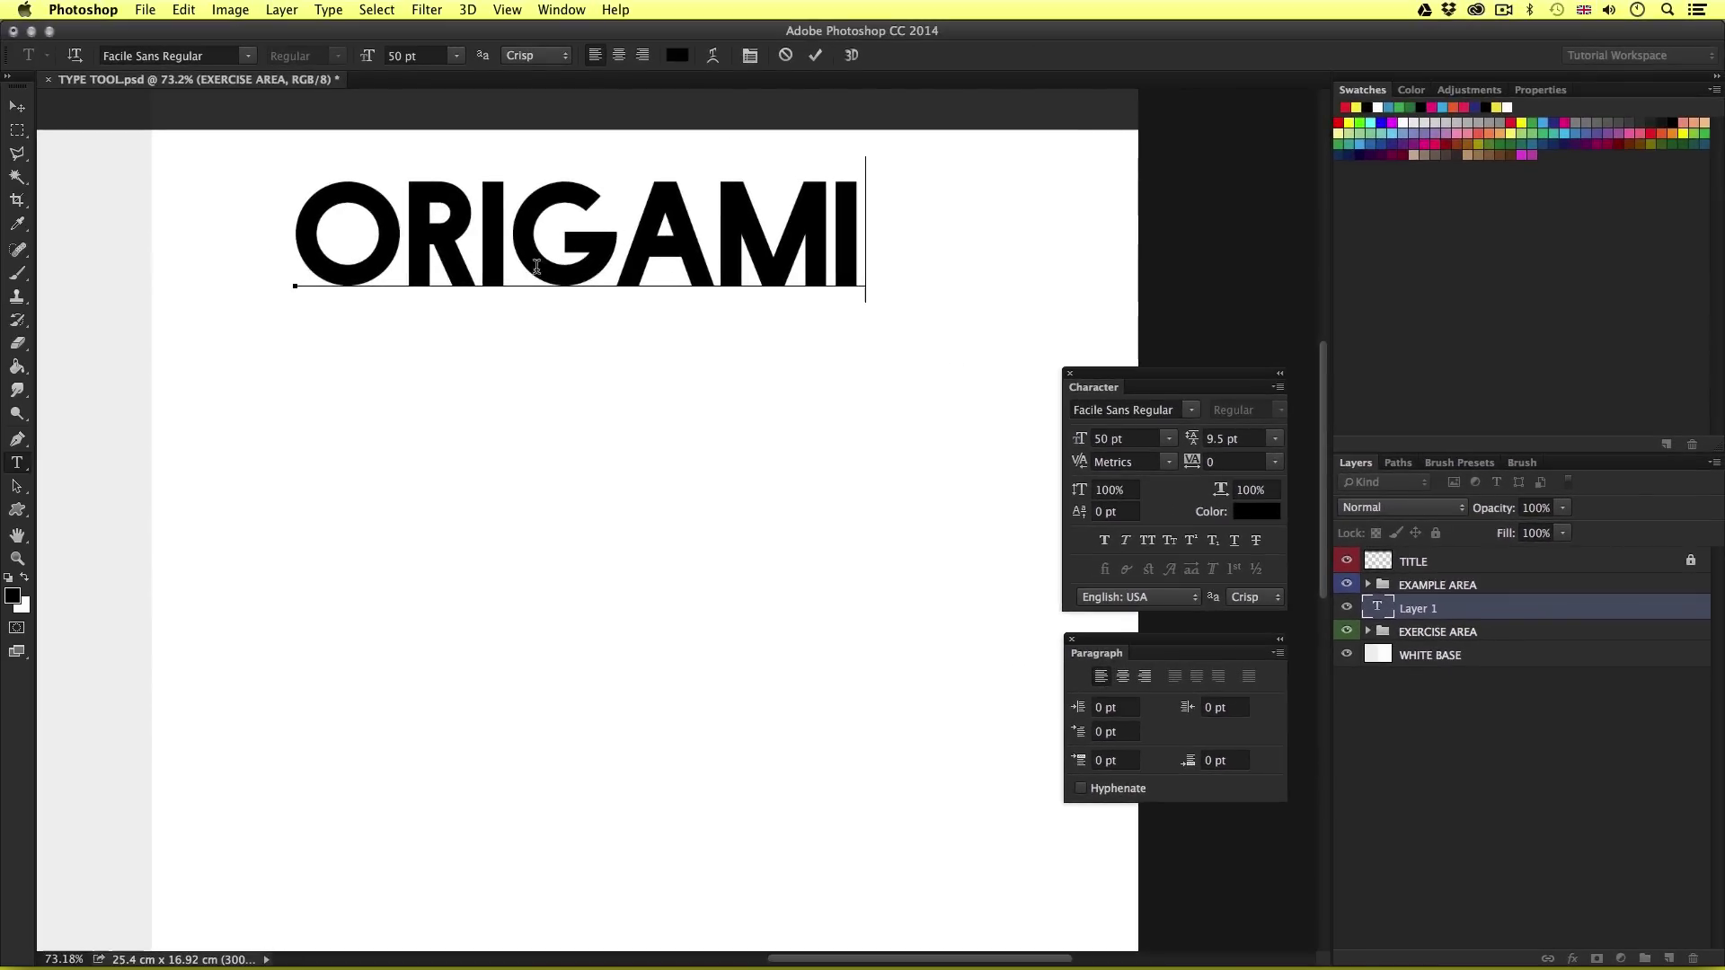
Step: Practise highlighting letters of ORIGAMI, then select the whole word and set its tracking to 50
left_click_drag(312, 245, 839, 245)
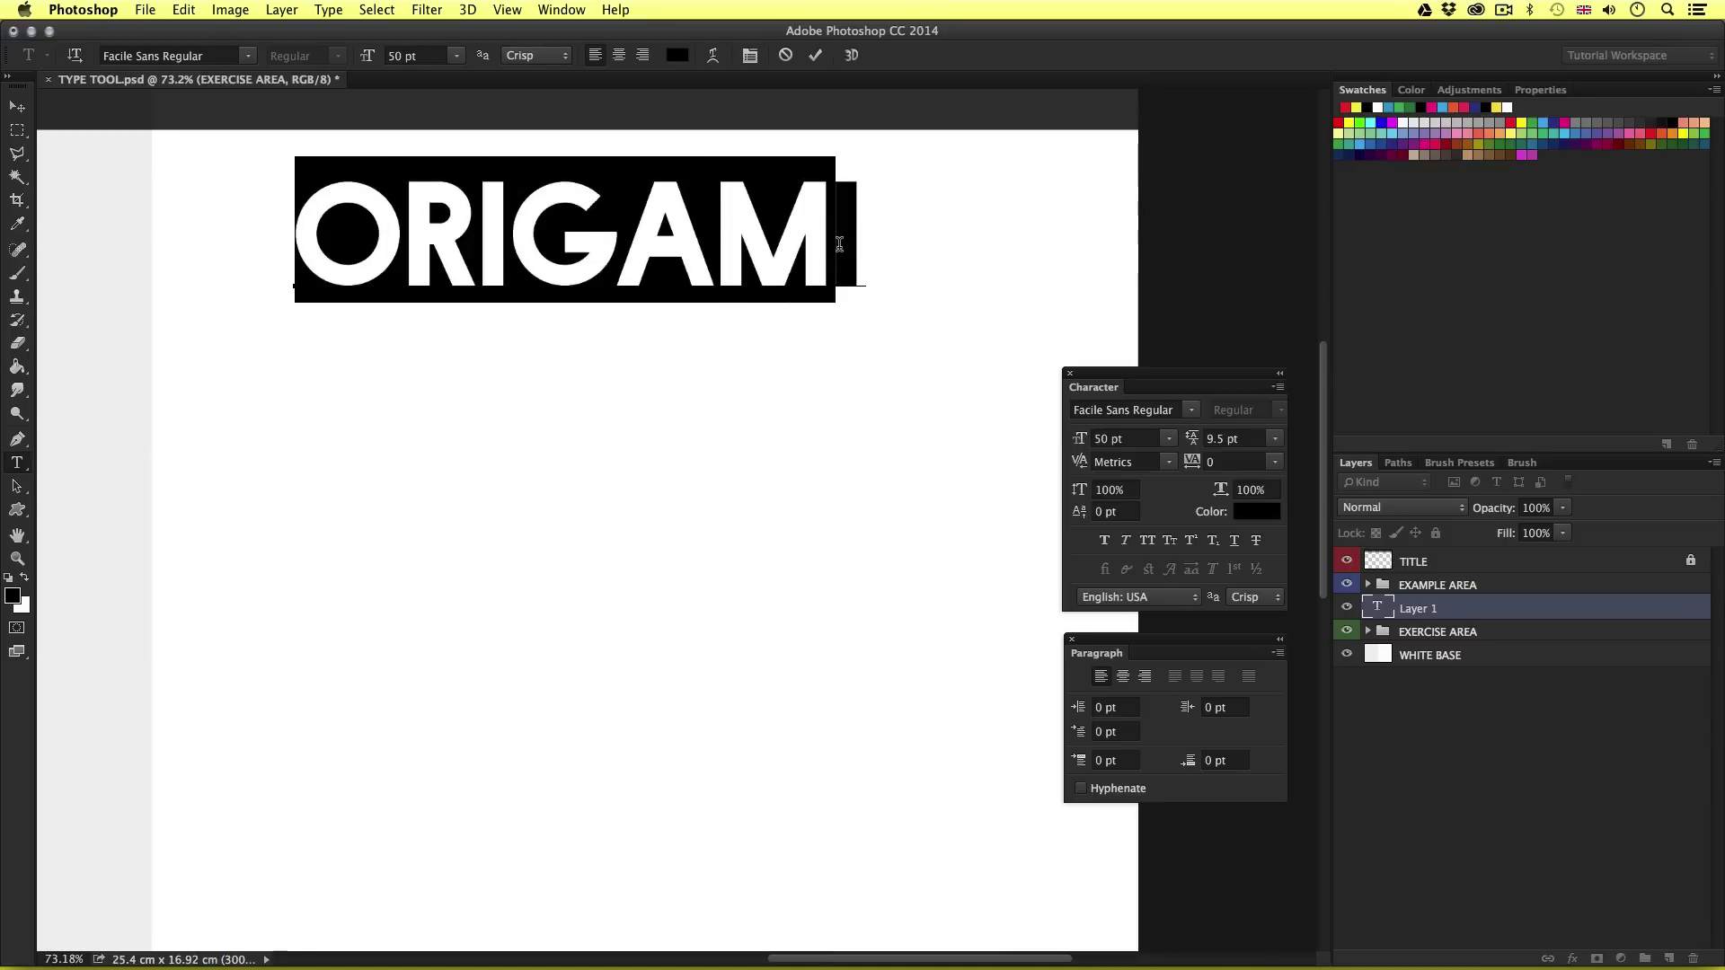
left_click(649, 258)
left_click_drag(407, 249, 863, 258)
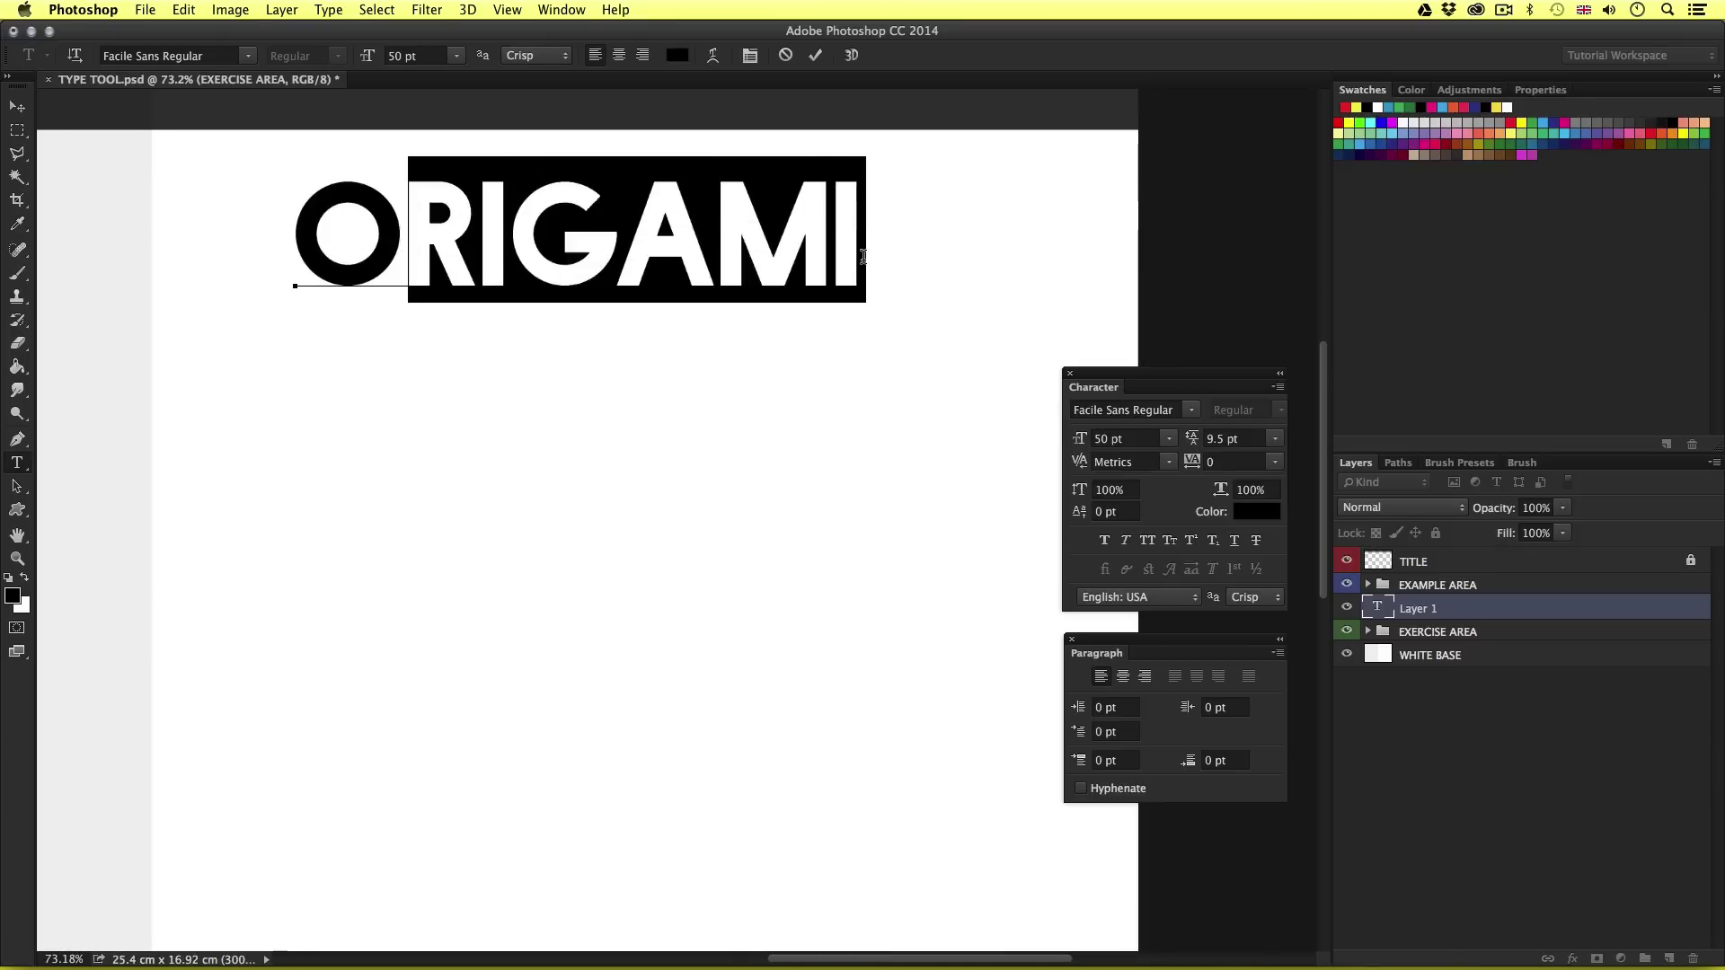
left_click_drag(786, 254, 867, 256)
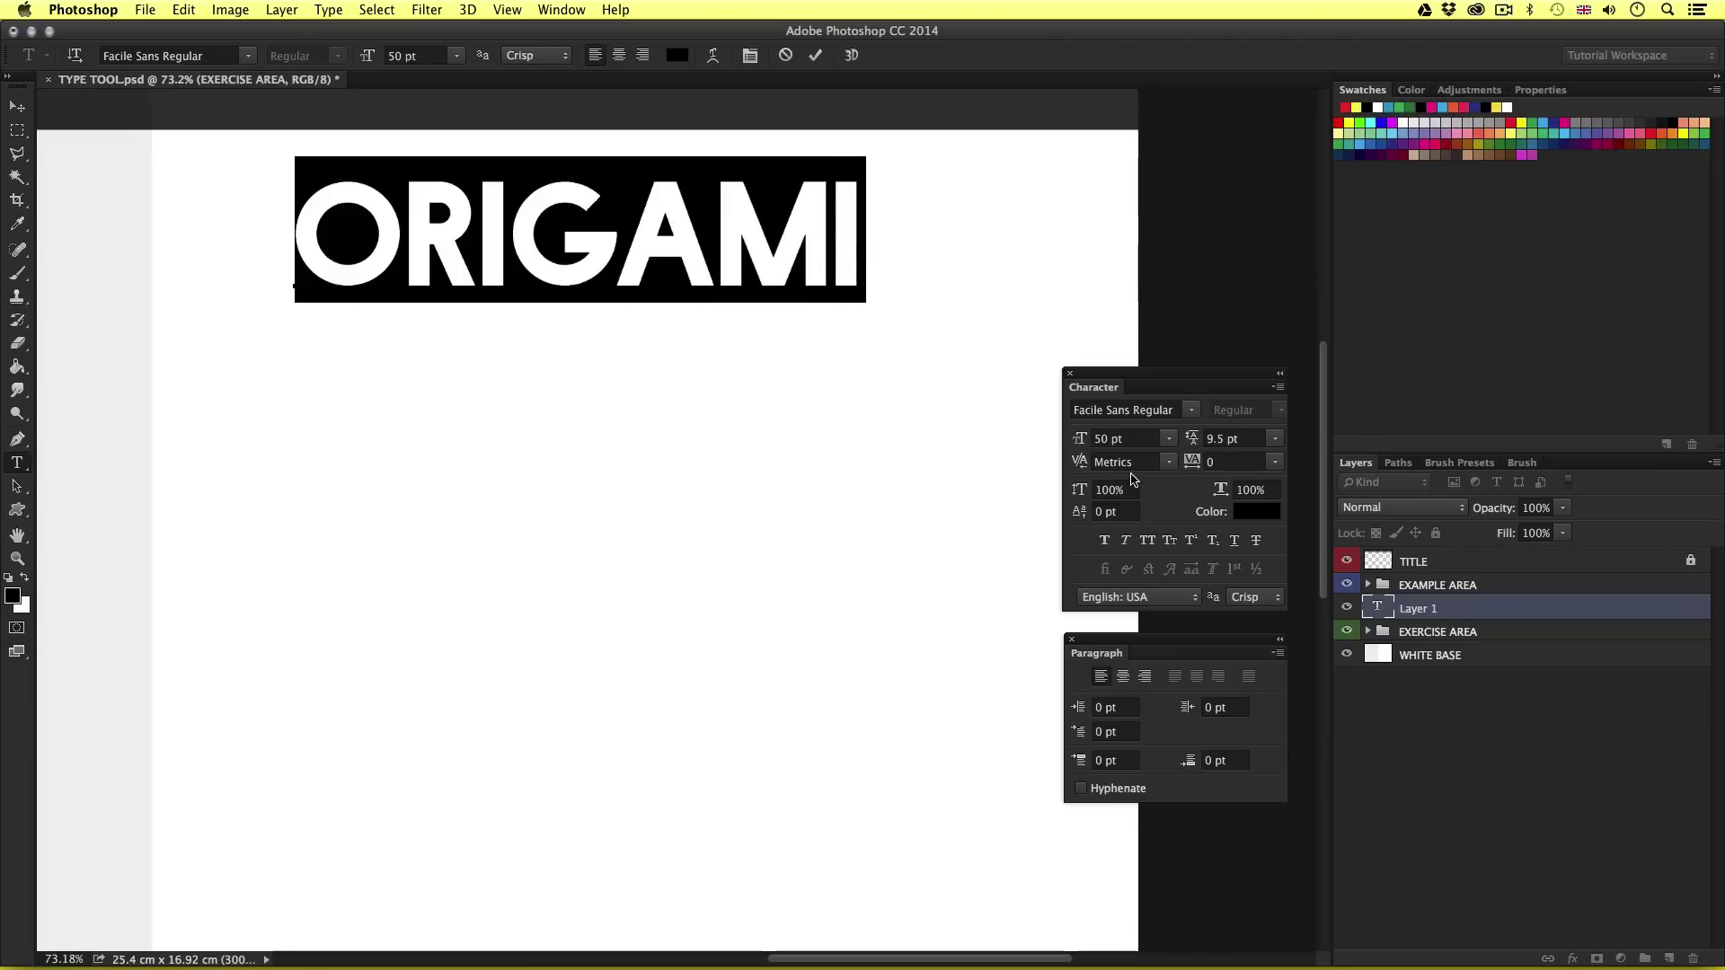
left_click(1247, 461)
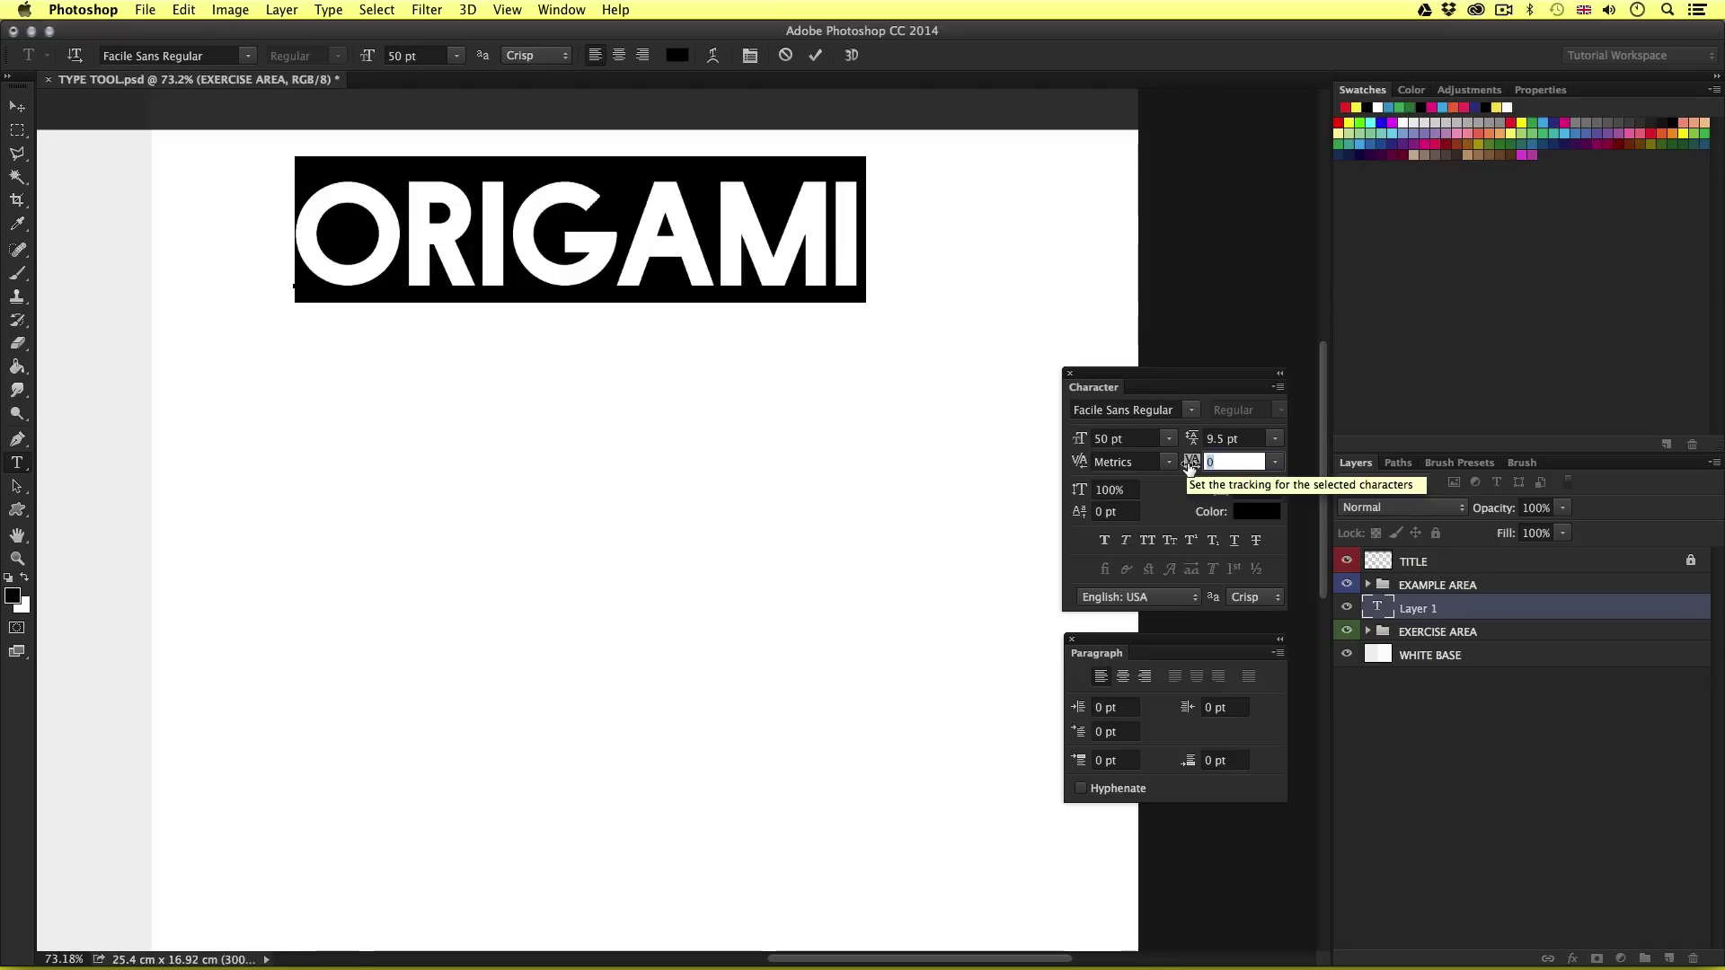
mouse_move(1191, 466)
left_mouse_down()
mouse_move(1170, 467)
mouse_move(1192, 466)
left_mouse_up()
type("50")
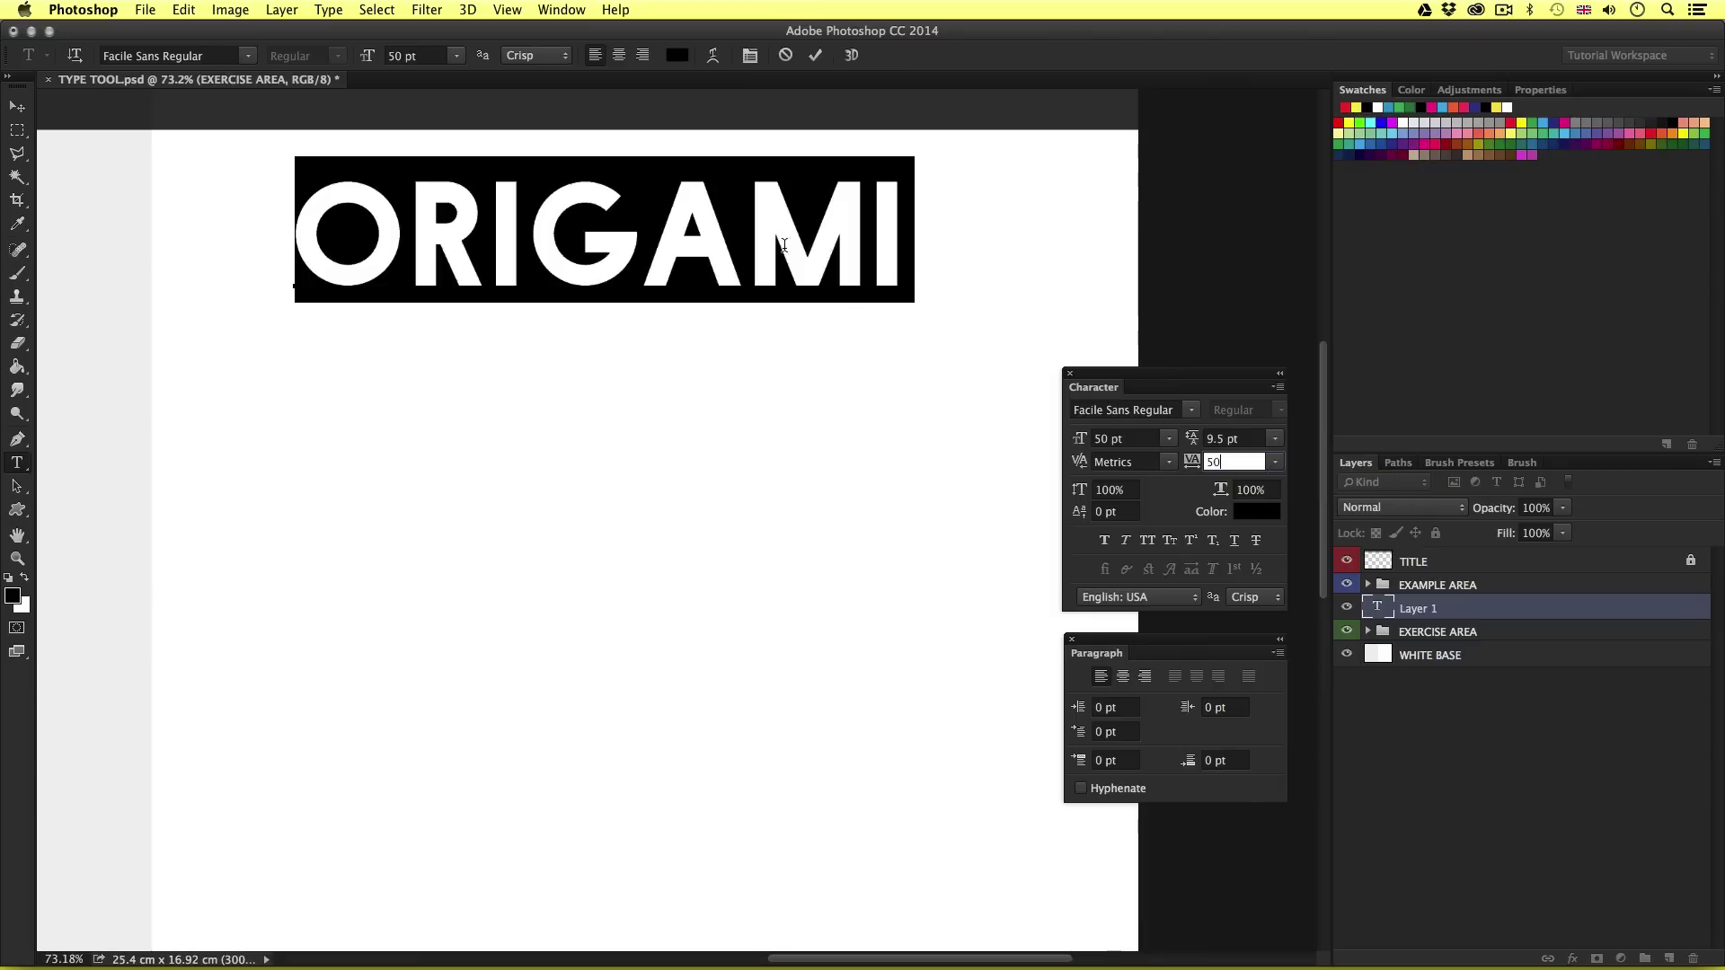
Step: Add a second line reading IS FUN beneath ORIGAMI in the same text
left_click(673, 246)
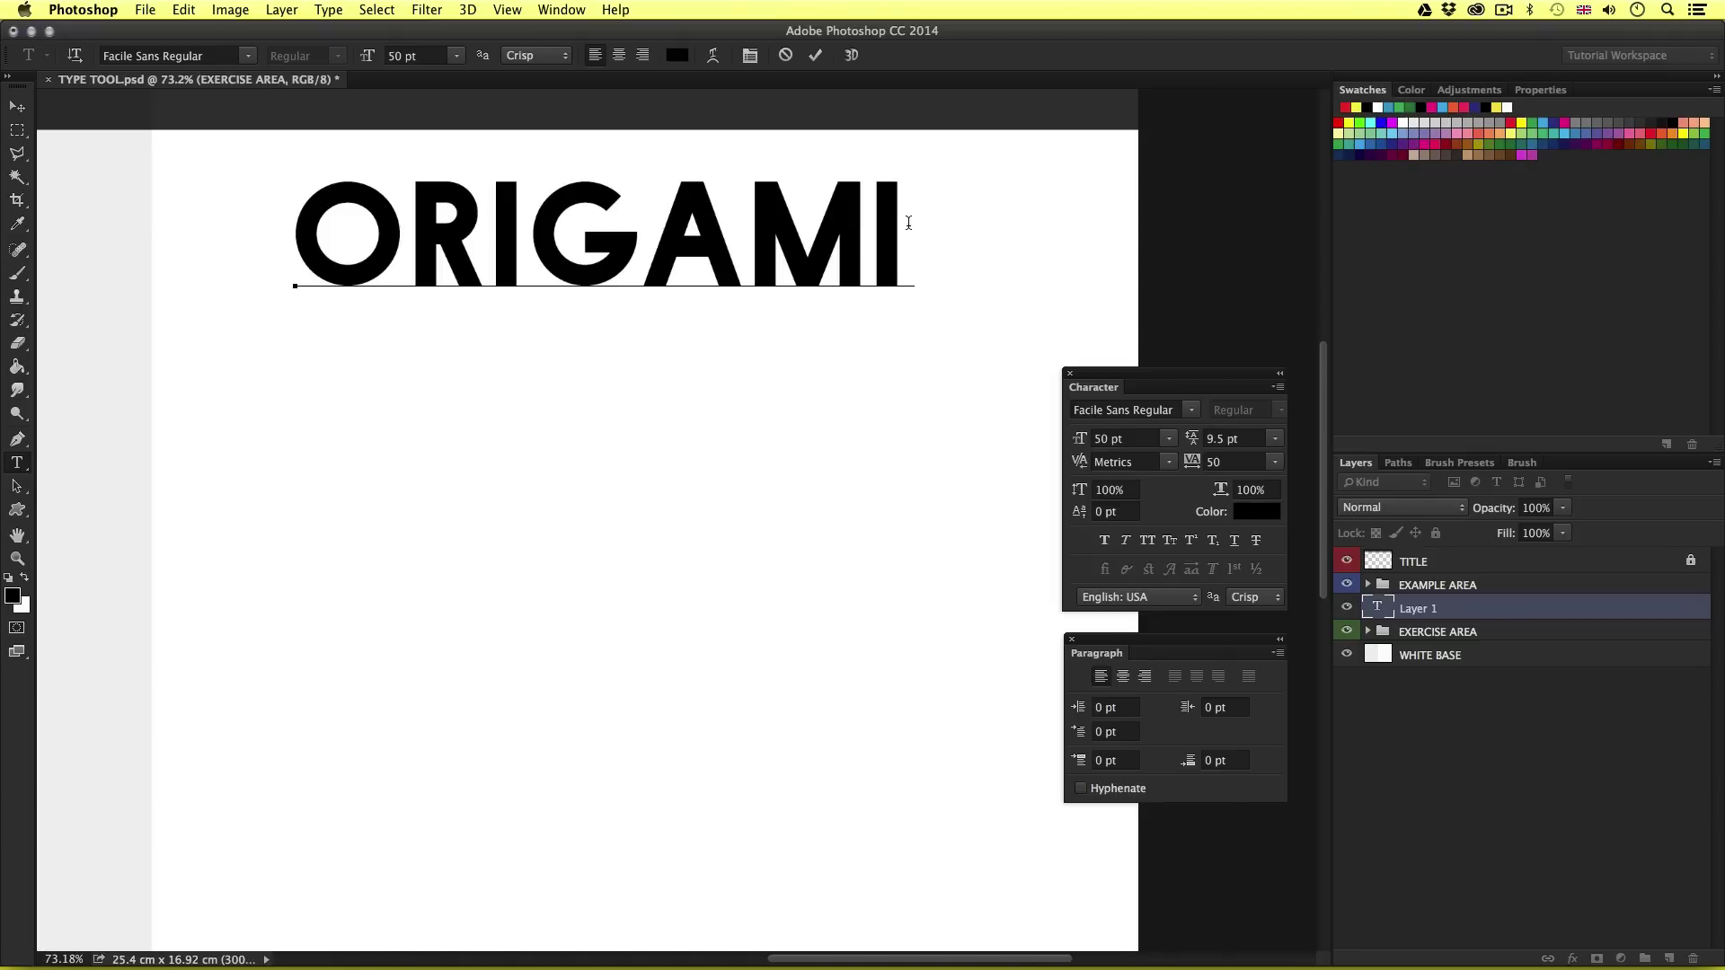
key("Up")
type("STOR")
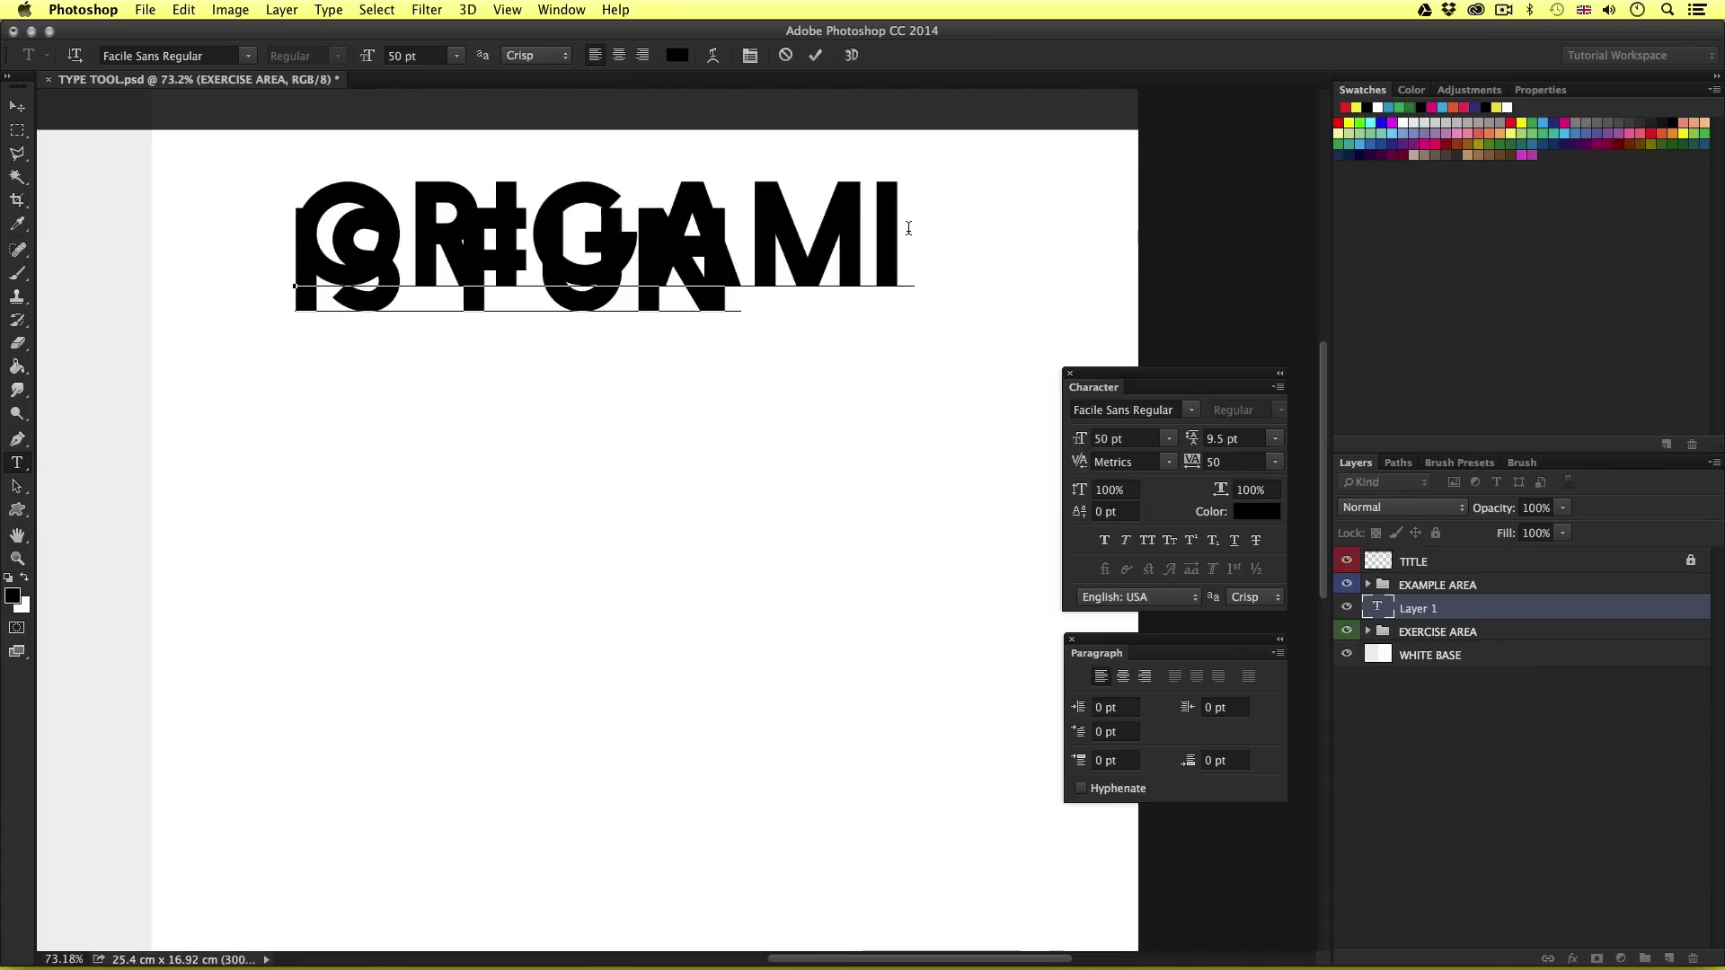
Step: Set the leading of both lines to 42.5 pt, commit the text, and move it down and slightly right
key("super")
key("super+a")
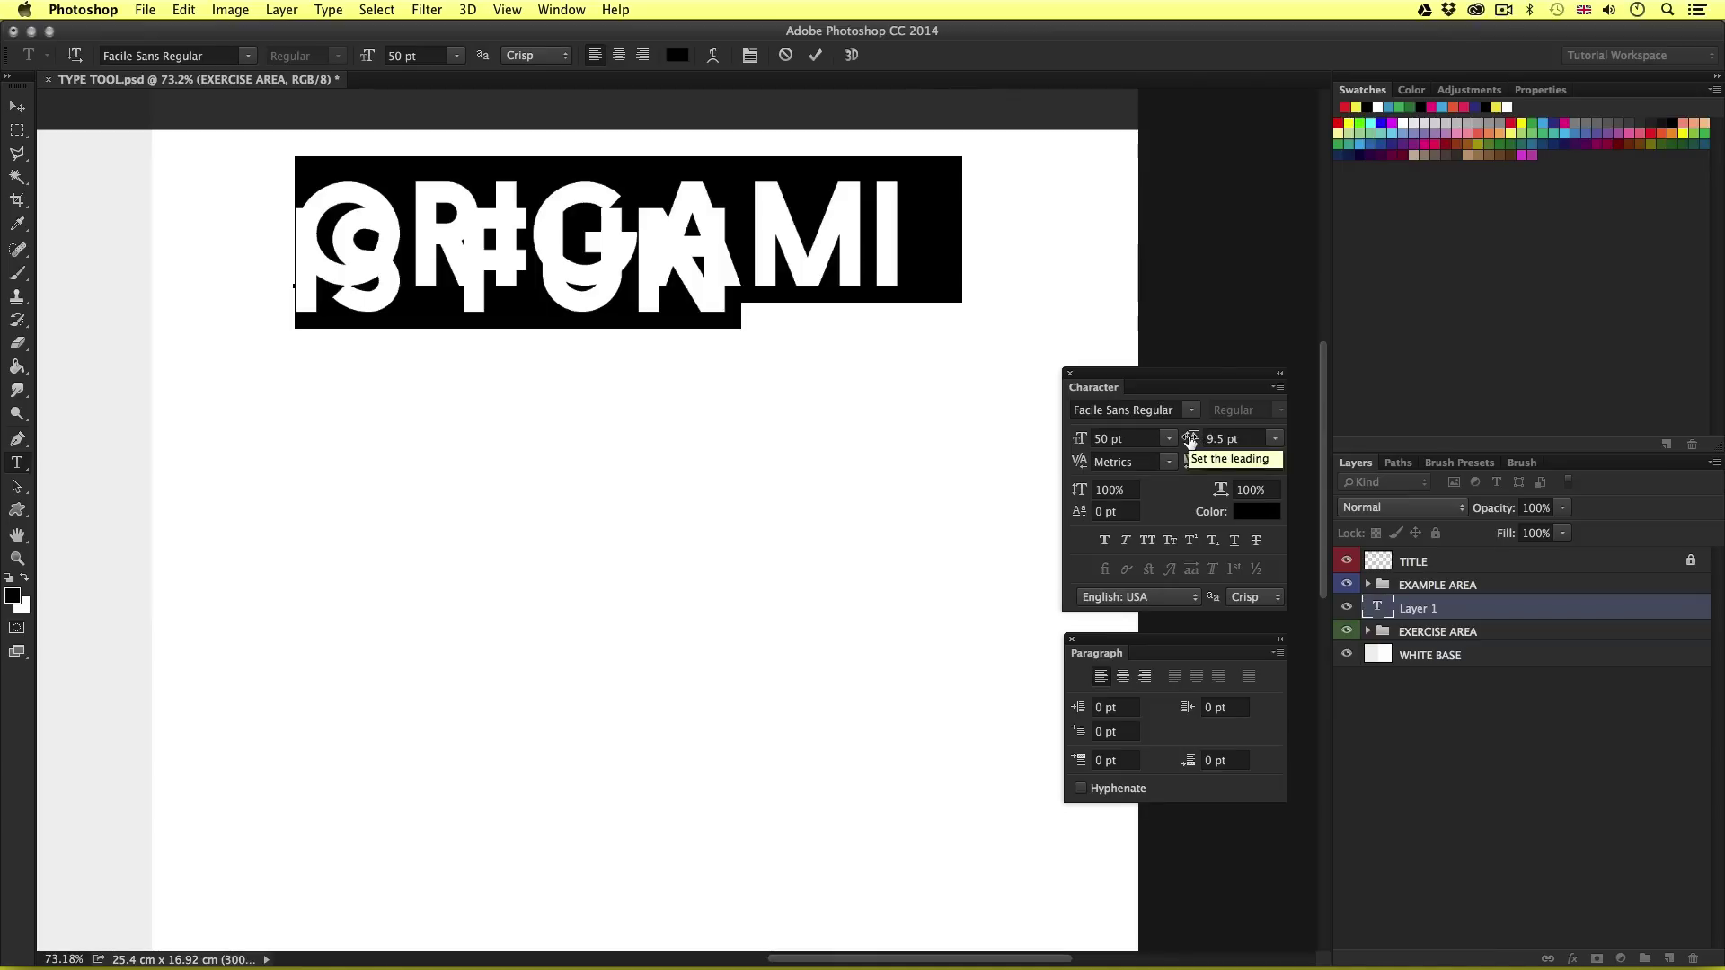
mouse_move(1191, 439)
left_mouse_down()
mouse_move(1226, 439)
mouse_move(1216, 458)
left_mouse_up()
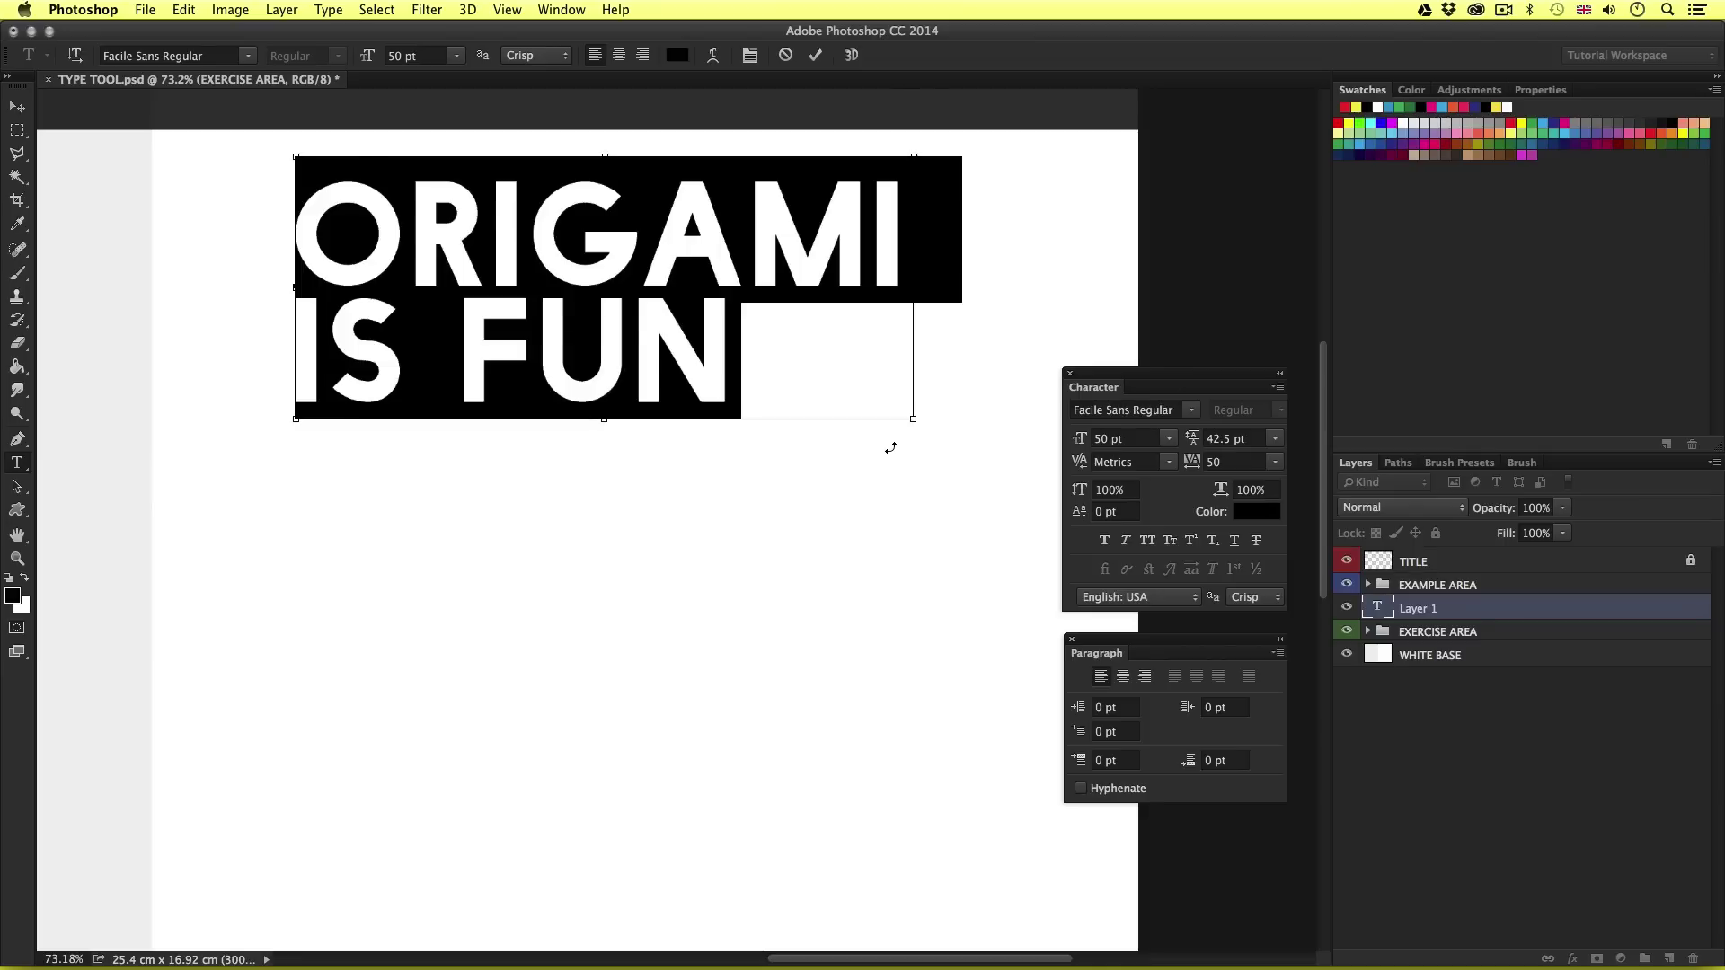
key("super+Return")
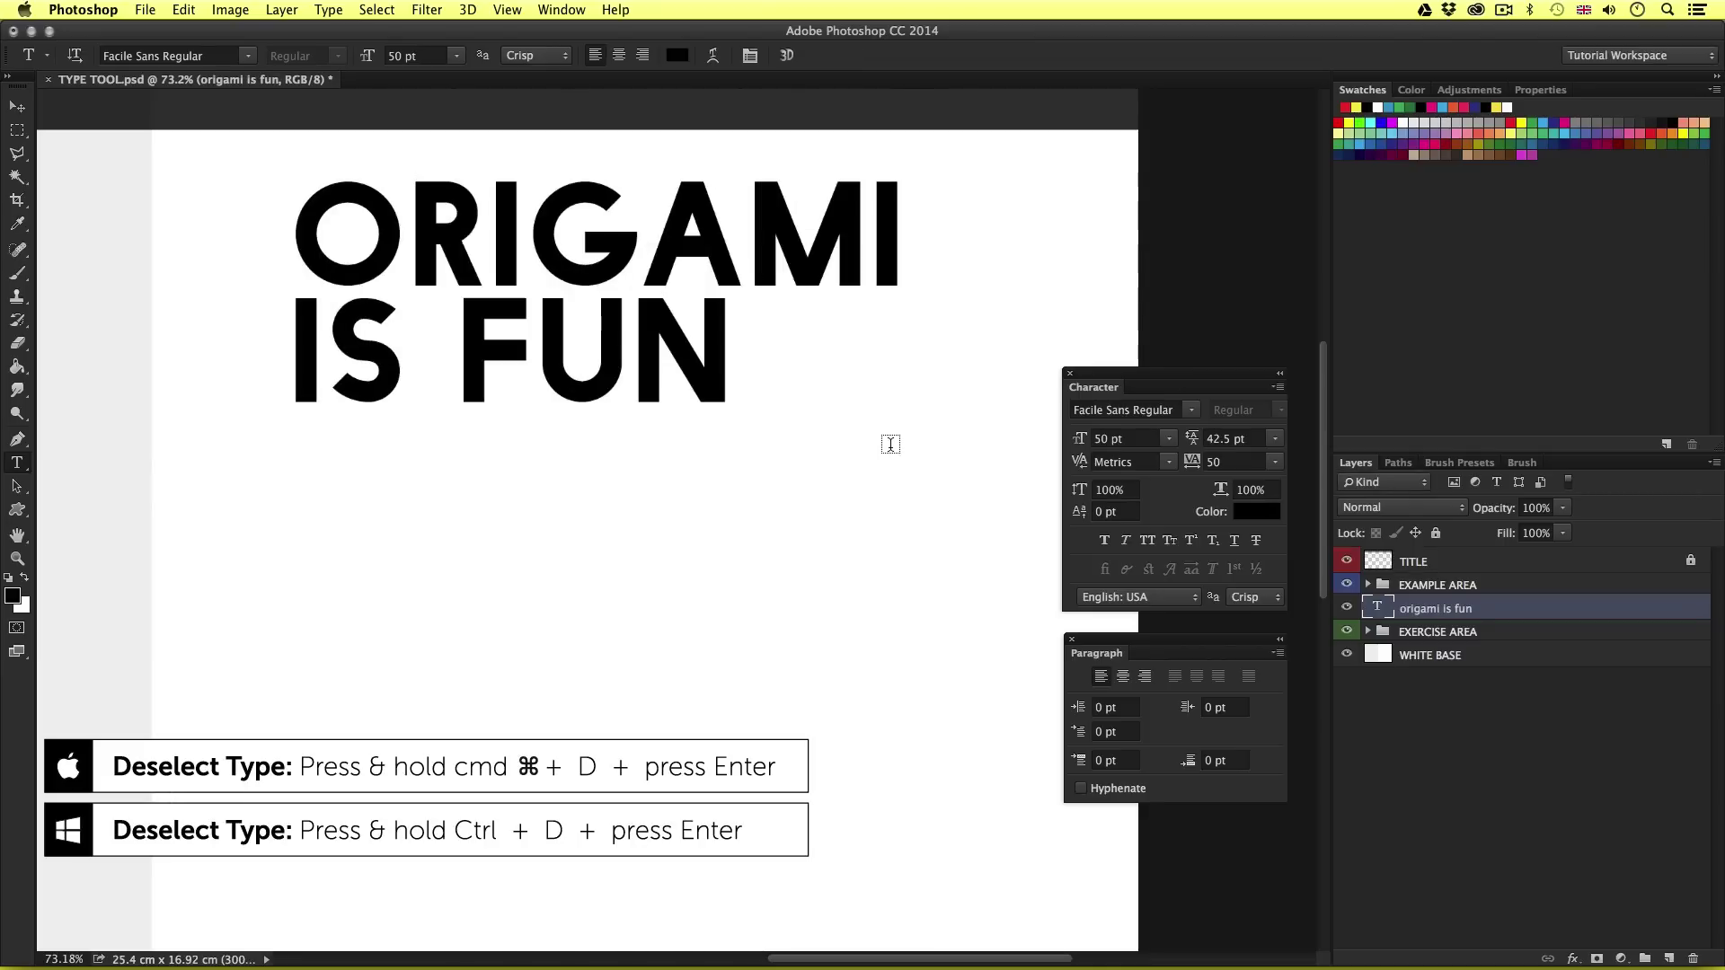
key("v")
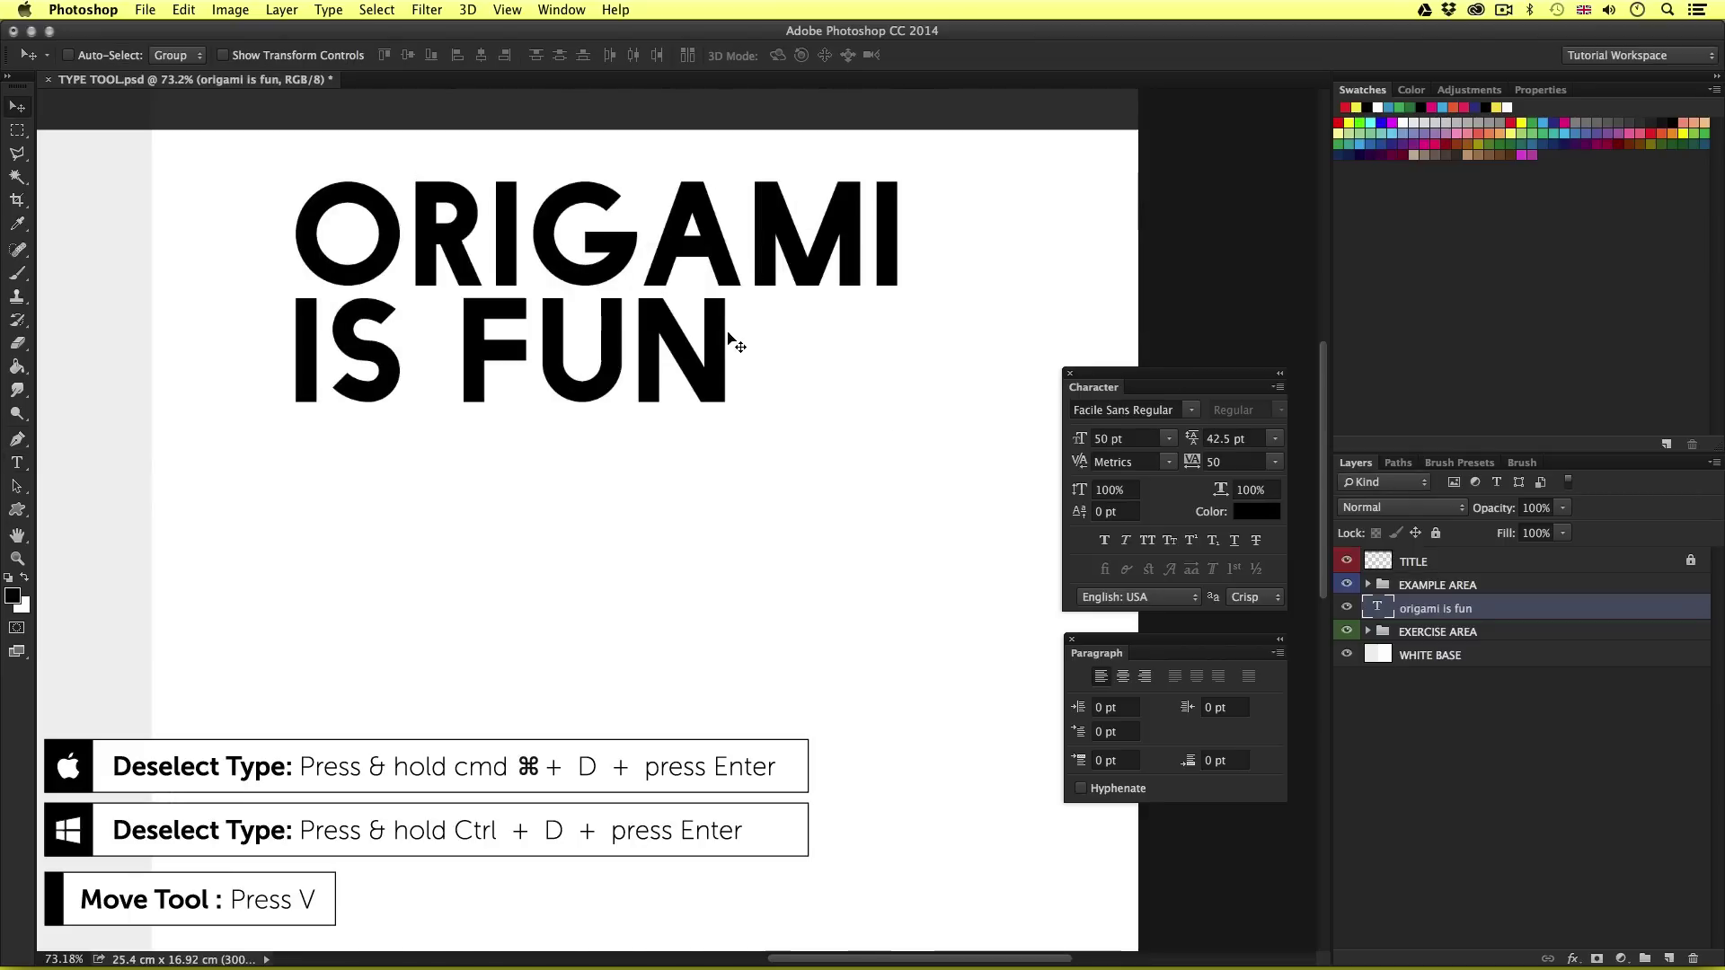
left_click_drag(728, 338, 749, 447)
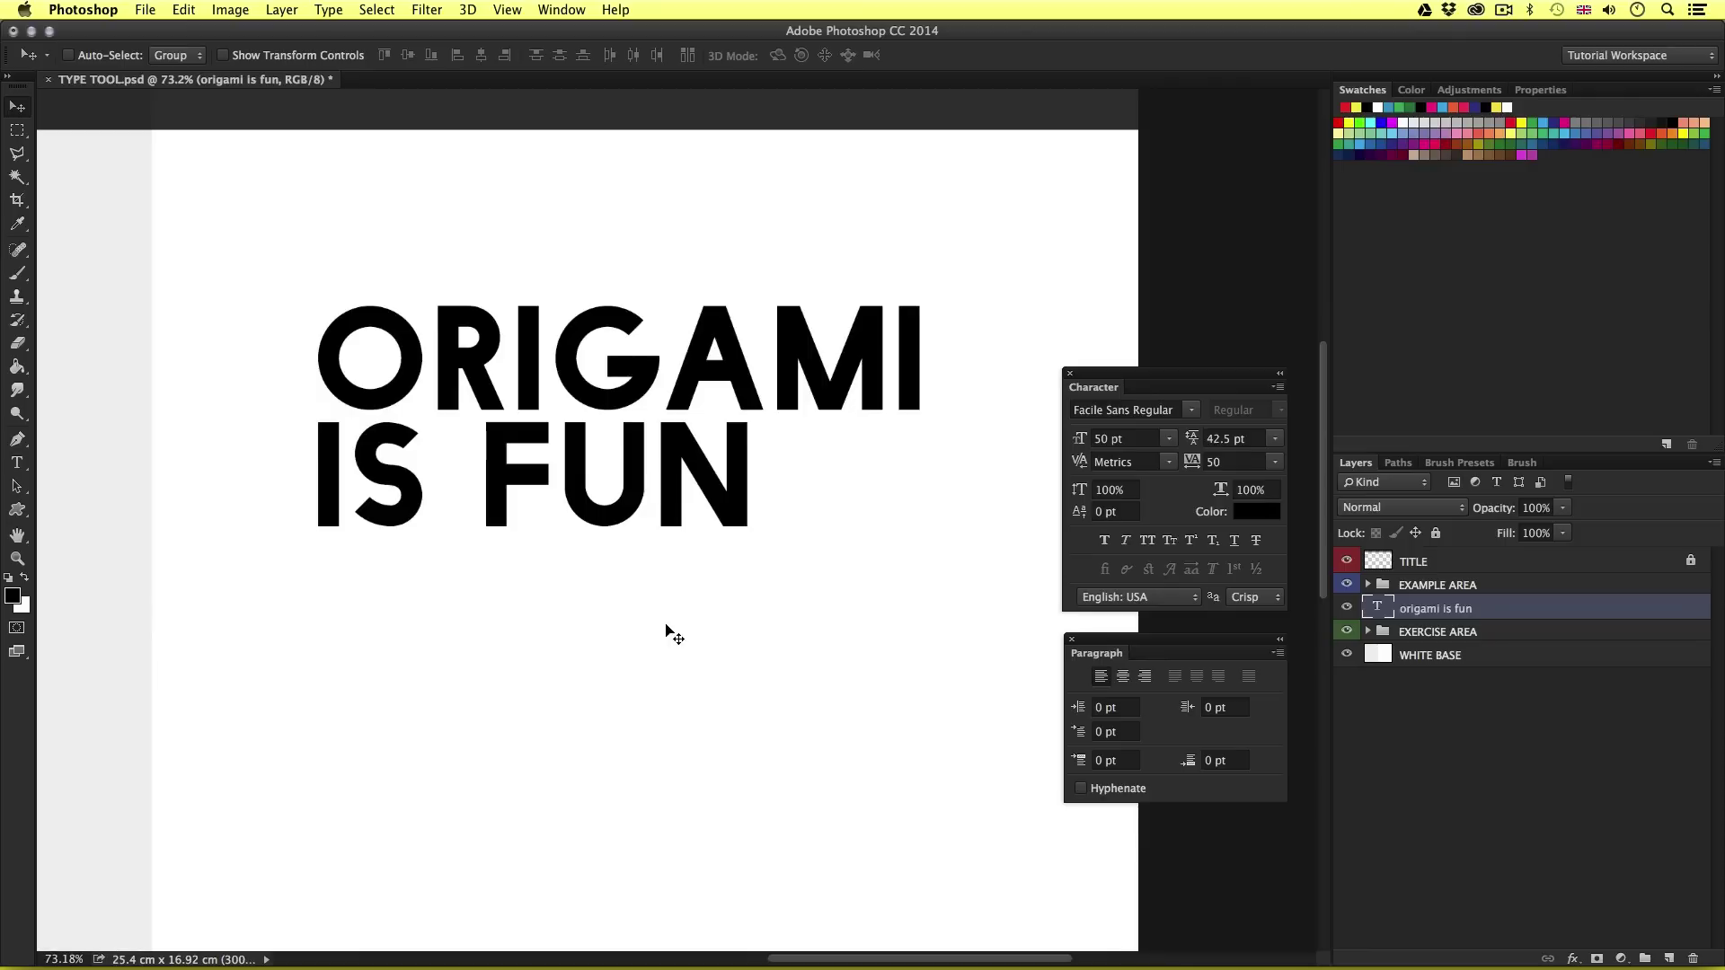
Step: Centre-align both lines of the ORIGAMI IS FUN text, commit, and move it back fully onto the white area
key("t")
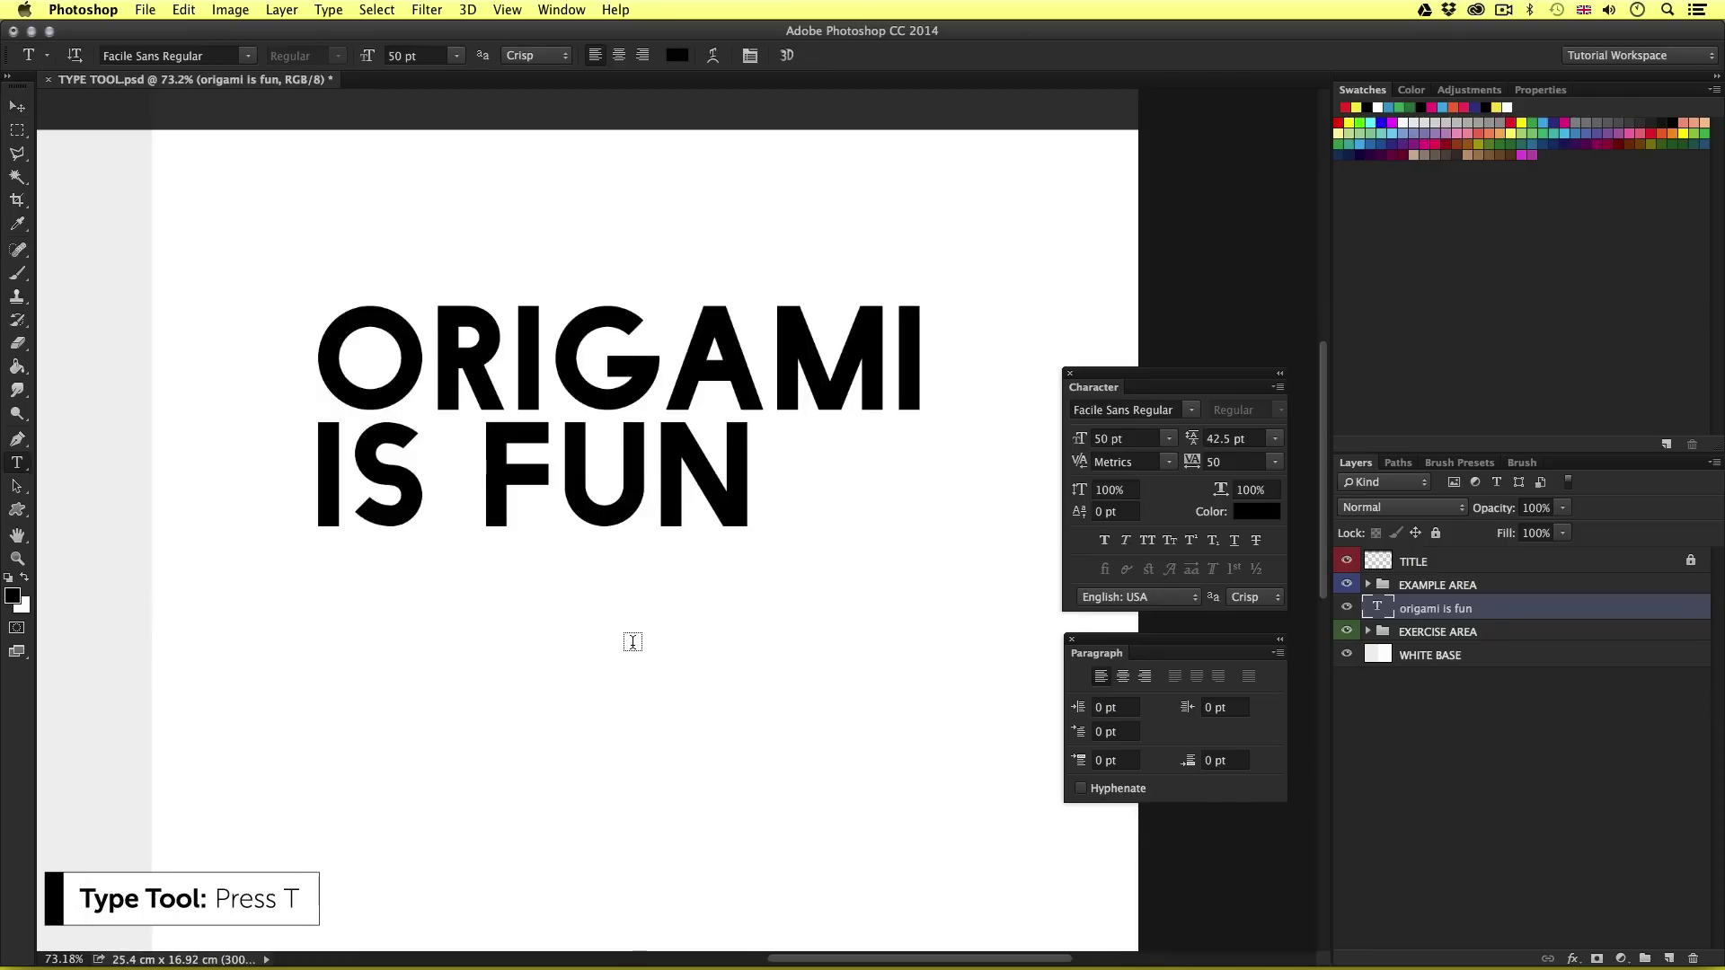
left_click(646, 423)
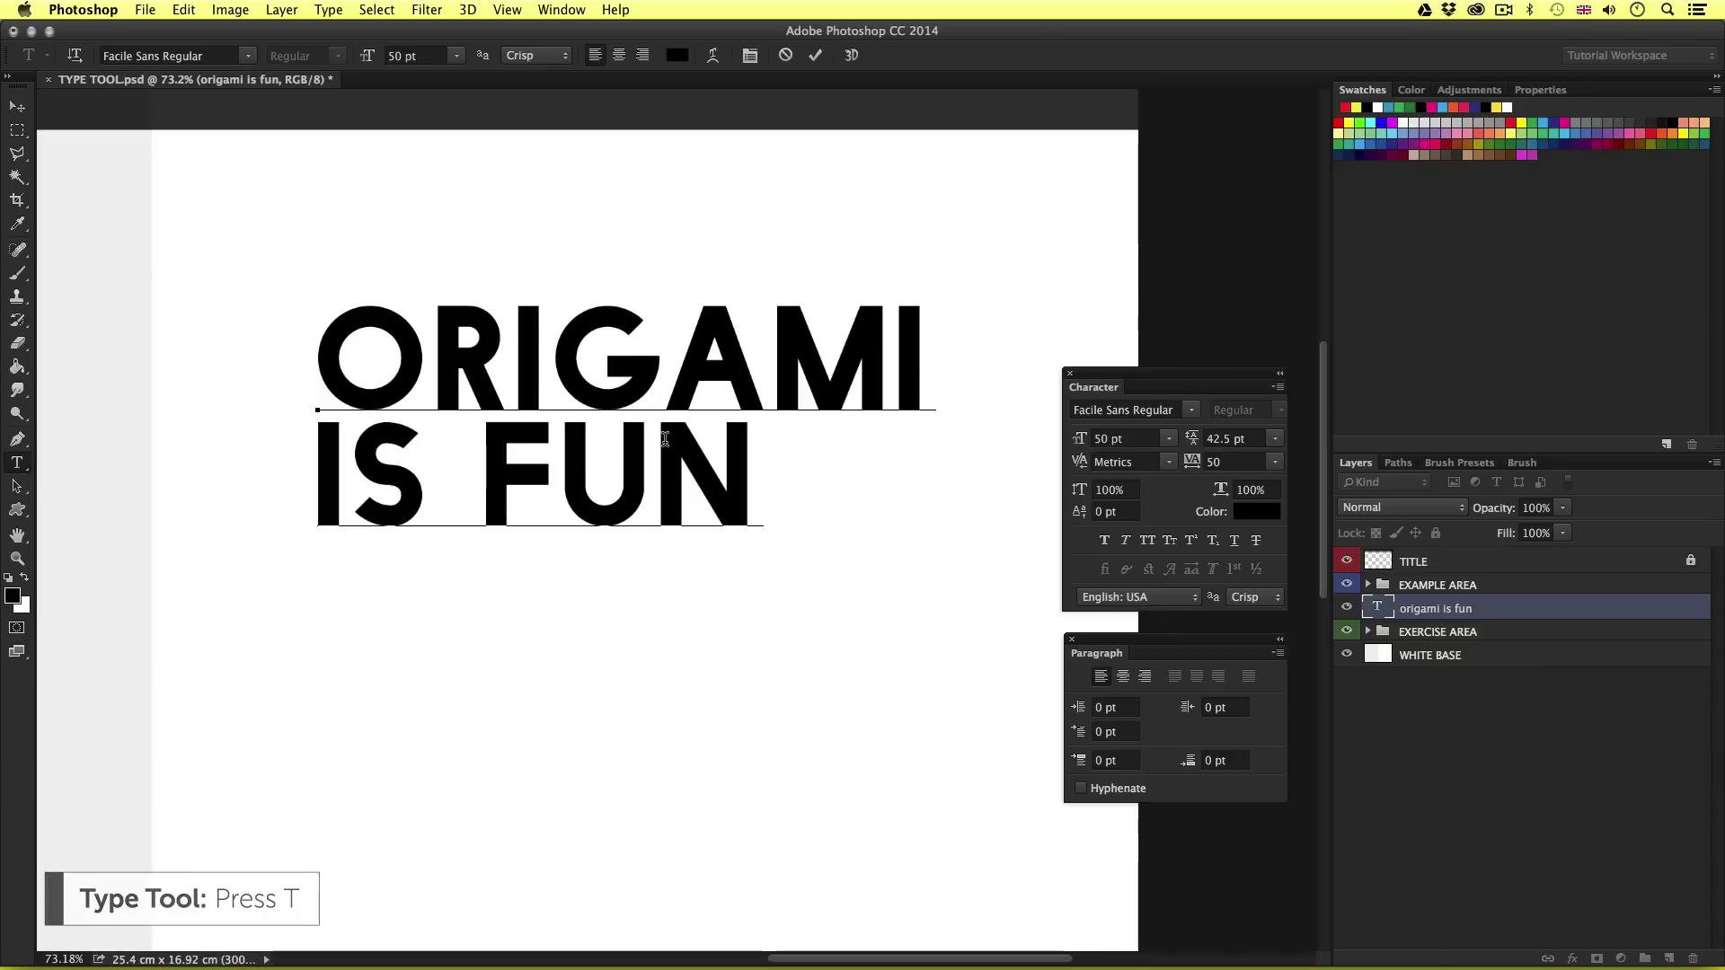
key("super+a")
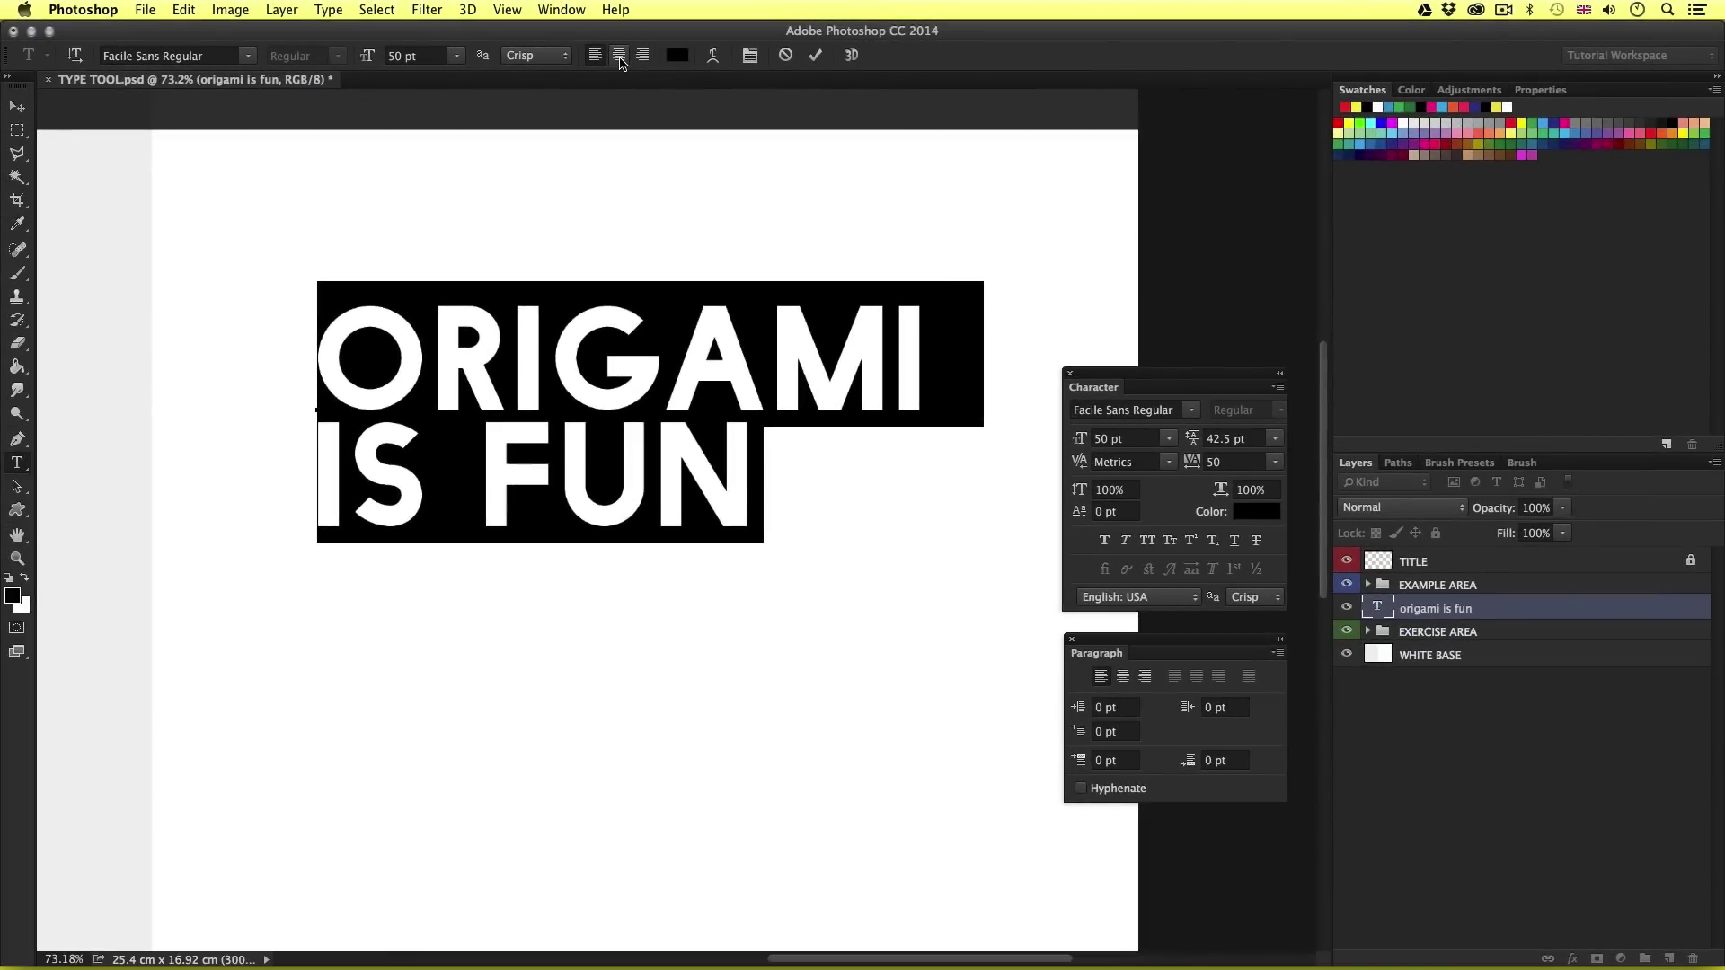
left_click(620, 57)
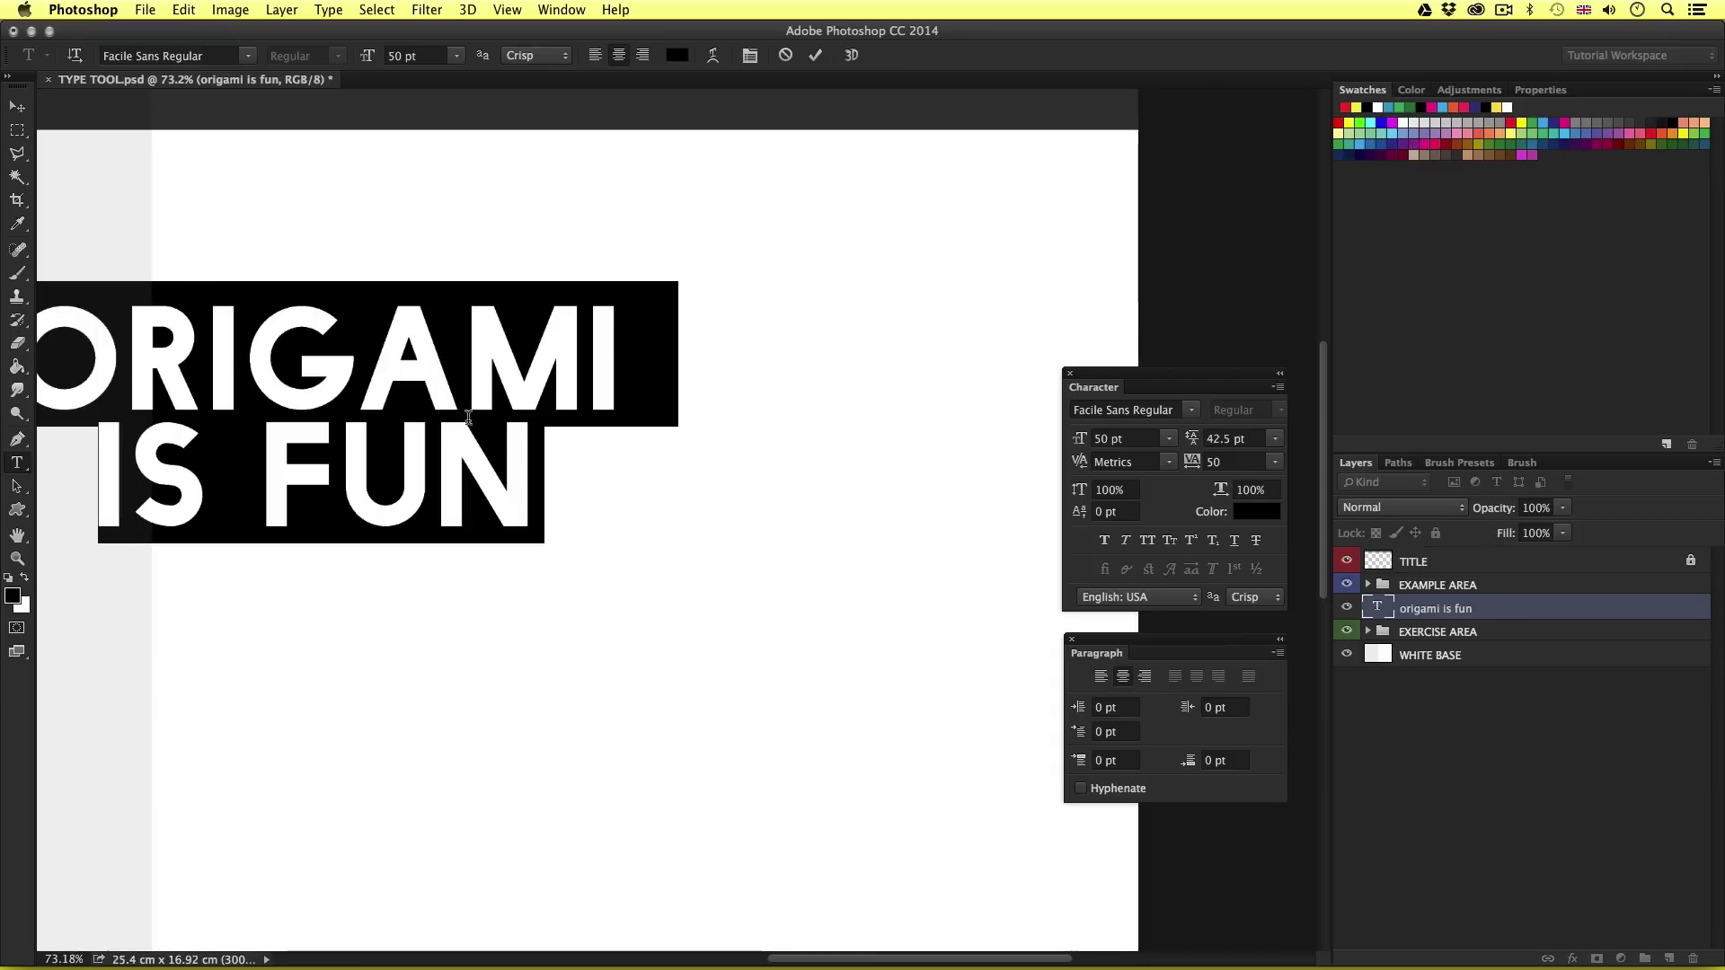
key("super")
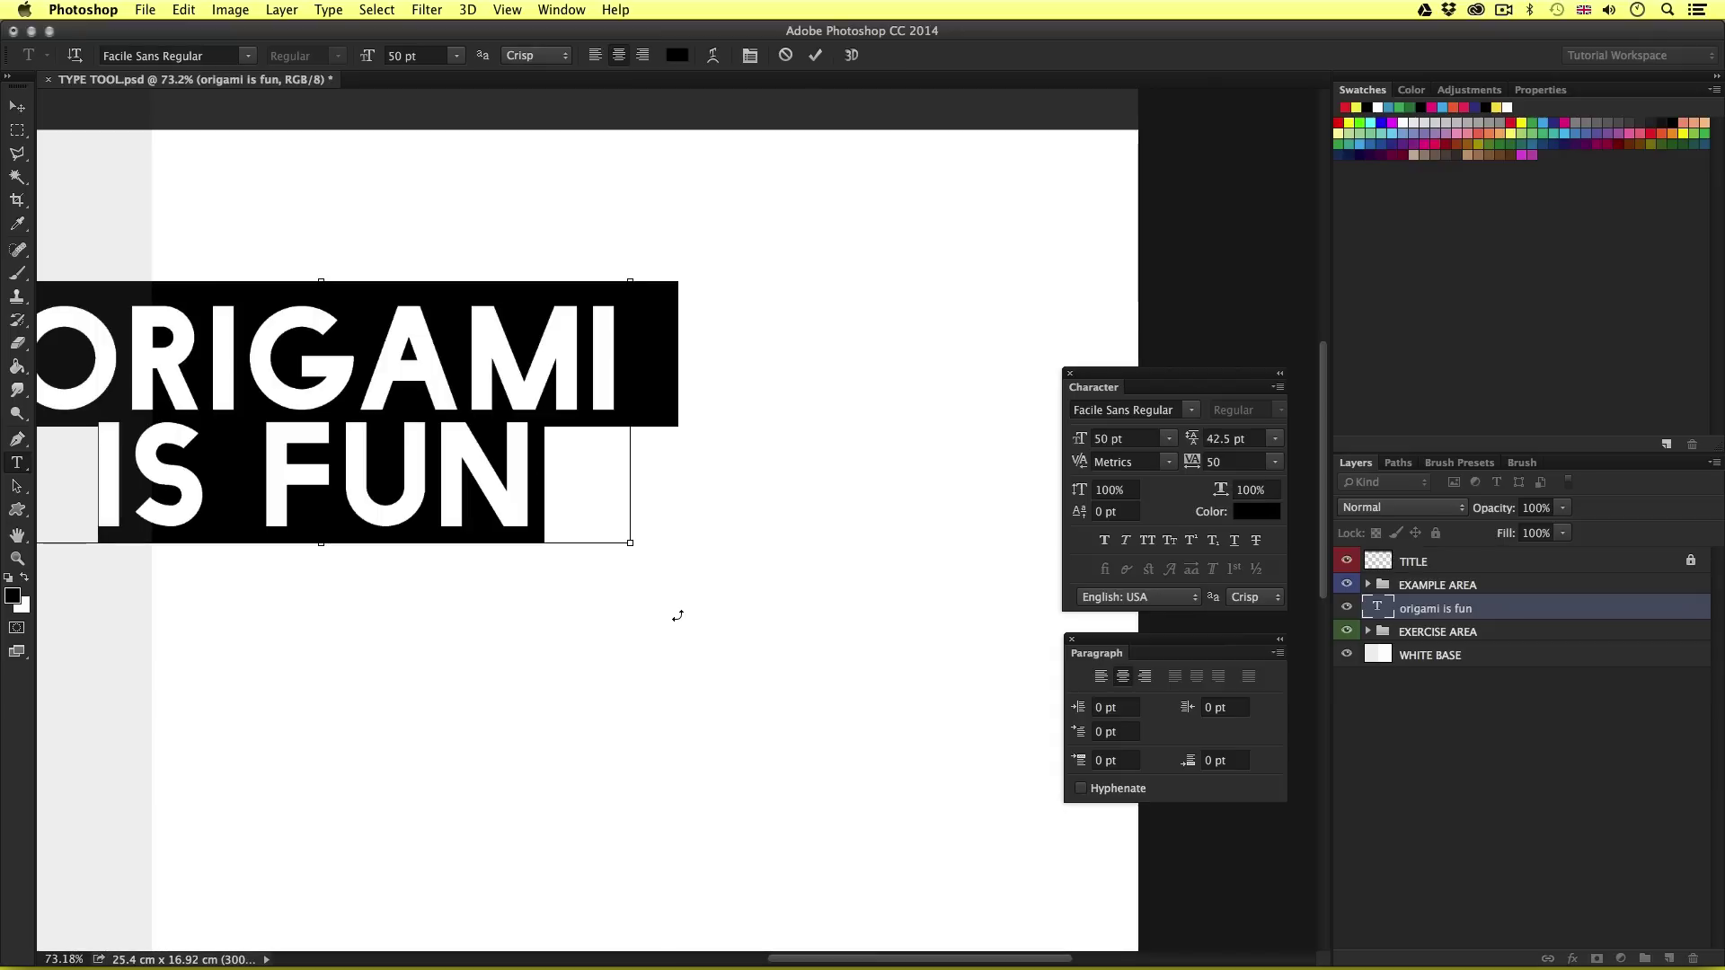
key("super+Return")
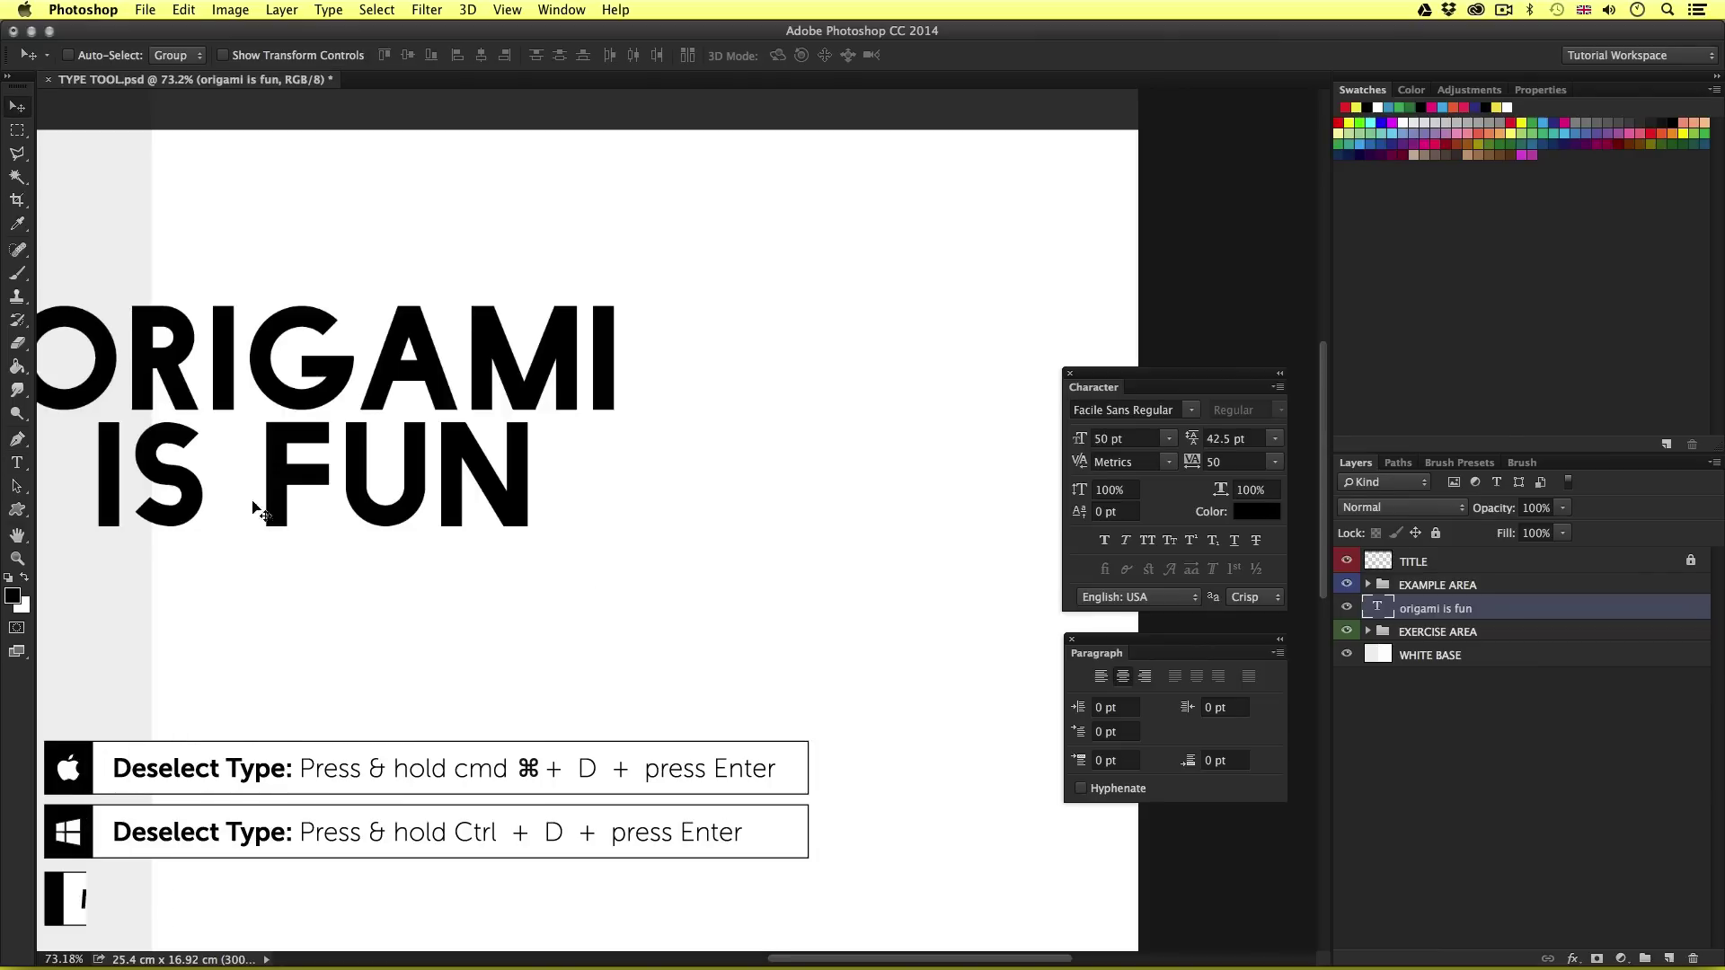
left_click_drag(212, 477, 511, 424)
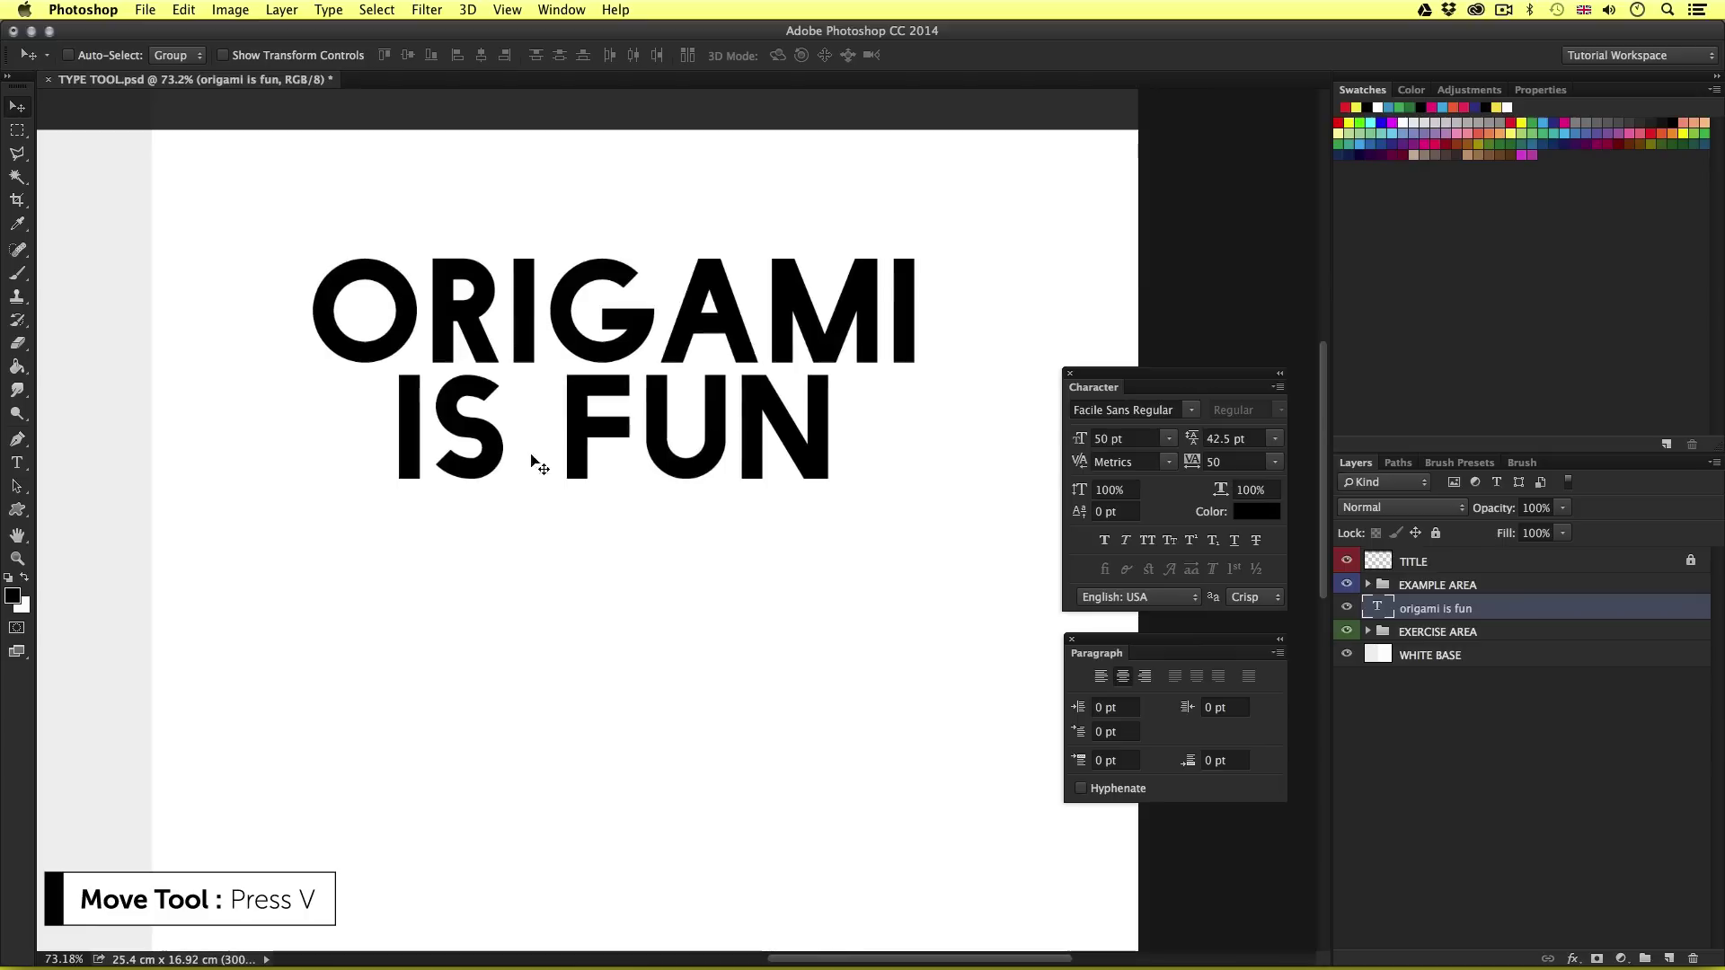
Step: Select the IS FUN line with the Type tool and set its font size to 30 pt
key("t")
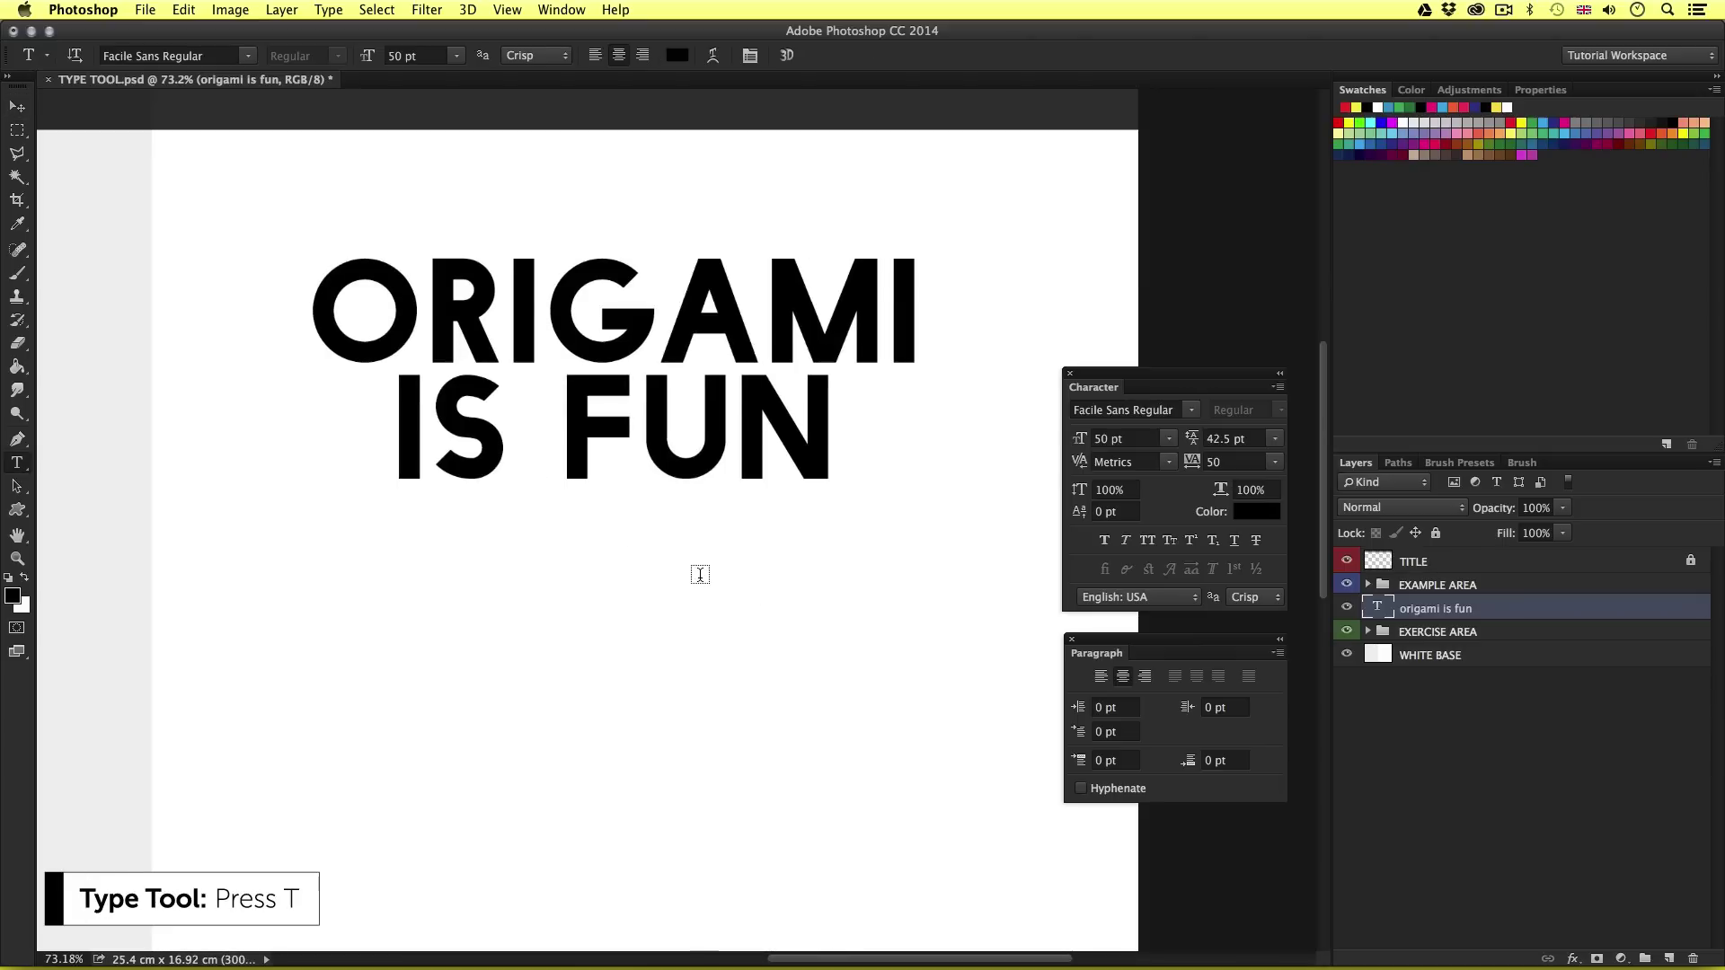
left_click(638, 385)
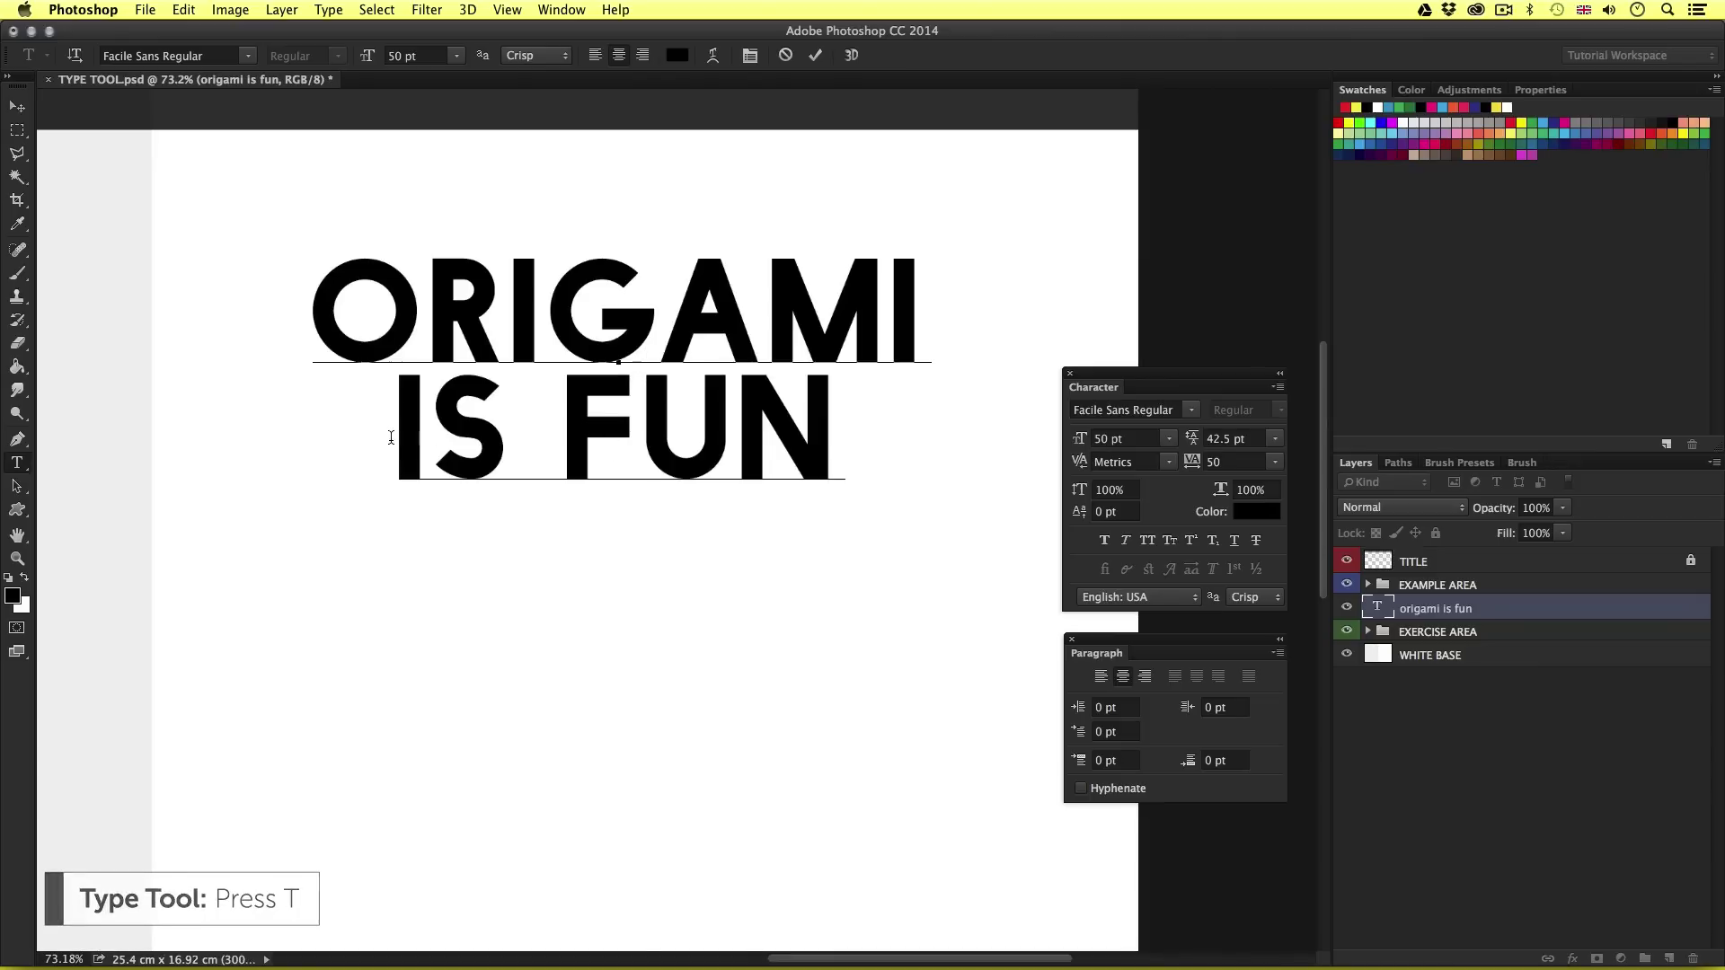
left_click_drag(397, 433, 828, 432)
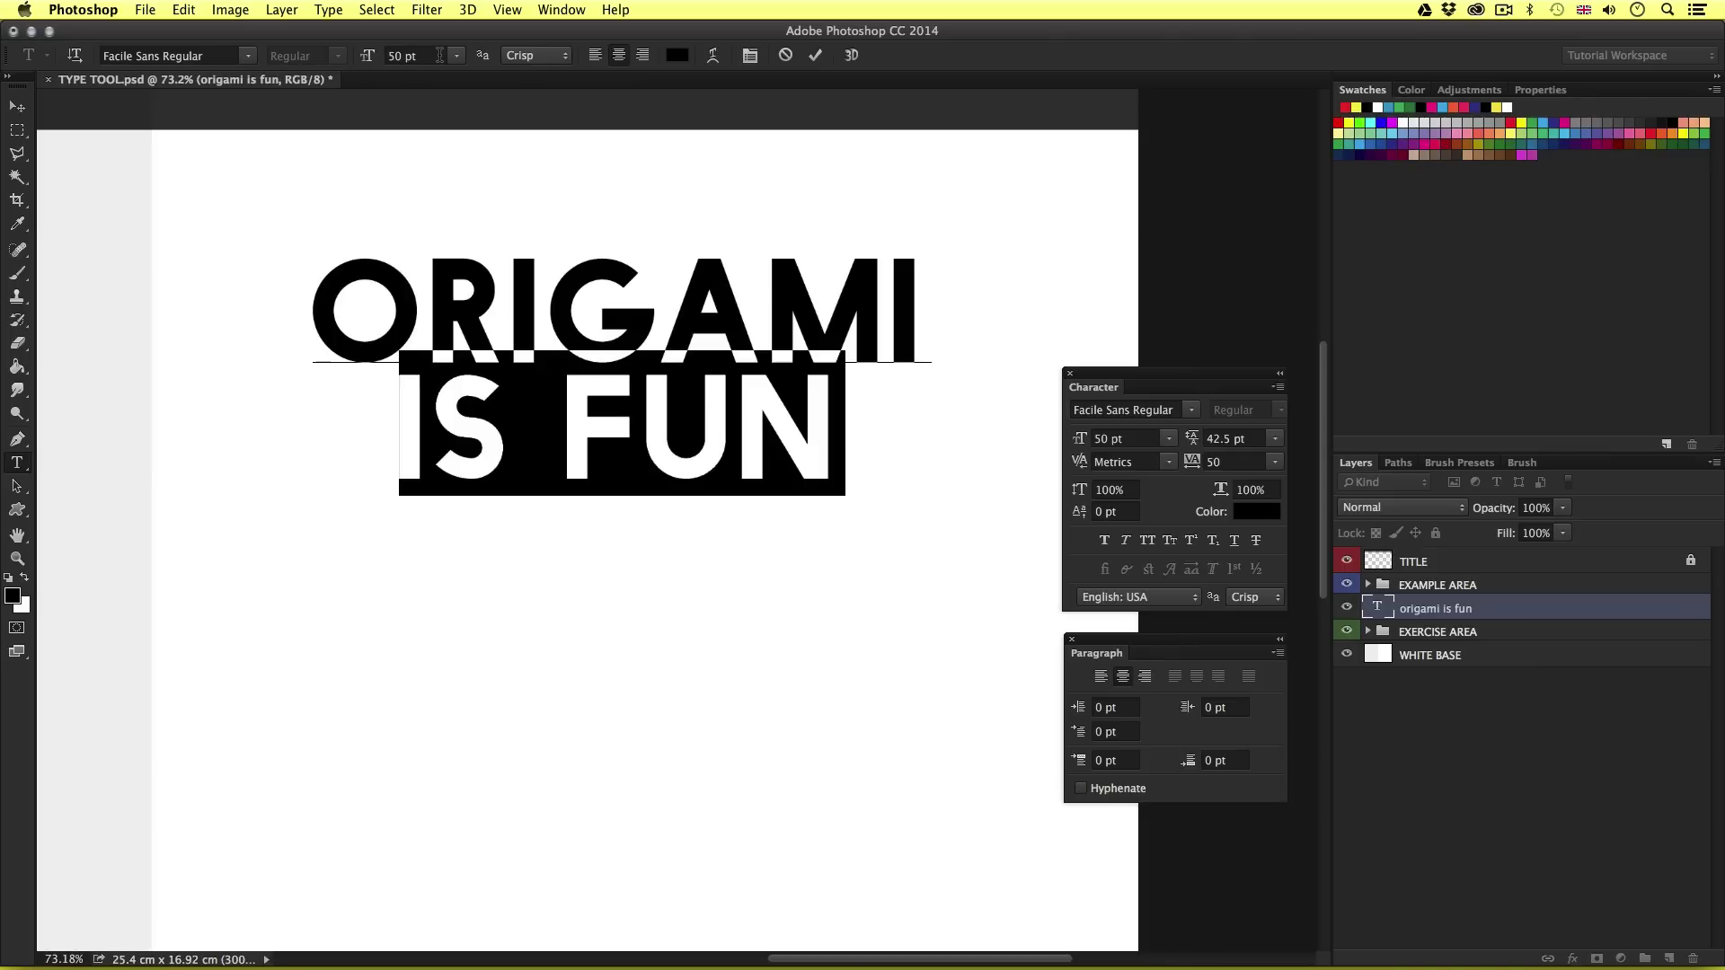
left_click_drag(436, 54, 387, 56)
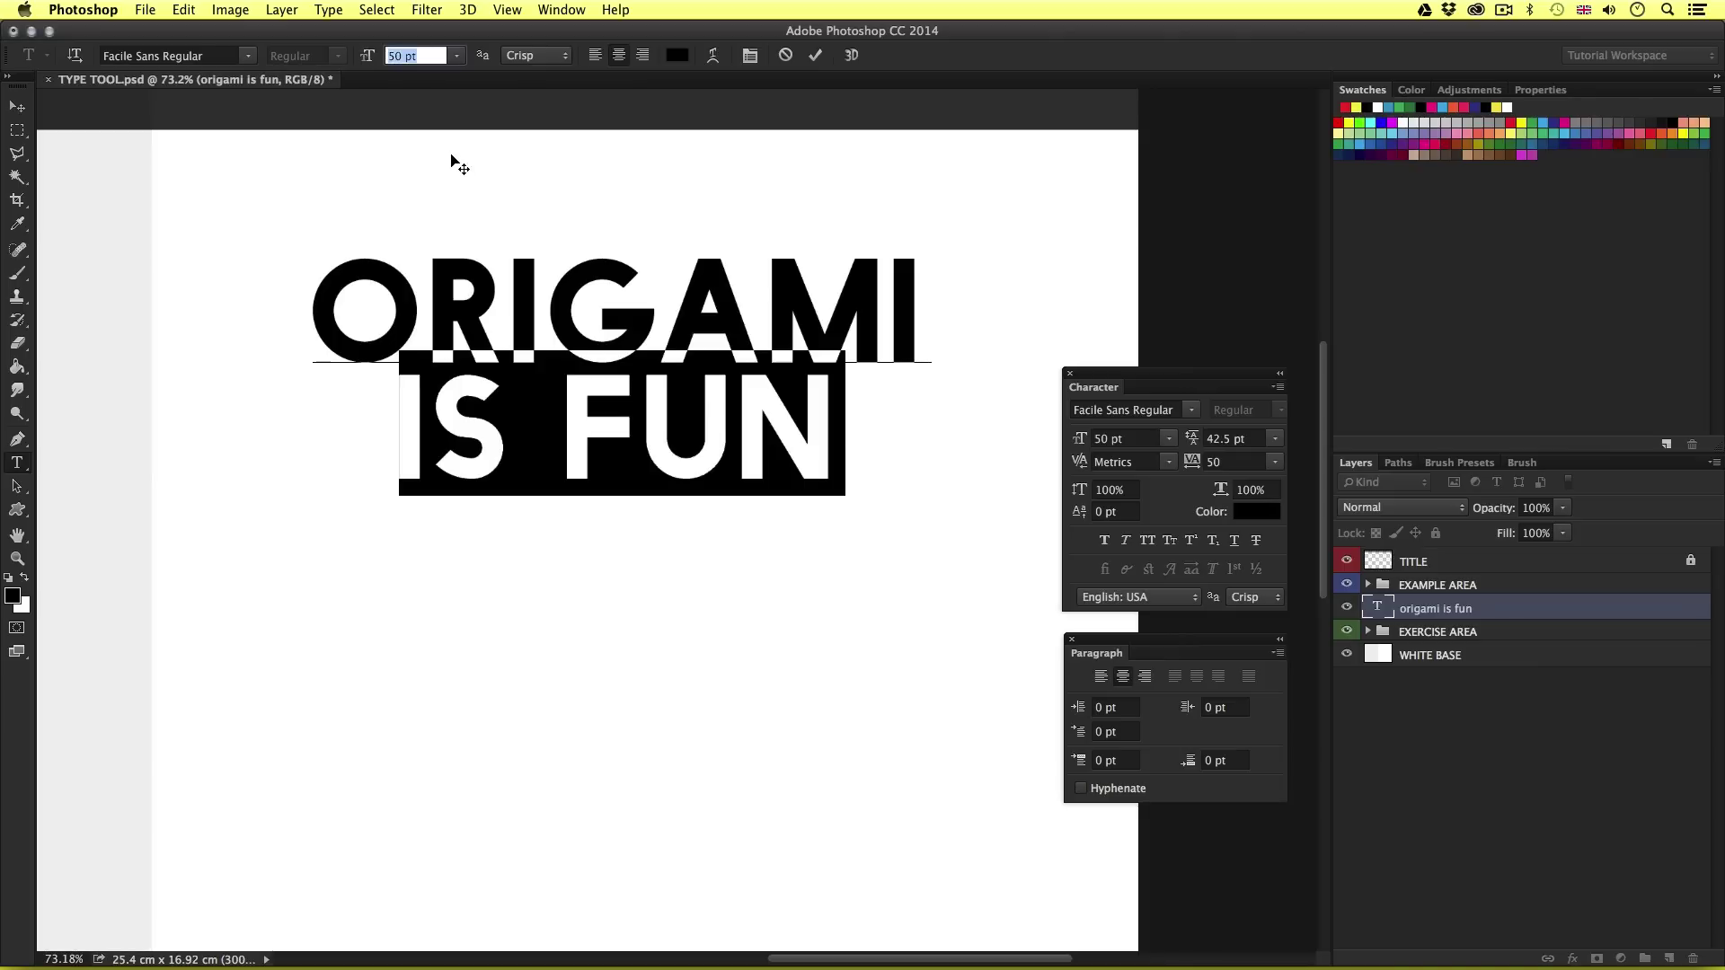
type("30")
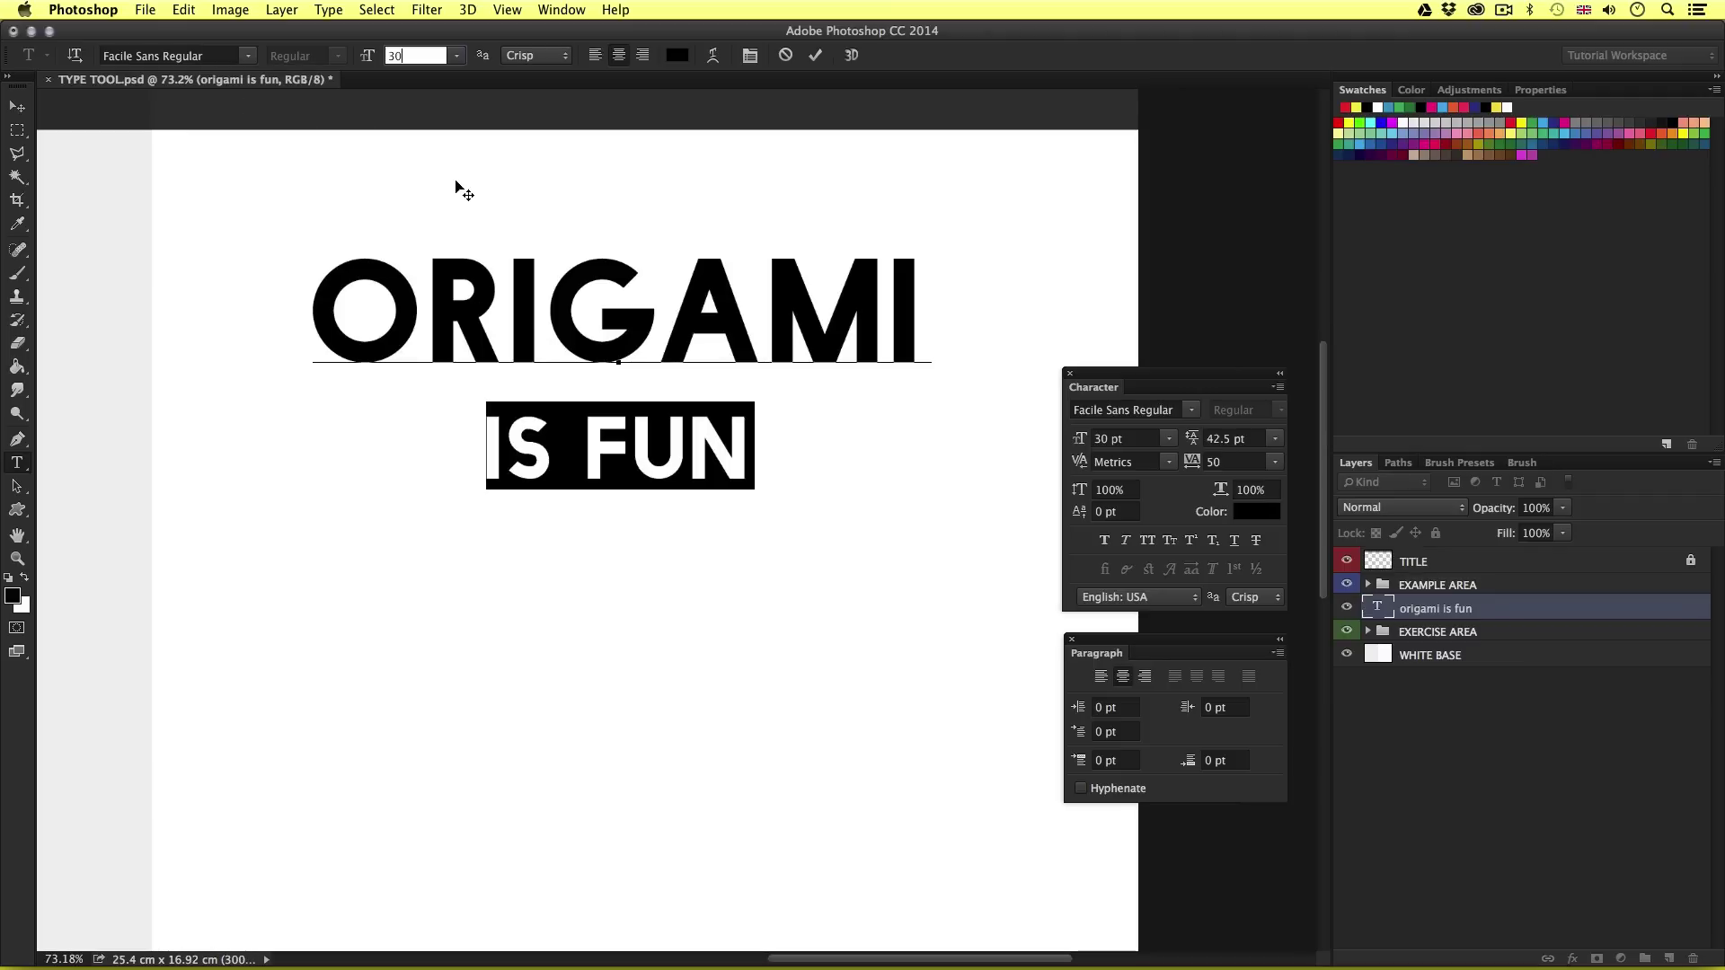
key("Return")
Step: Change the font of the second line to League Spartan Bold
left_click(183, 54)
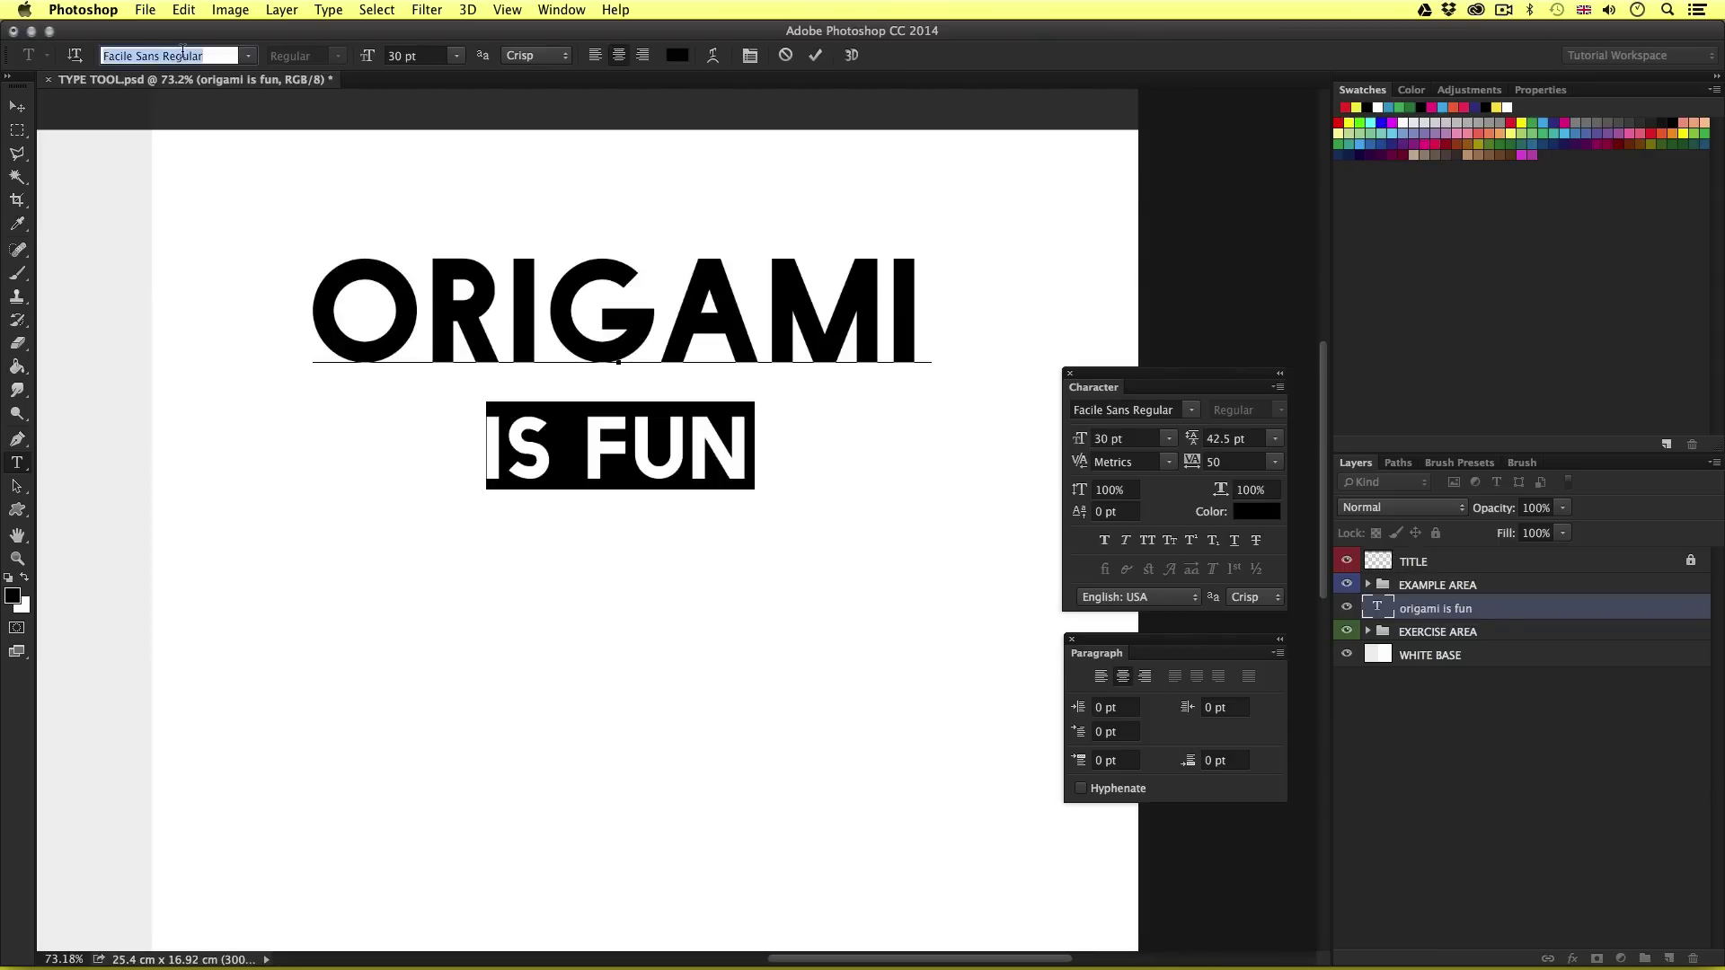
type("lea")
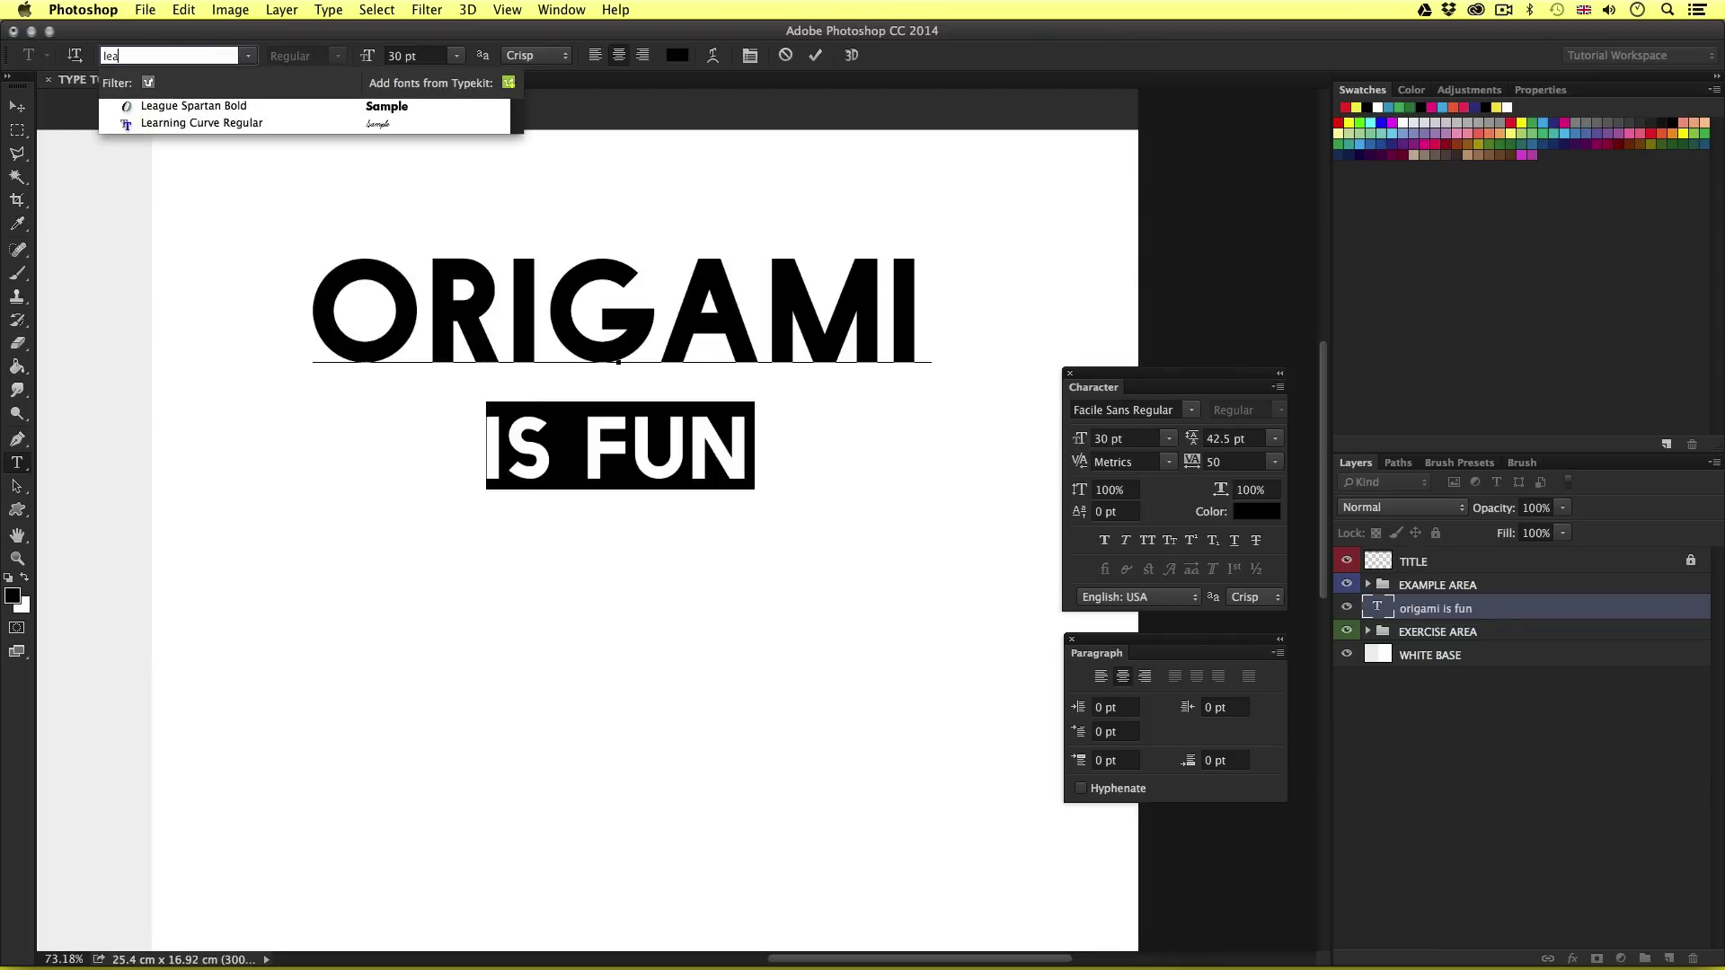
type("u")
key("BackSpace")
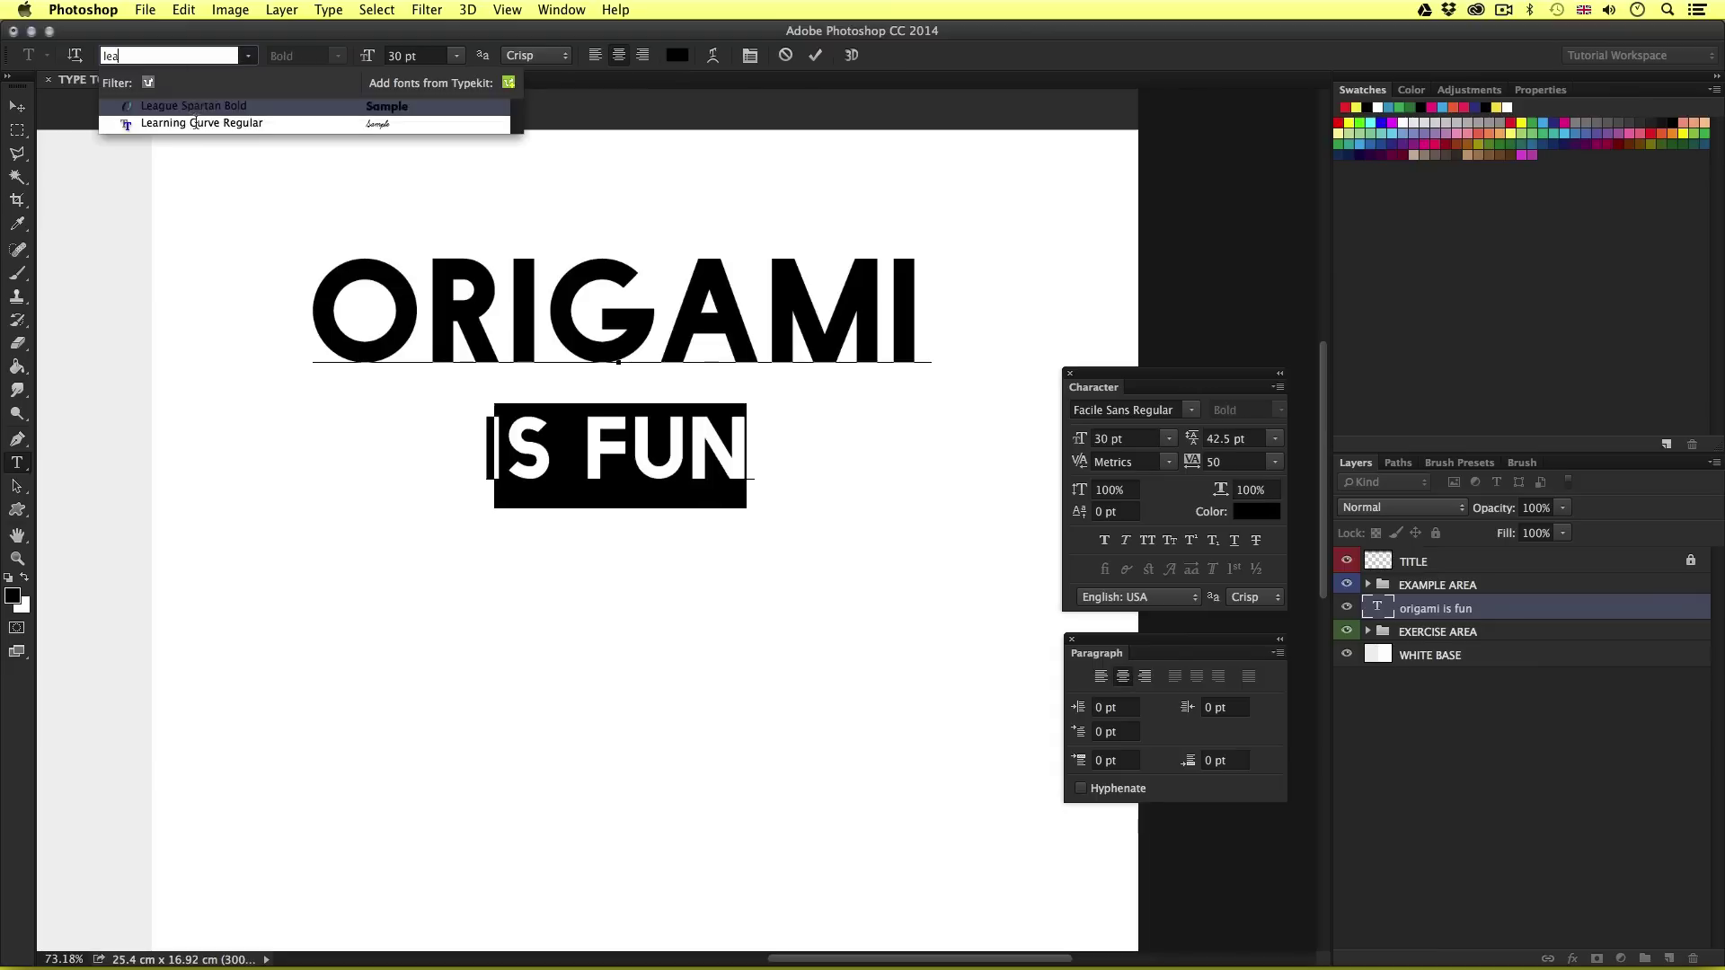
left_click(197, 115)
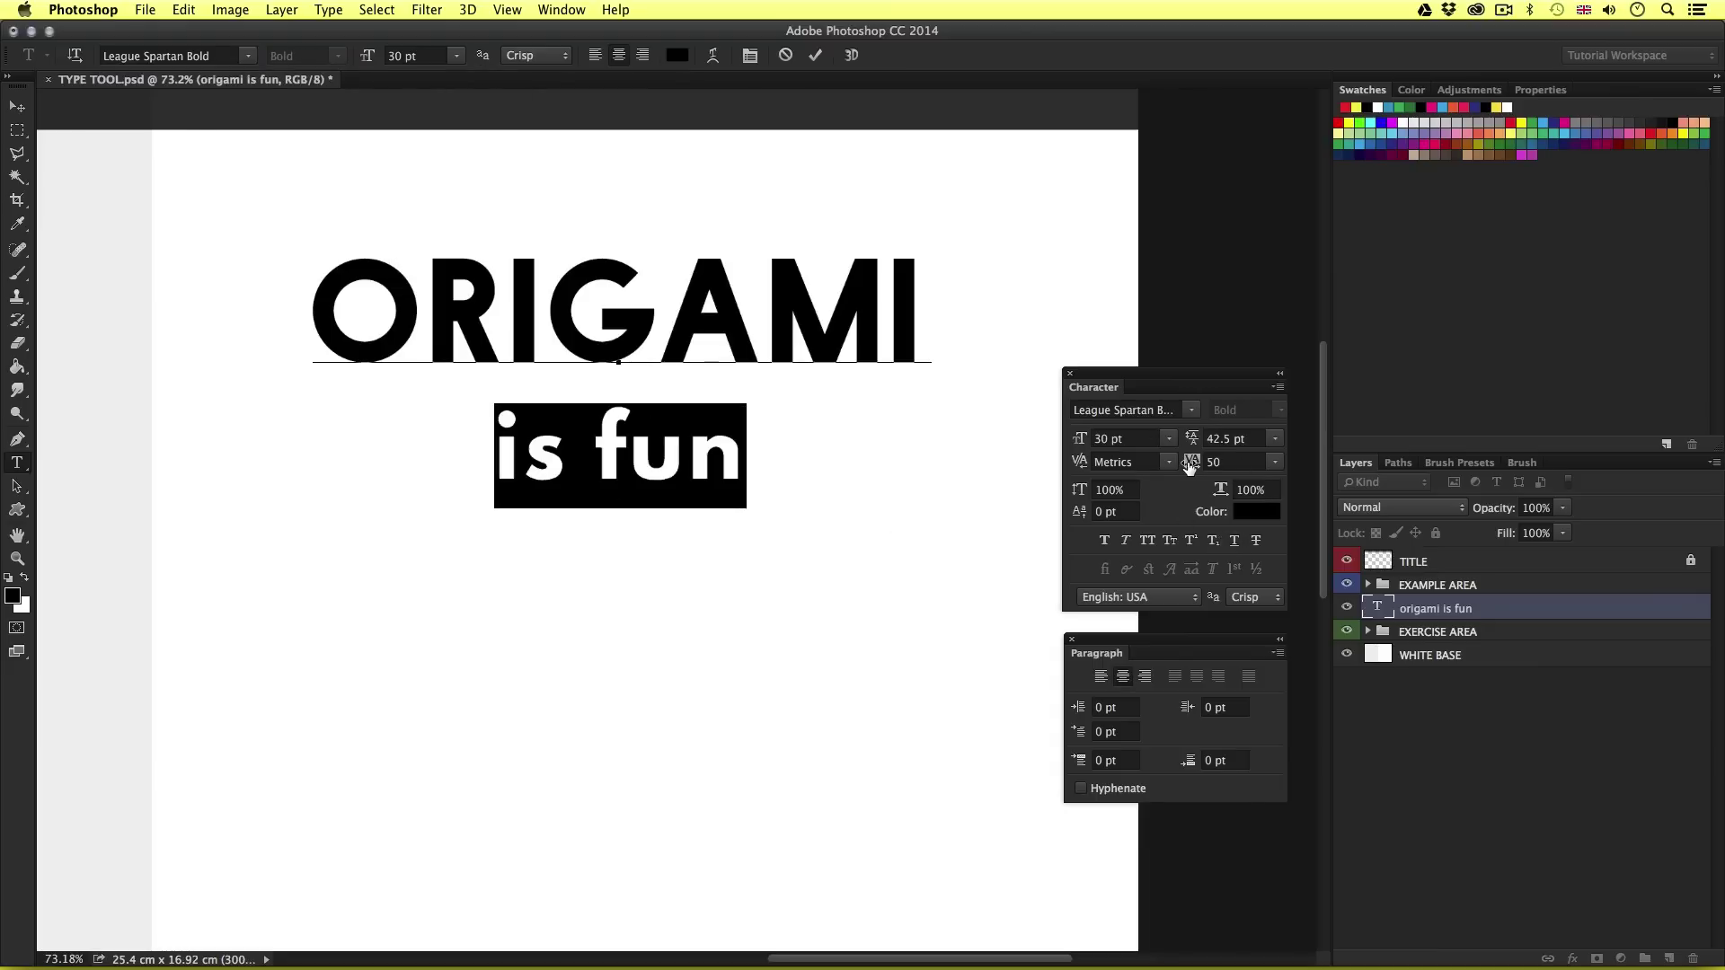
Step: Widen the tracking of the second line to 810 and set the leading of both lines to 33.5 pt
left_click_drag(1189, 465, 1224, 479)
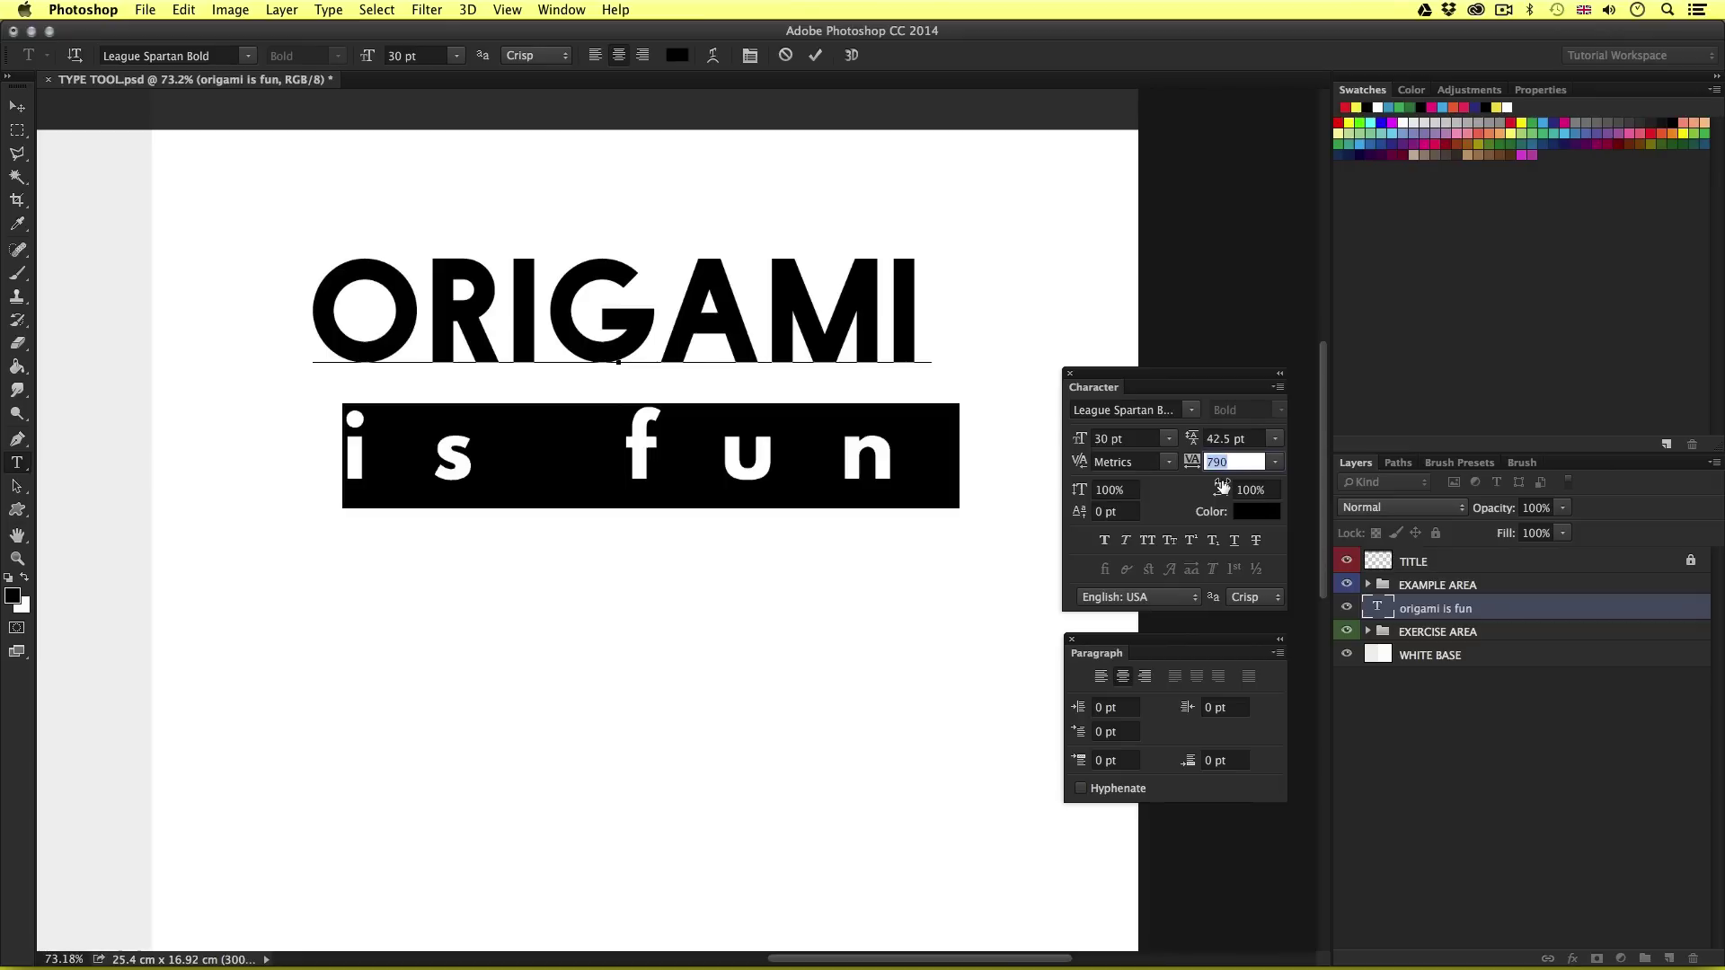
left_click_drag(1222, 486, 1225, 487)
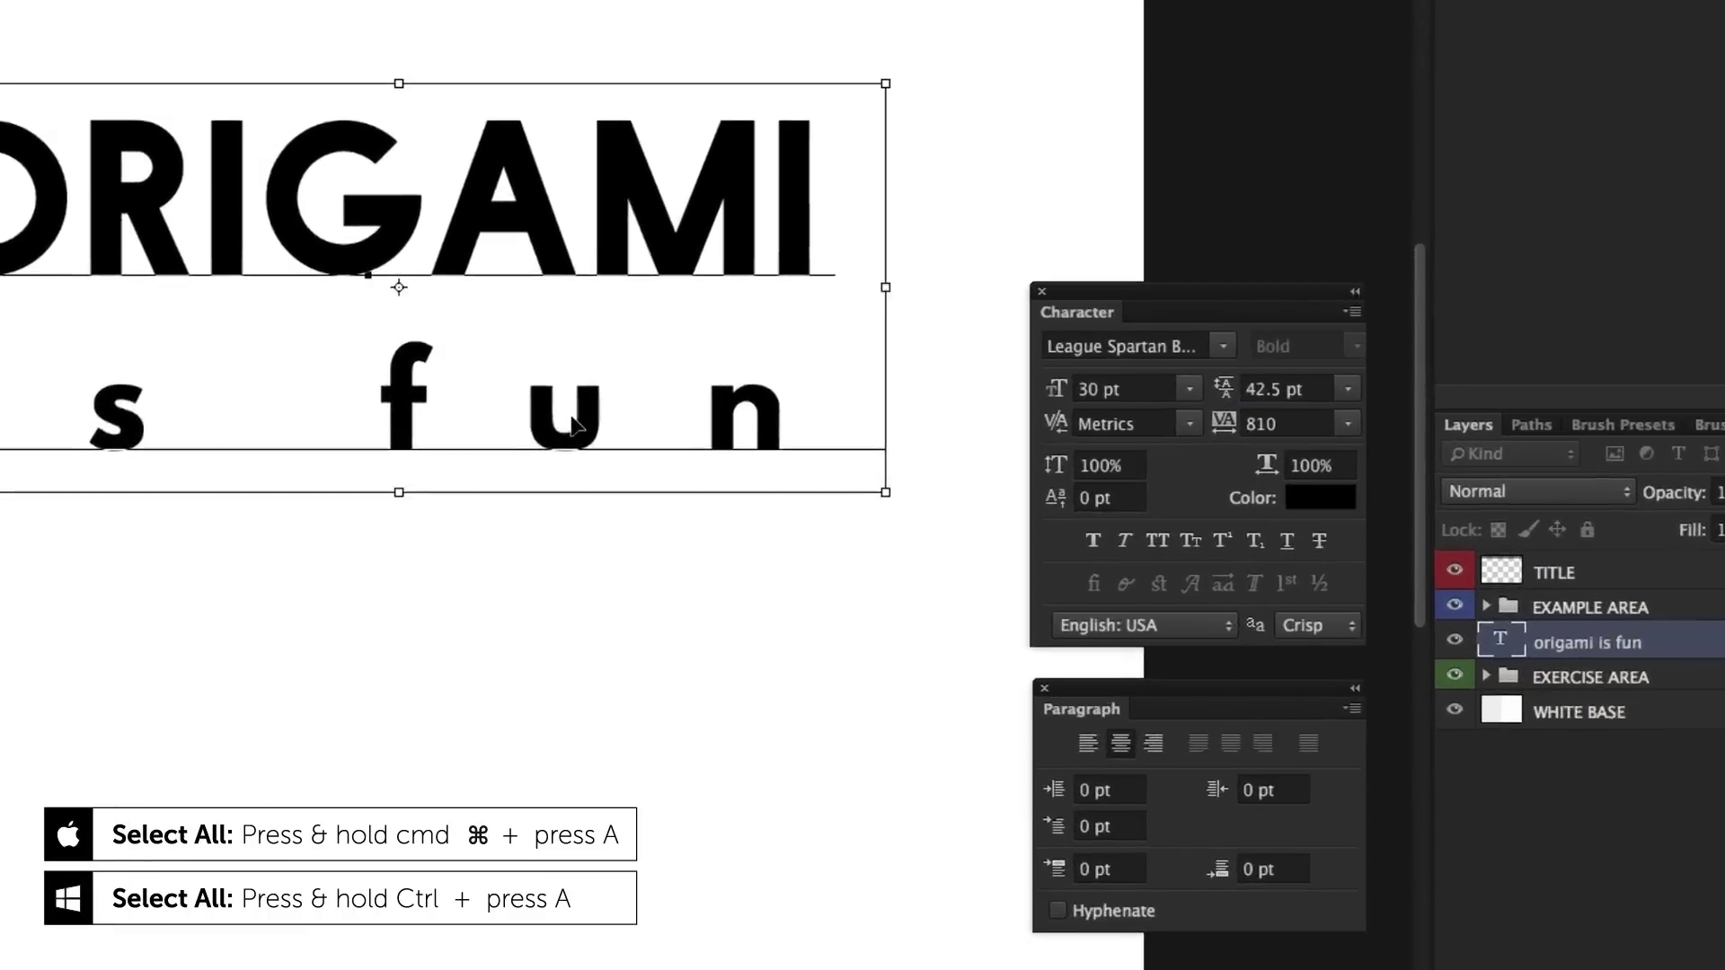
key("super+a")
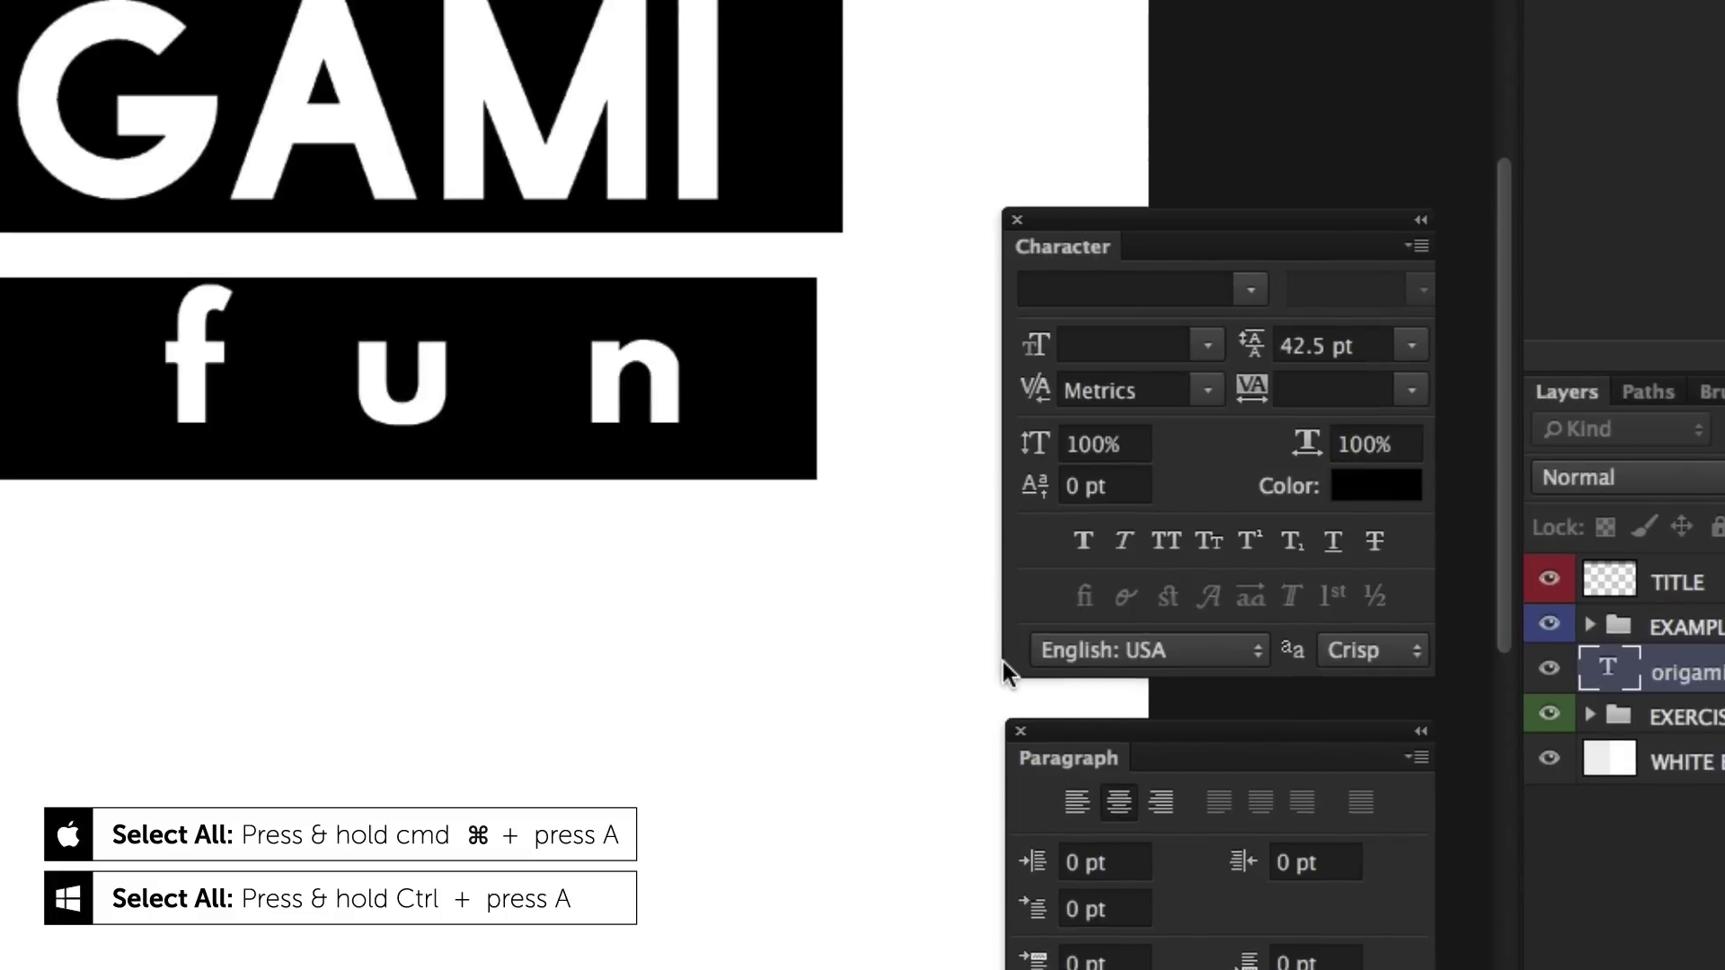
left_click_drag(1268, 342, 1185, 443)
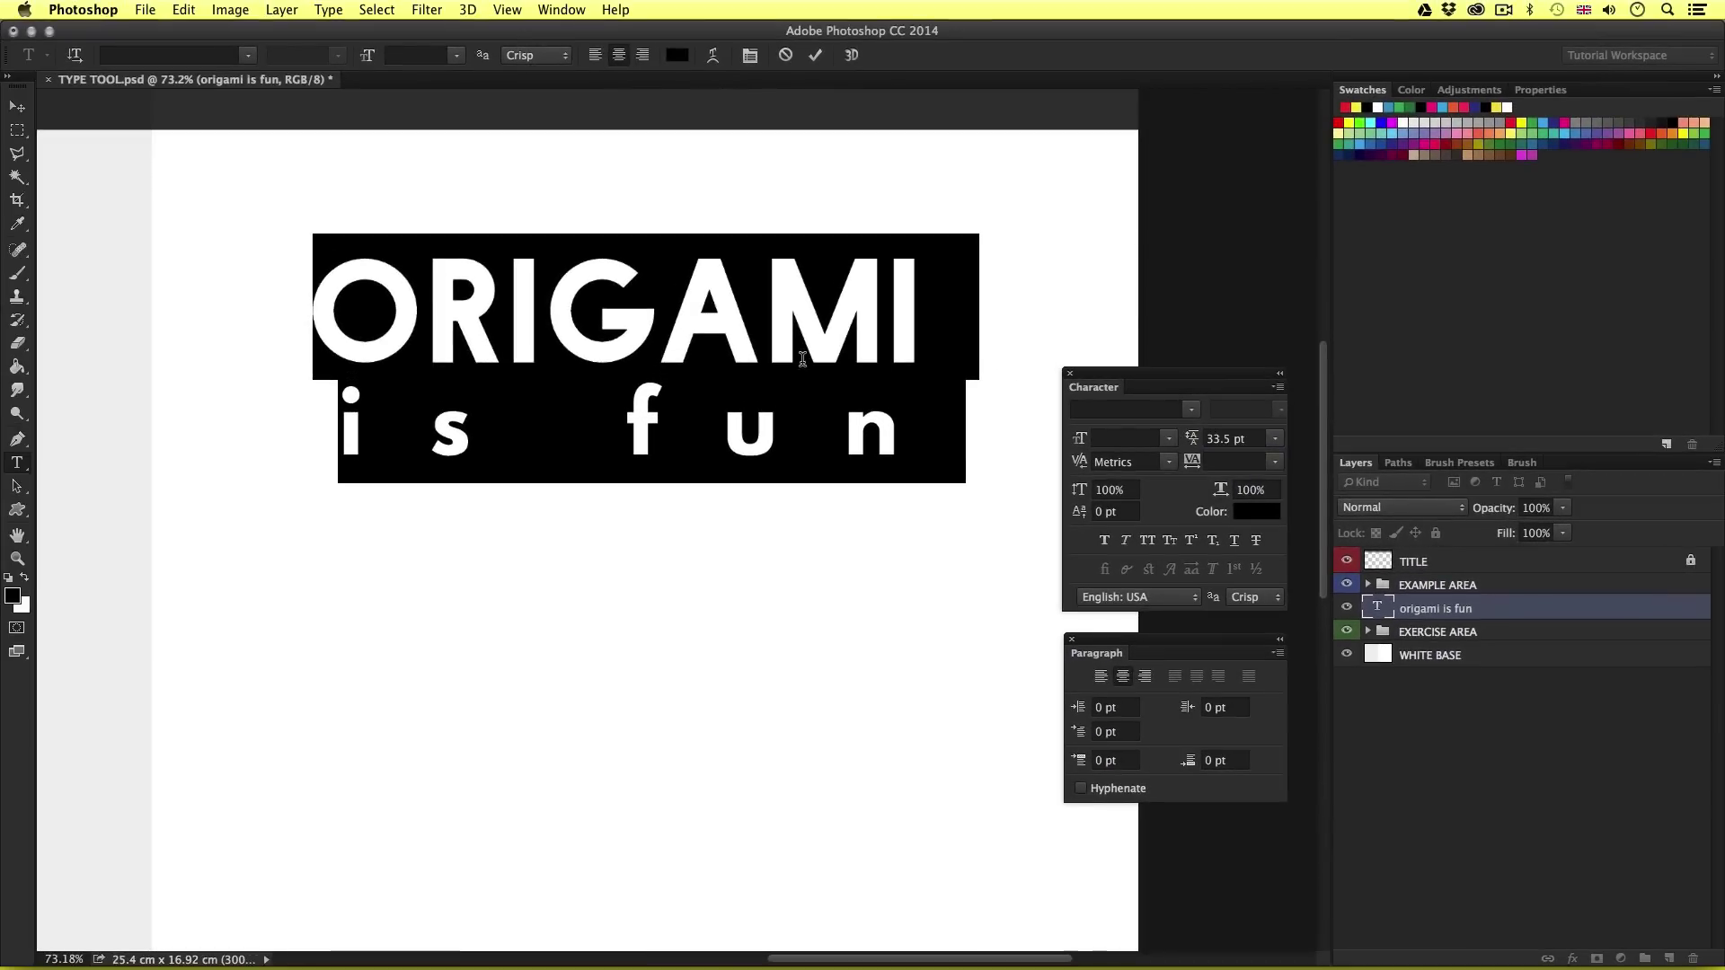
Step: Colour the word ORIGAMI bright red (#f80606) and commit the text
left_click(711, 314)
left_click_drag(925, 321, 295, 335)
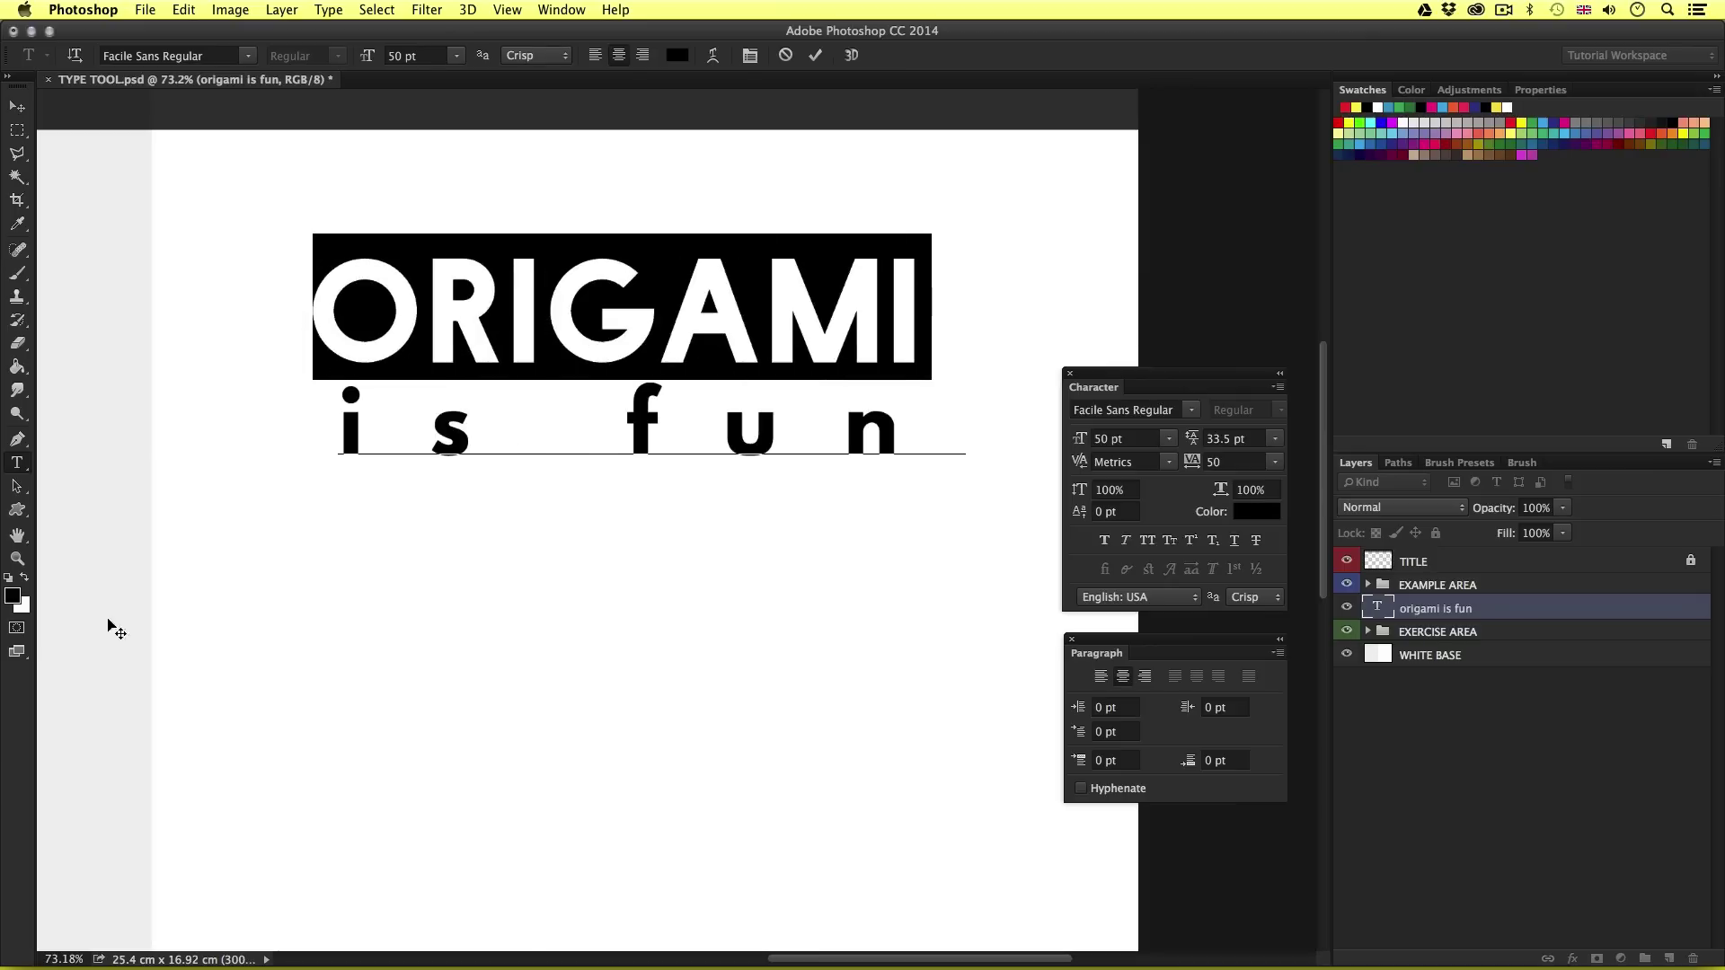
left_click(19, 599)
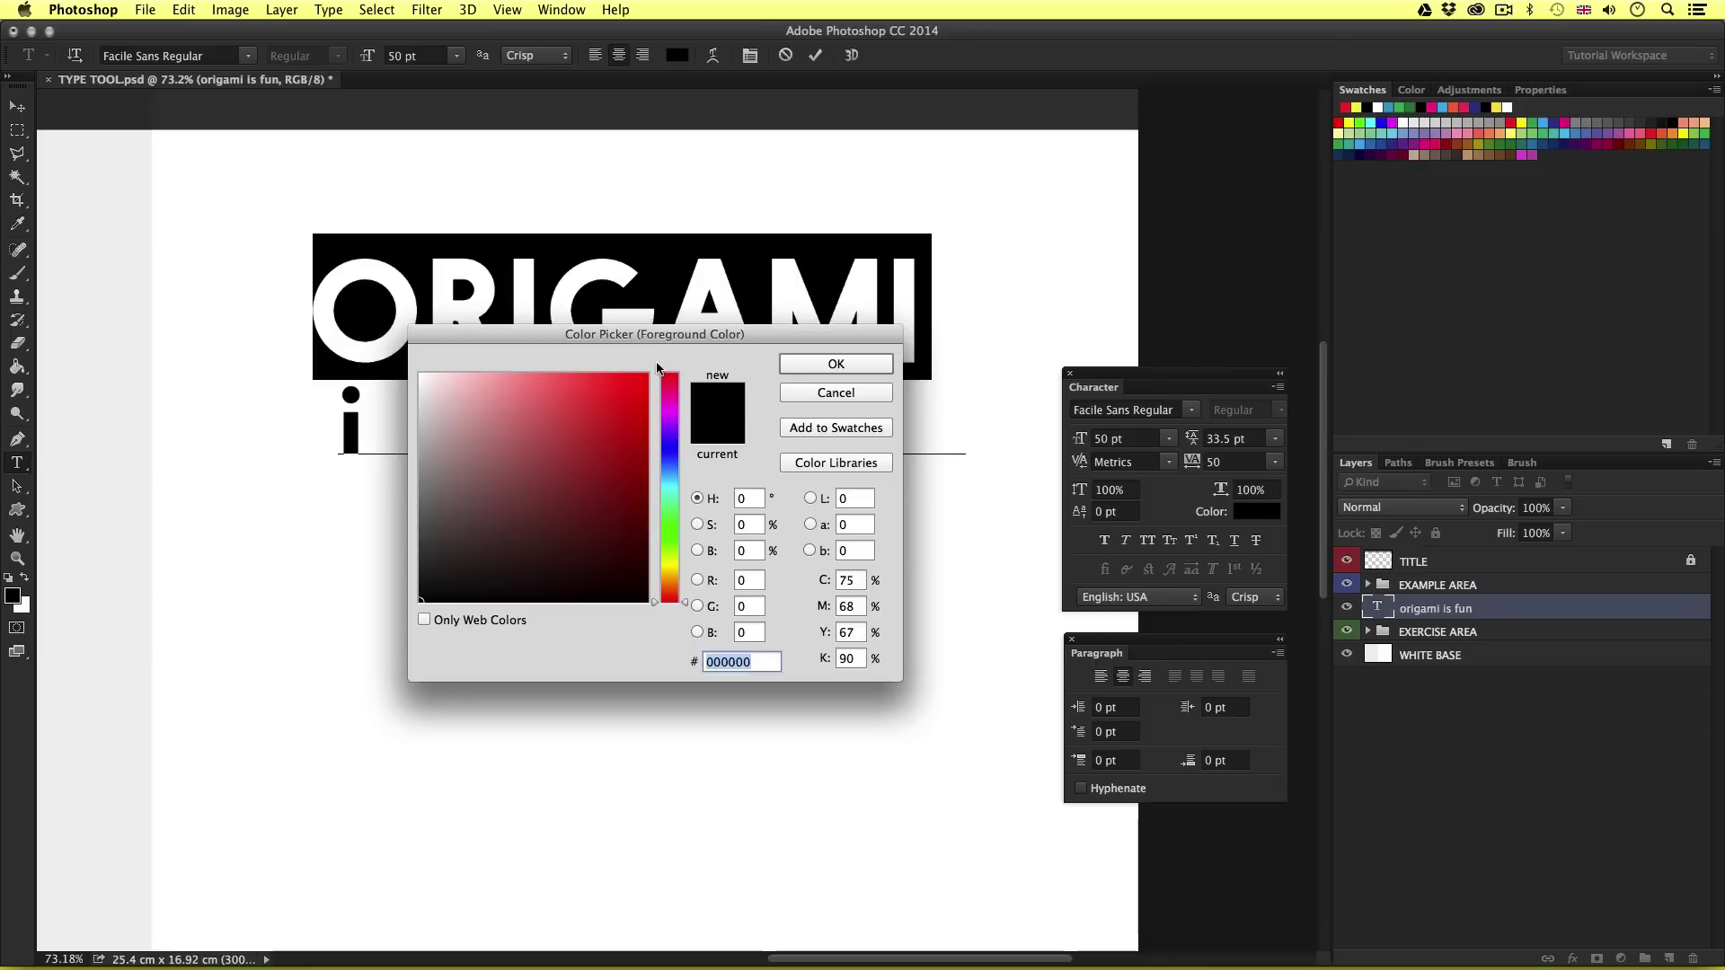
left_click(643, 380)
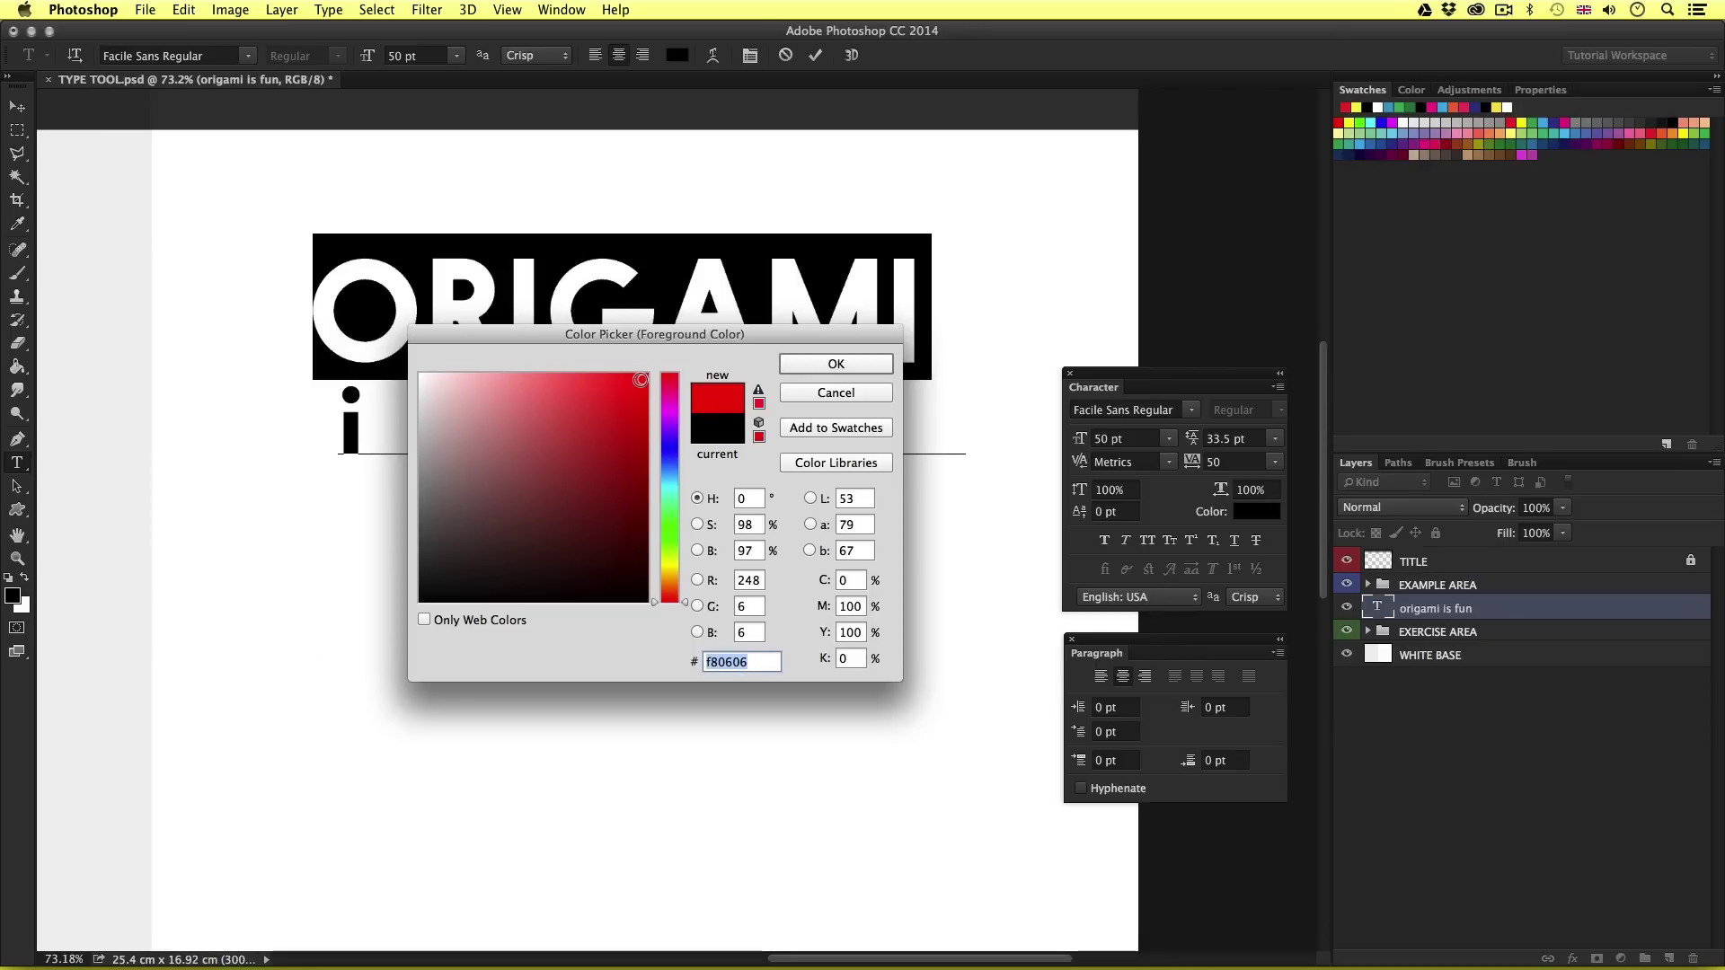
left_click(833, 366)
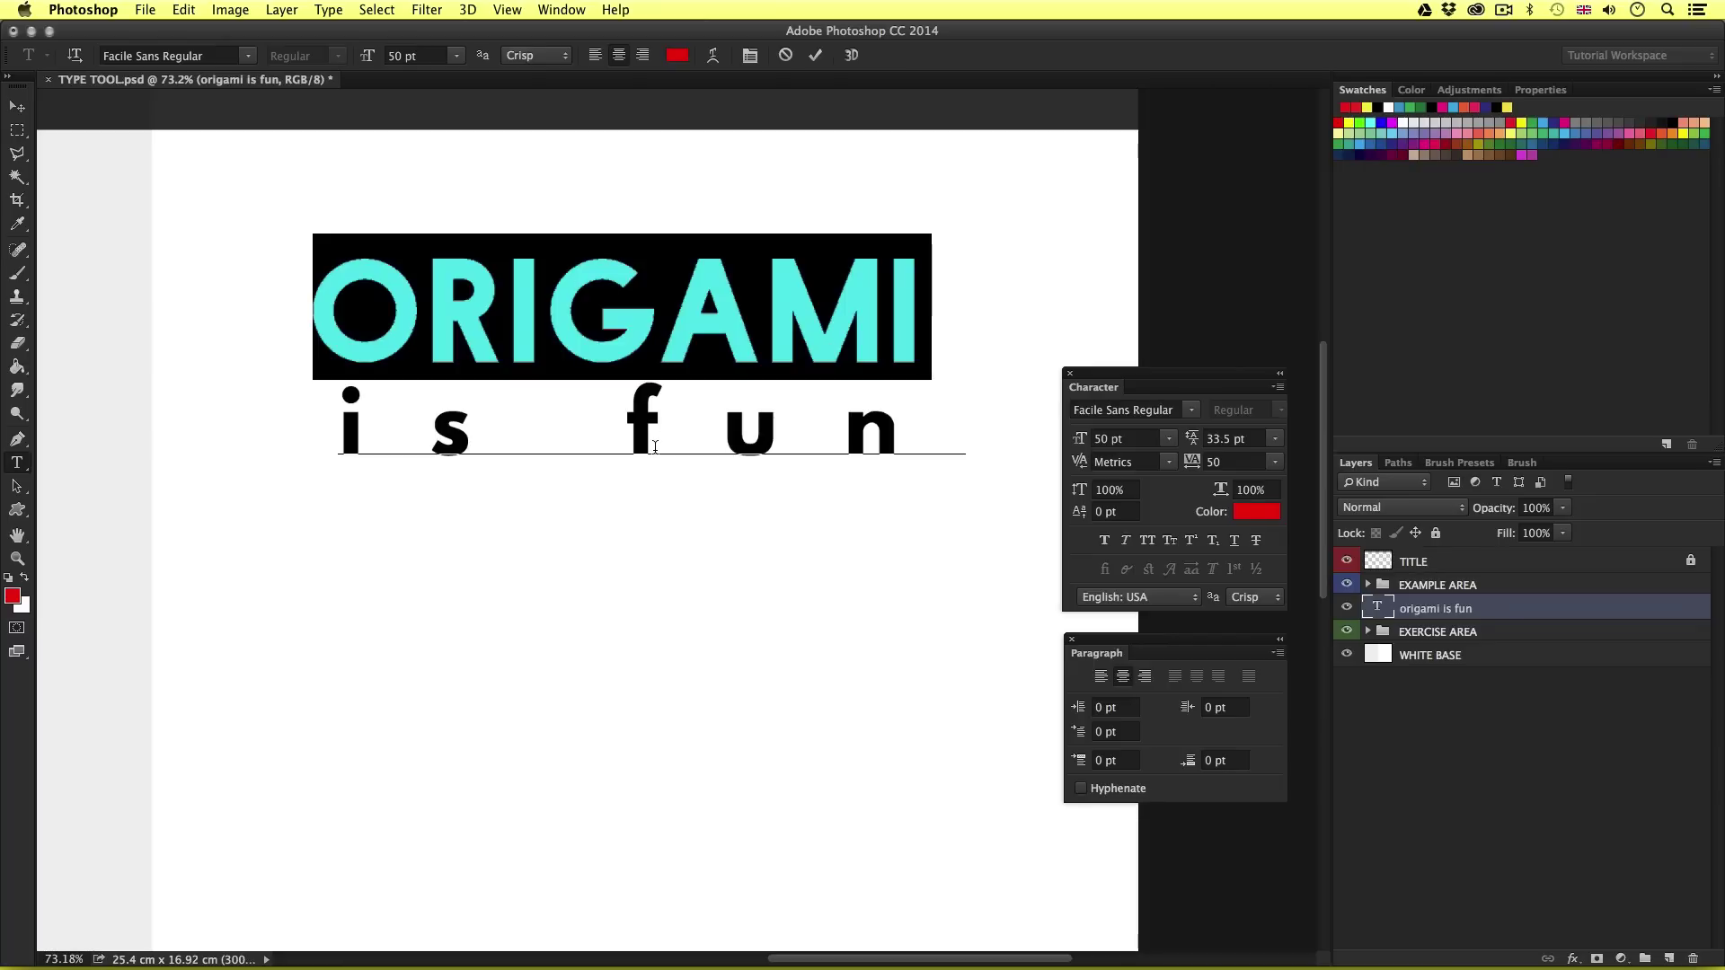
key("super")
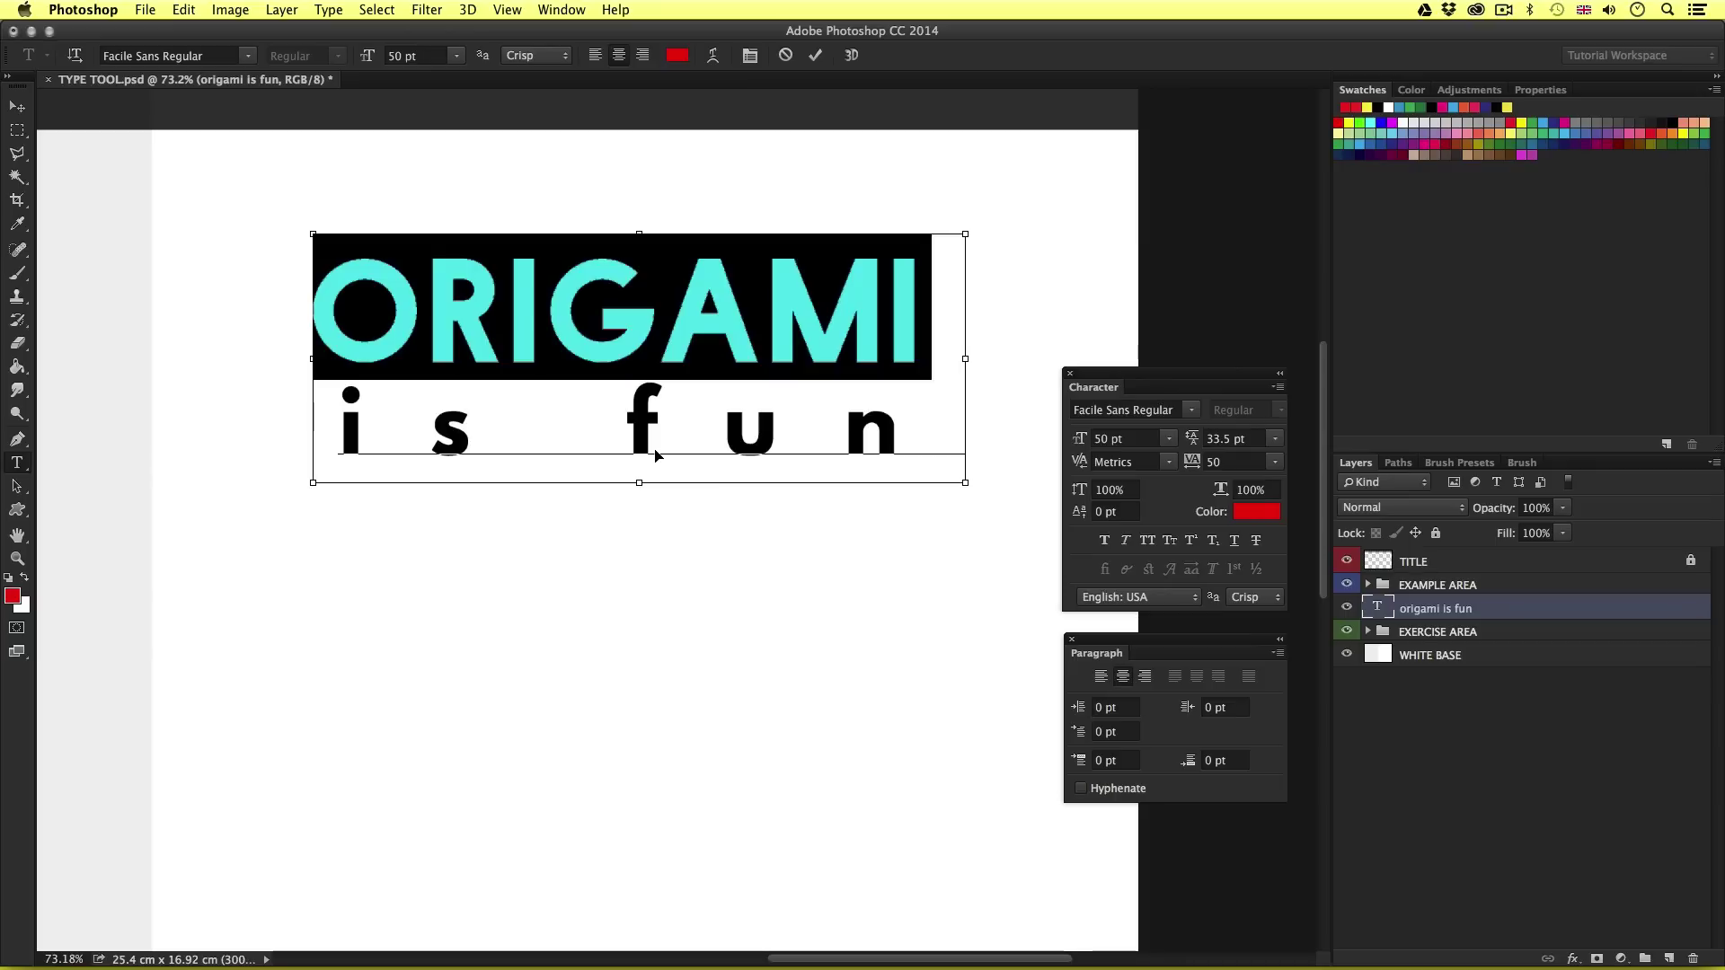
key("super+d")
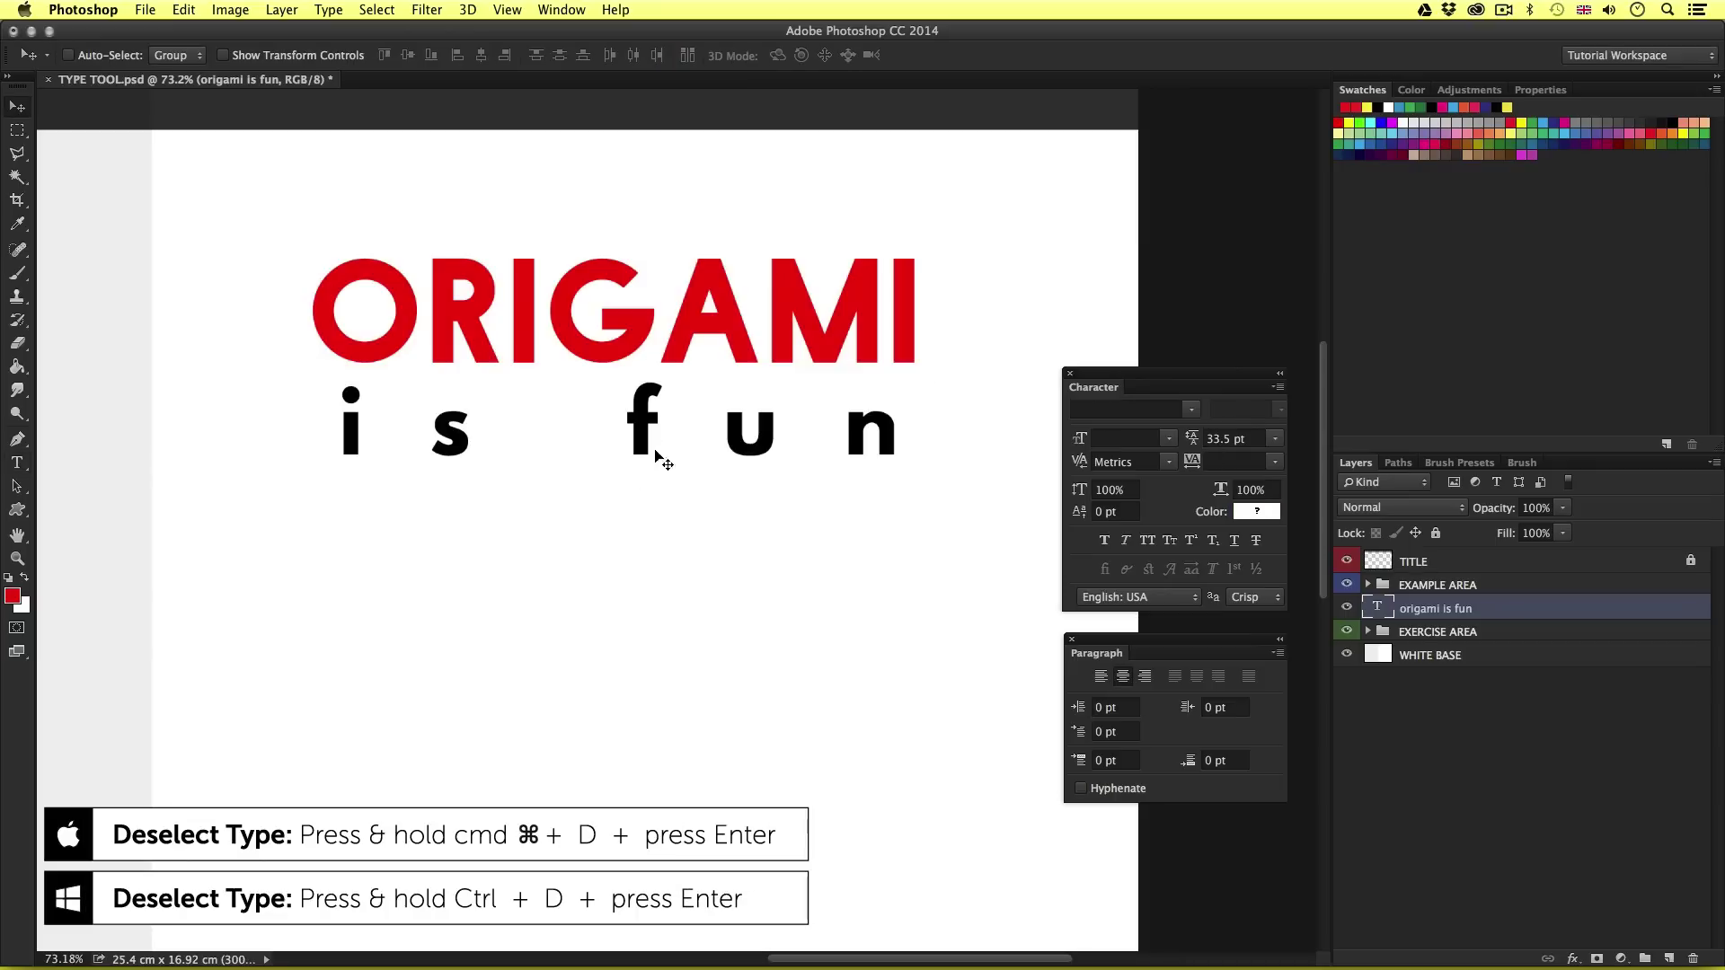
key("v")
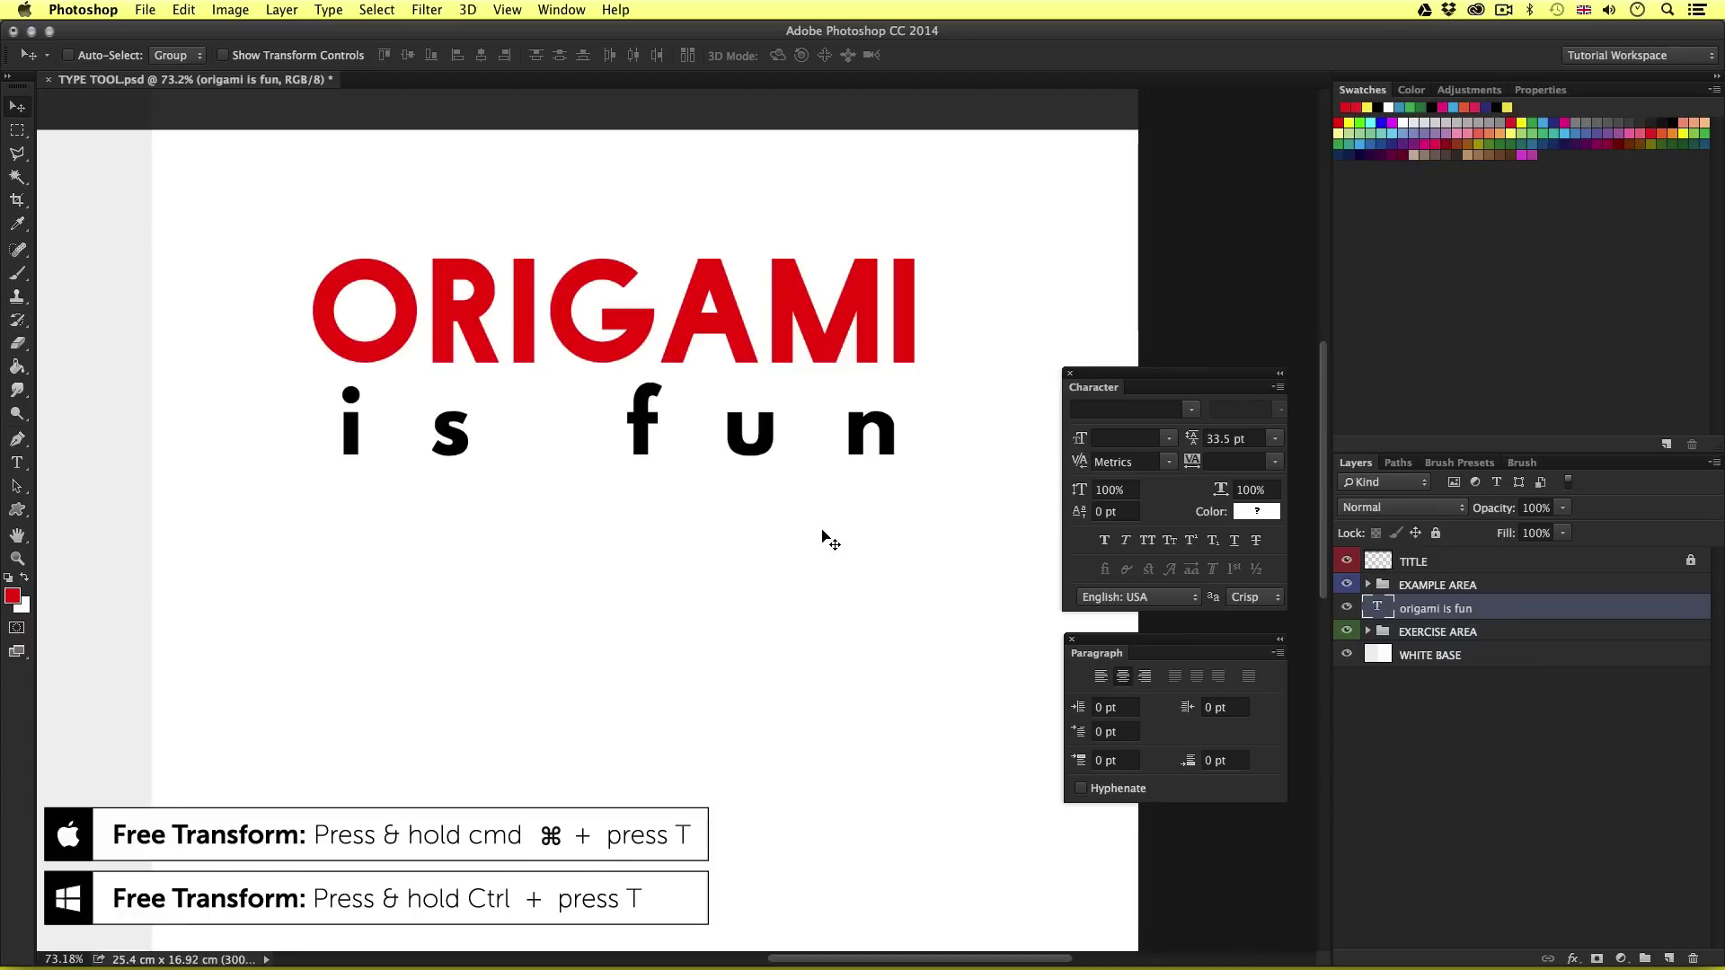
Step: Scale the whole two-line text down to about half its size with Free Transform and apply it
key("super+t")
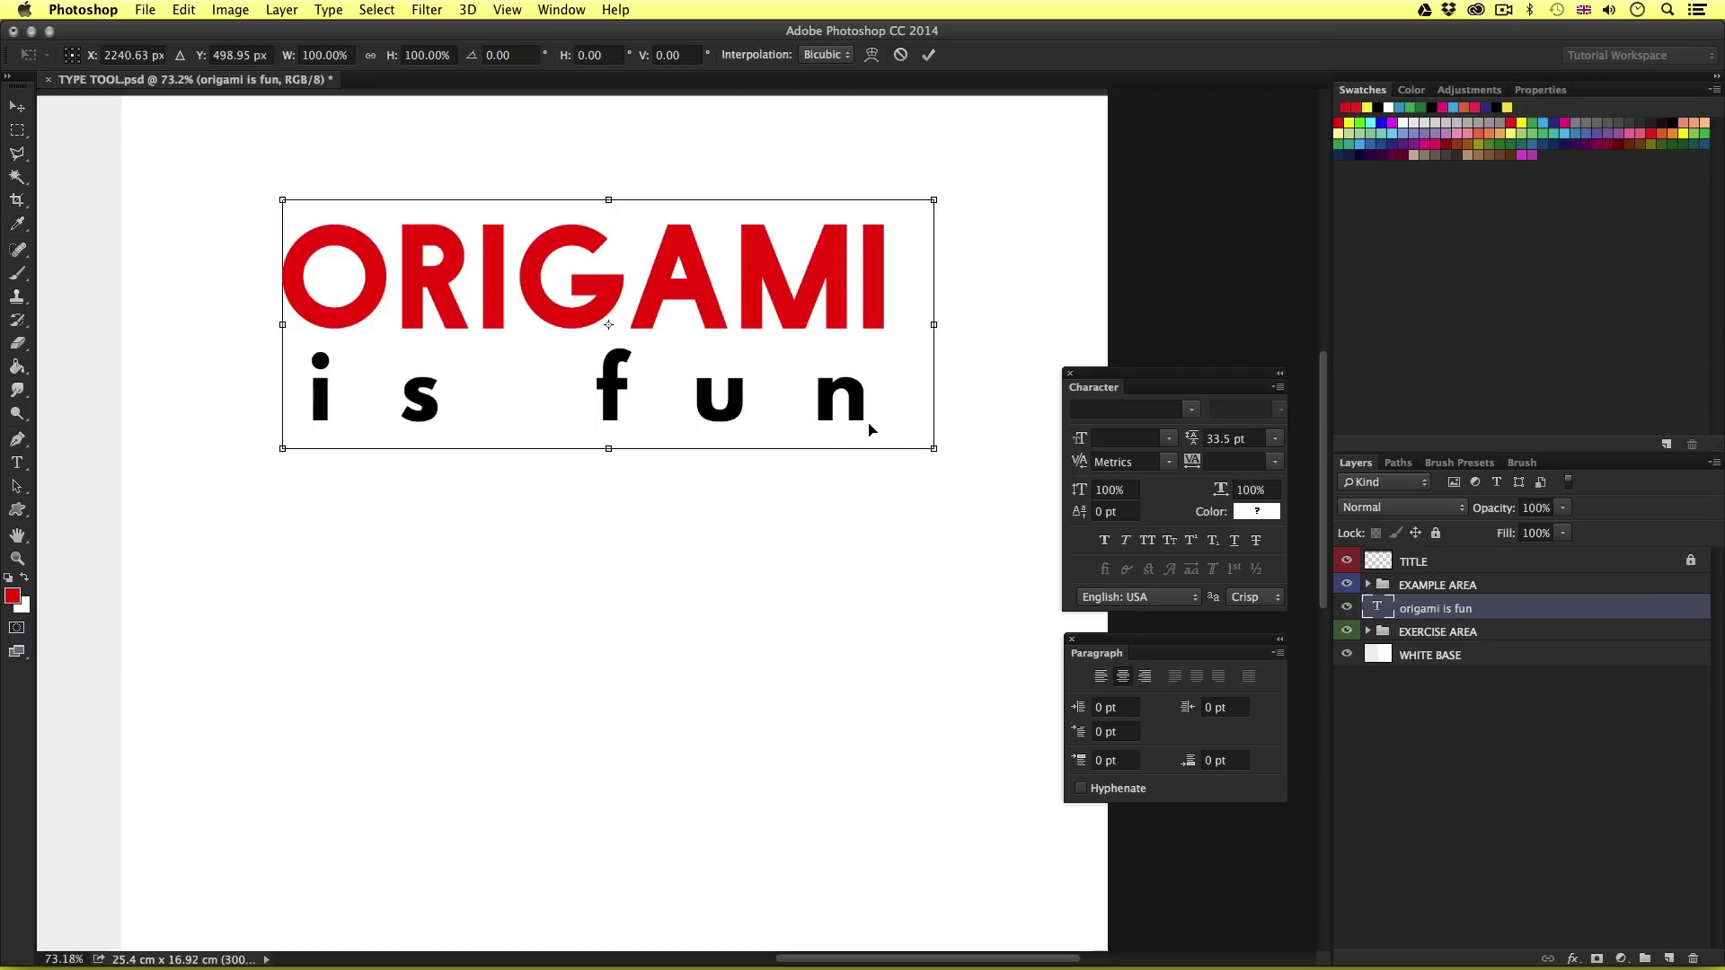
left_click_drag(935, 450, 621, 329)
key("Return")
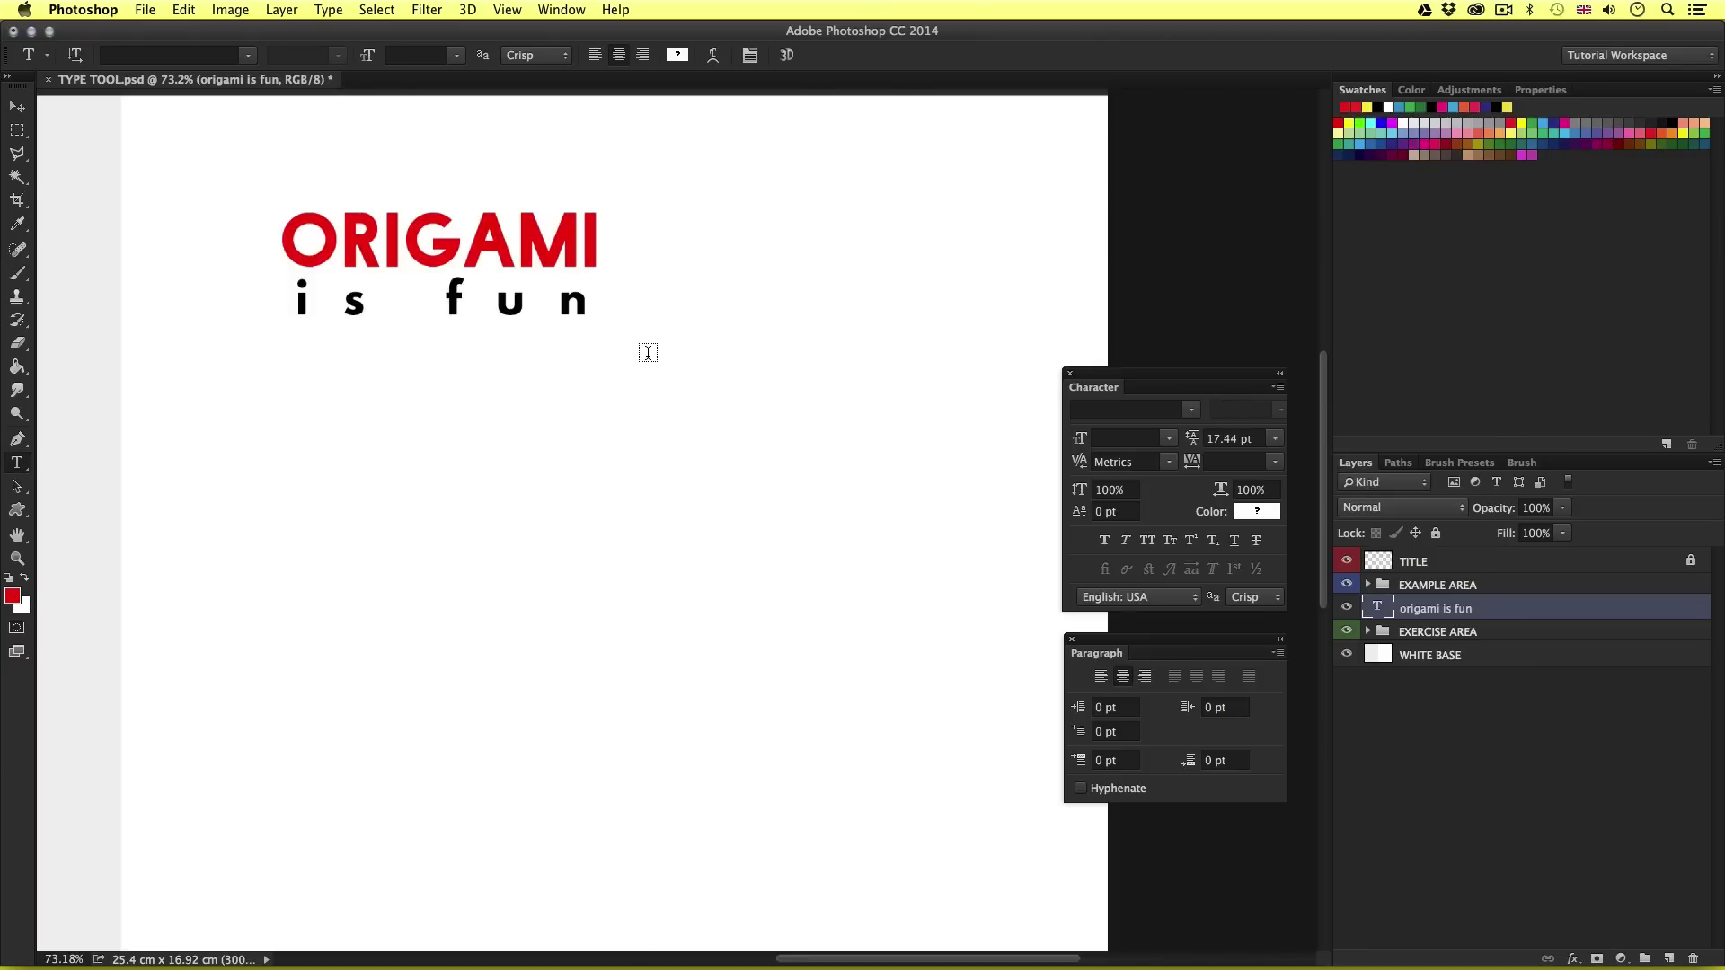
Step: Move the text down and left on the white area, and place a duplicate of it level to its right
key("v")
left_click_drag(595, 263, 530, 301)
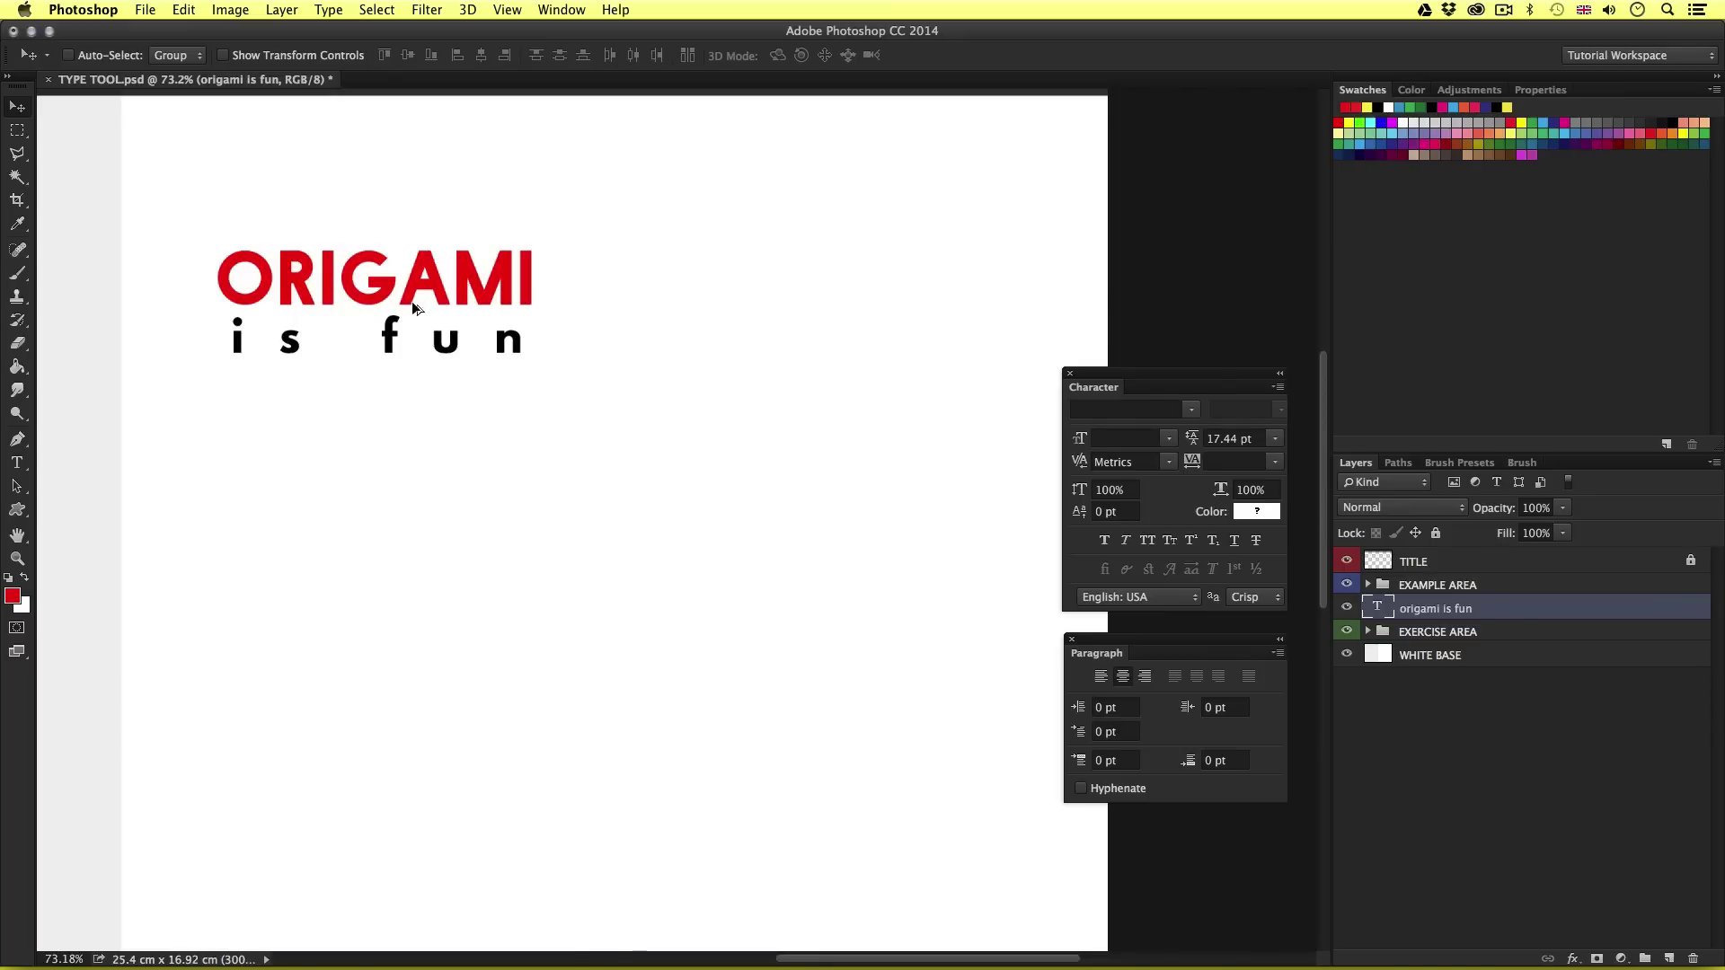
left_click_drag(280, 302, 725, 299)
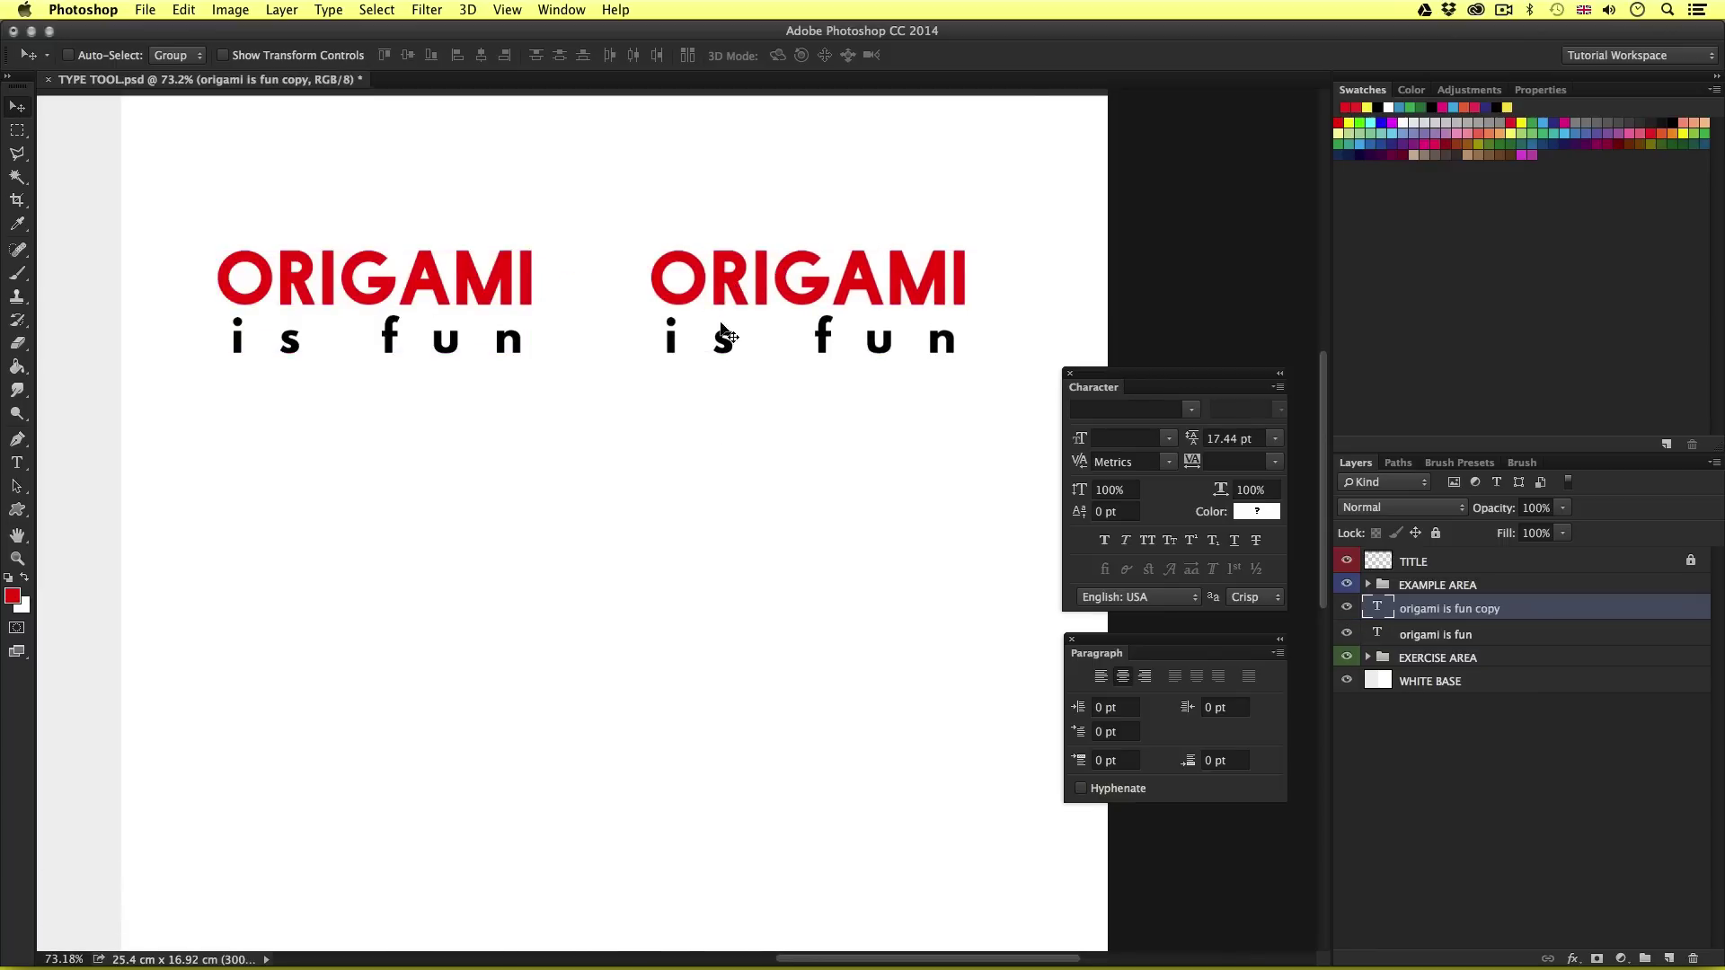
Step: Replace the duplicate's wording with NEW on the first line and TYPE on the second, and commit the text
scroll(722, 331, "up", 1)
left_click_drag(605, 320, 586, 369)
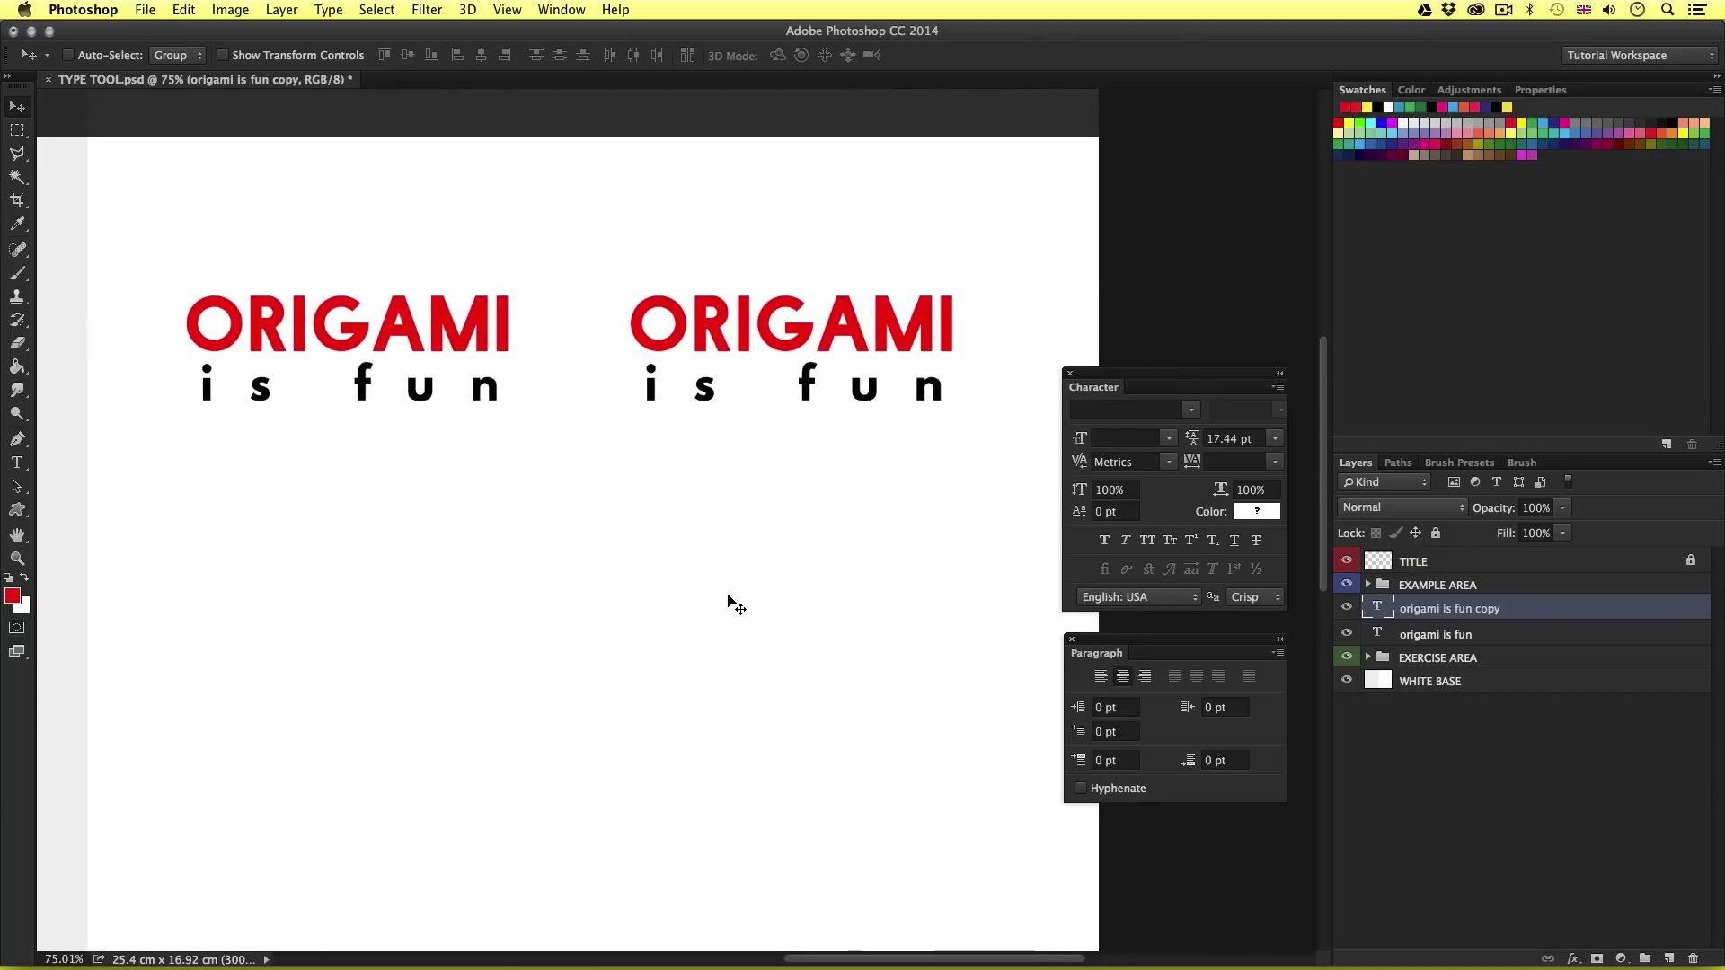
key("t")
left_click(755, 322)
left_click_drag(632, 321, 989, 314)
type("NEW")
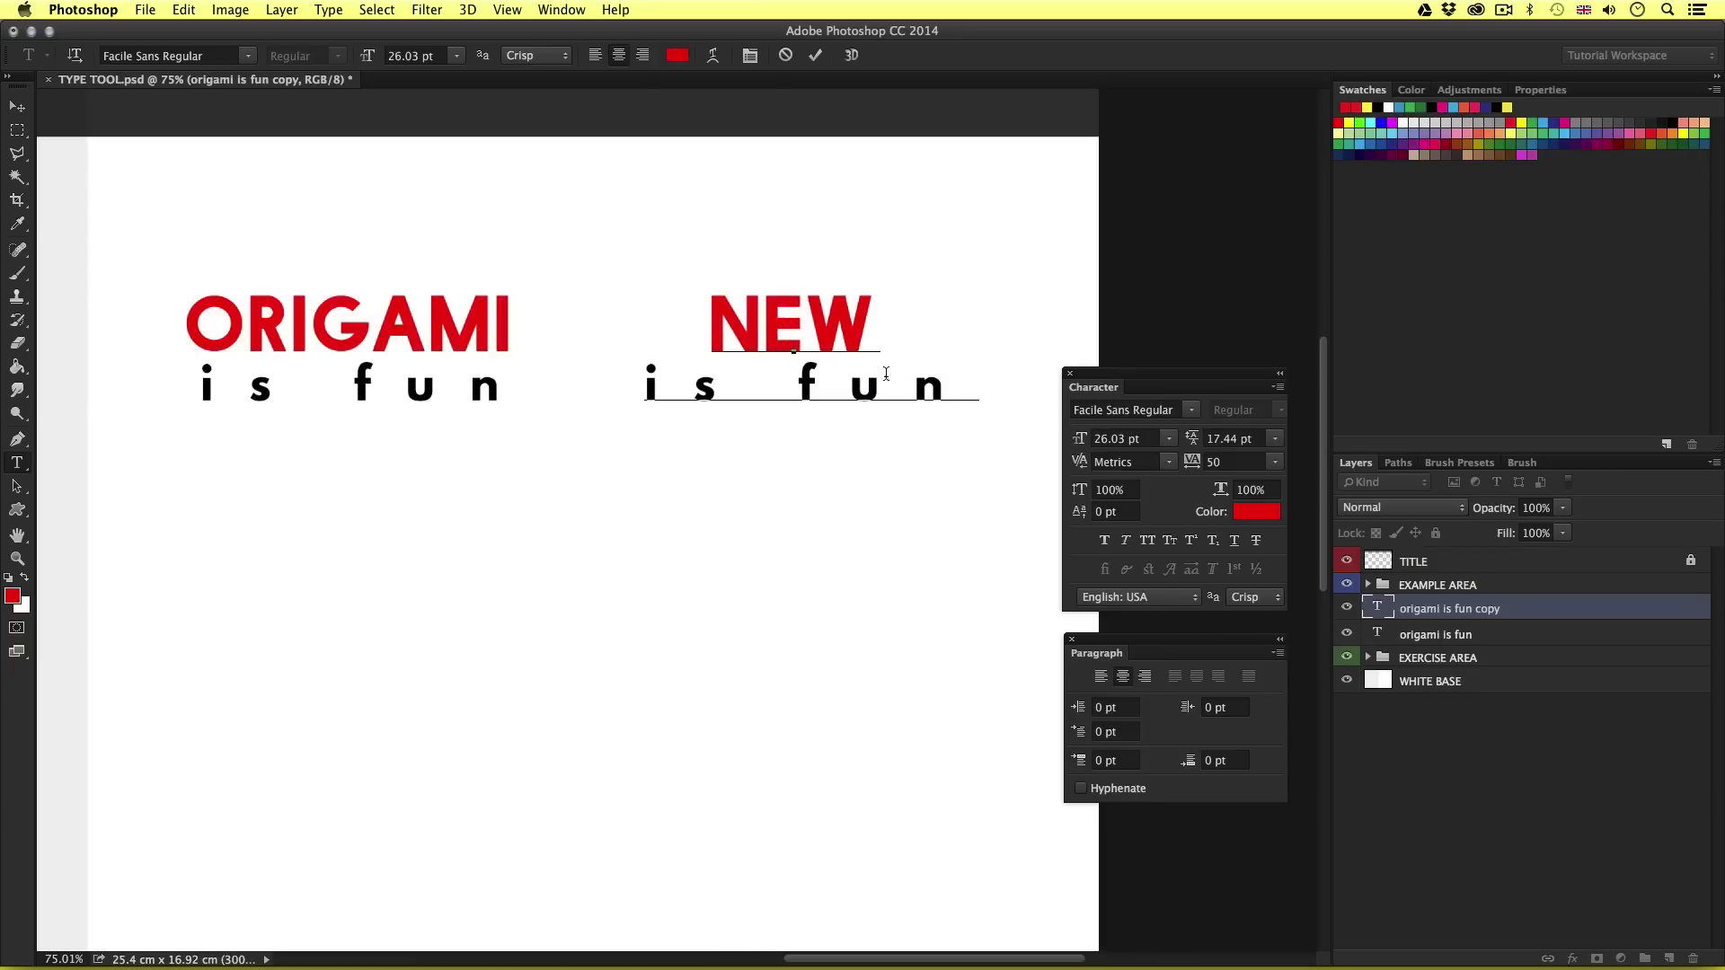
left_click(964, 388)
double_click(963, 388)
left_click(626, 388, "shift")
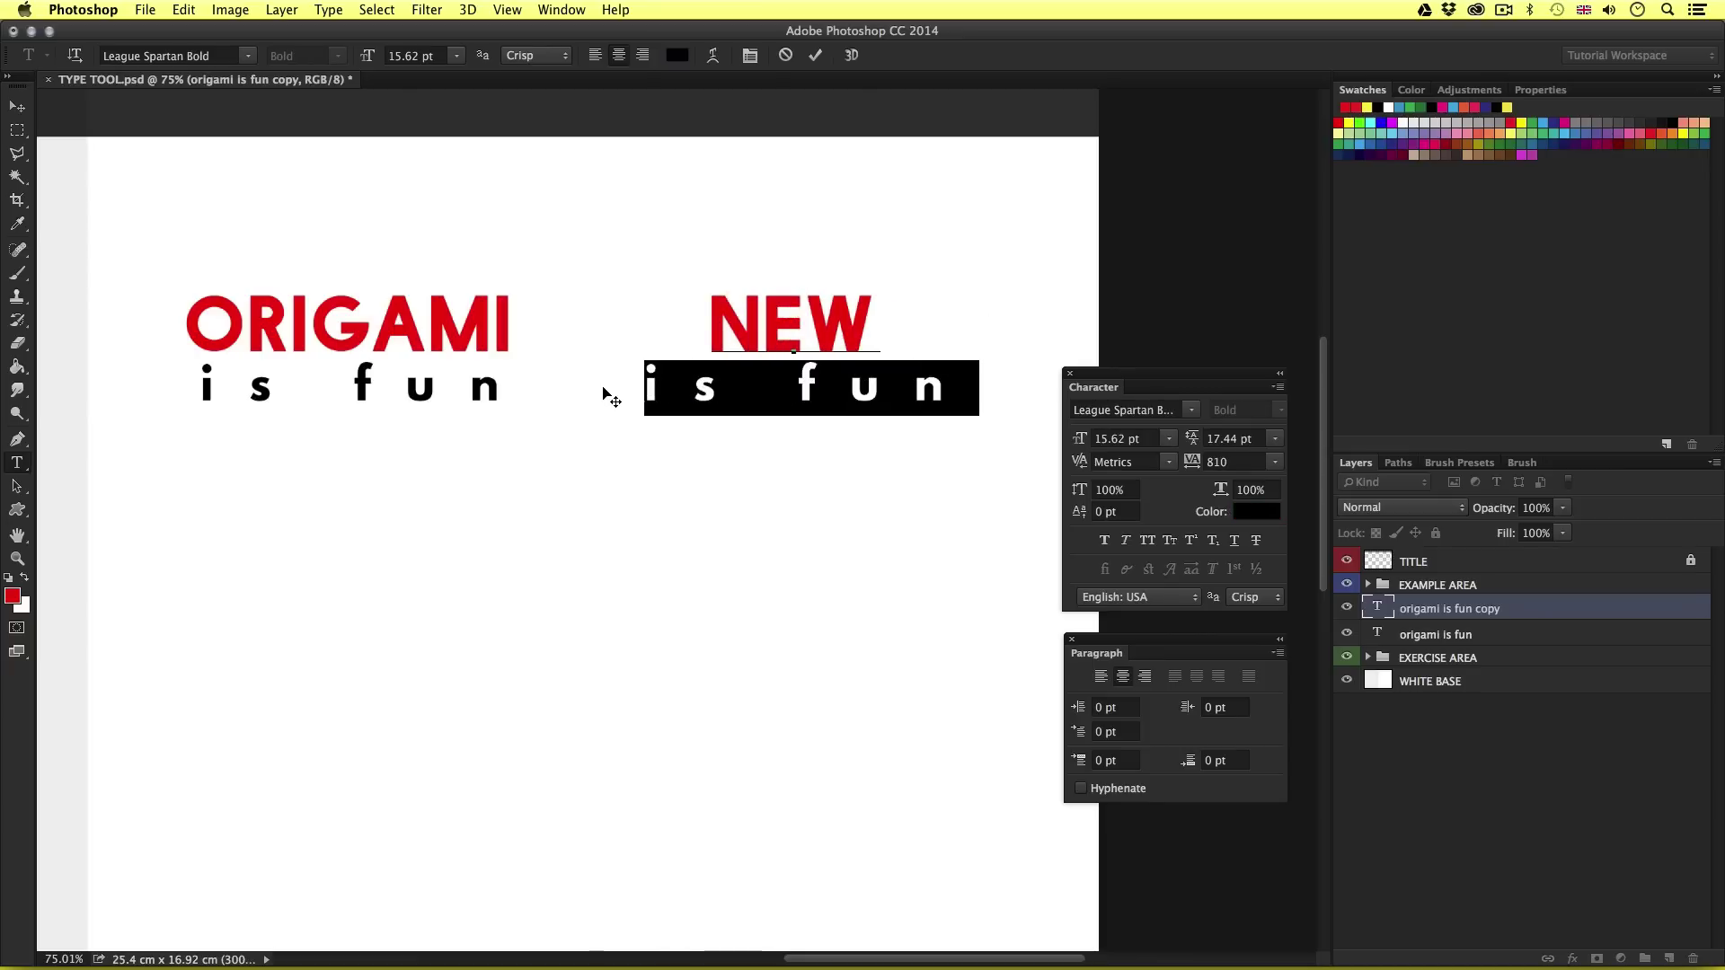
type("TYPE")
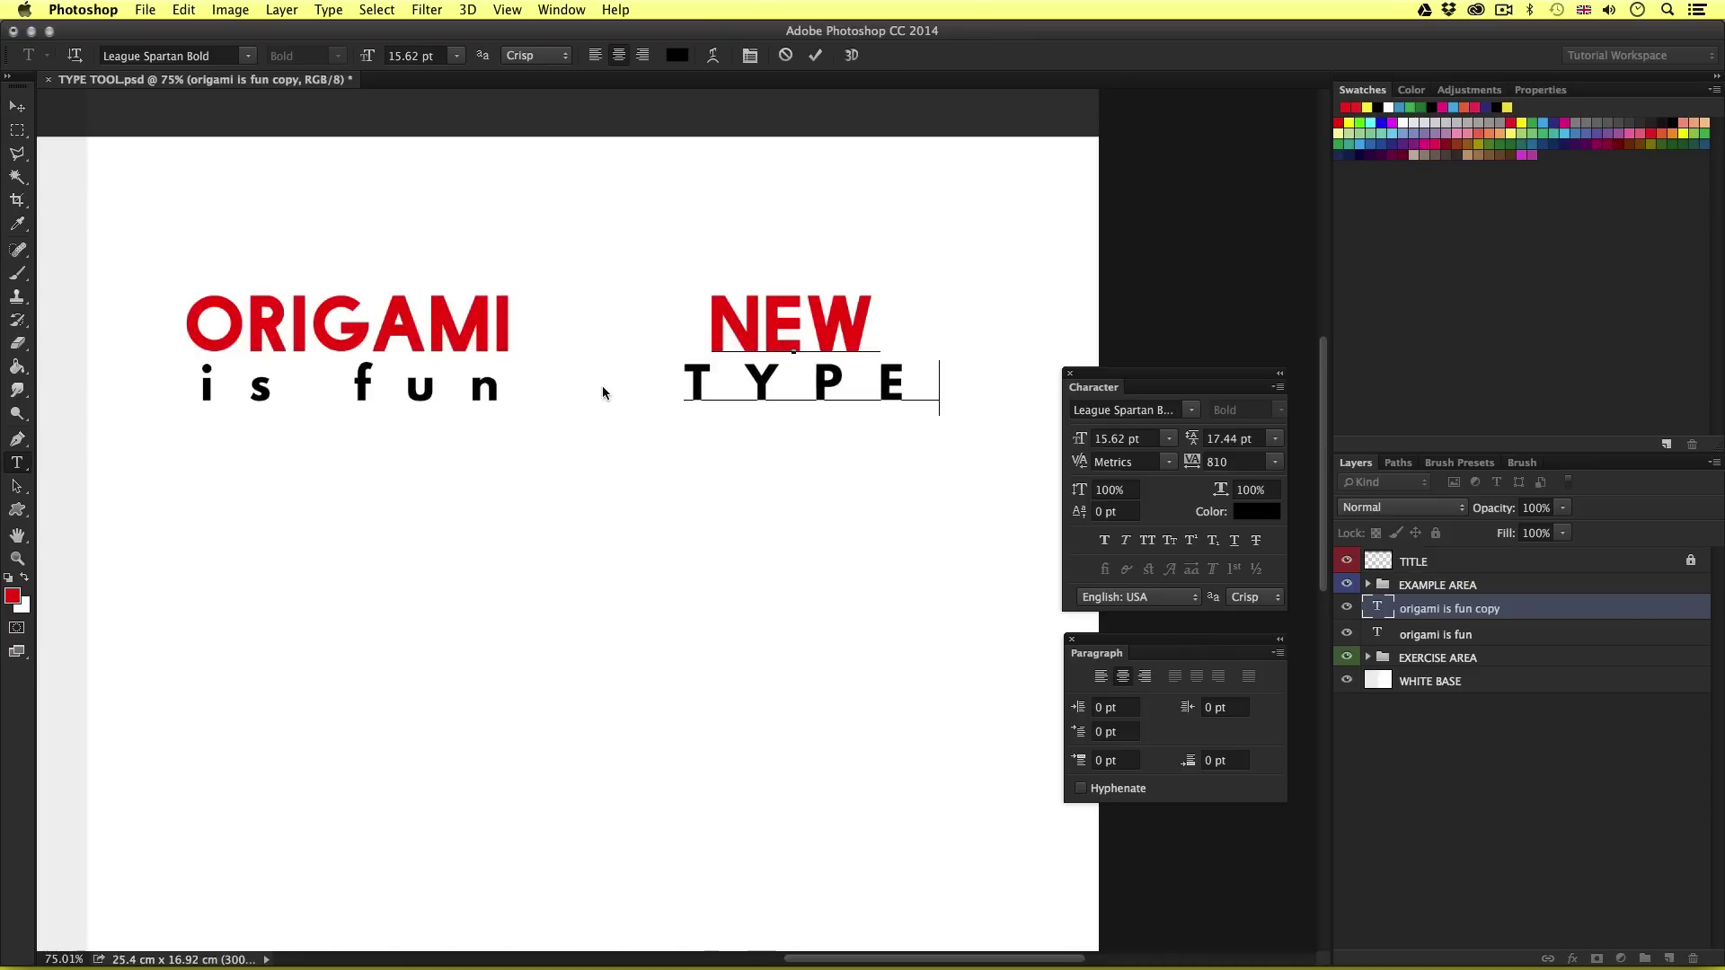
left_click(603, 387)
key("v")
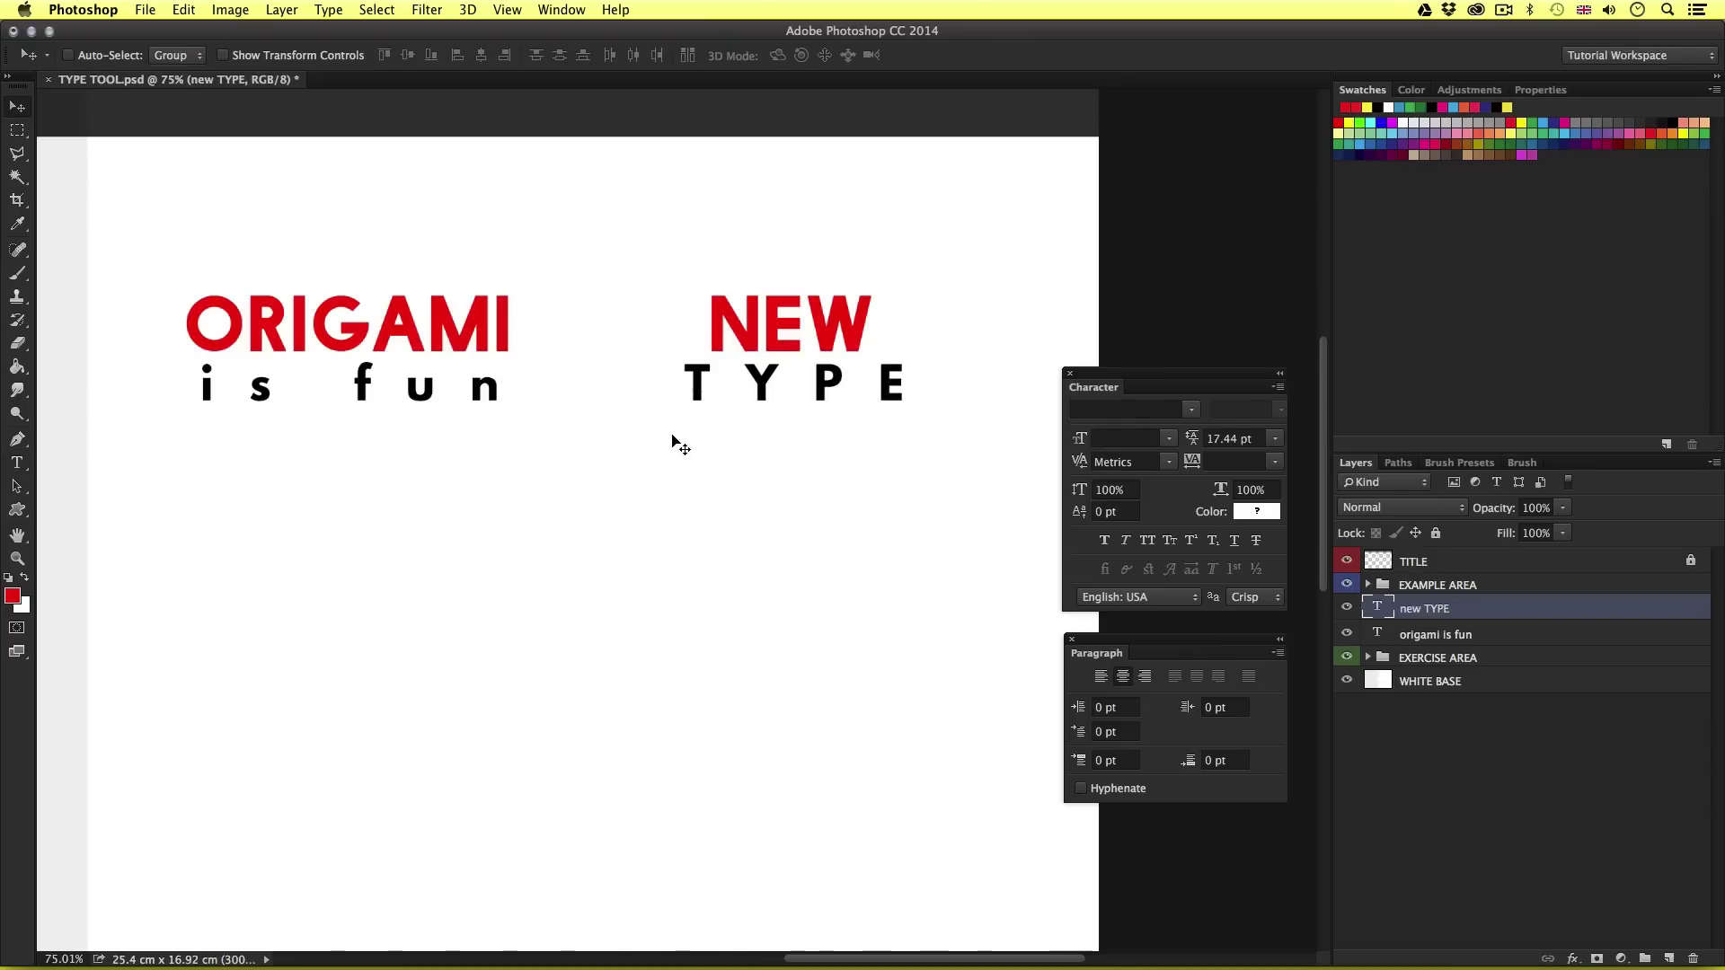
Step: Switch to Finder and open FONT INSTRUCTIONS.rtf from the 15 – TYPE TOOL folder
scroll(731, 469, "down", 2)
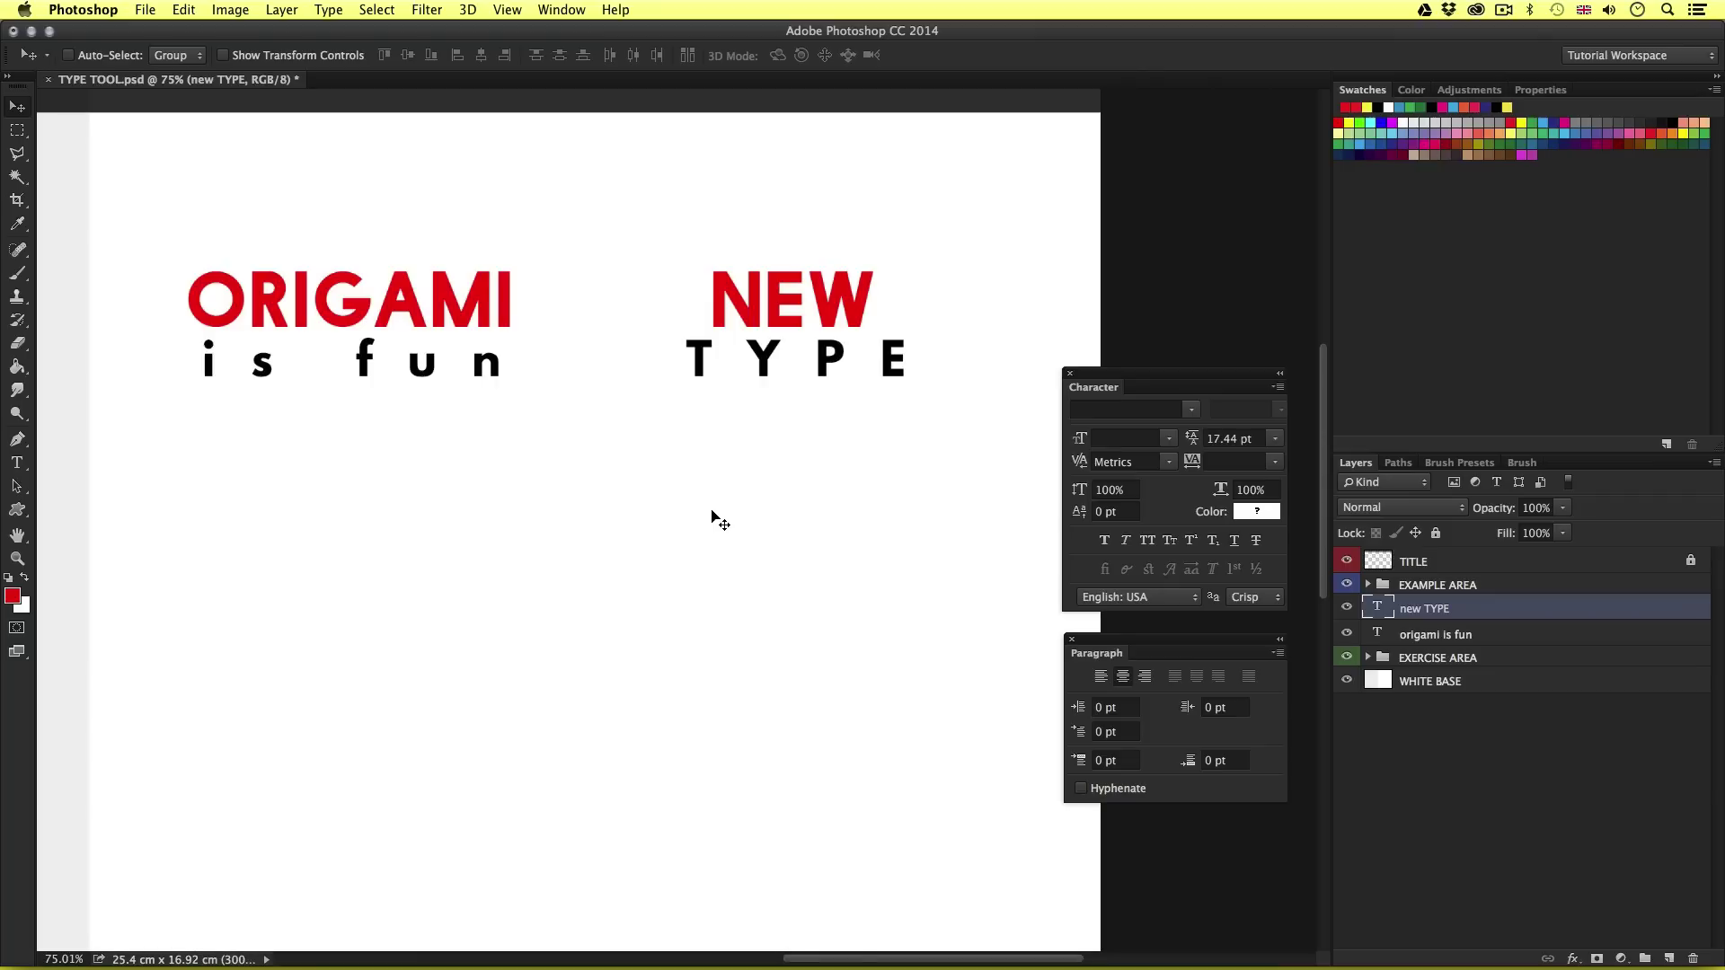
left_click_drag(704, 577, 708, 470)
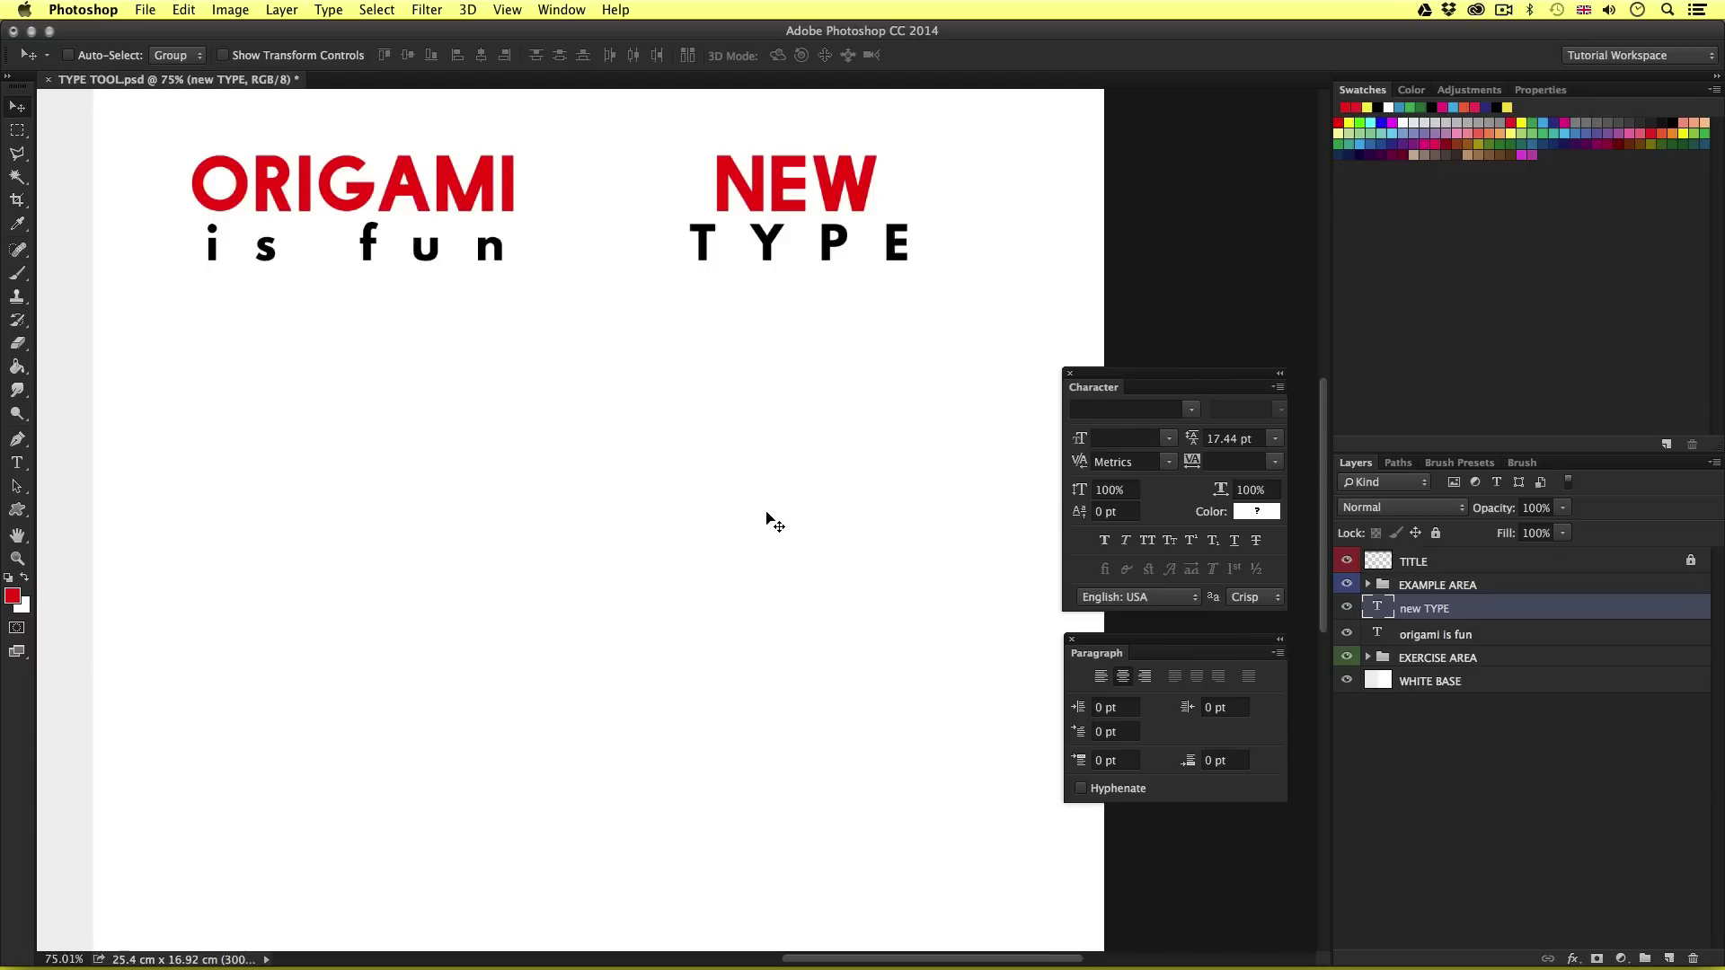
key("super+Tab")
key("super+Tab")
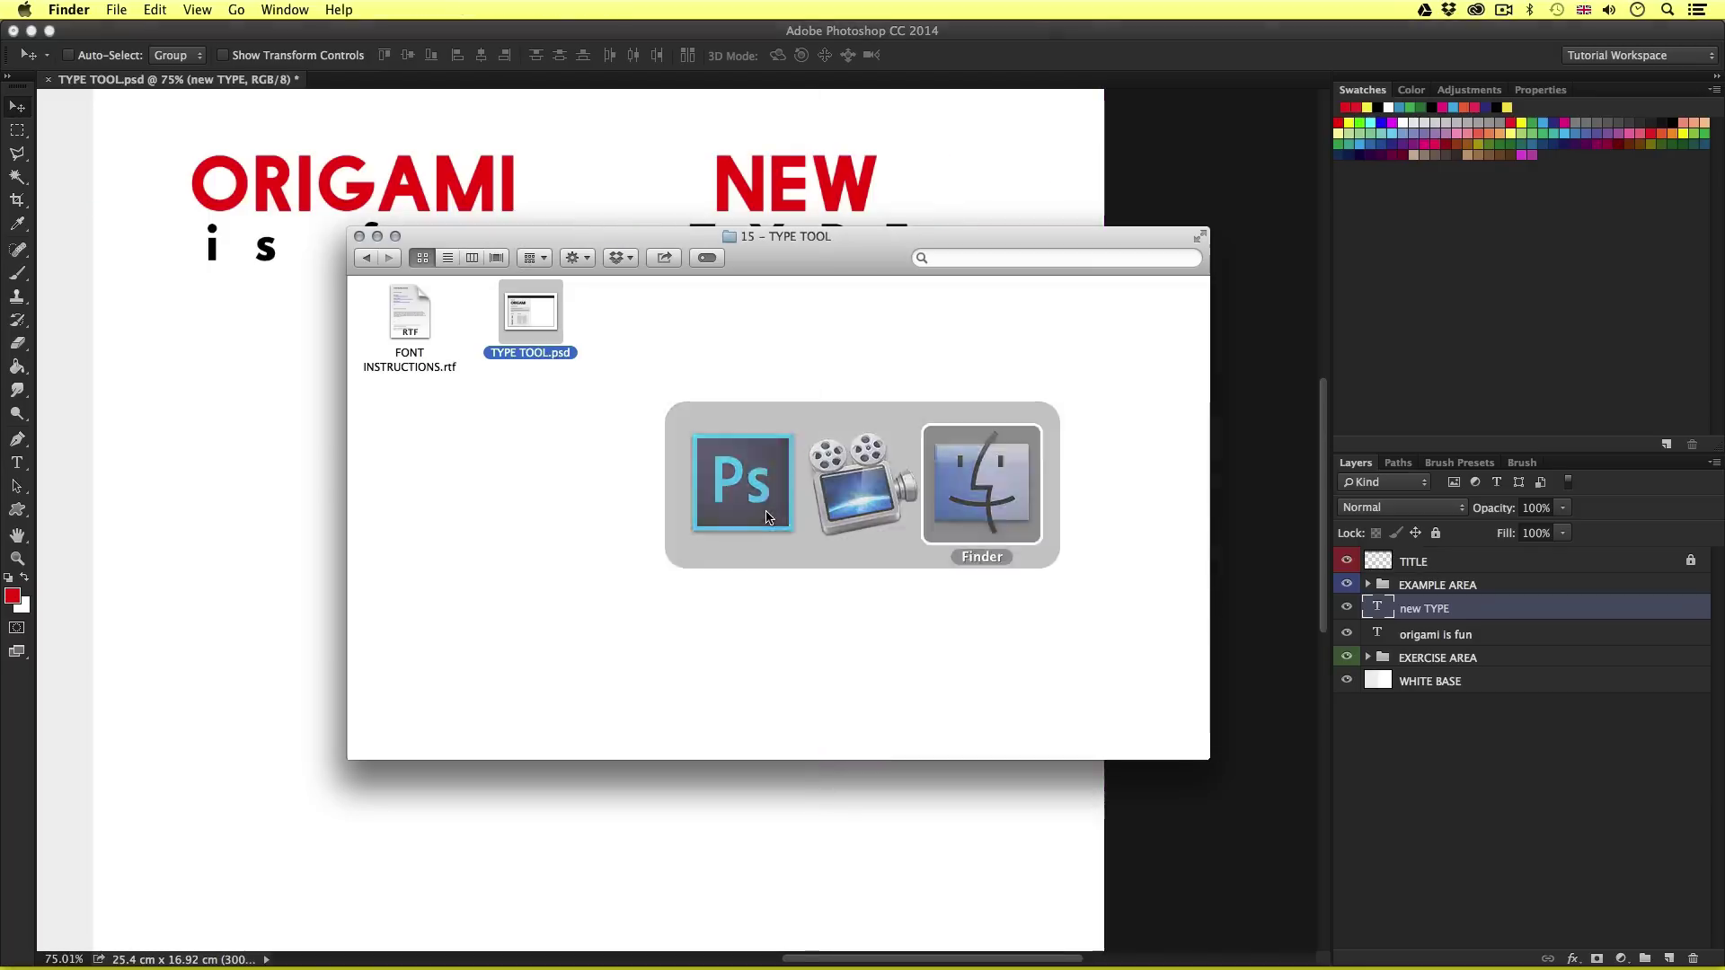
double_click(408, 311)
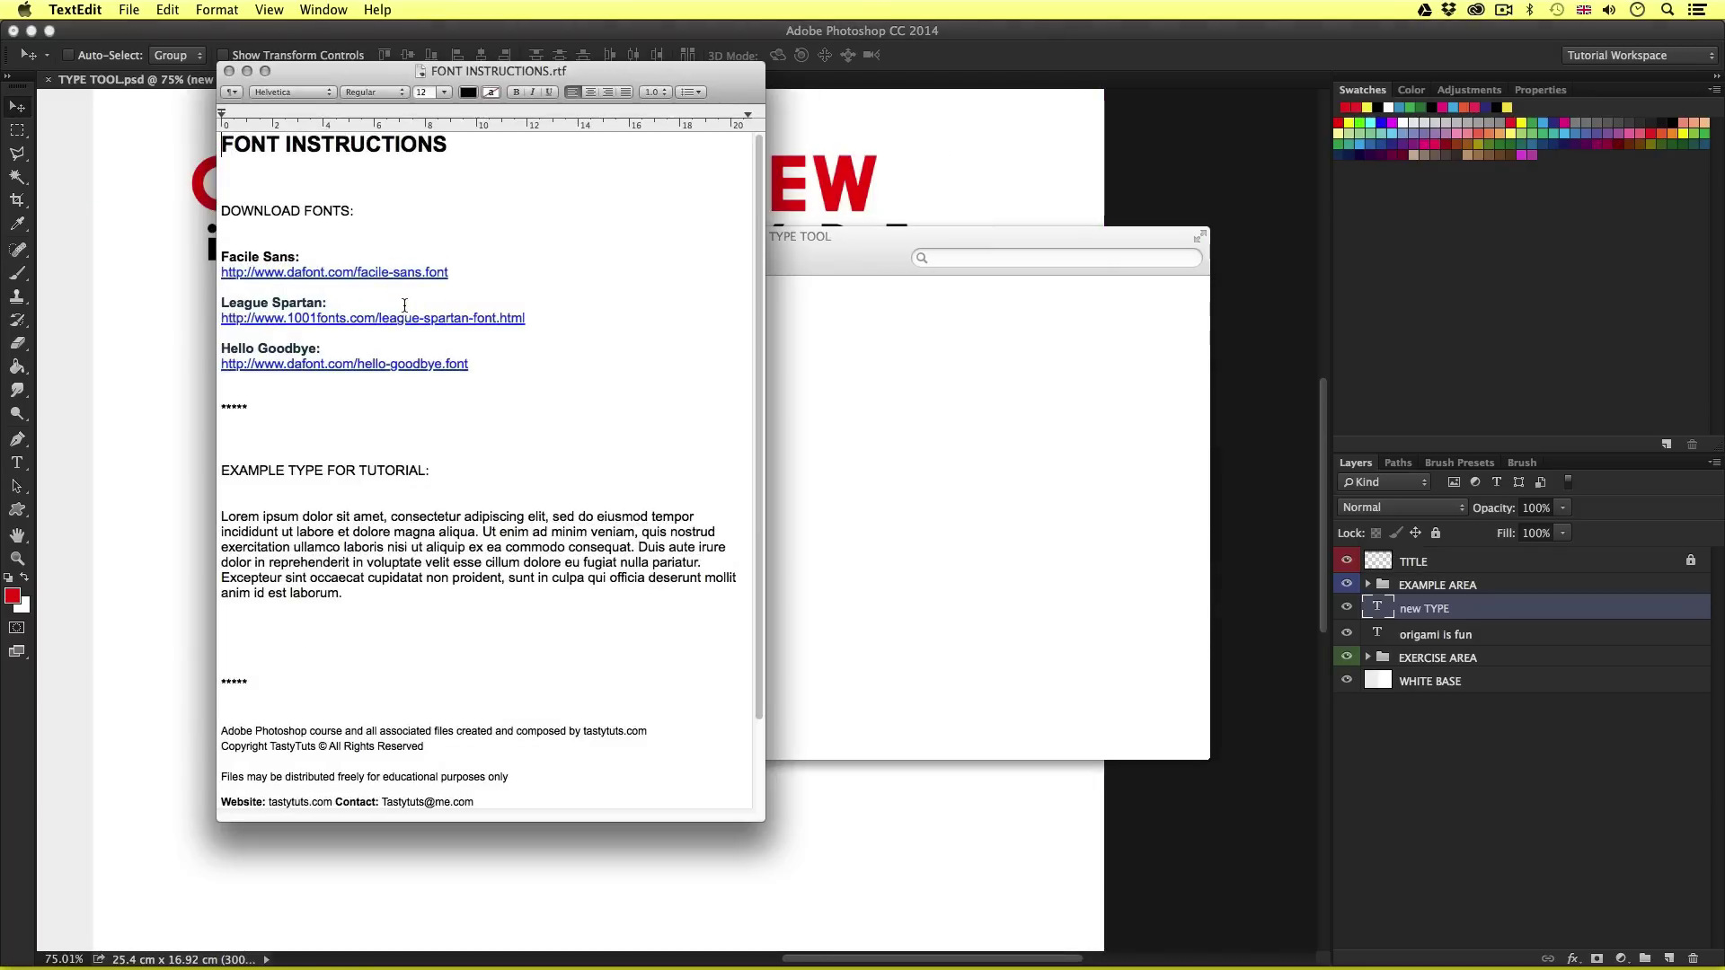
Step: Copy the whole Lorem ipsum example paragraph and switch back to Photoshop
left_click_drag(341, 603, 221, 518)
key("super+c")
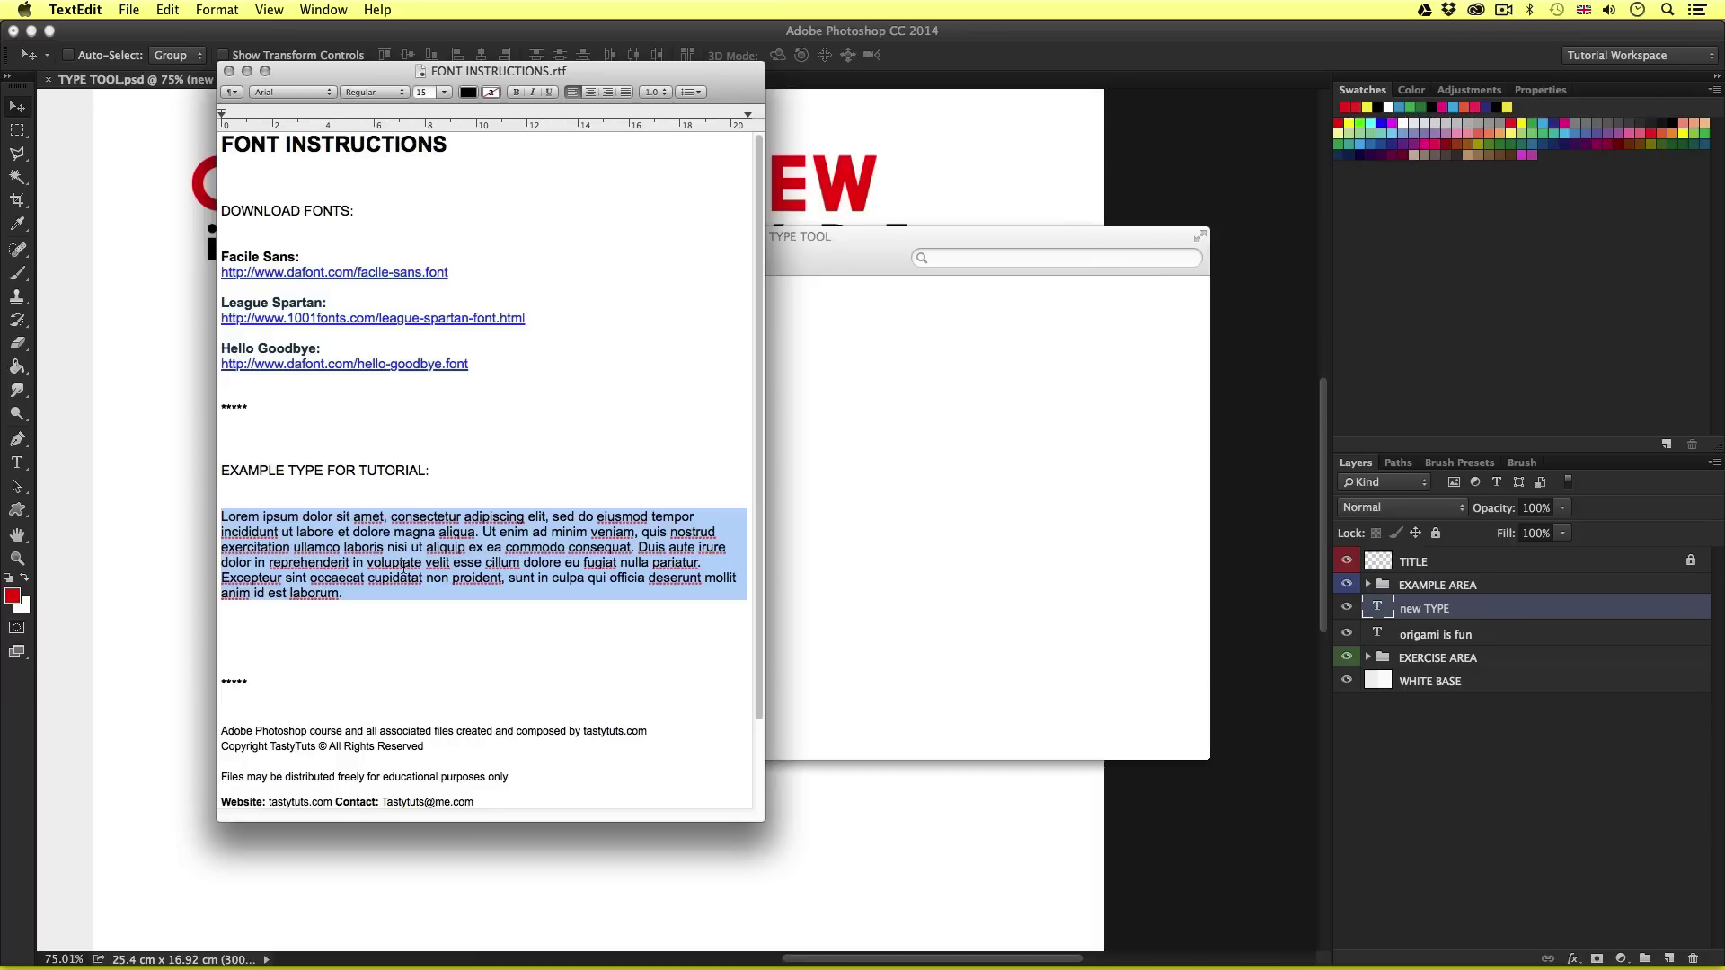
key("super+Tab")
key("super+Tab")
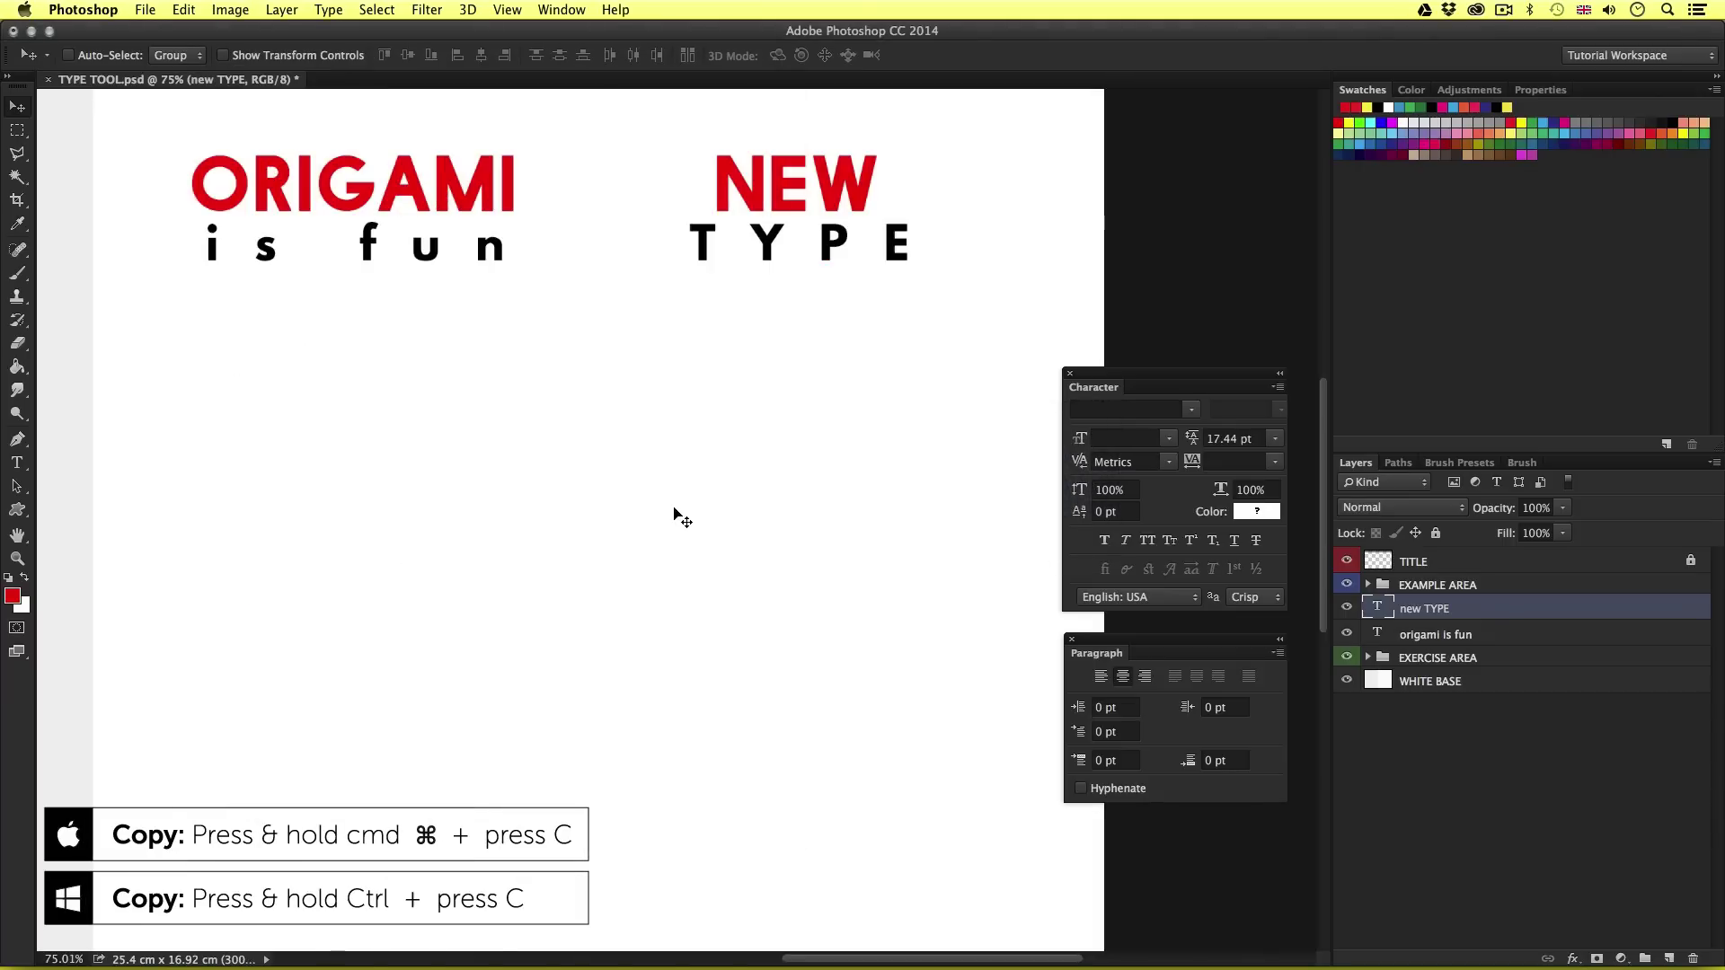
Step: Create a text box spanning the width of both headings beneath them, with 7 pt type, Auto leading and 0 tracking
left_click(22, 463)
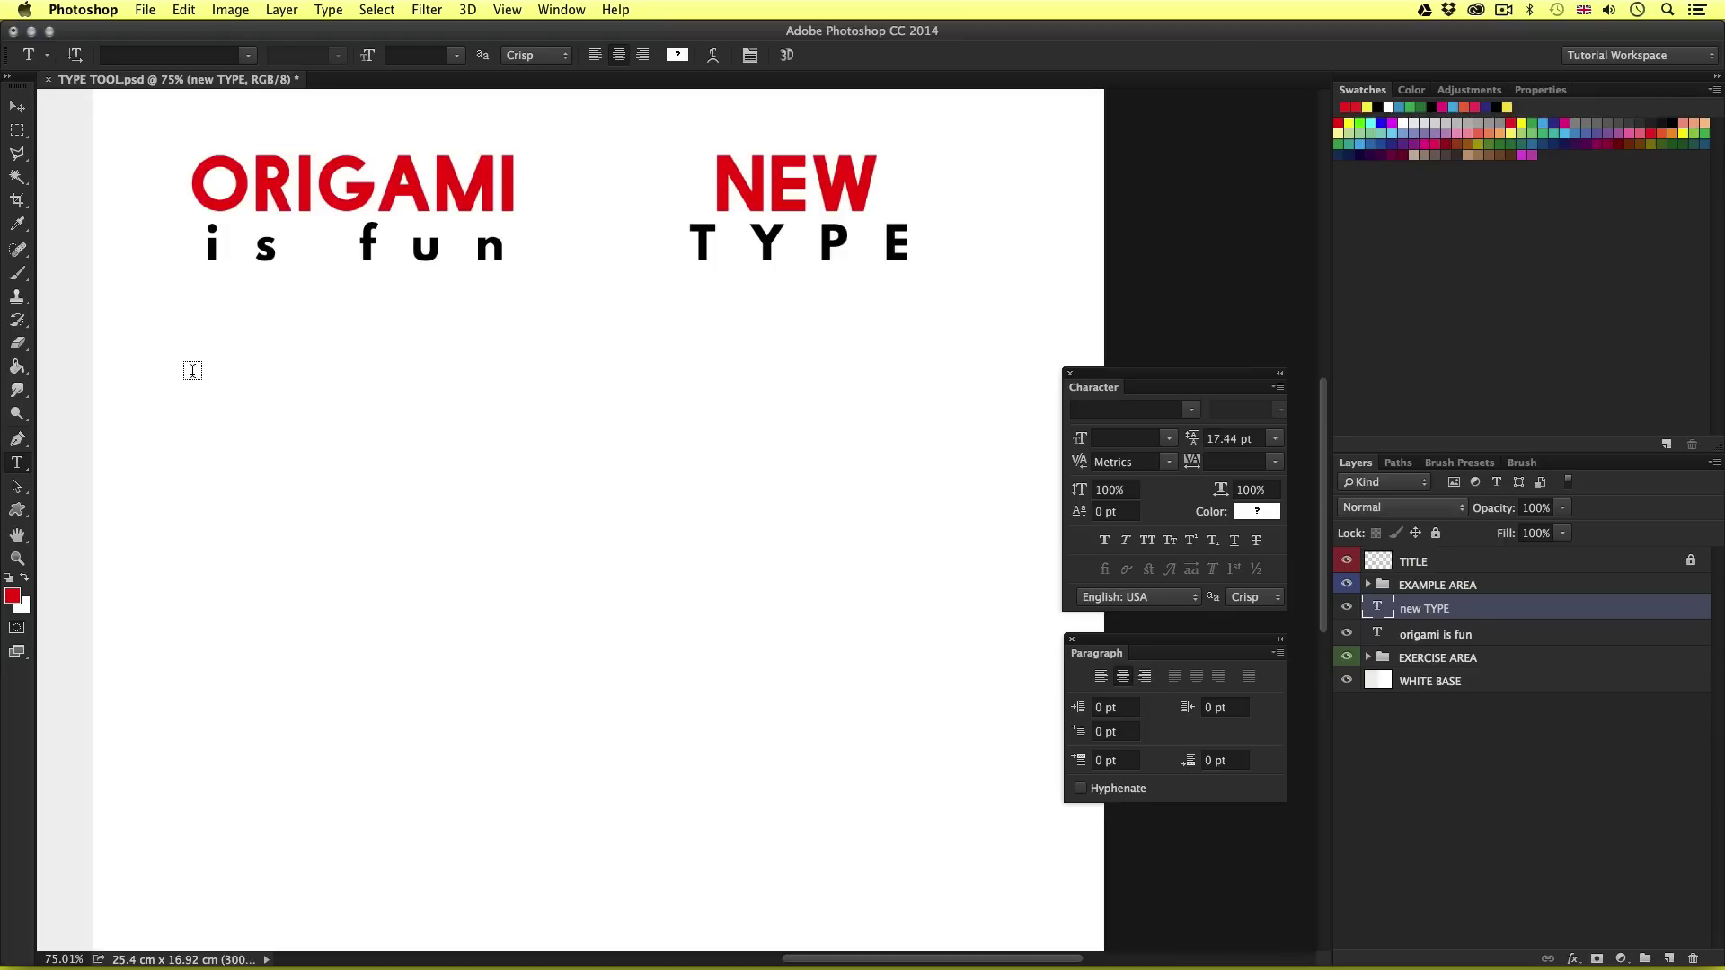
left_click_drag(192, 373, 903, 680)
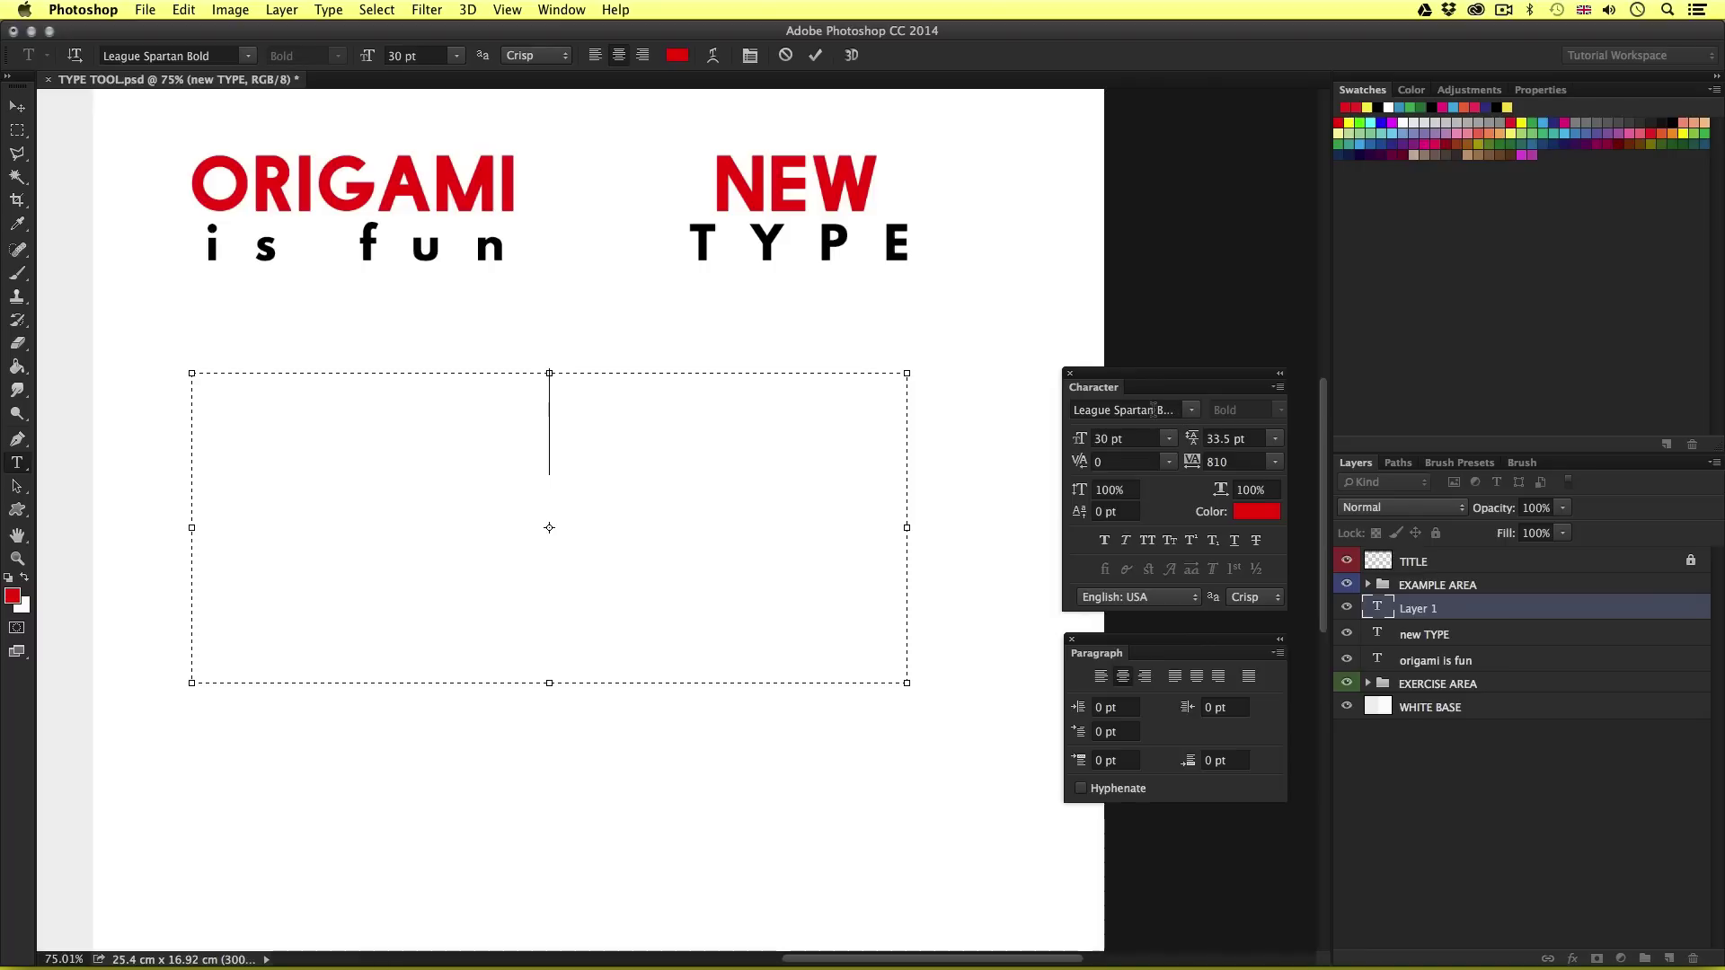
left_click(1072, 410)
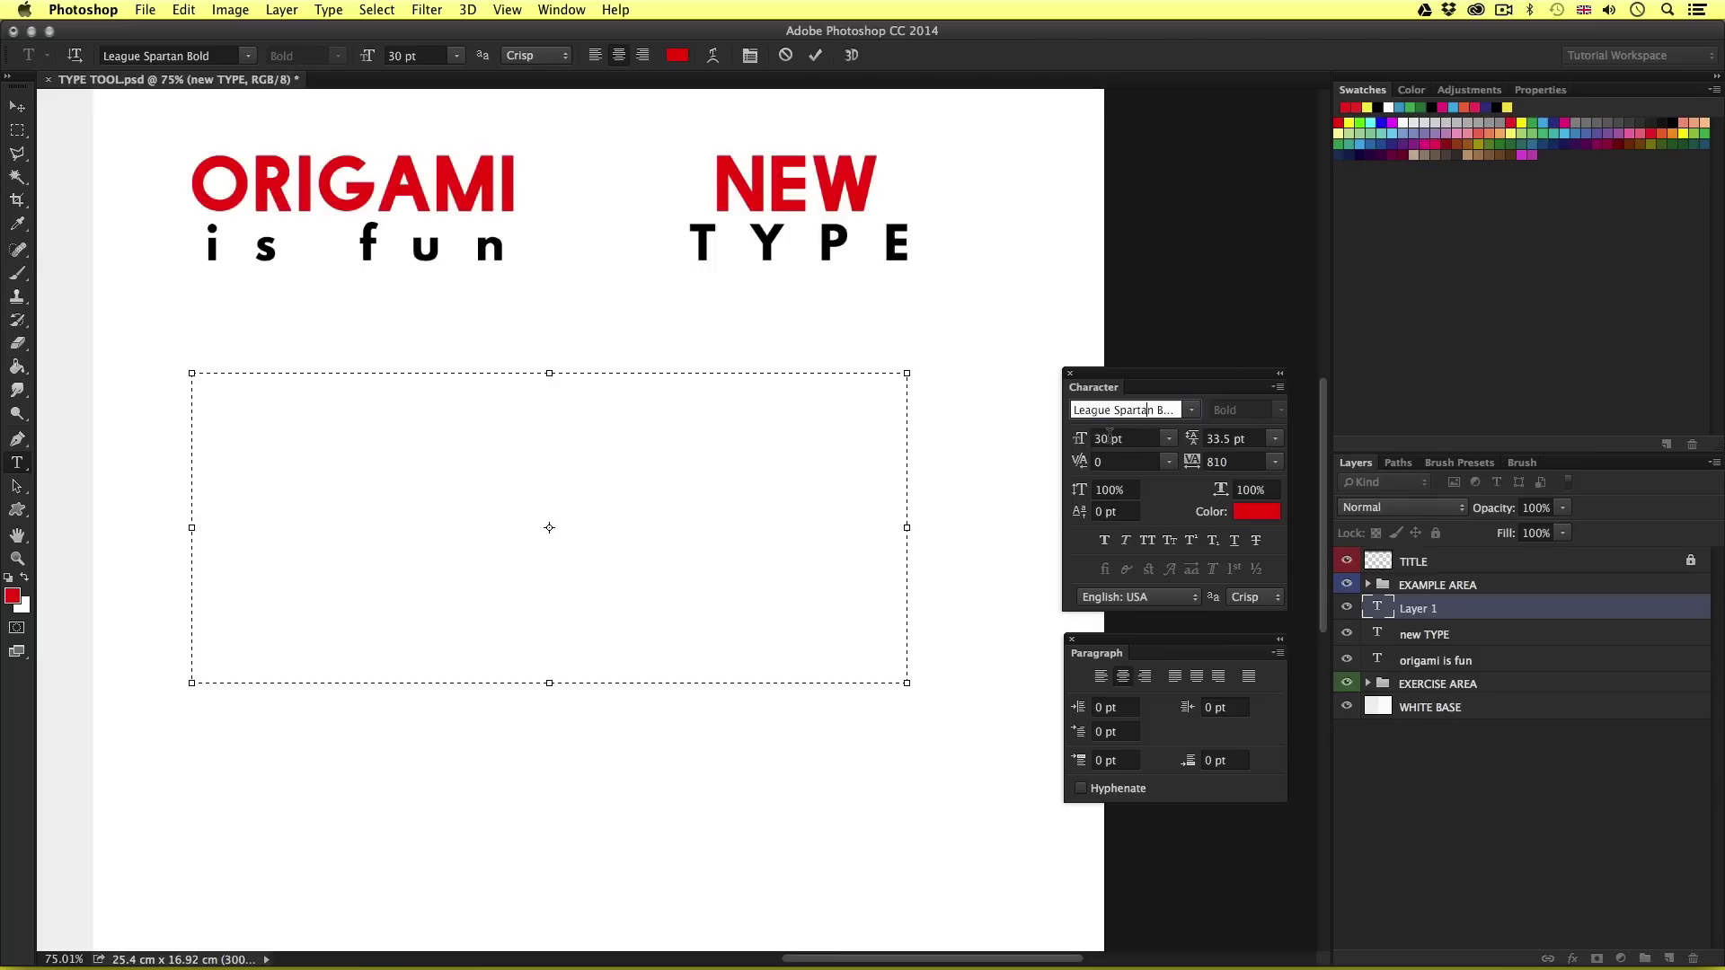
left_click(1104, 439)
type("7")
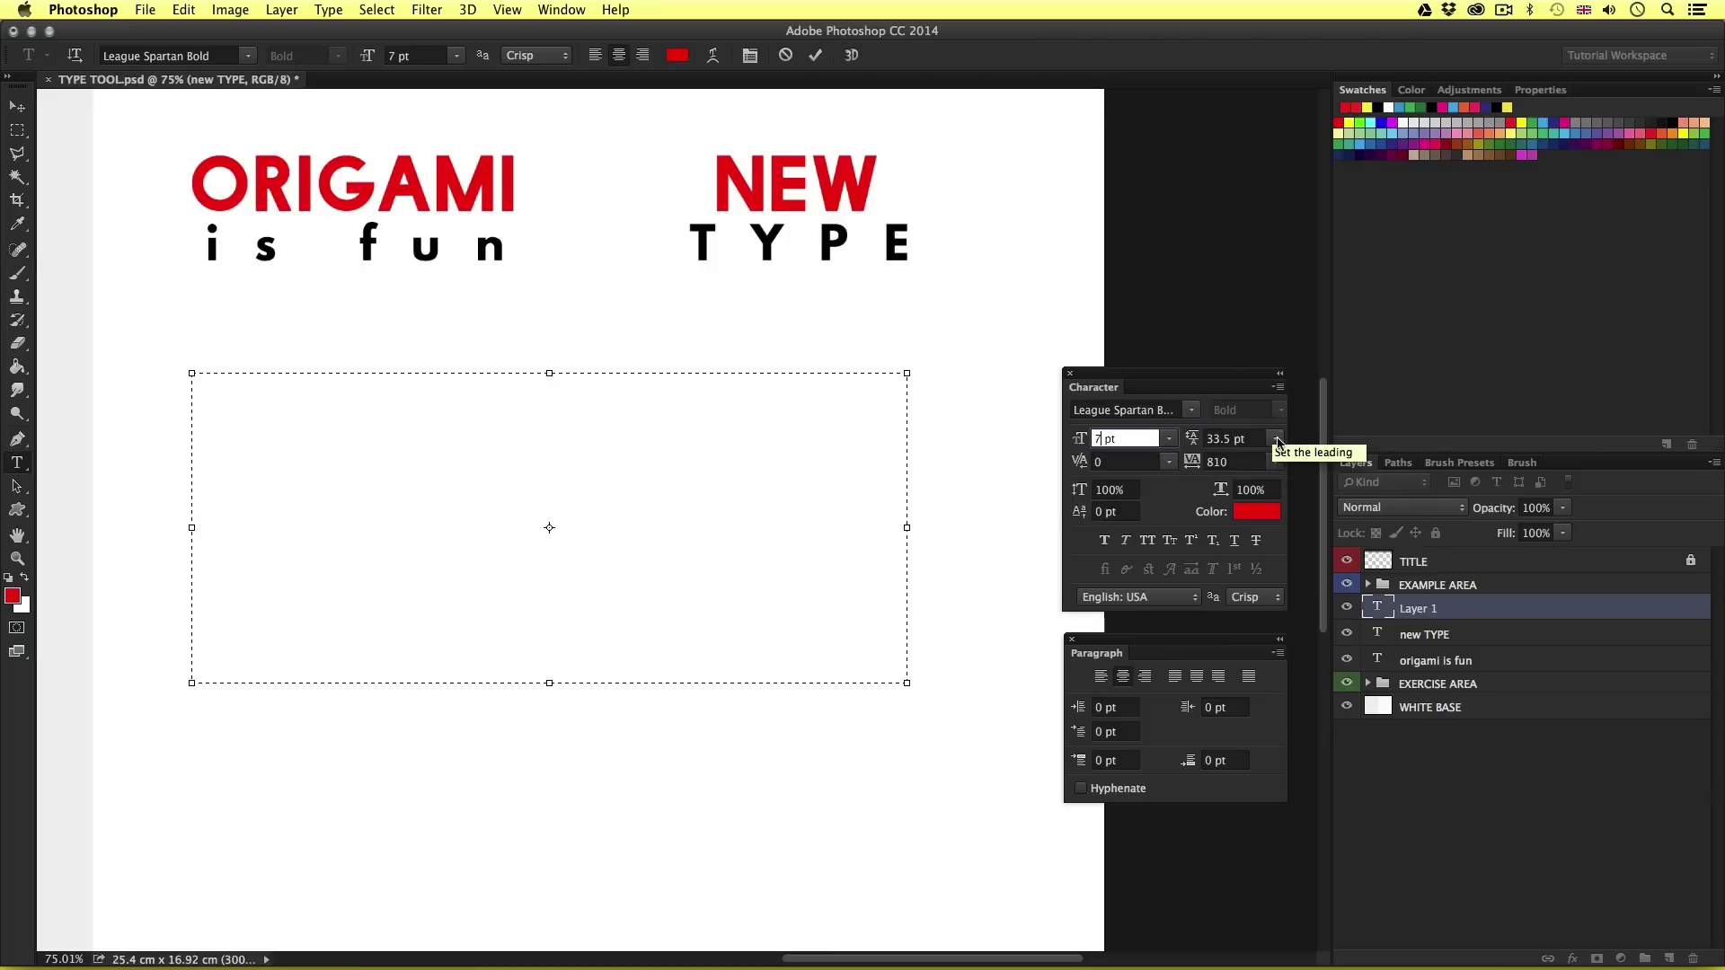
left_click(1275, 439)
left_click(1236, 459)
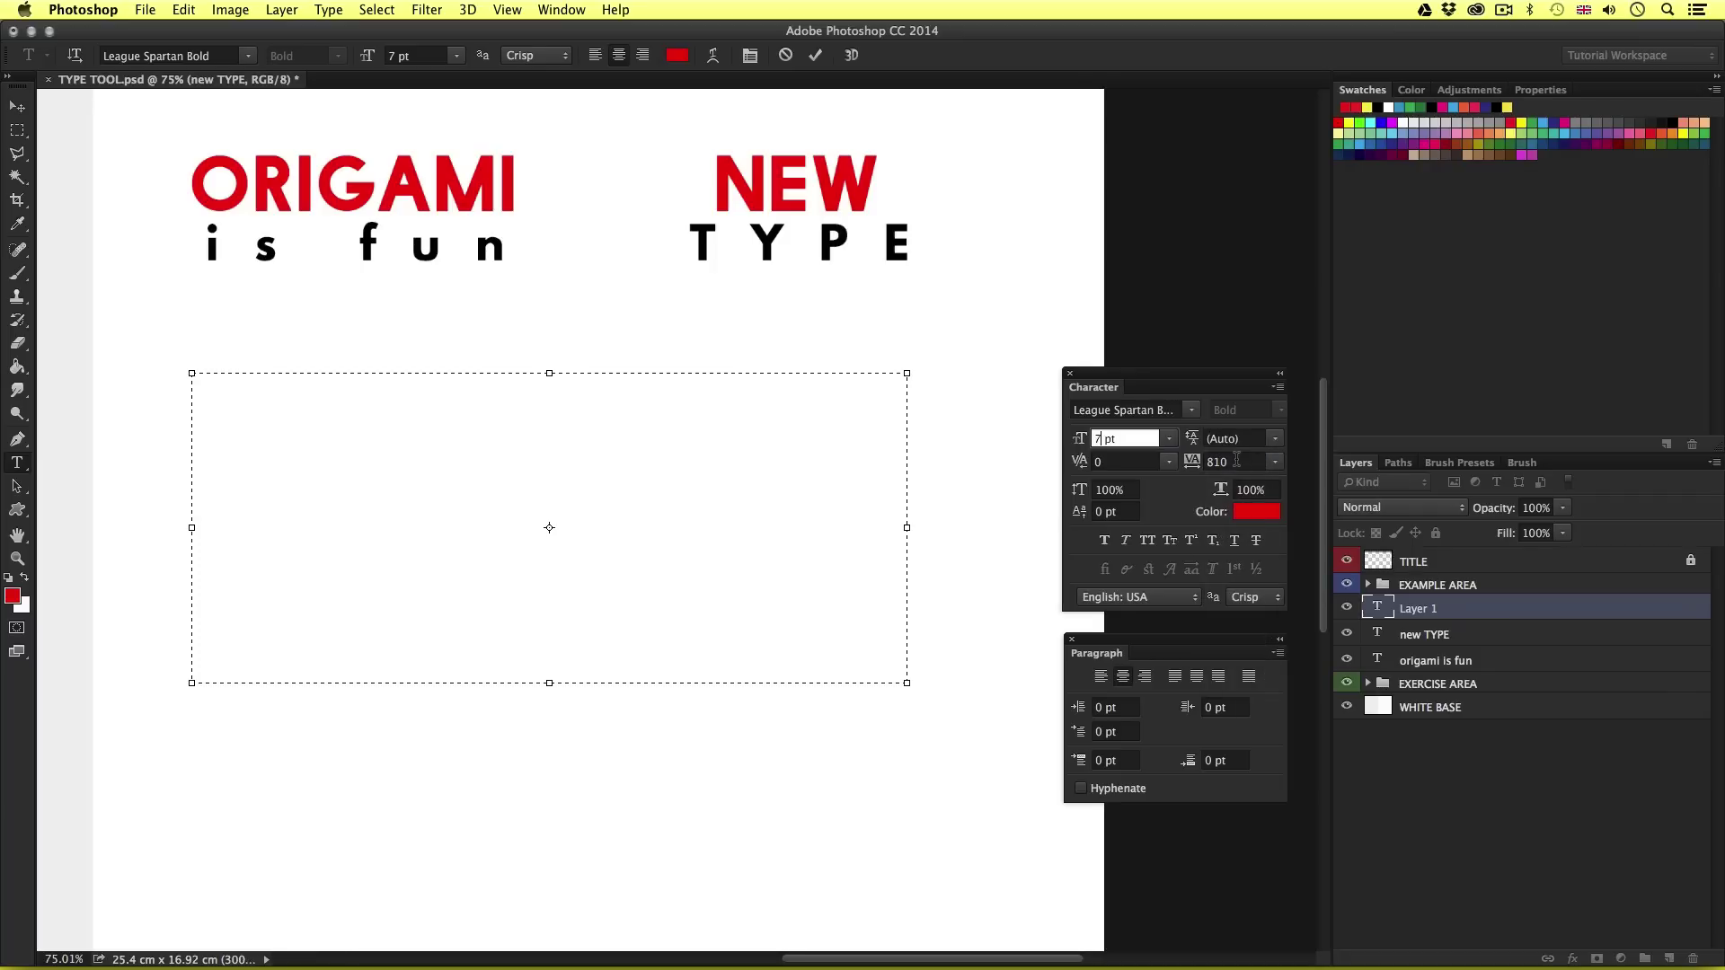
left_click(1276, 461)
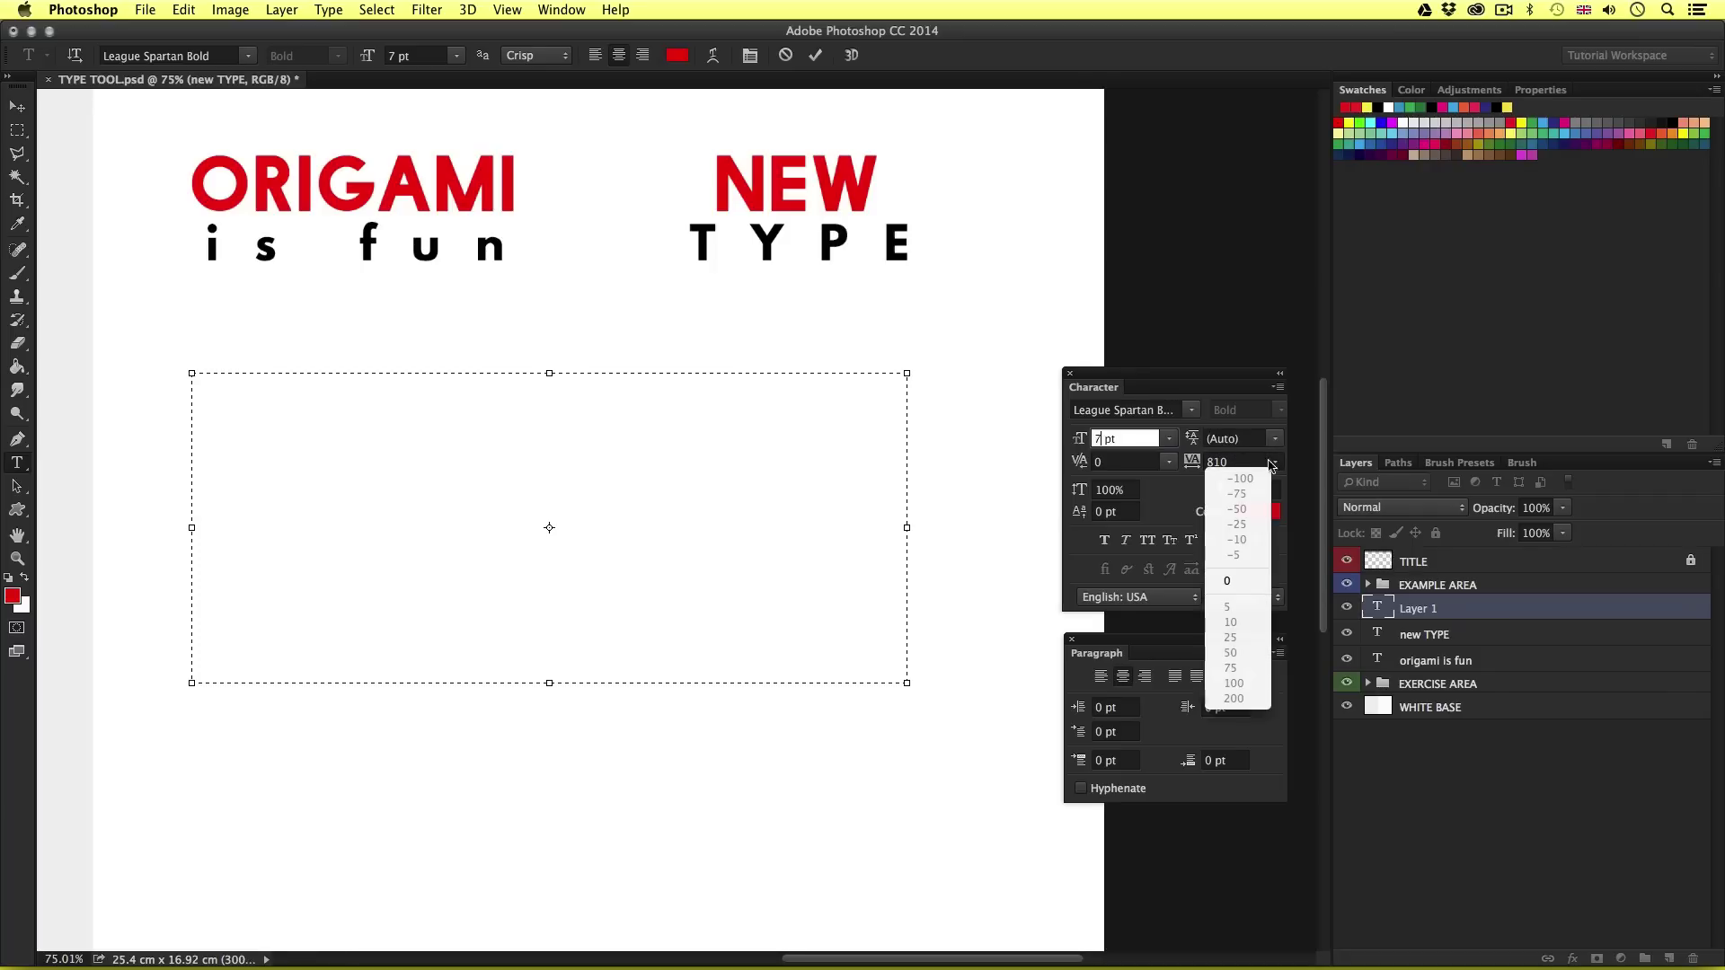
left_click(1238, 582)
Step: Set the new text box's type colour to the near-black 020202
left_click(1263, 512)
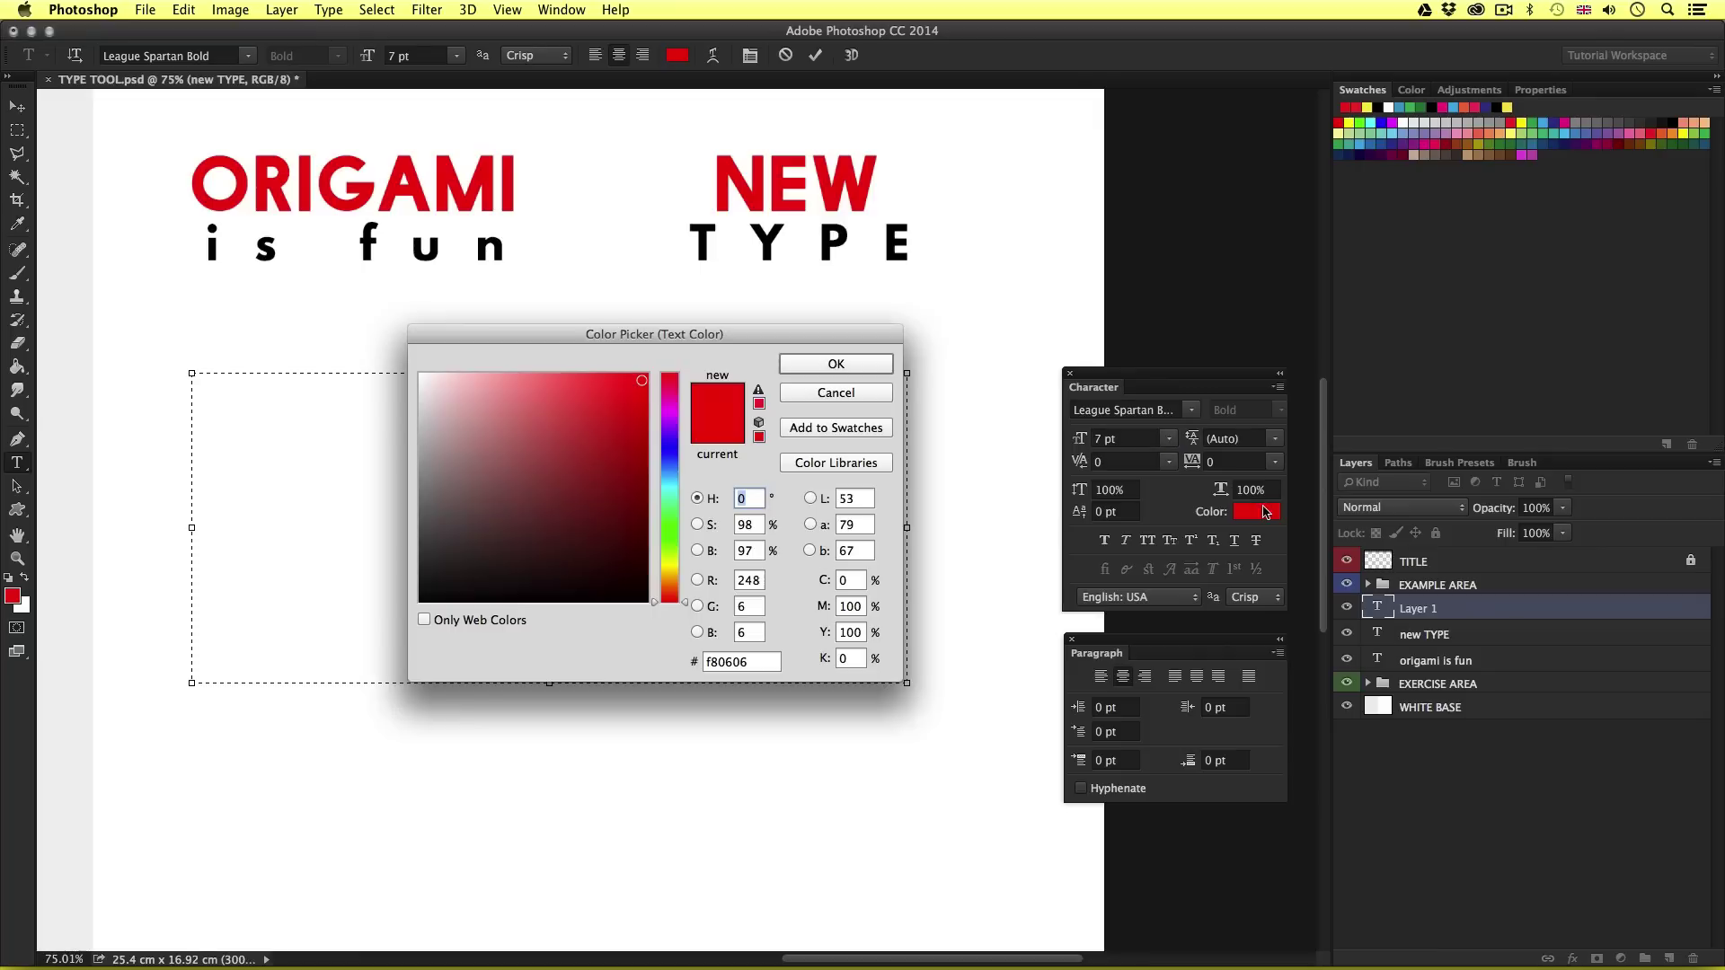
left_click_drag(421, 600, 587, 600)
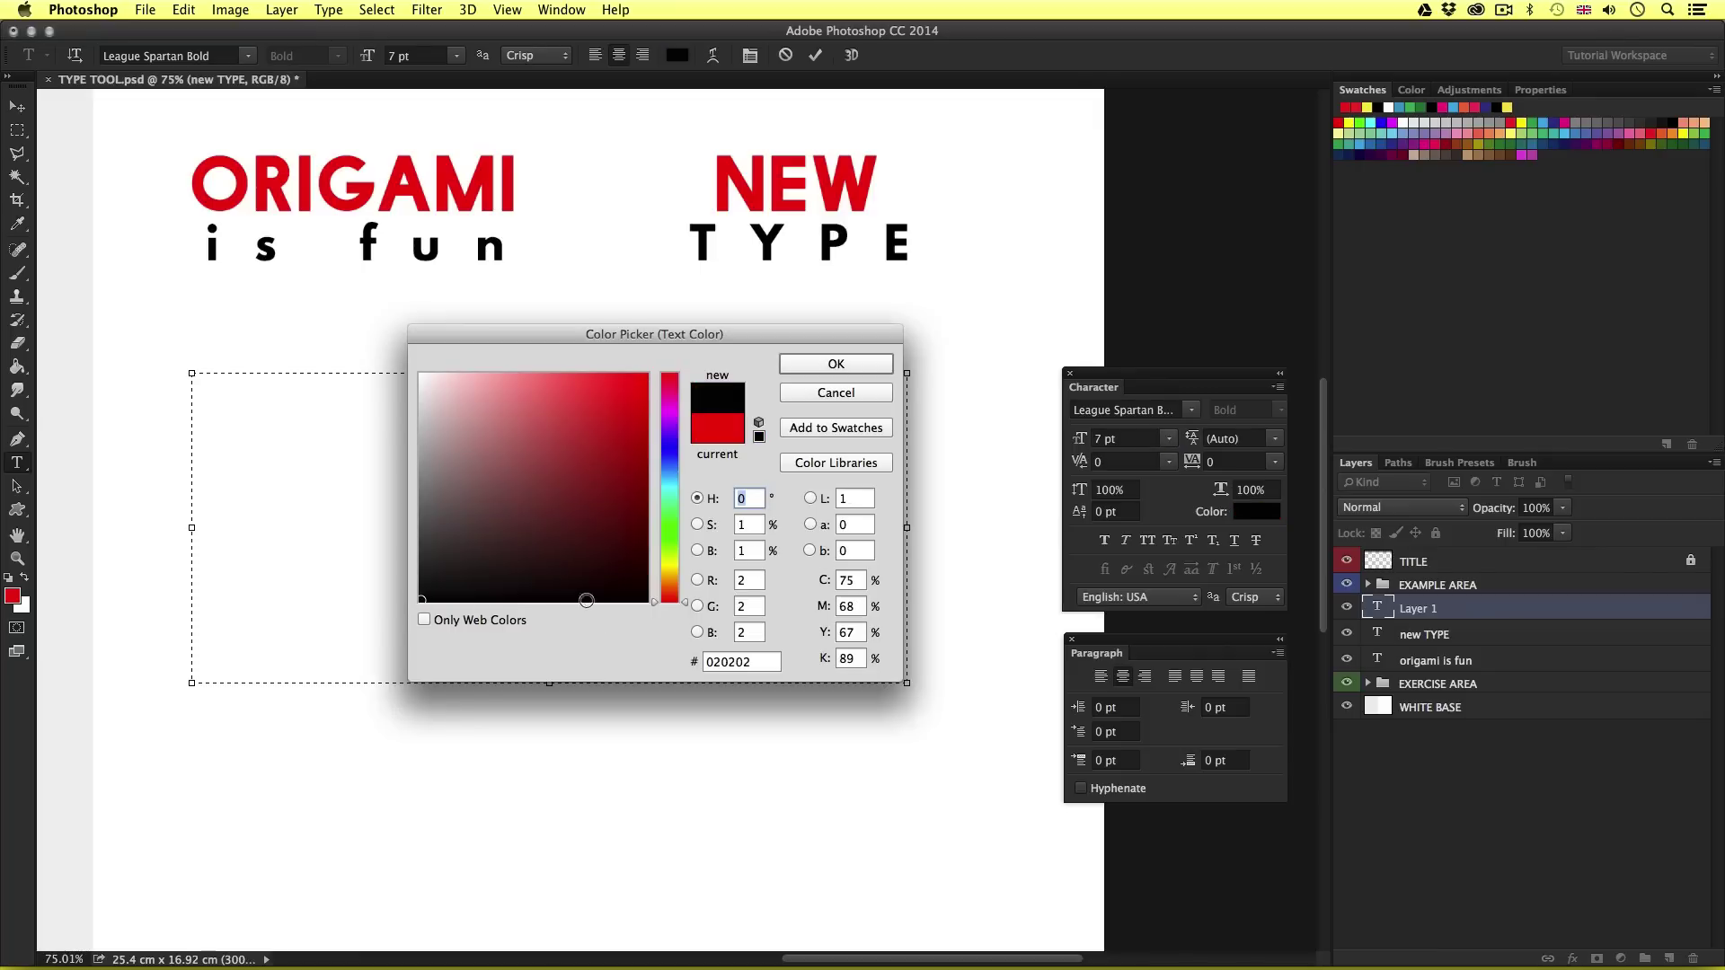
left_click(856, 372)
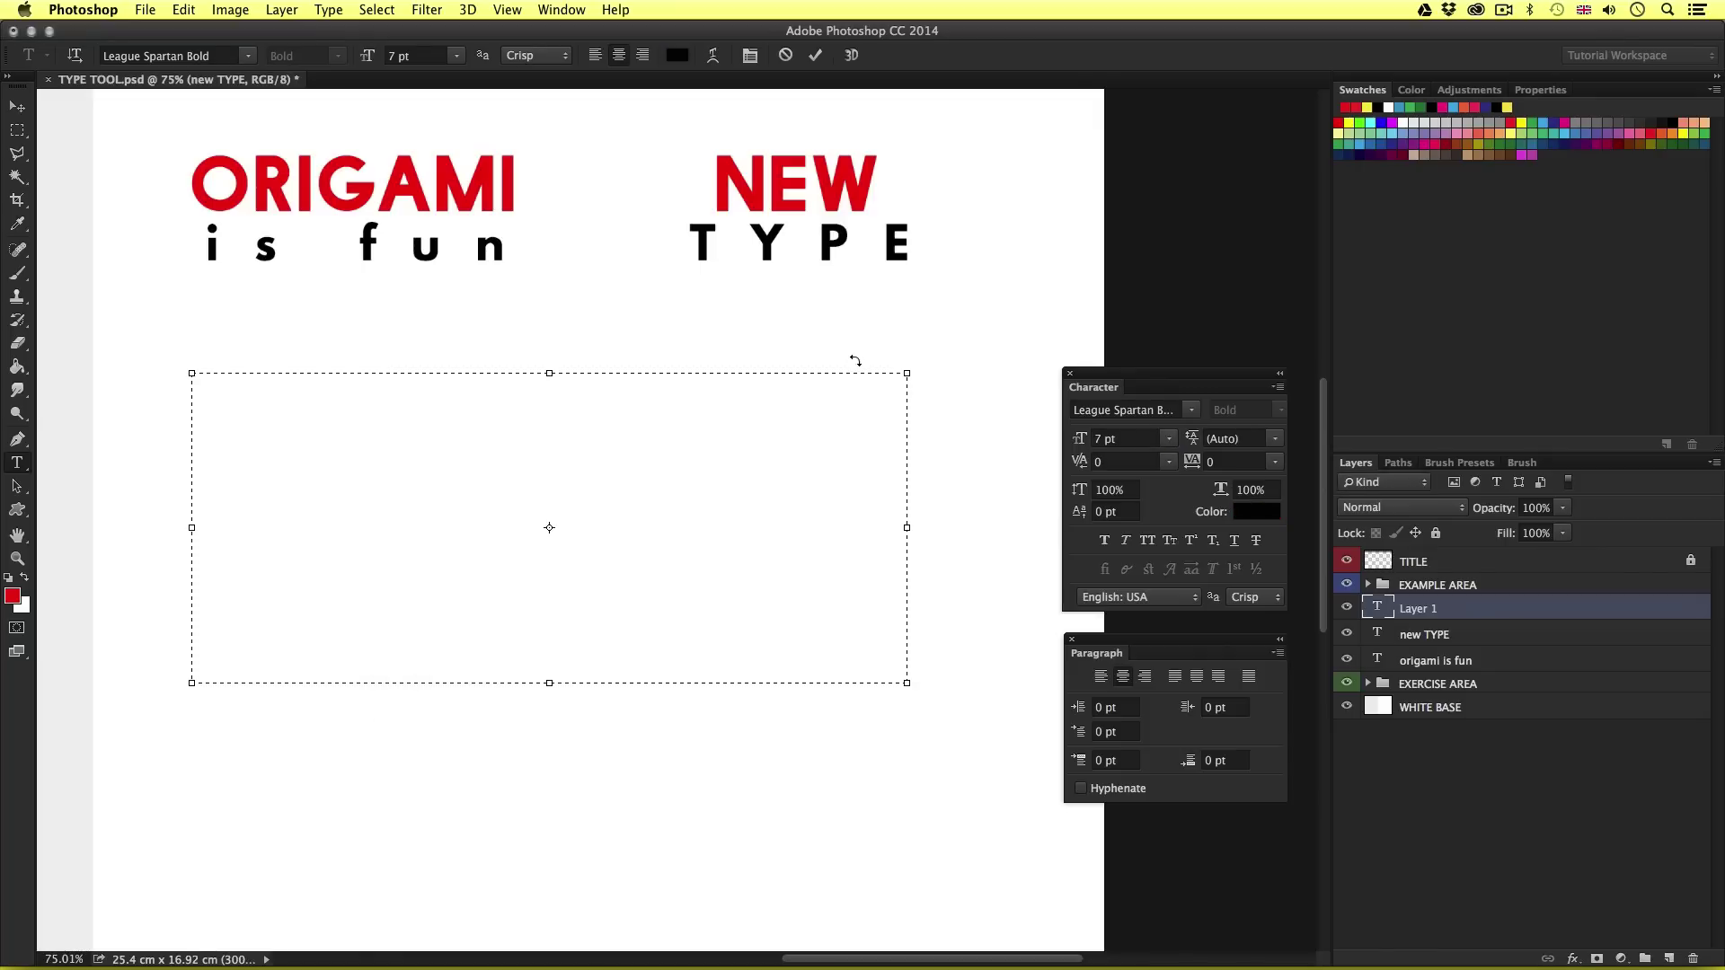
Step: Left-align the text box and paste the copied Lorem ipsum paragraph into it
left_click(1106, 685)
key("super+v")
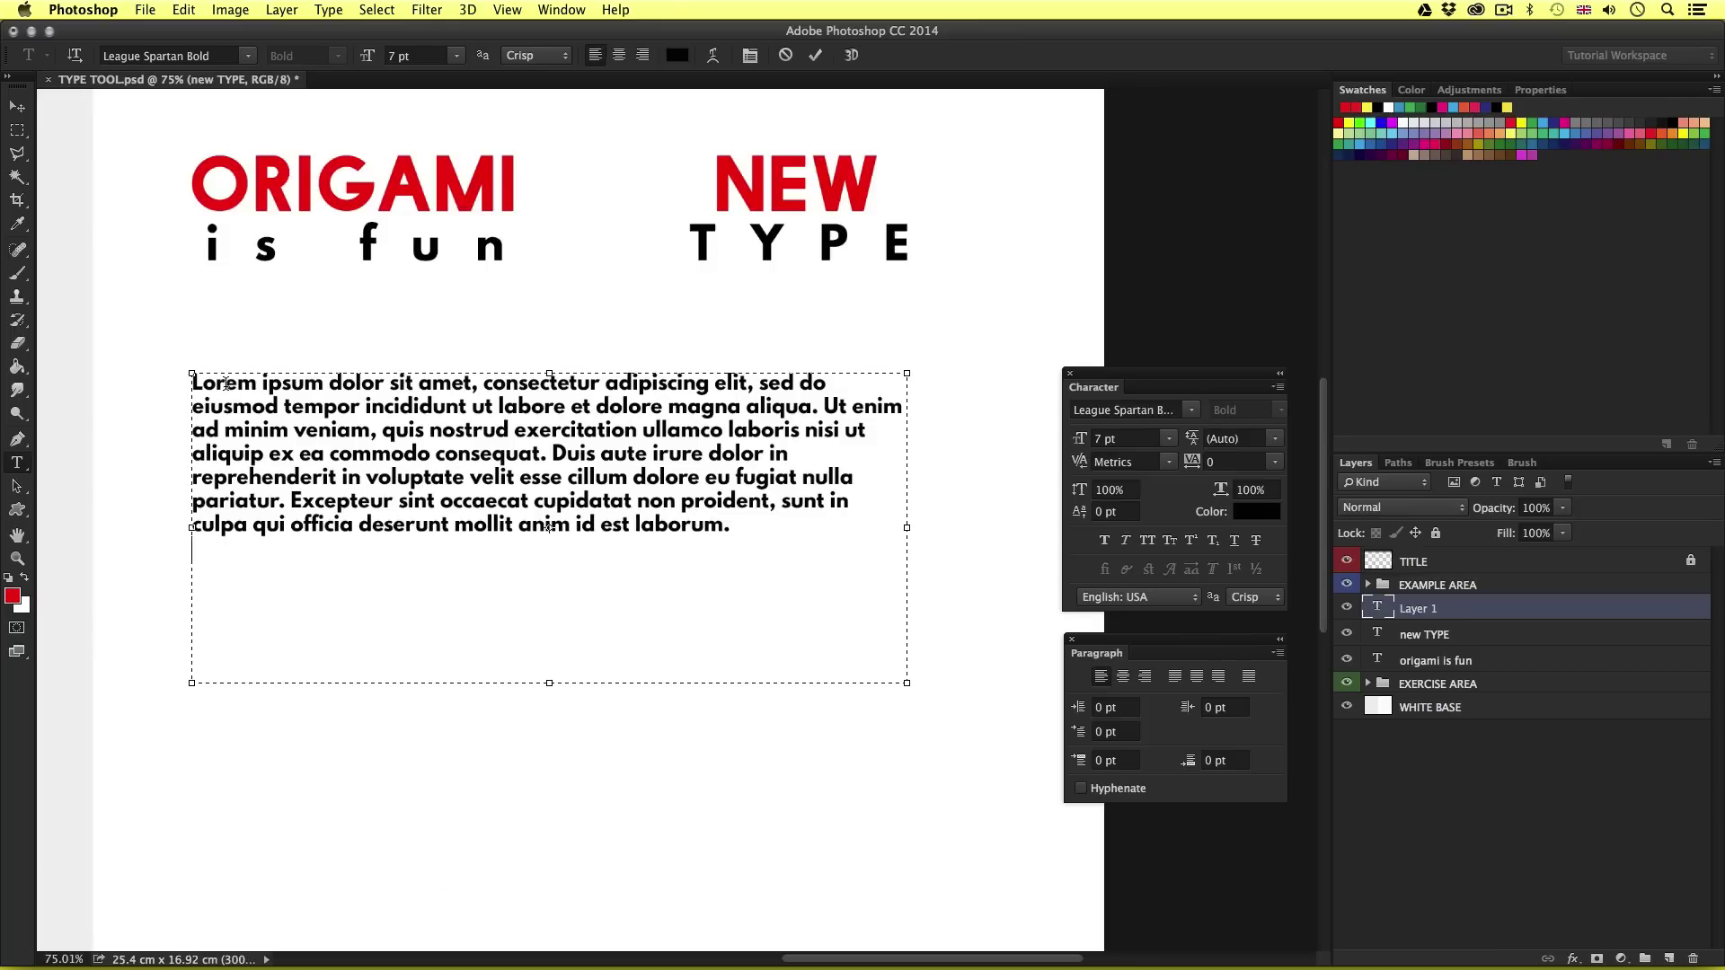
left_click_drag(734, 524, 165, 306)
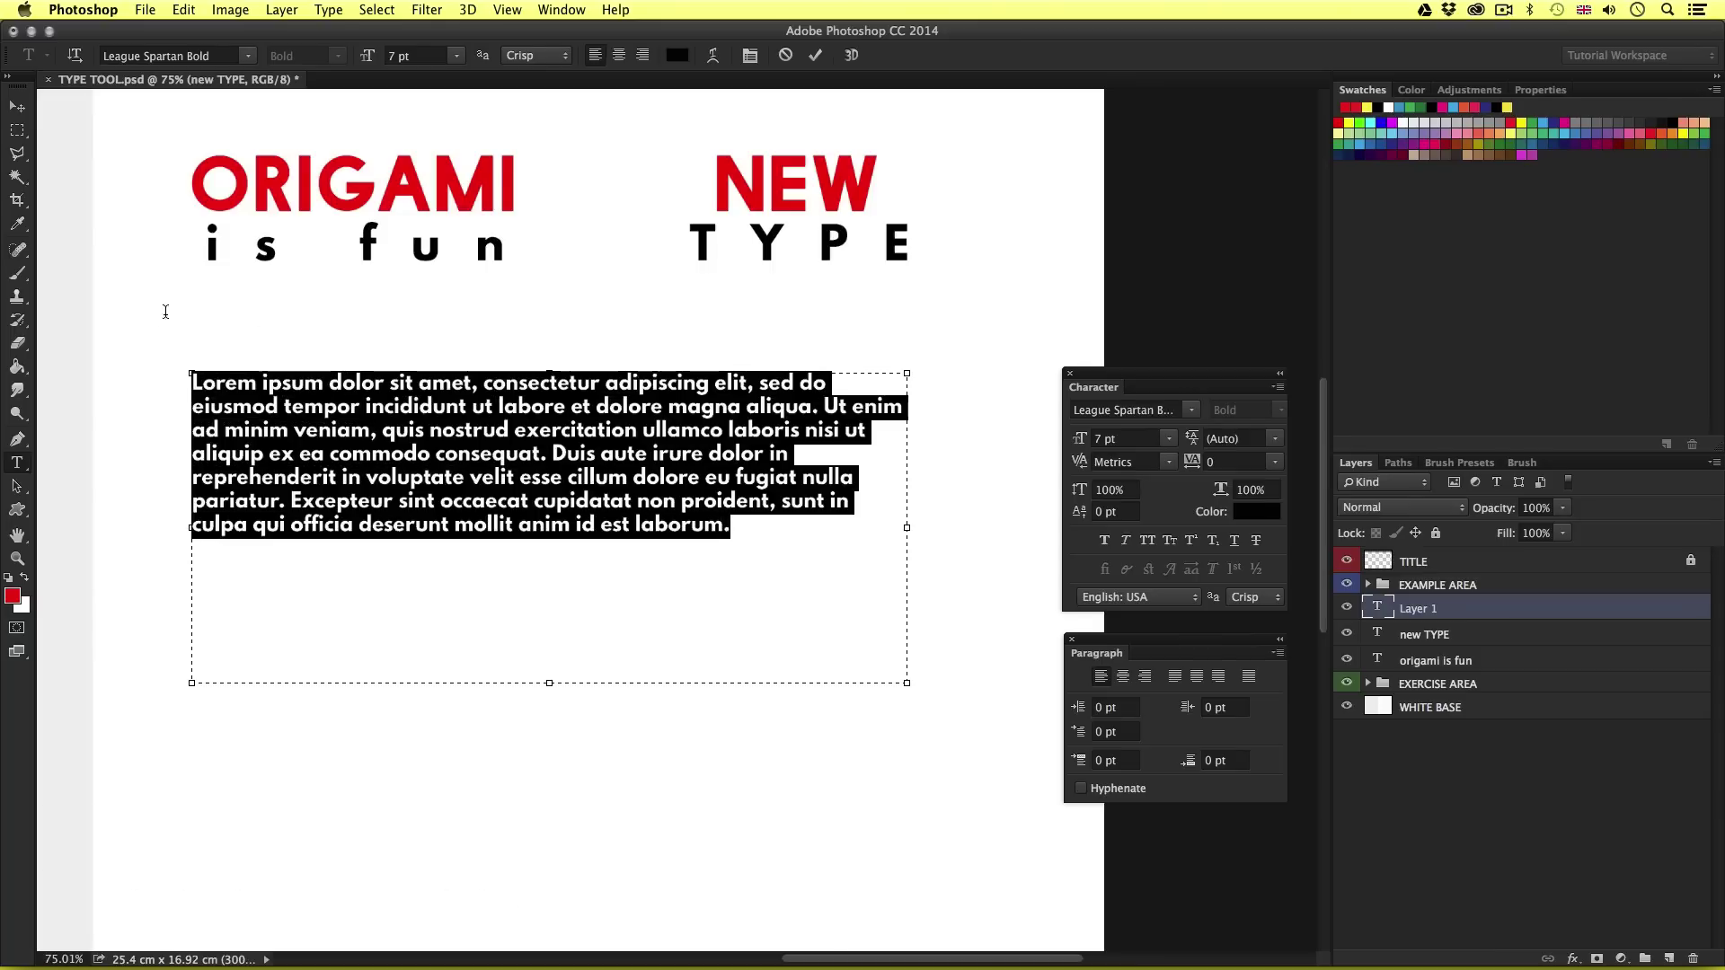
left_click(675, 487)
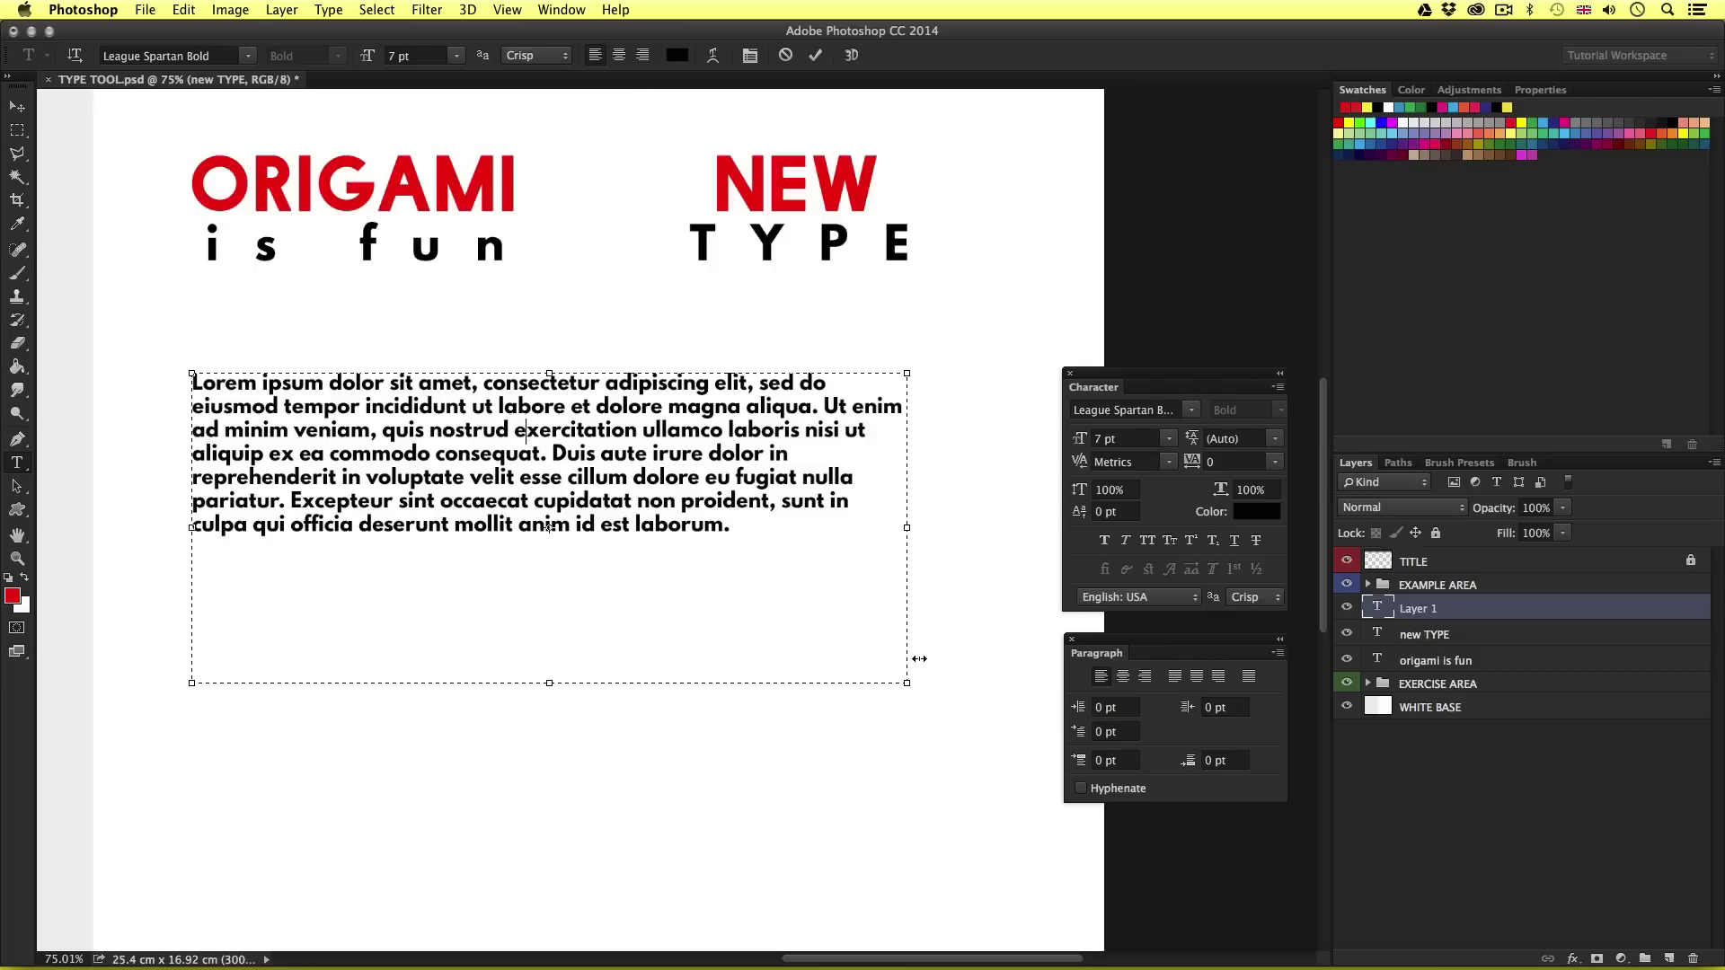
Step: Narrow the text box to a slim column and widen it back across both headings at a slightly shorter height
left_click_drag(907, 525, 475, 526)
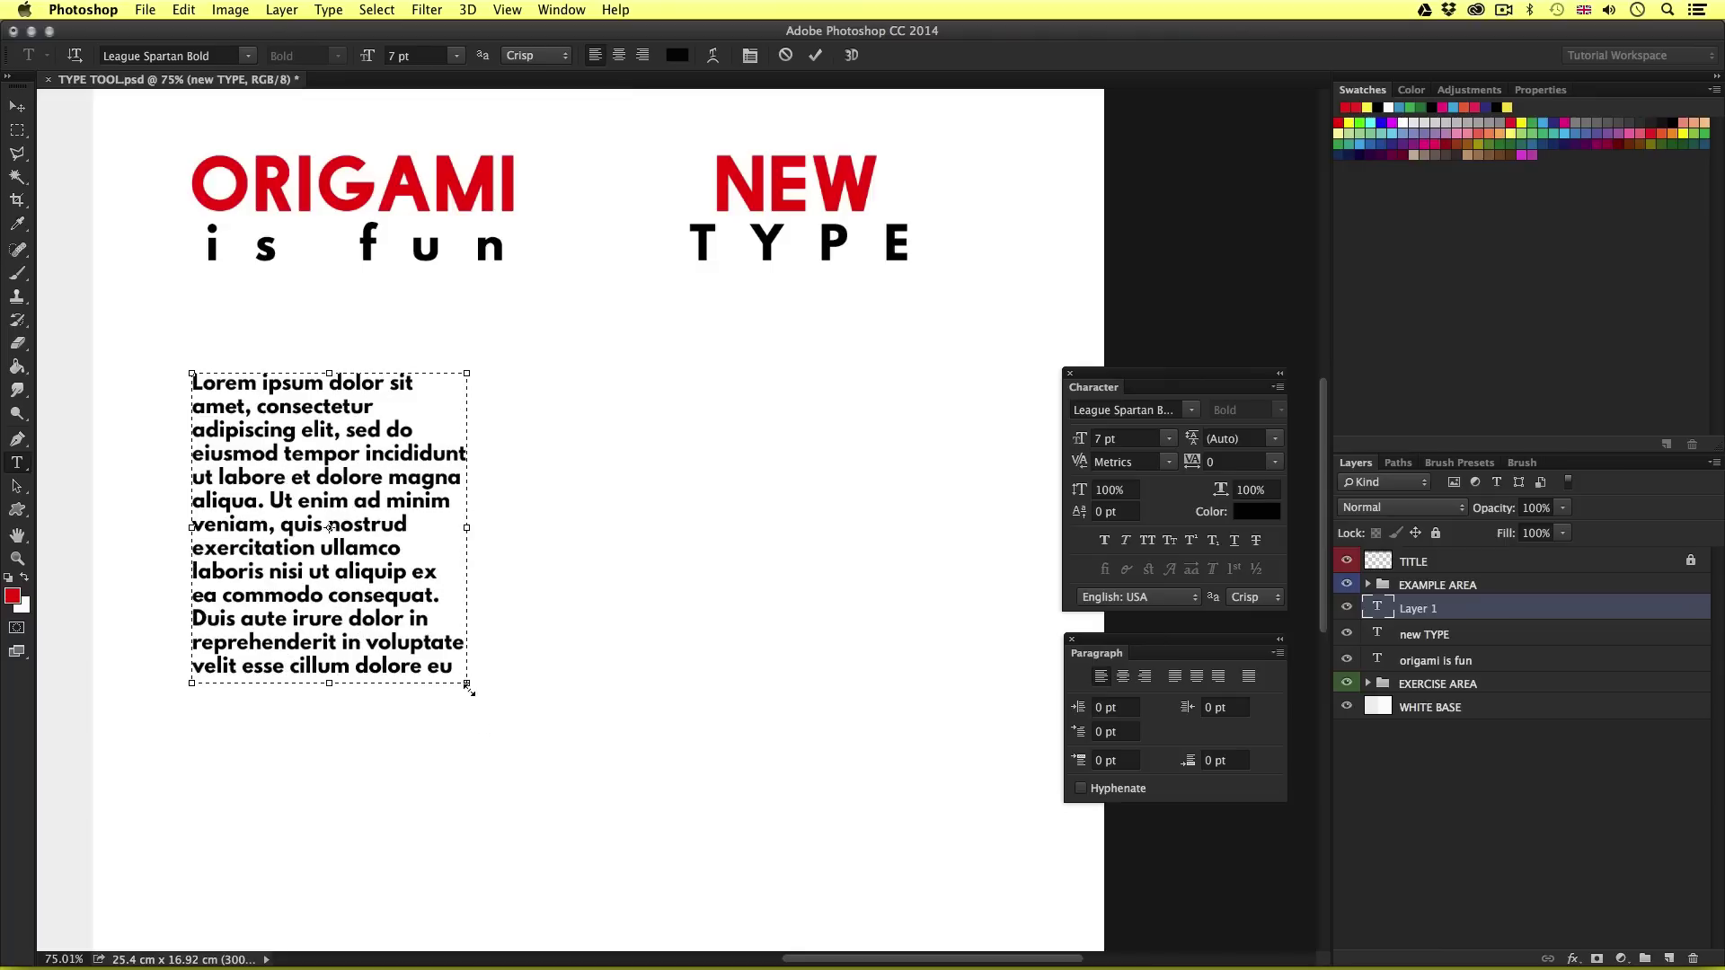
left_click_drag(474, 683, 907, 658)
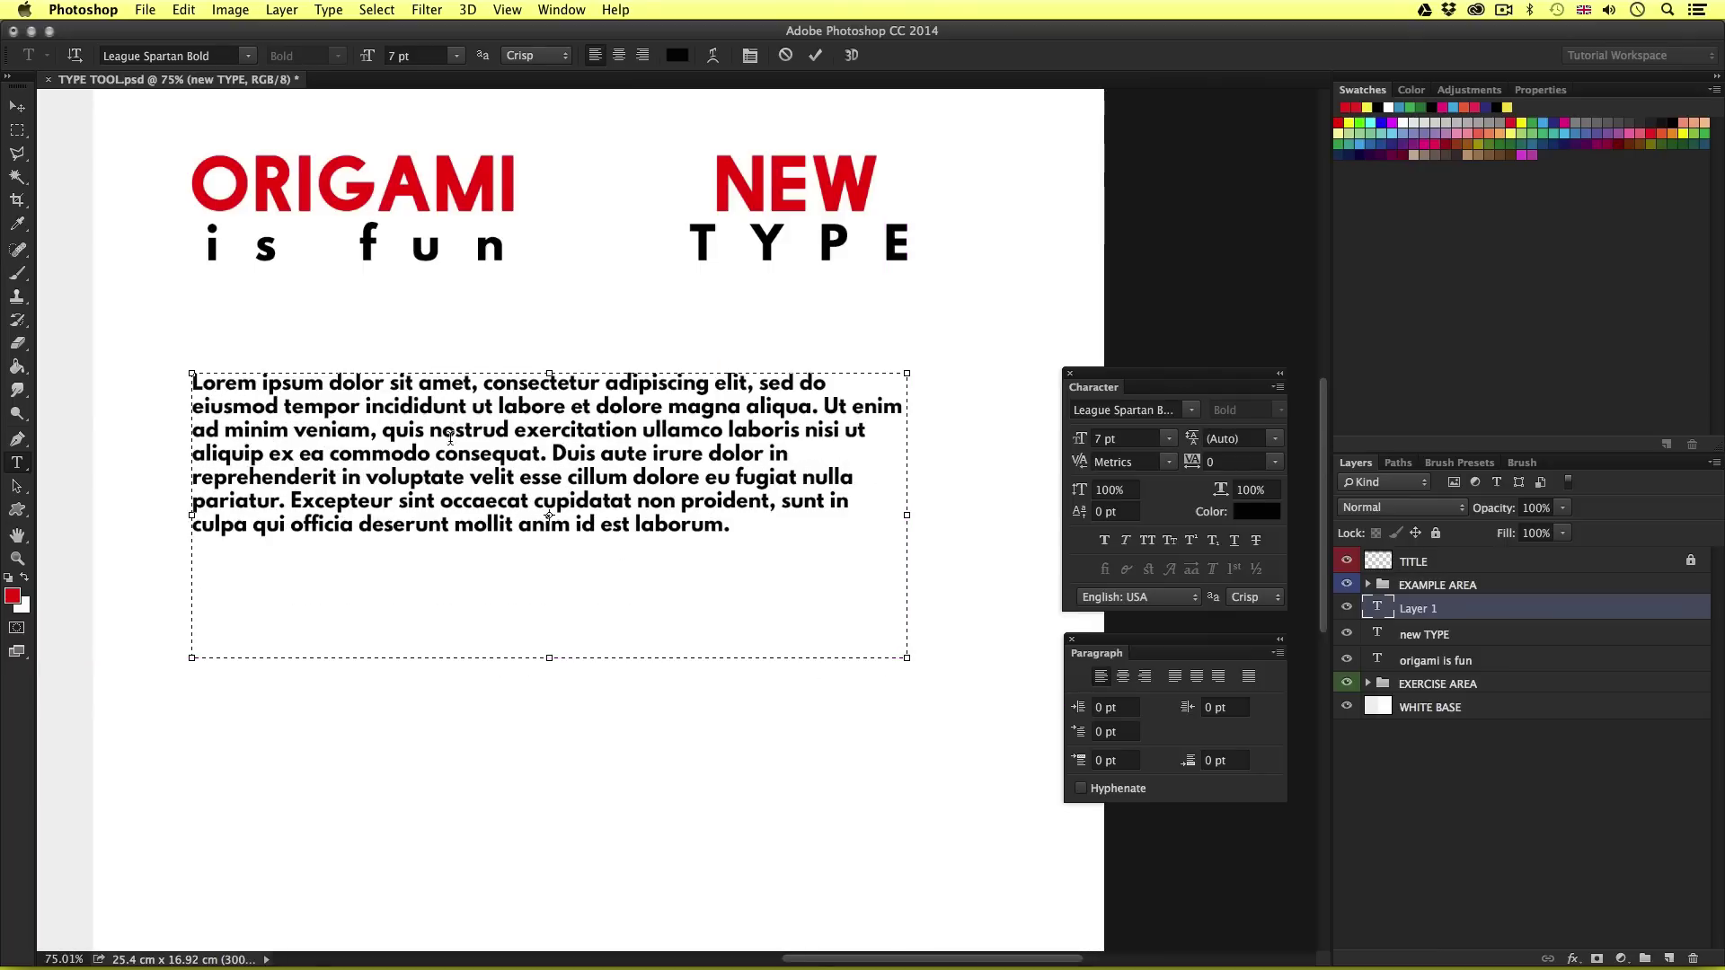
Step: Select all the Lorem ipsum text, set its leading to 12 pt and centre-align it
left_click_drag(418, 409, 578, 492)
left_click(785, 528)
key("super+a")
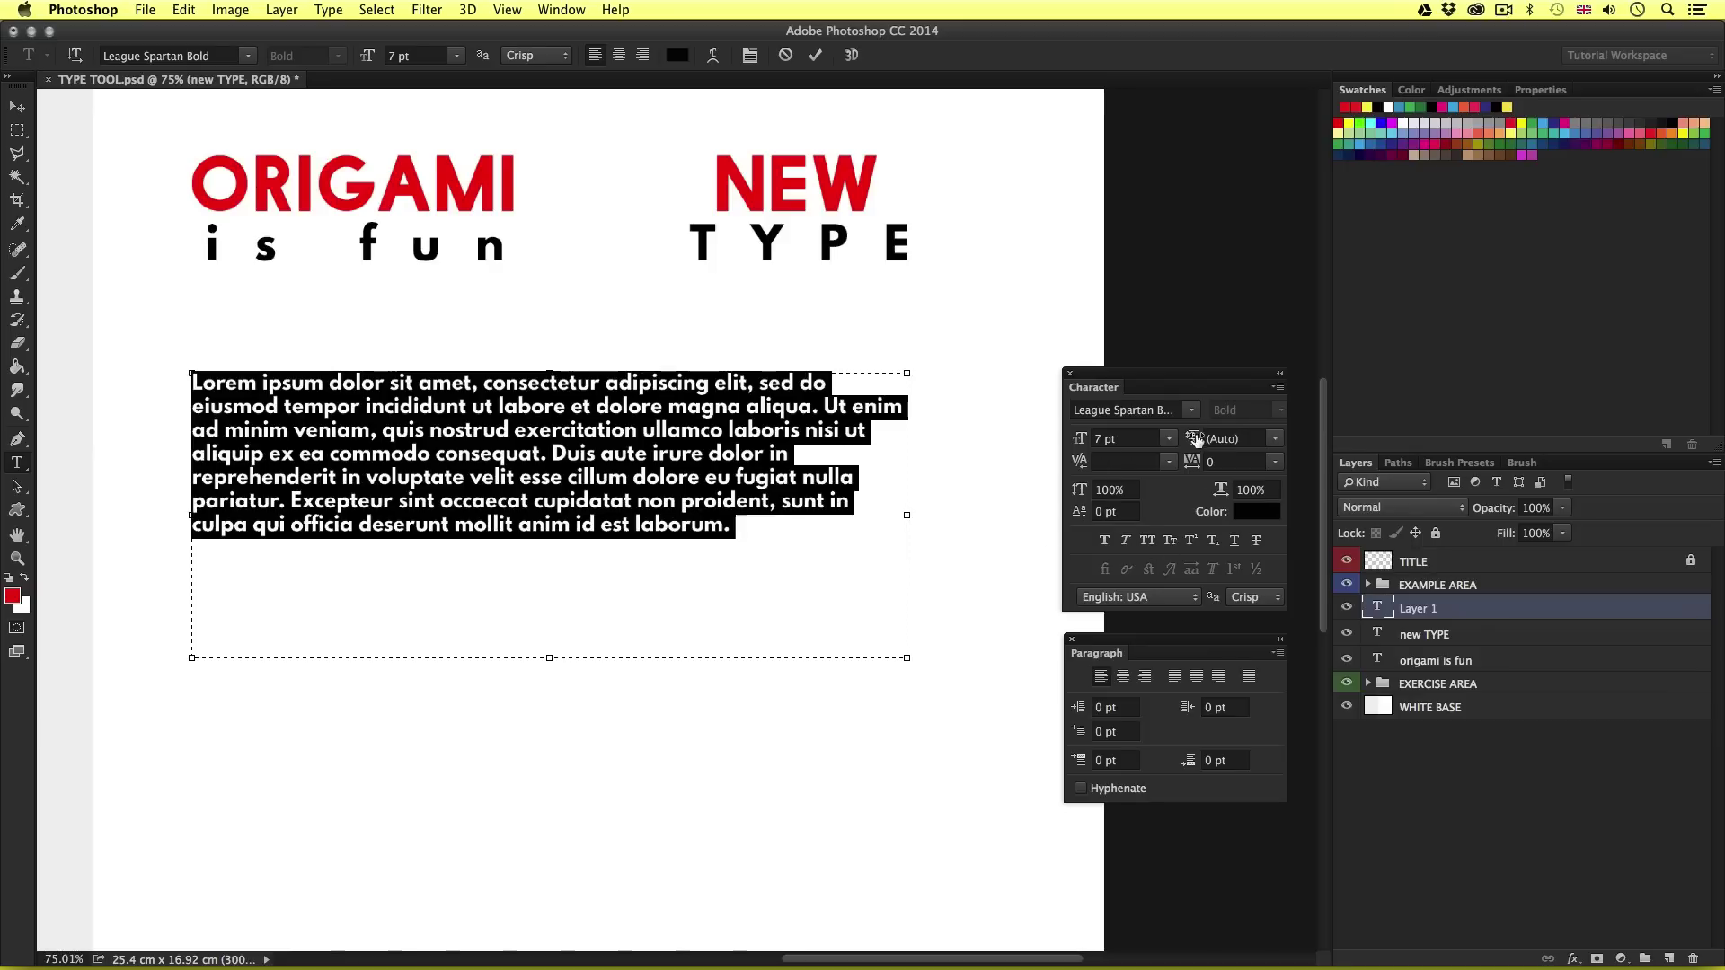
left_click_drag(1196, 439, 1218, 441)
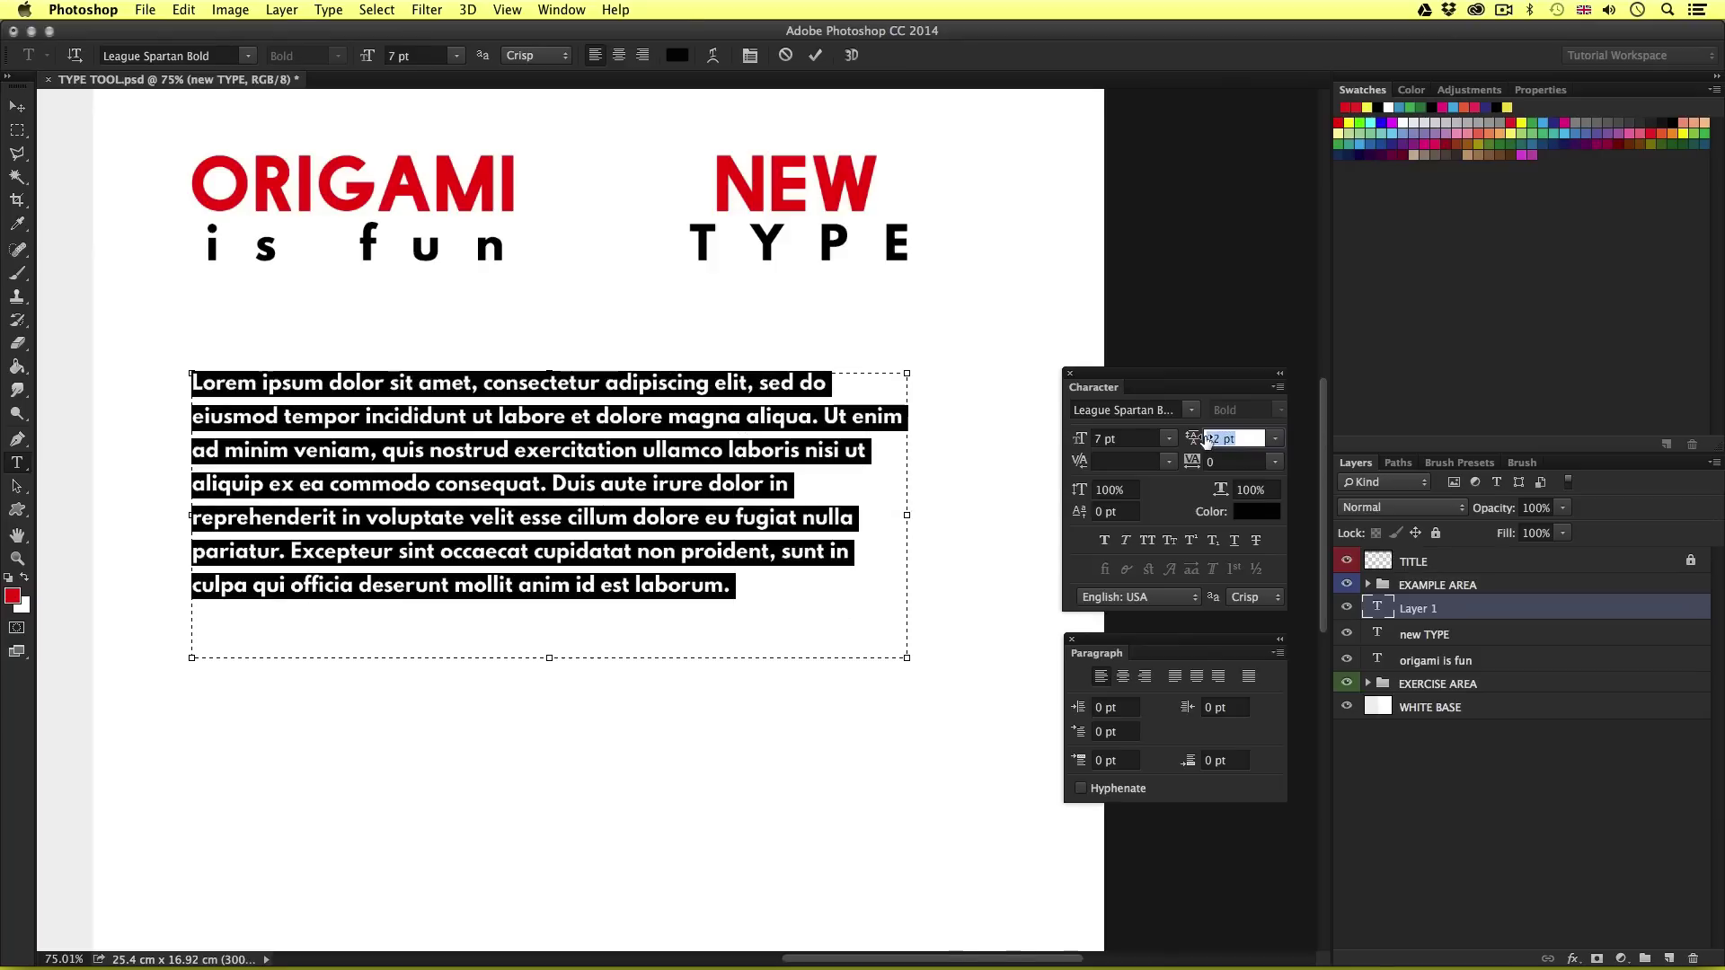
left_click(1125, 677)
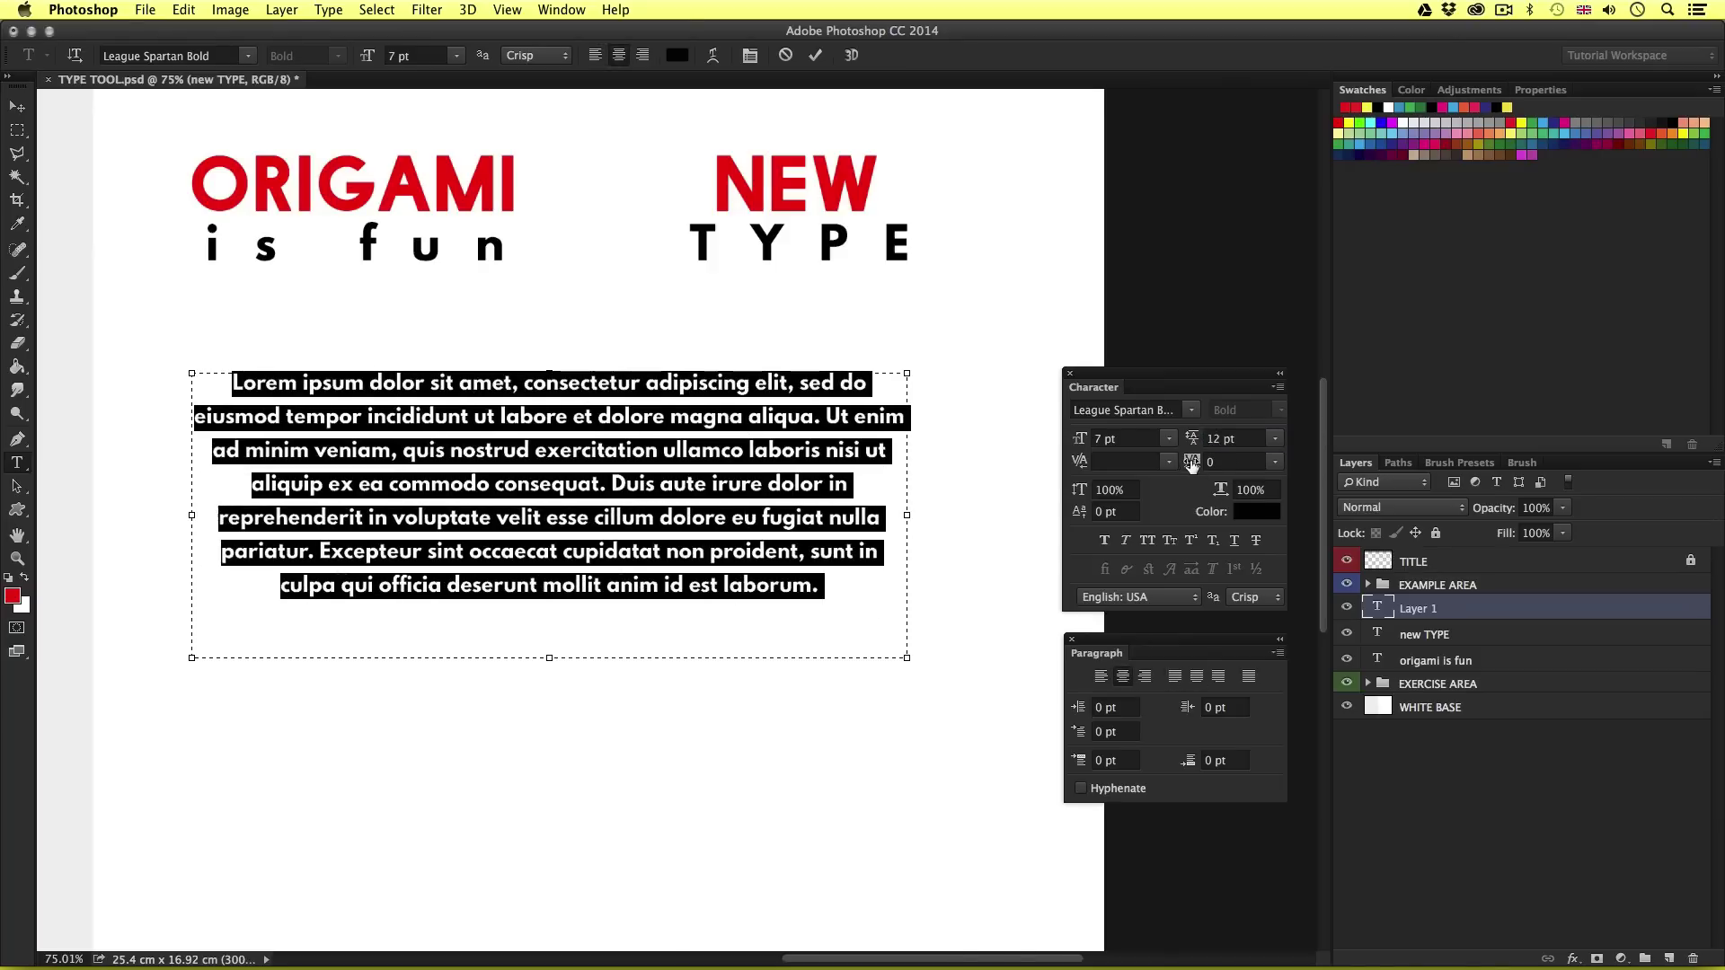
Step: Recolour the selected Lorem ipsum text to a medium blue
left_click(1256, 514)
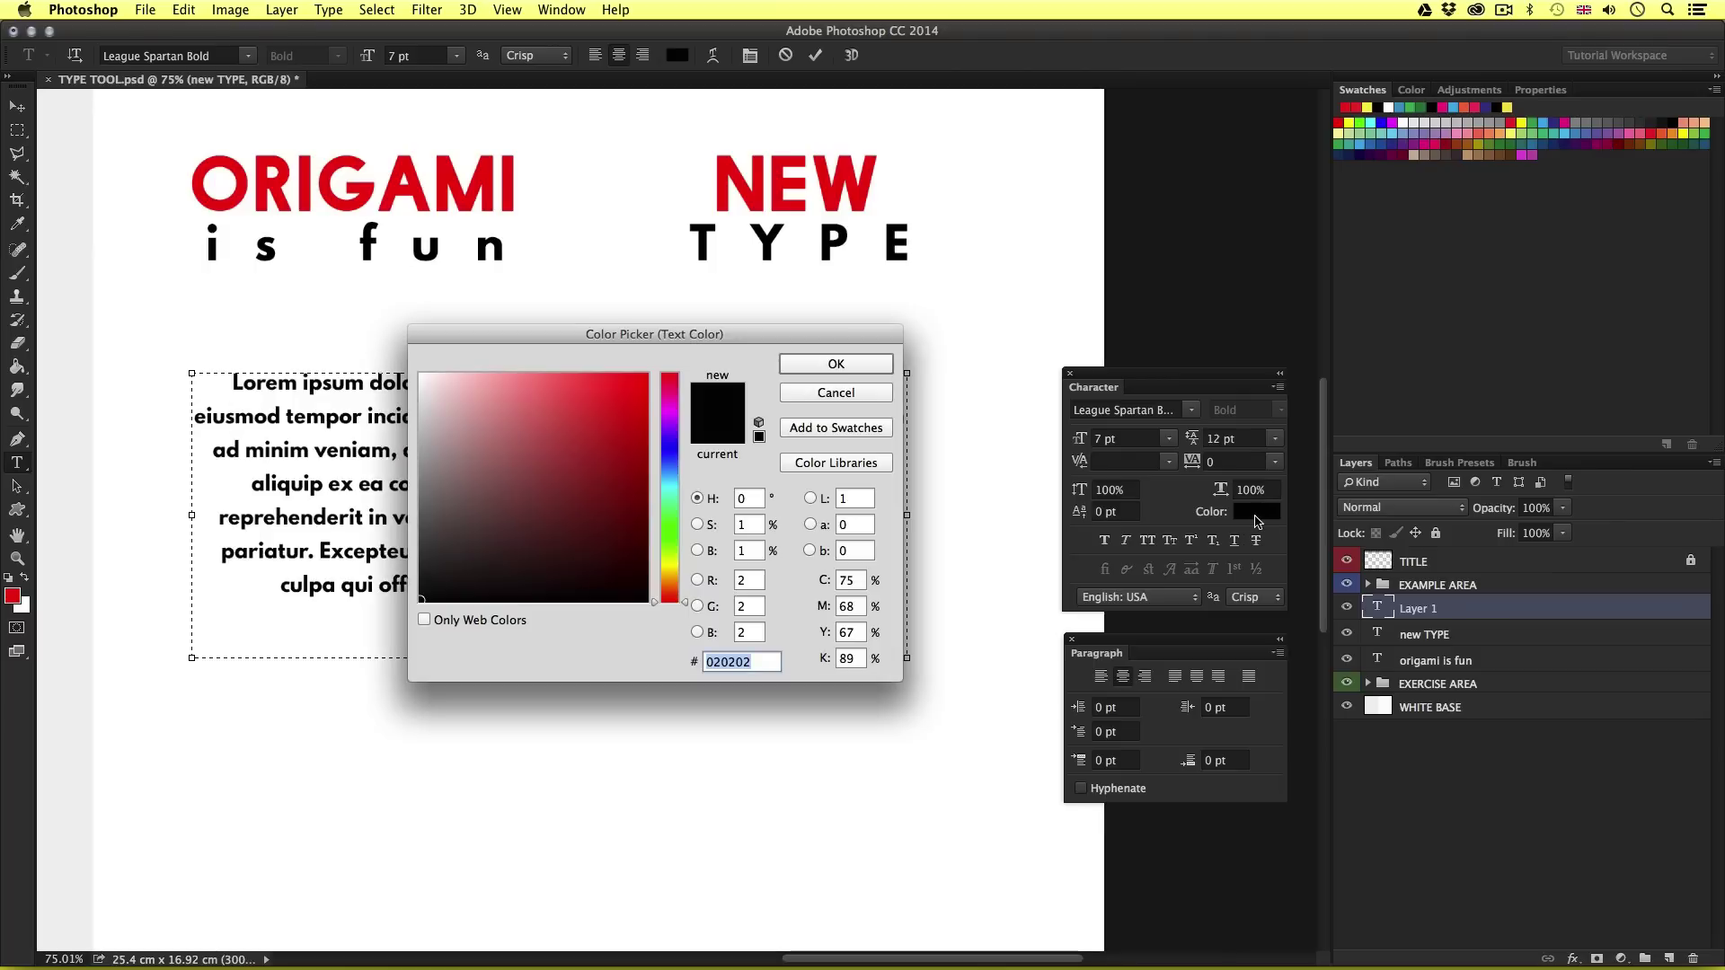
left_click(670, 465)
left_click(609, 428)
left_click(834, 365)
Step: Start a second paragraph at "Duis aute" after an empty line, and move the committed text block slightly up
left_click(688, 454)
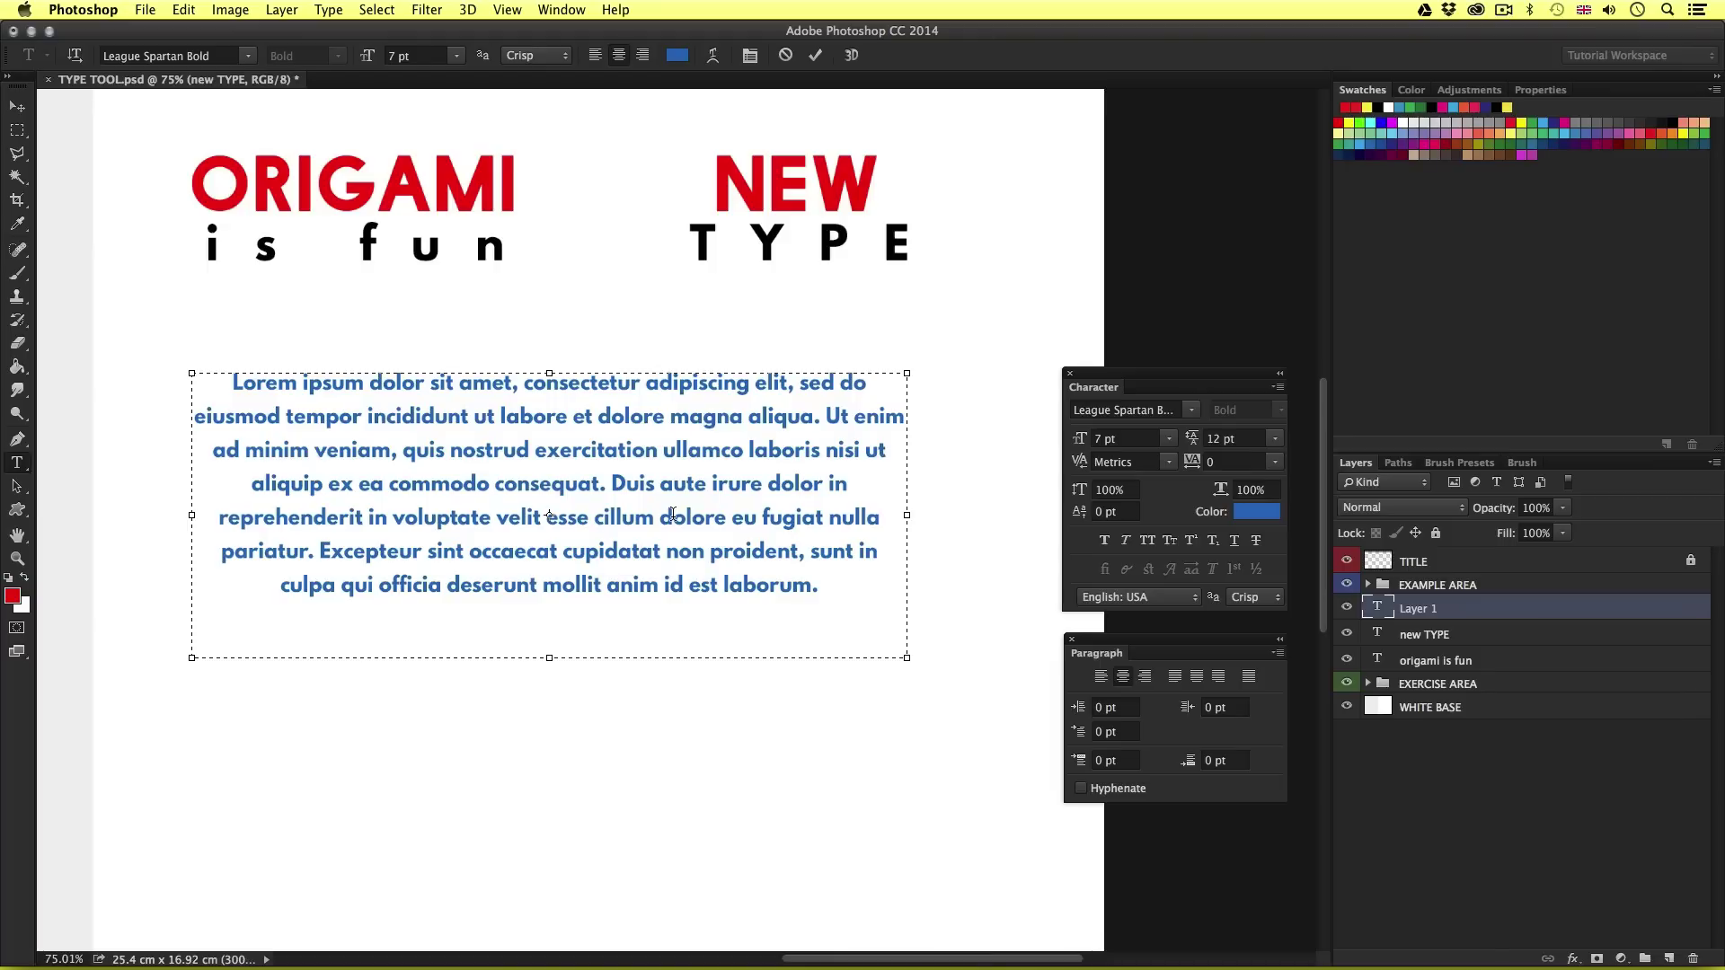
key("Return")
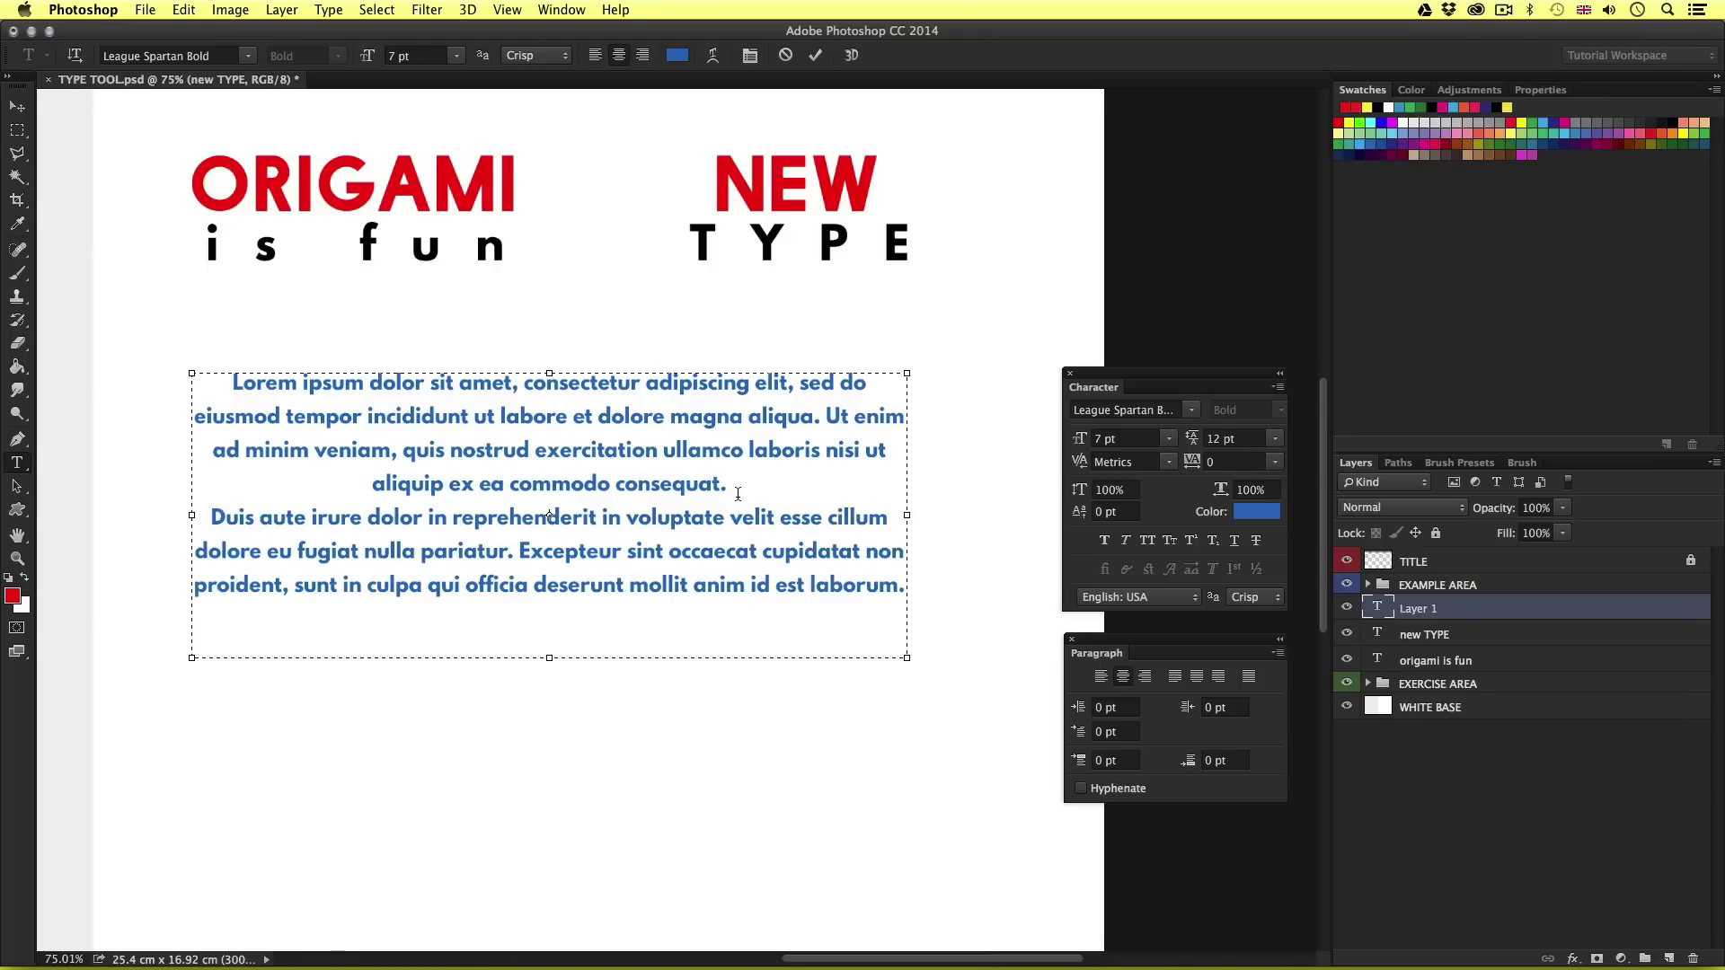
key("Return")
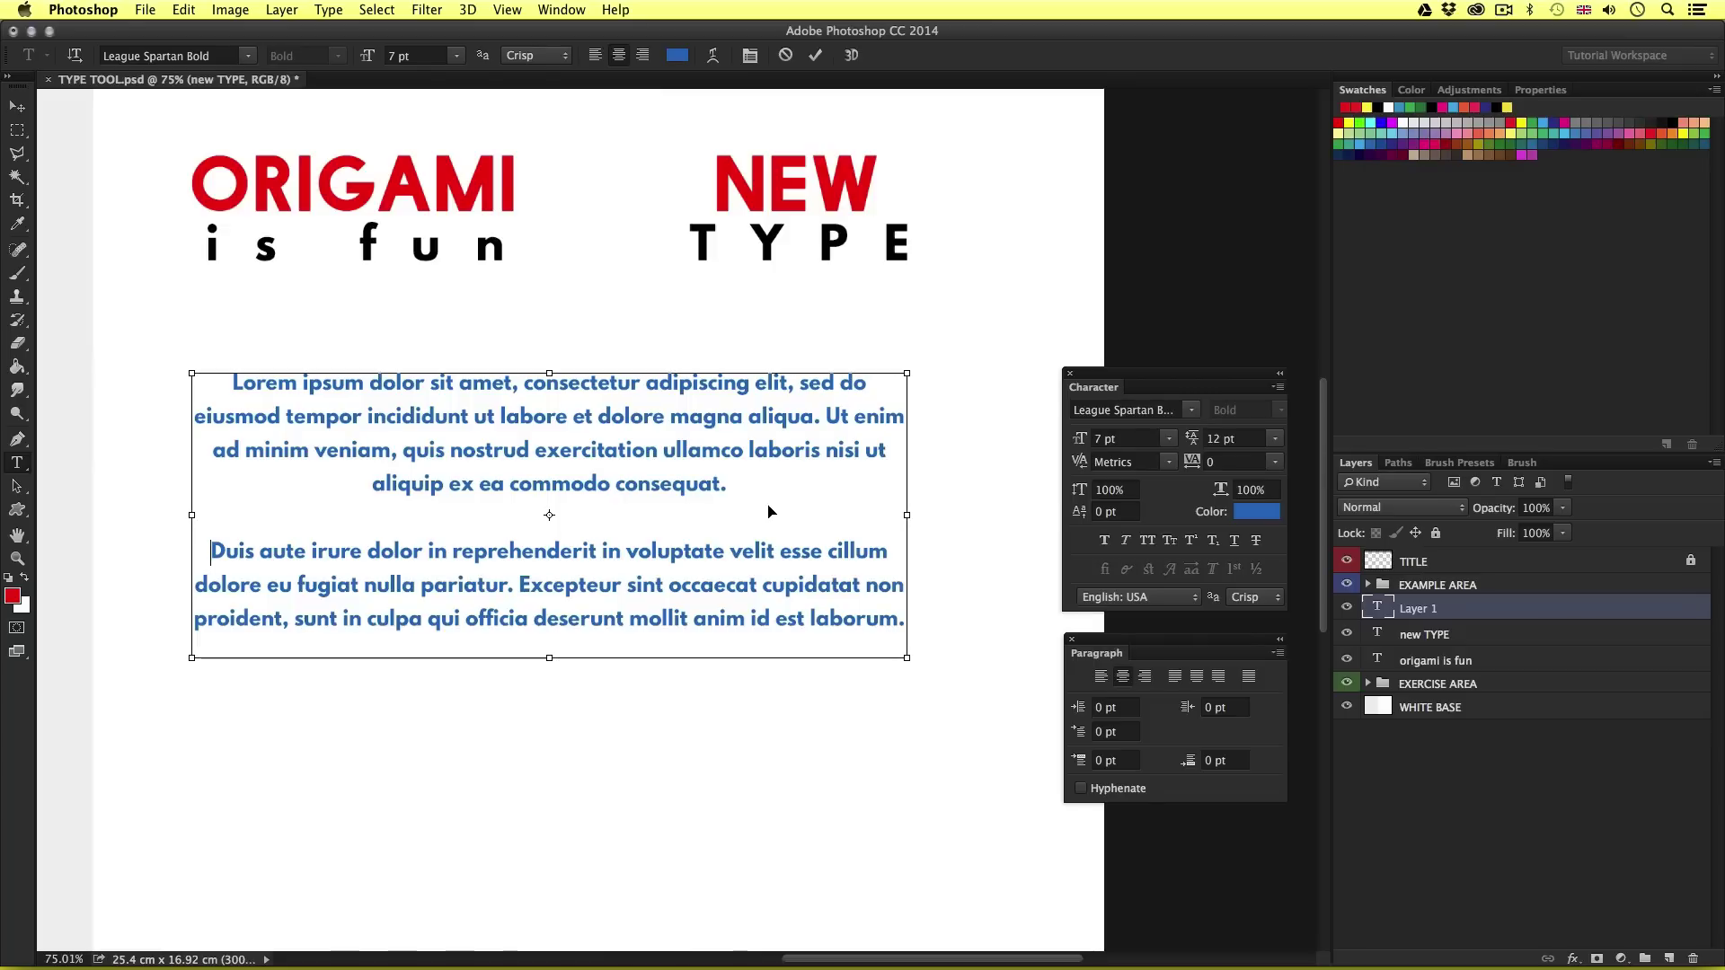
left_click(768, 513)
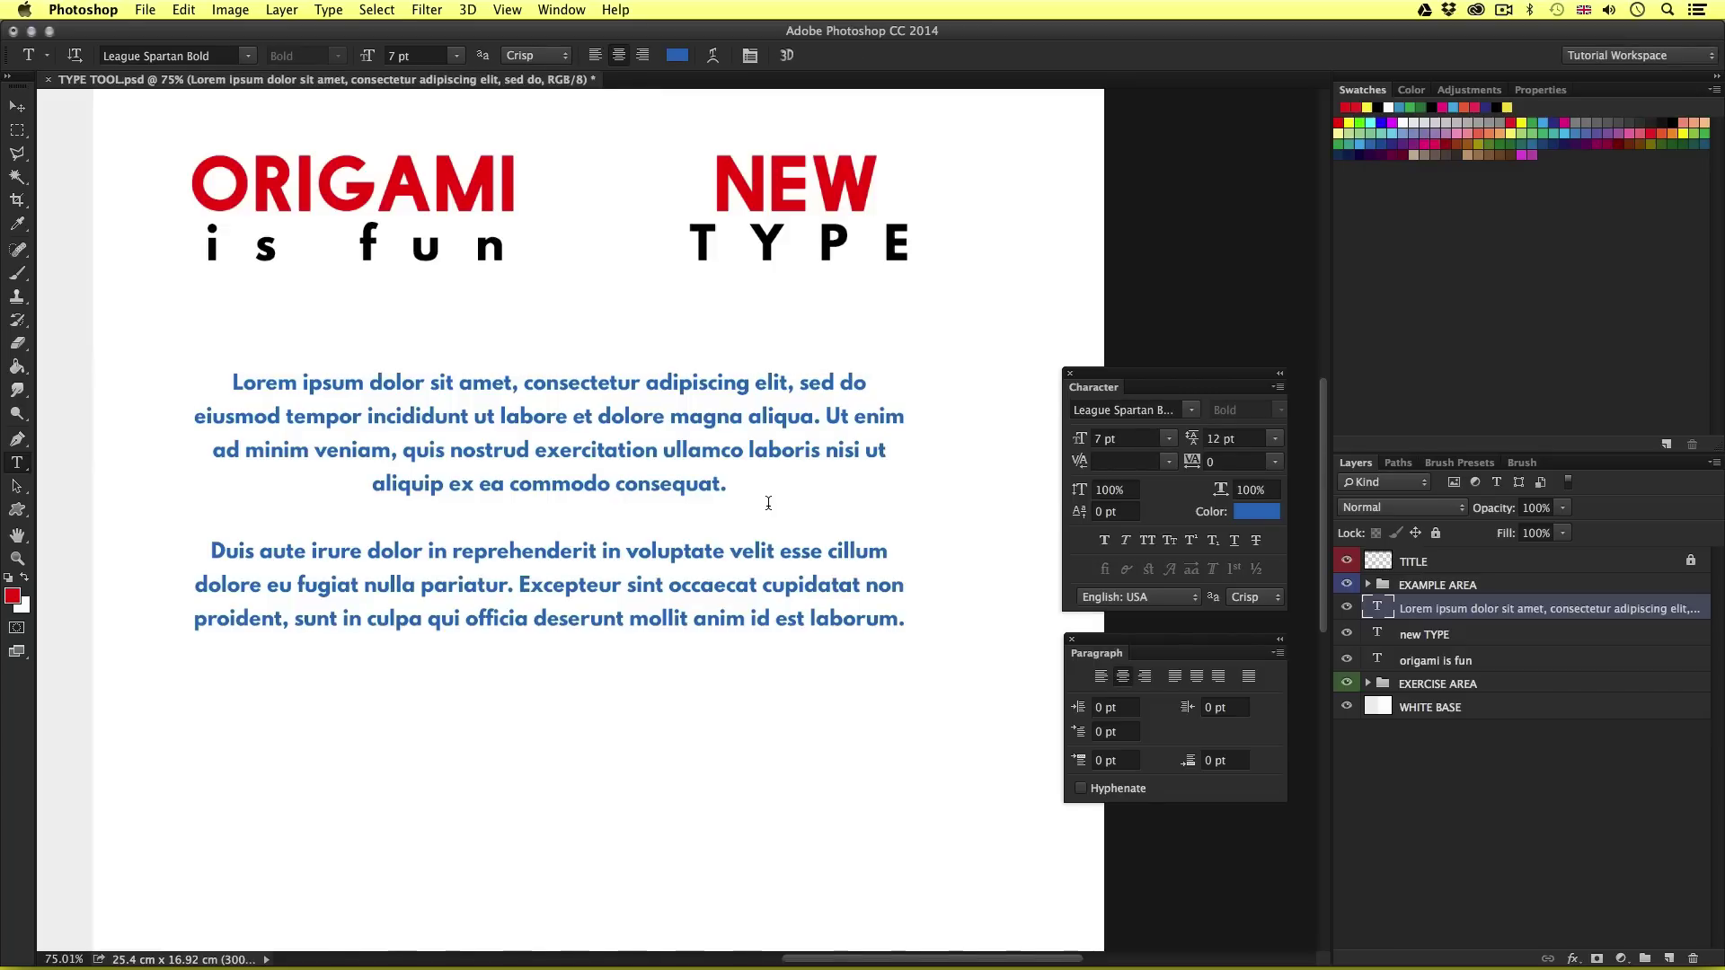
key("v")
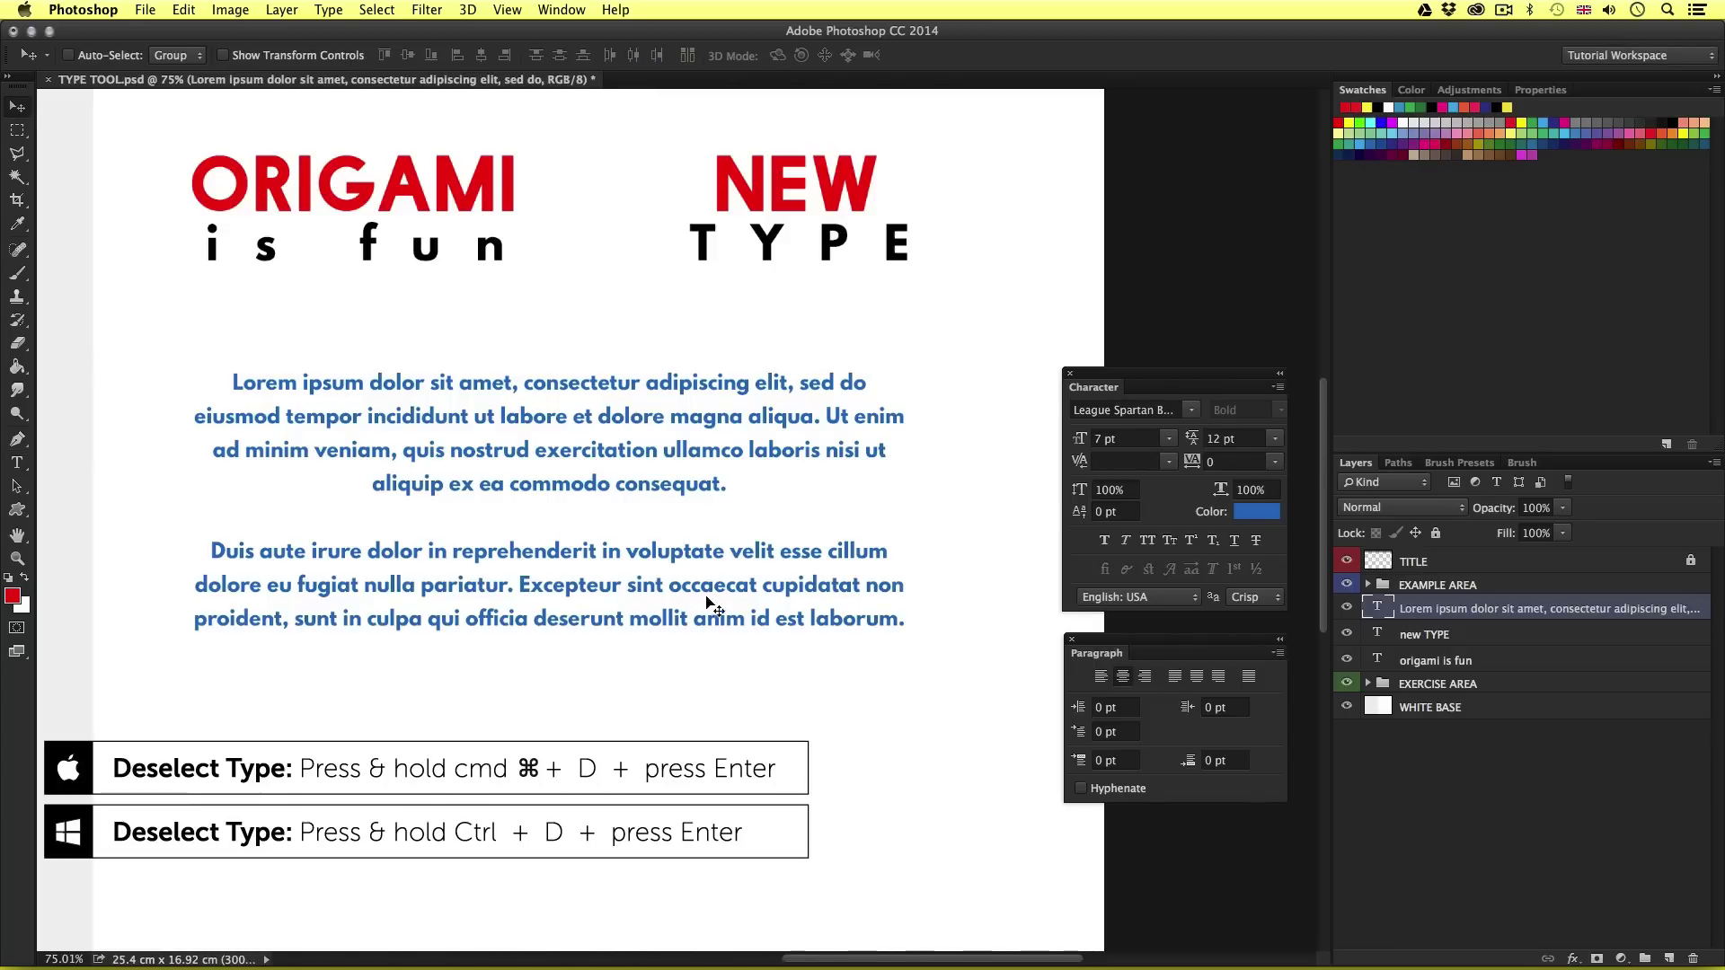
mouse_move(649, 586)
left_mouse_down()
mouse_move(634, 575)
mouse_move(634, 611)
mouse_move(634, 575)
left_mouse_up()
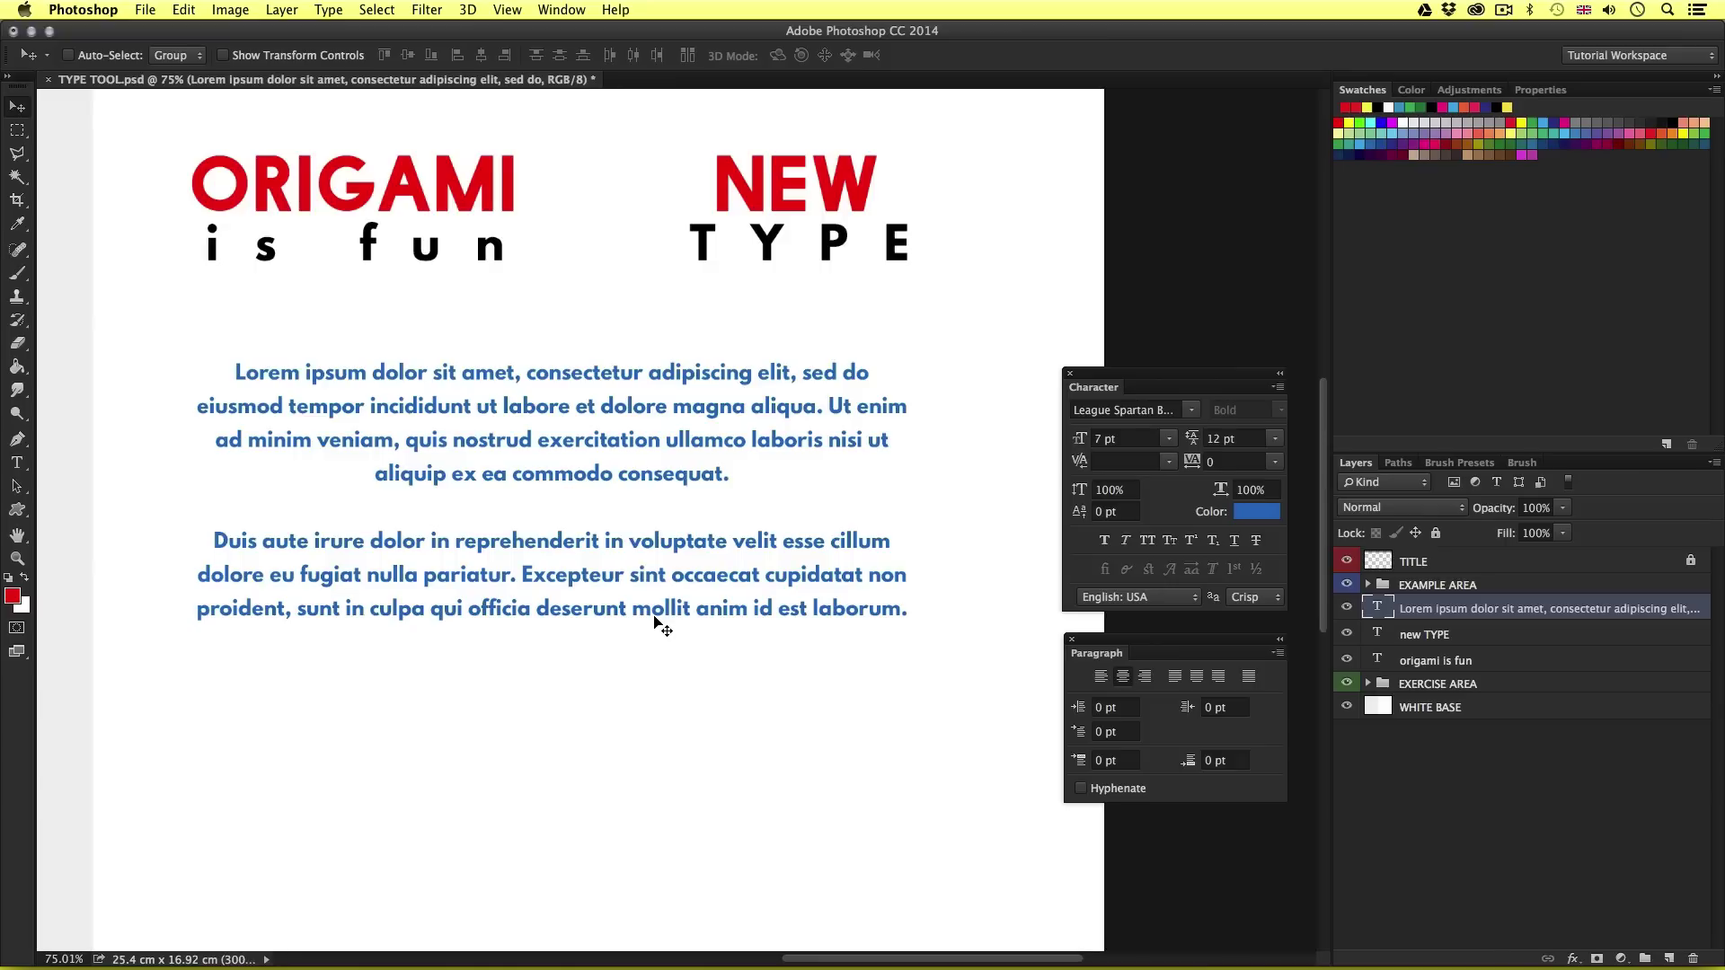
Step: Start a vertical text line below the Lorem ipsum block and set its font to Facile Sans Regular
left_click_drag(688, 679, 697, 488)
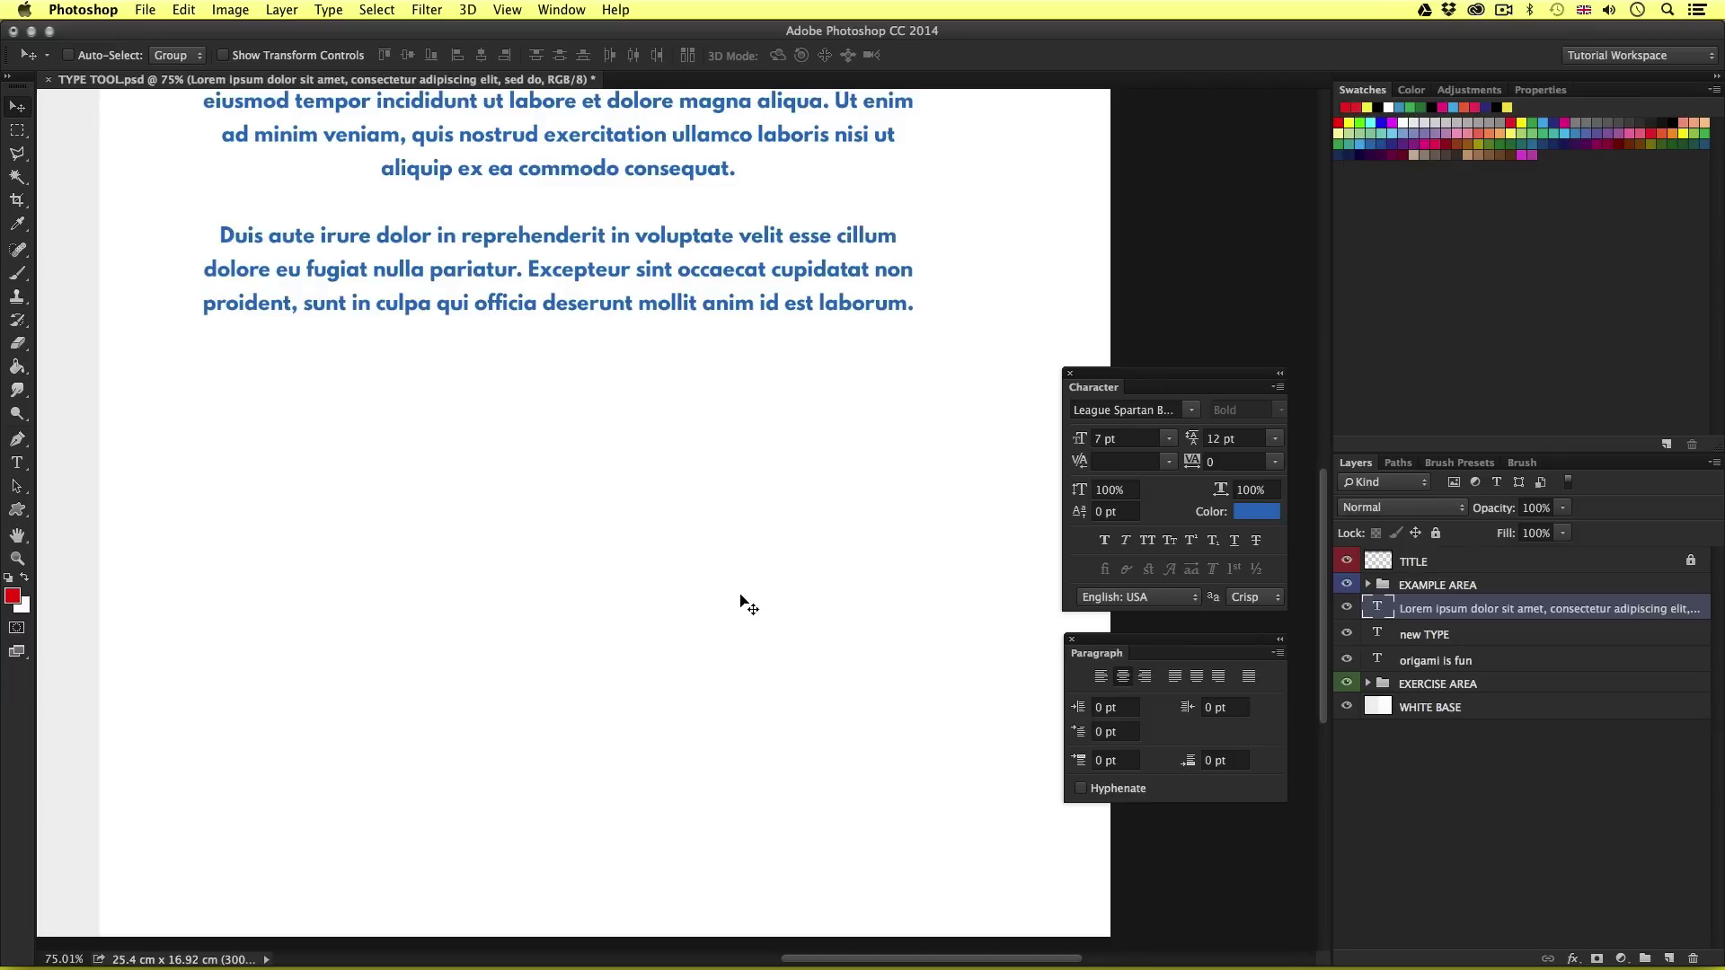
left_click(17, 463)
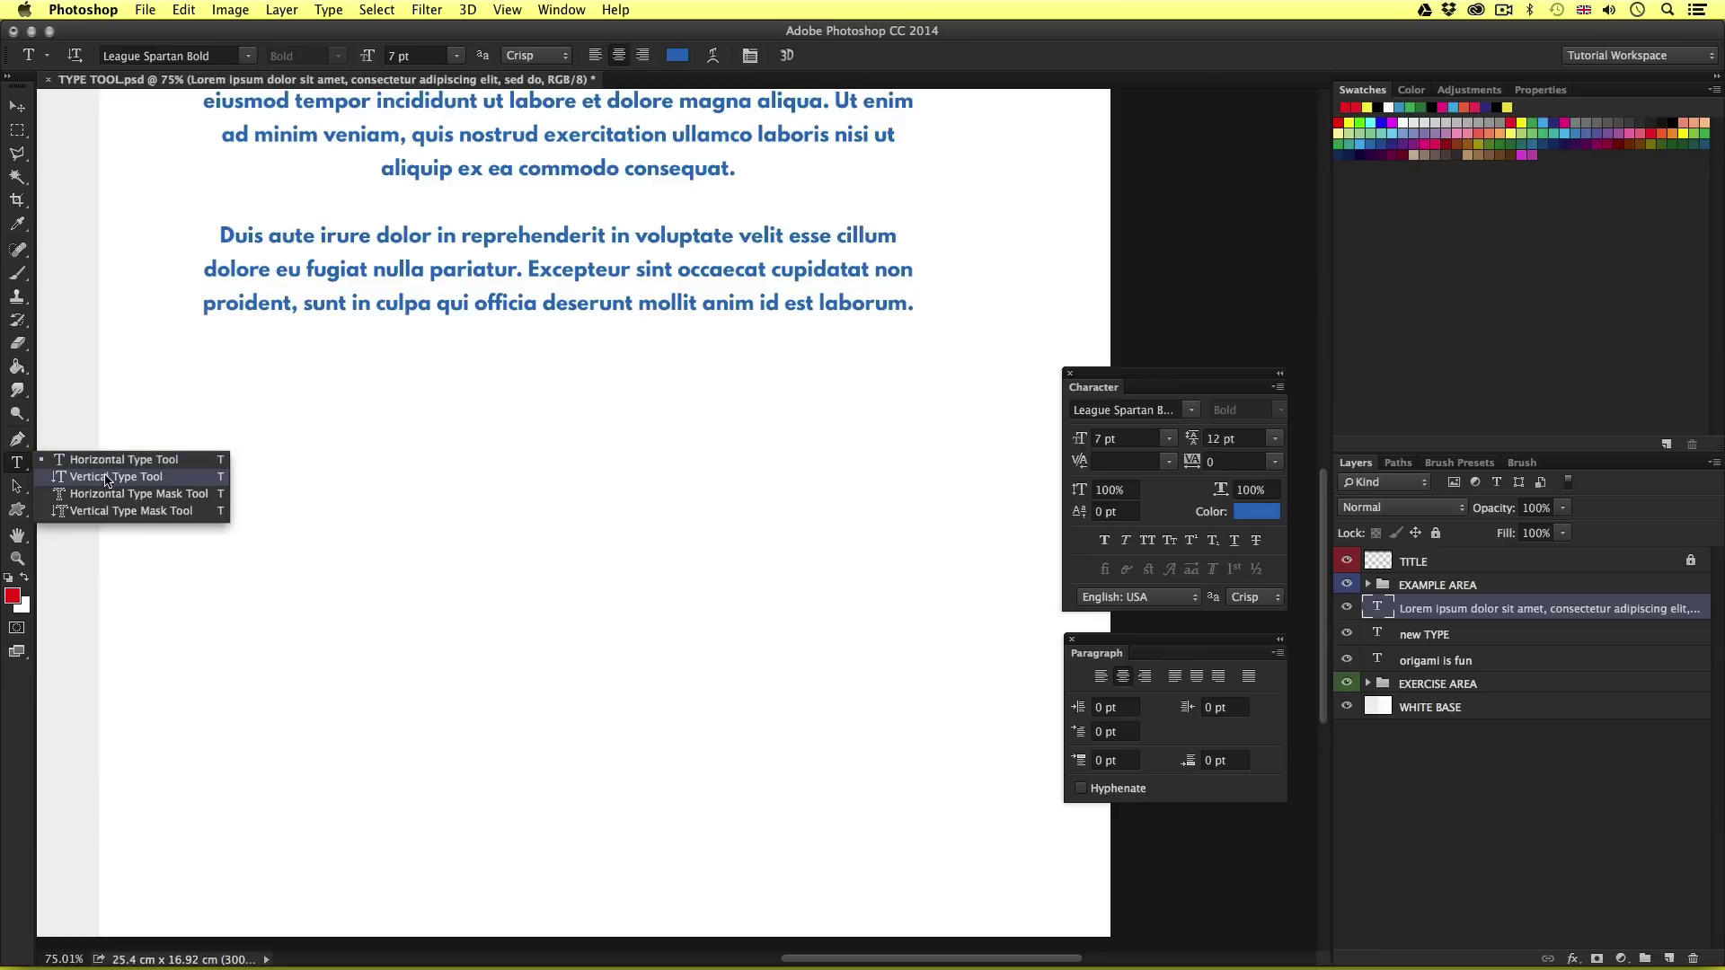
left_click(82, 477)
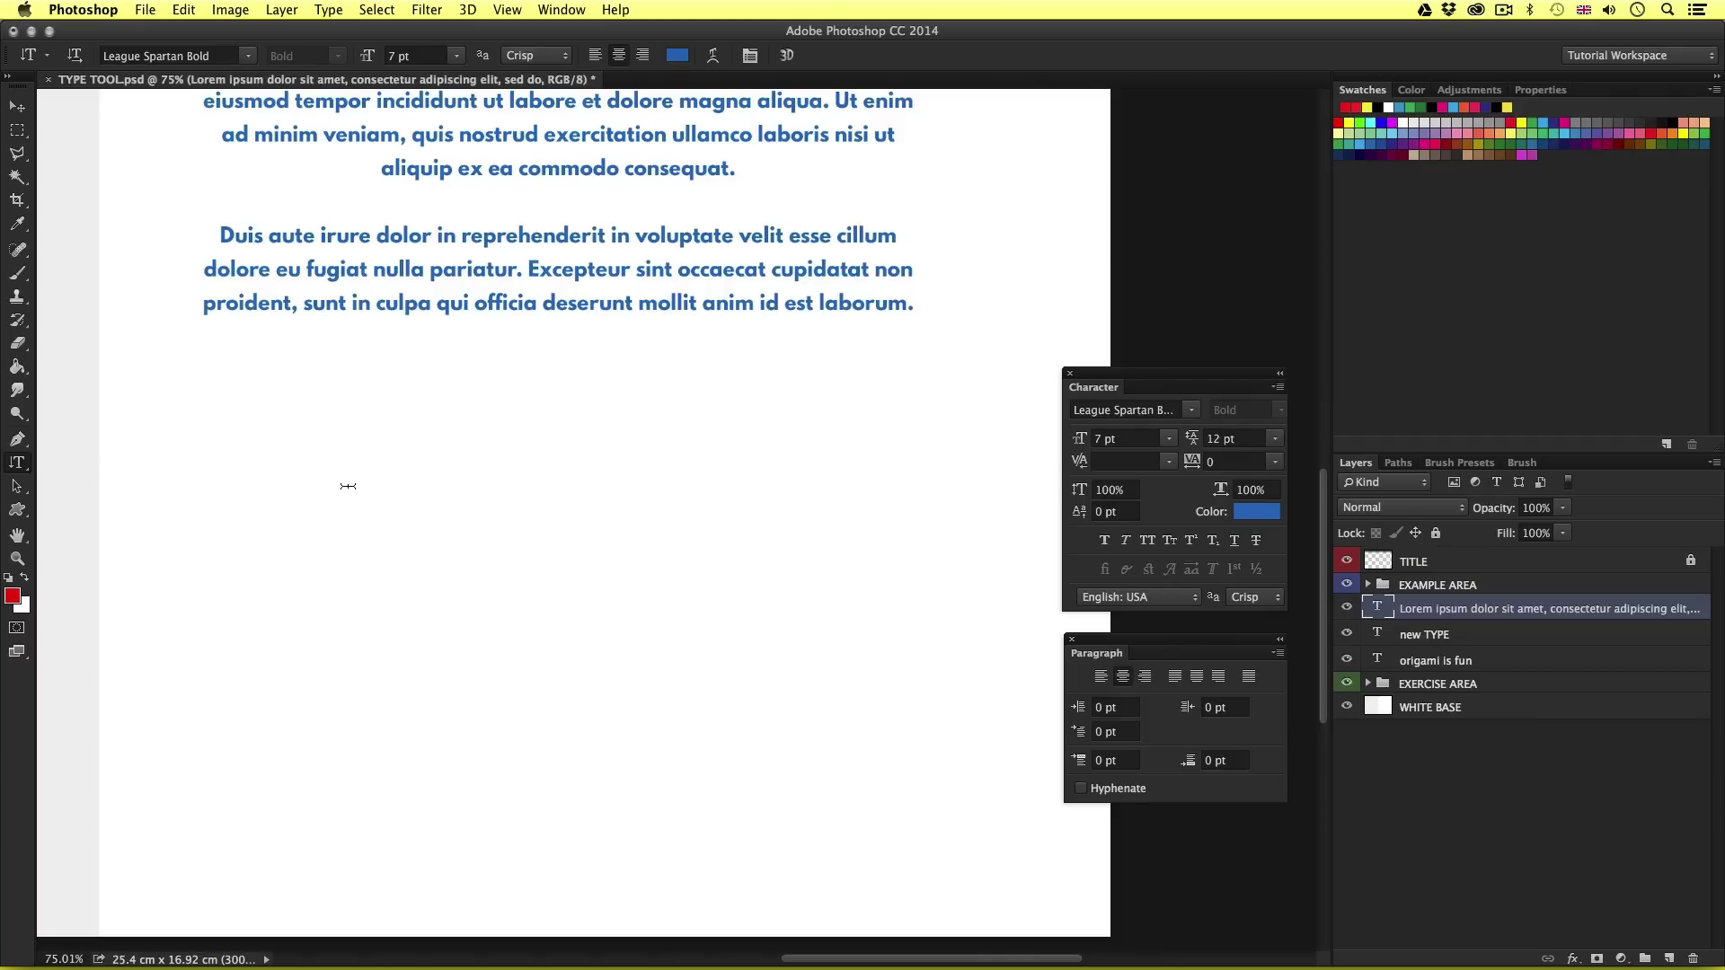
left_click(251, 424)
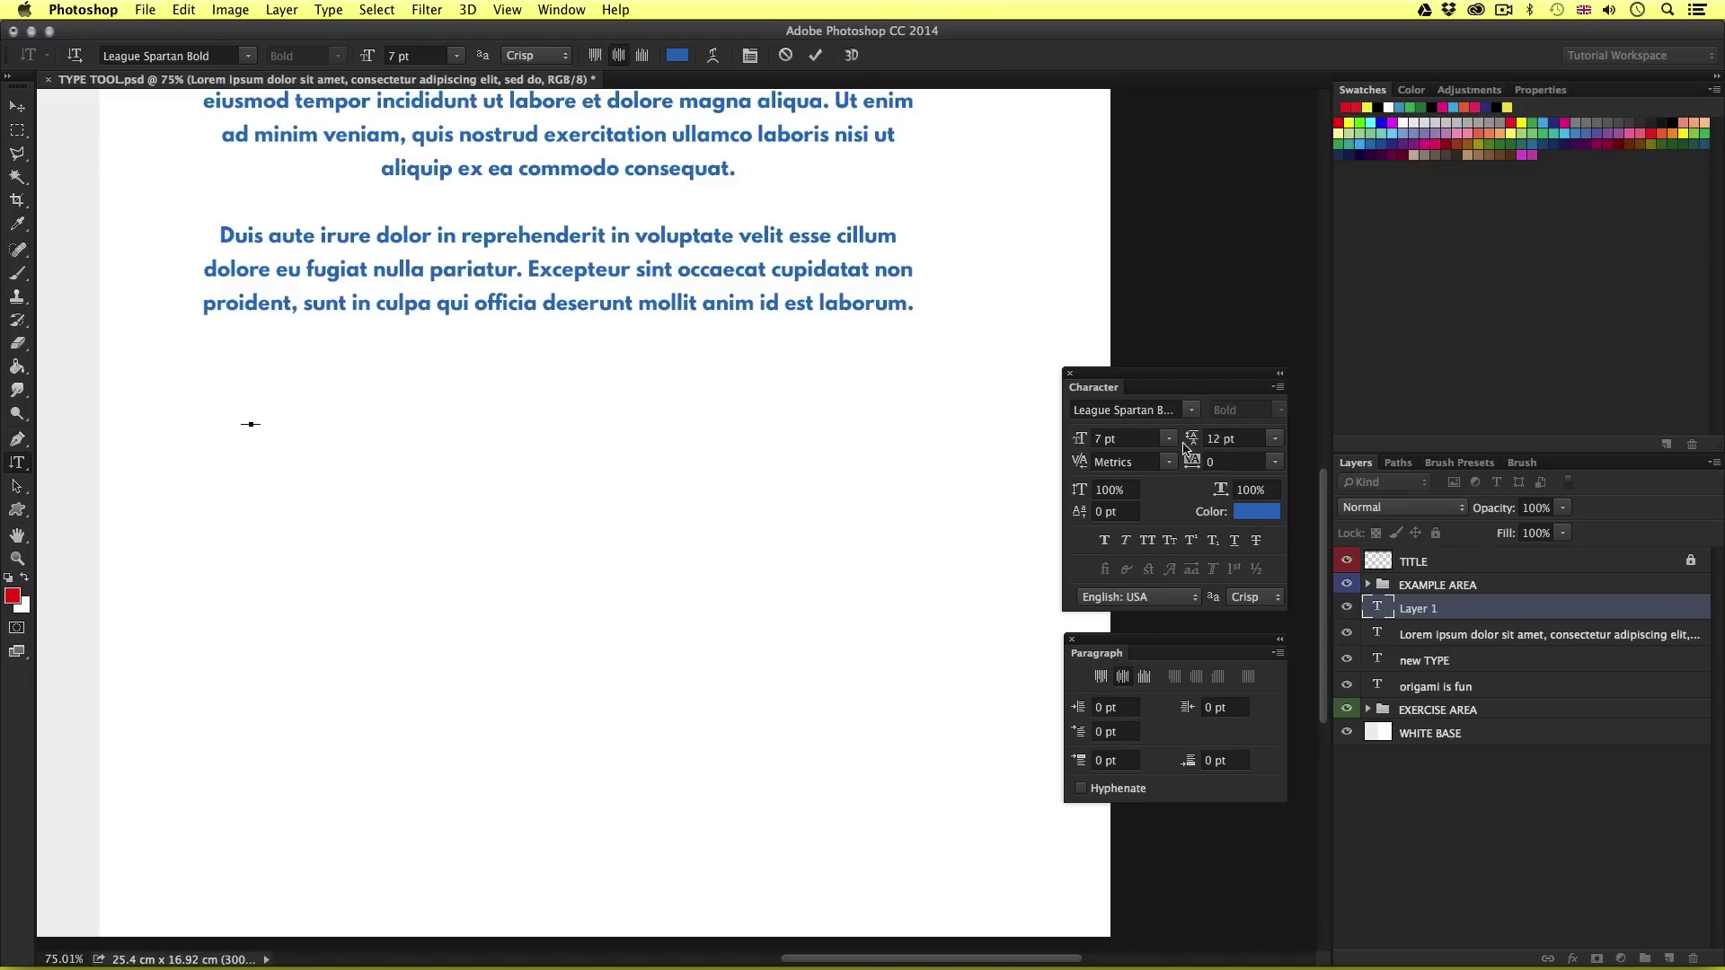
left_click(1147, 409)
type("faci")
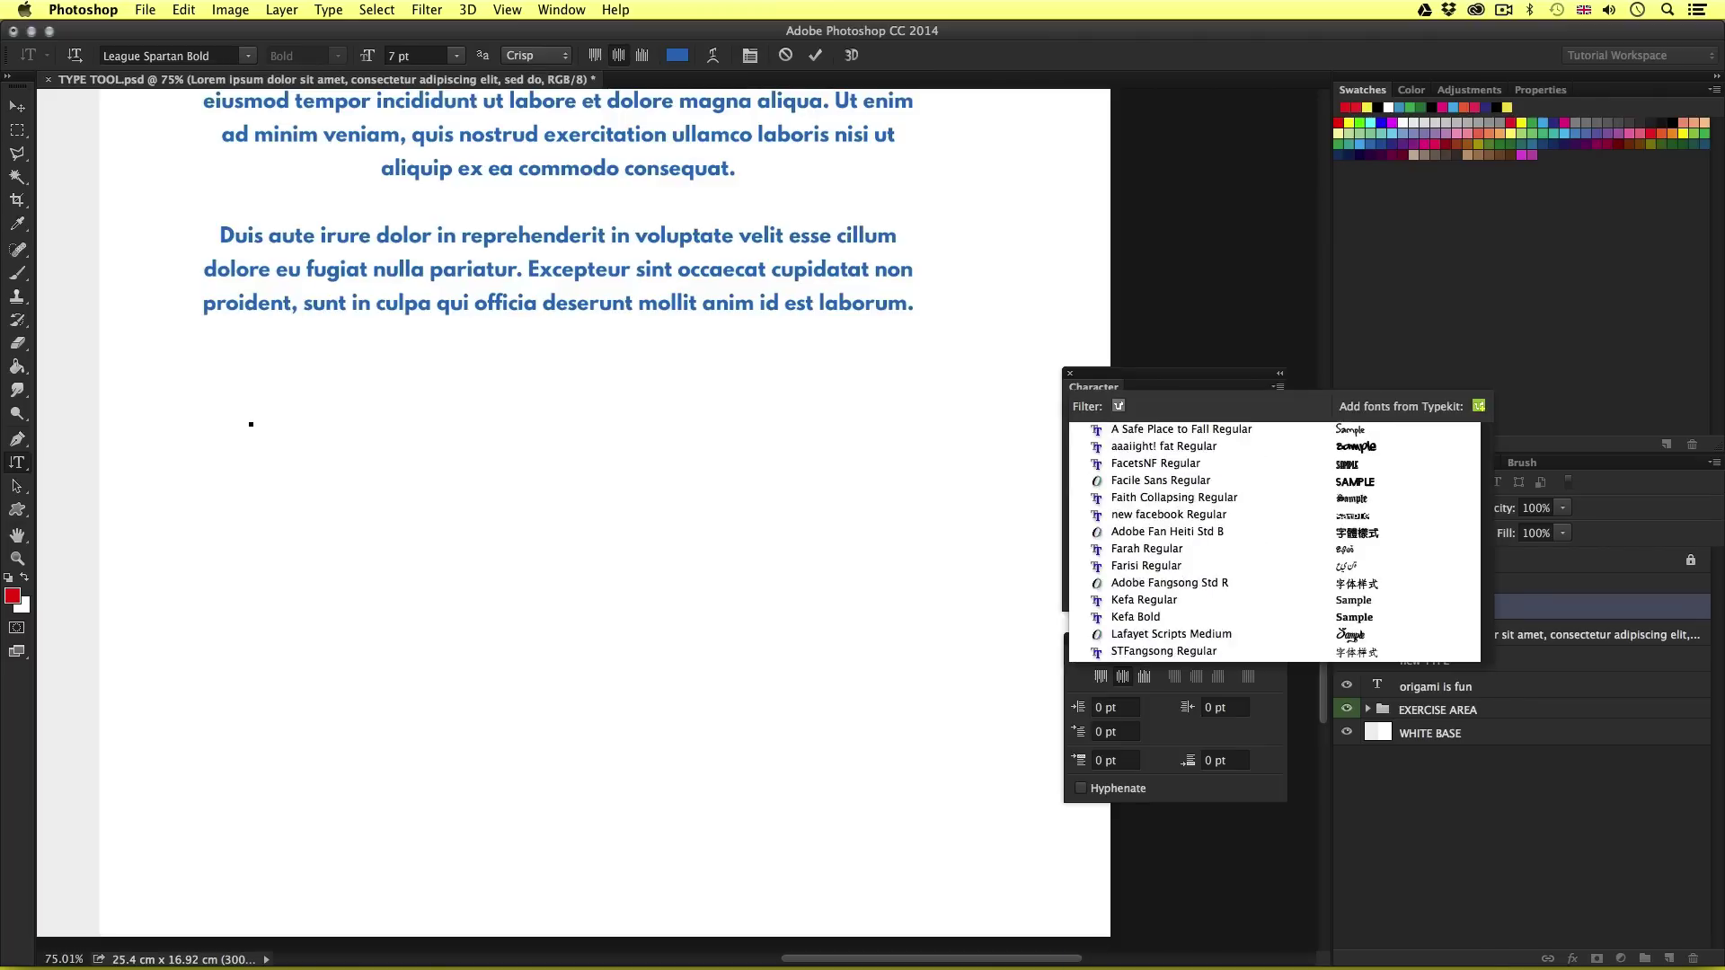
left_click(1146, 429)
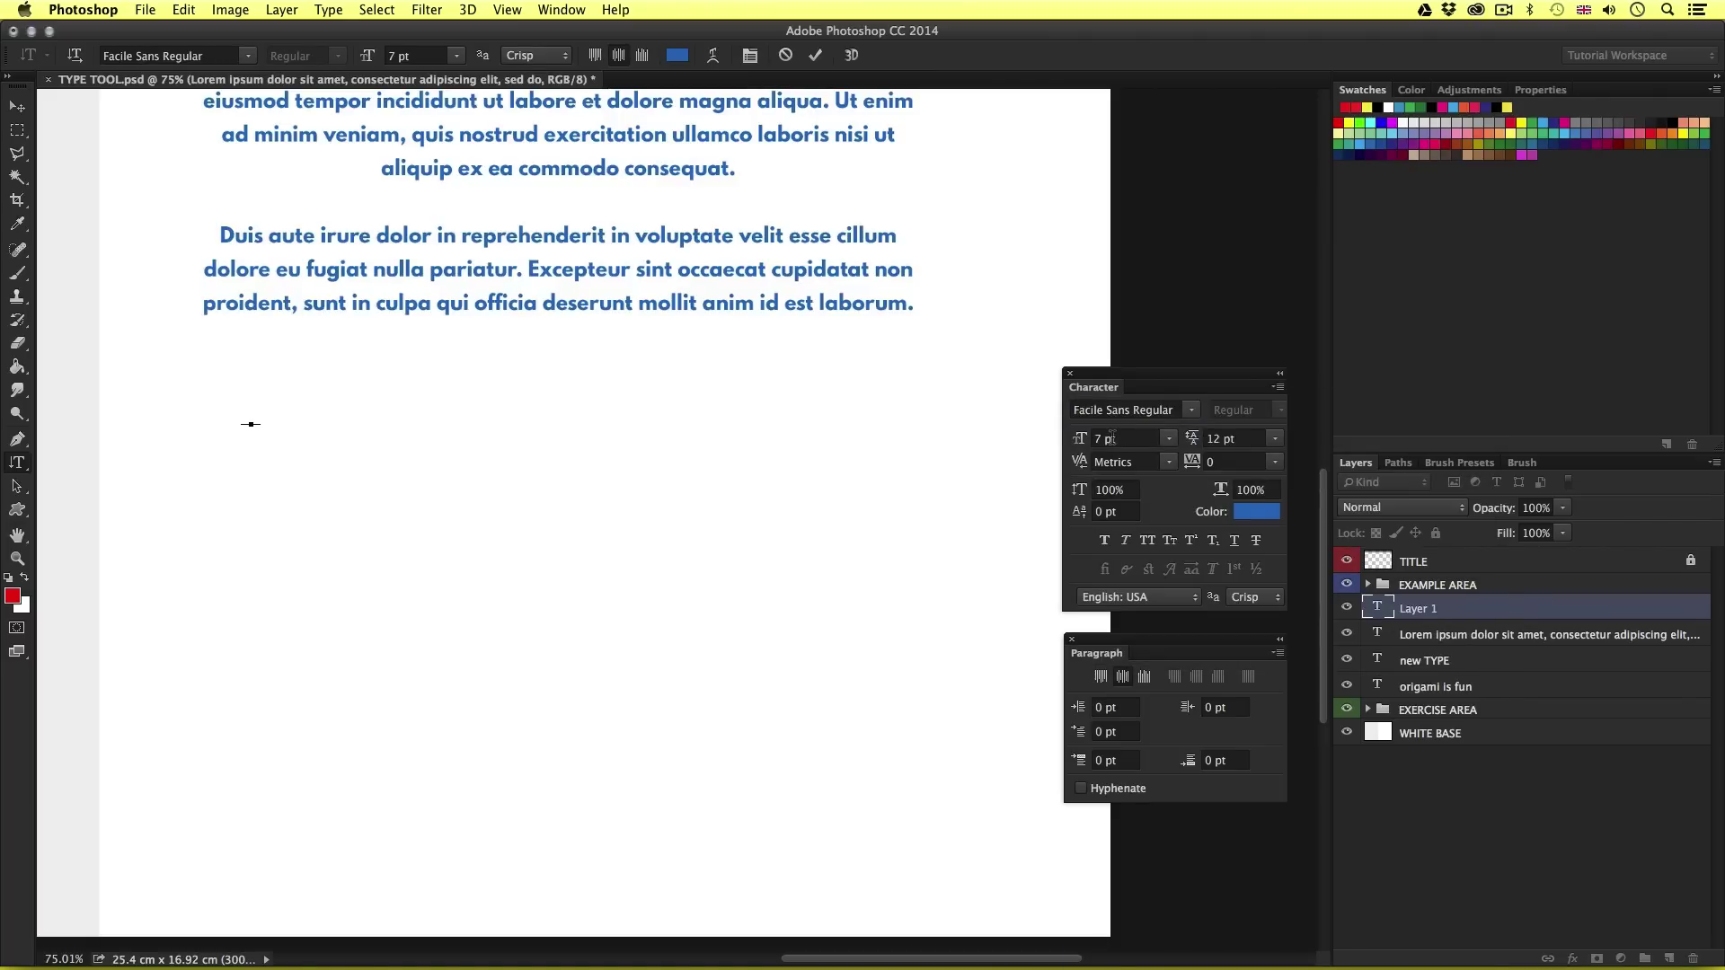
Step: Set the vertical type to 20 pt with Auto leading and 0 tracking, and enter NEW
double_click(1098, 439)
type("20")
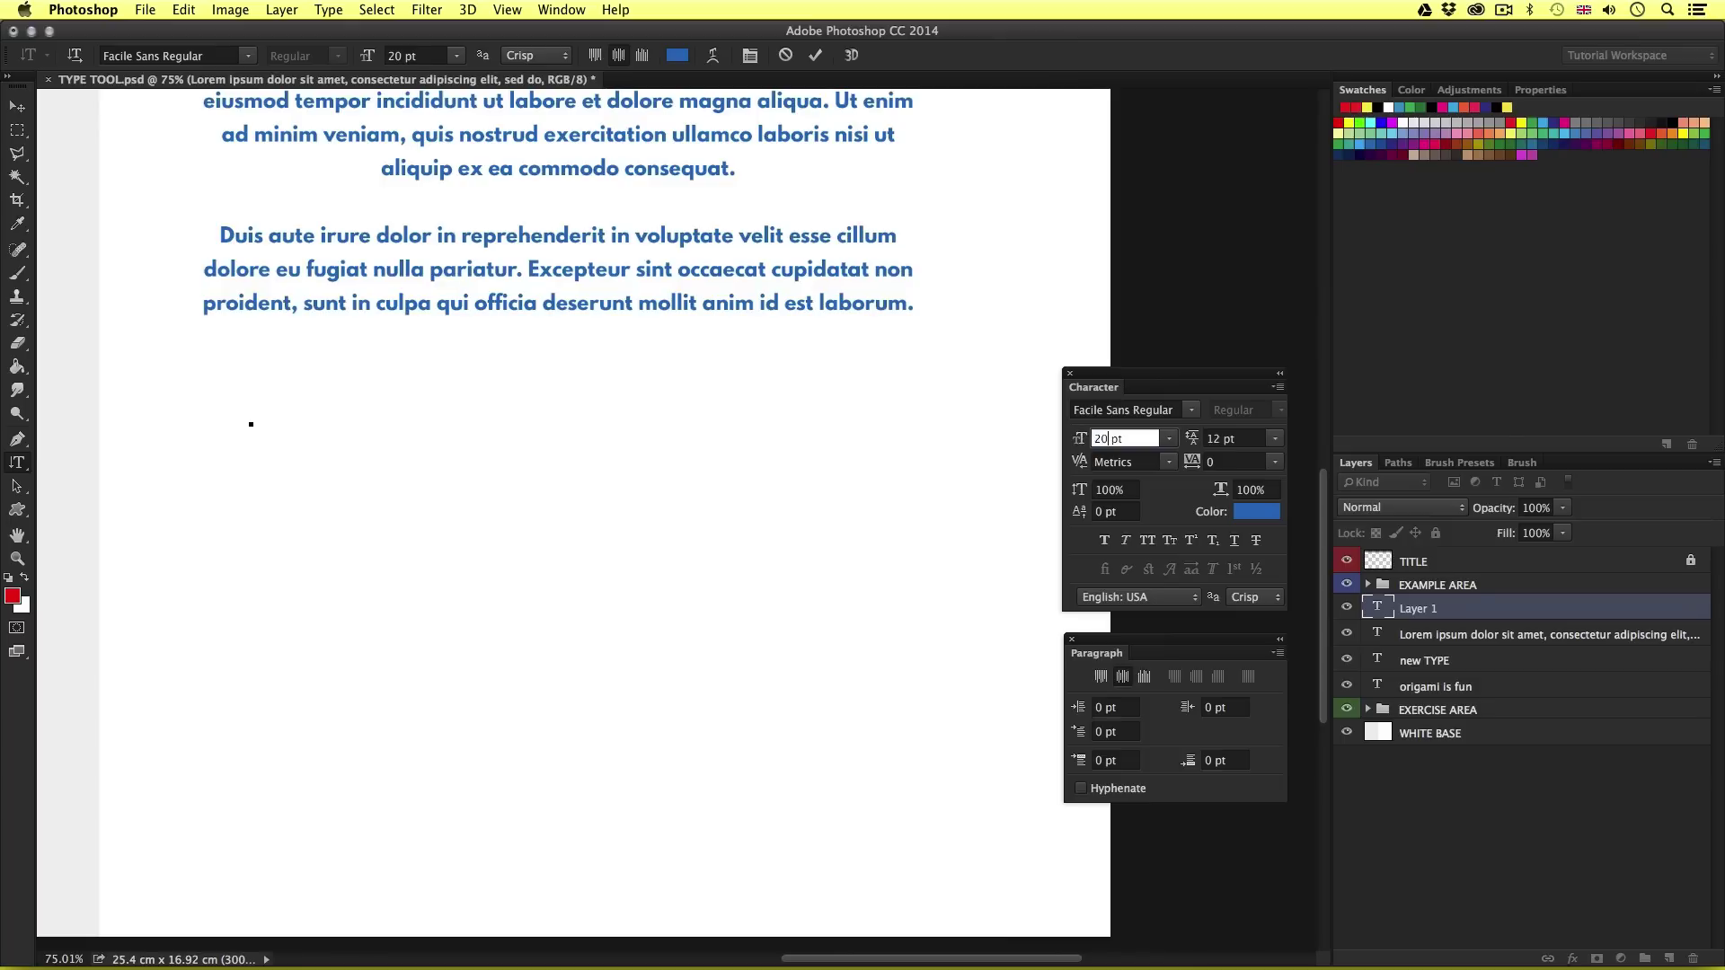
left_click(1274, 440)
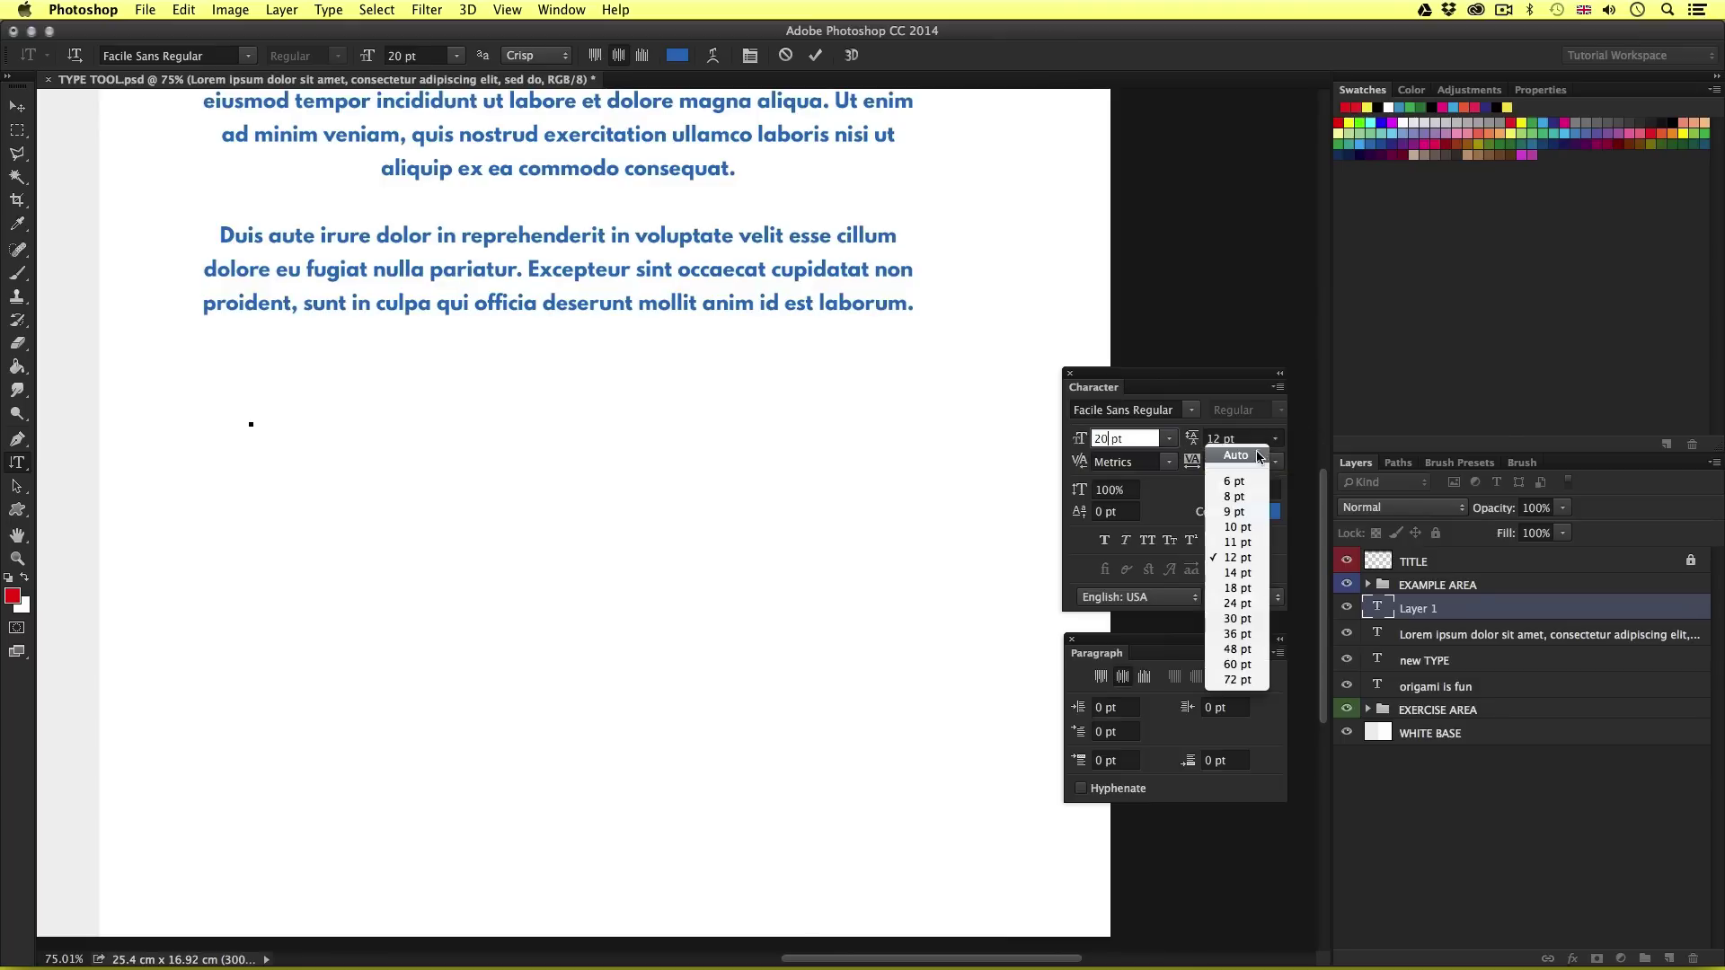
left_click(1256, 457)
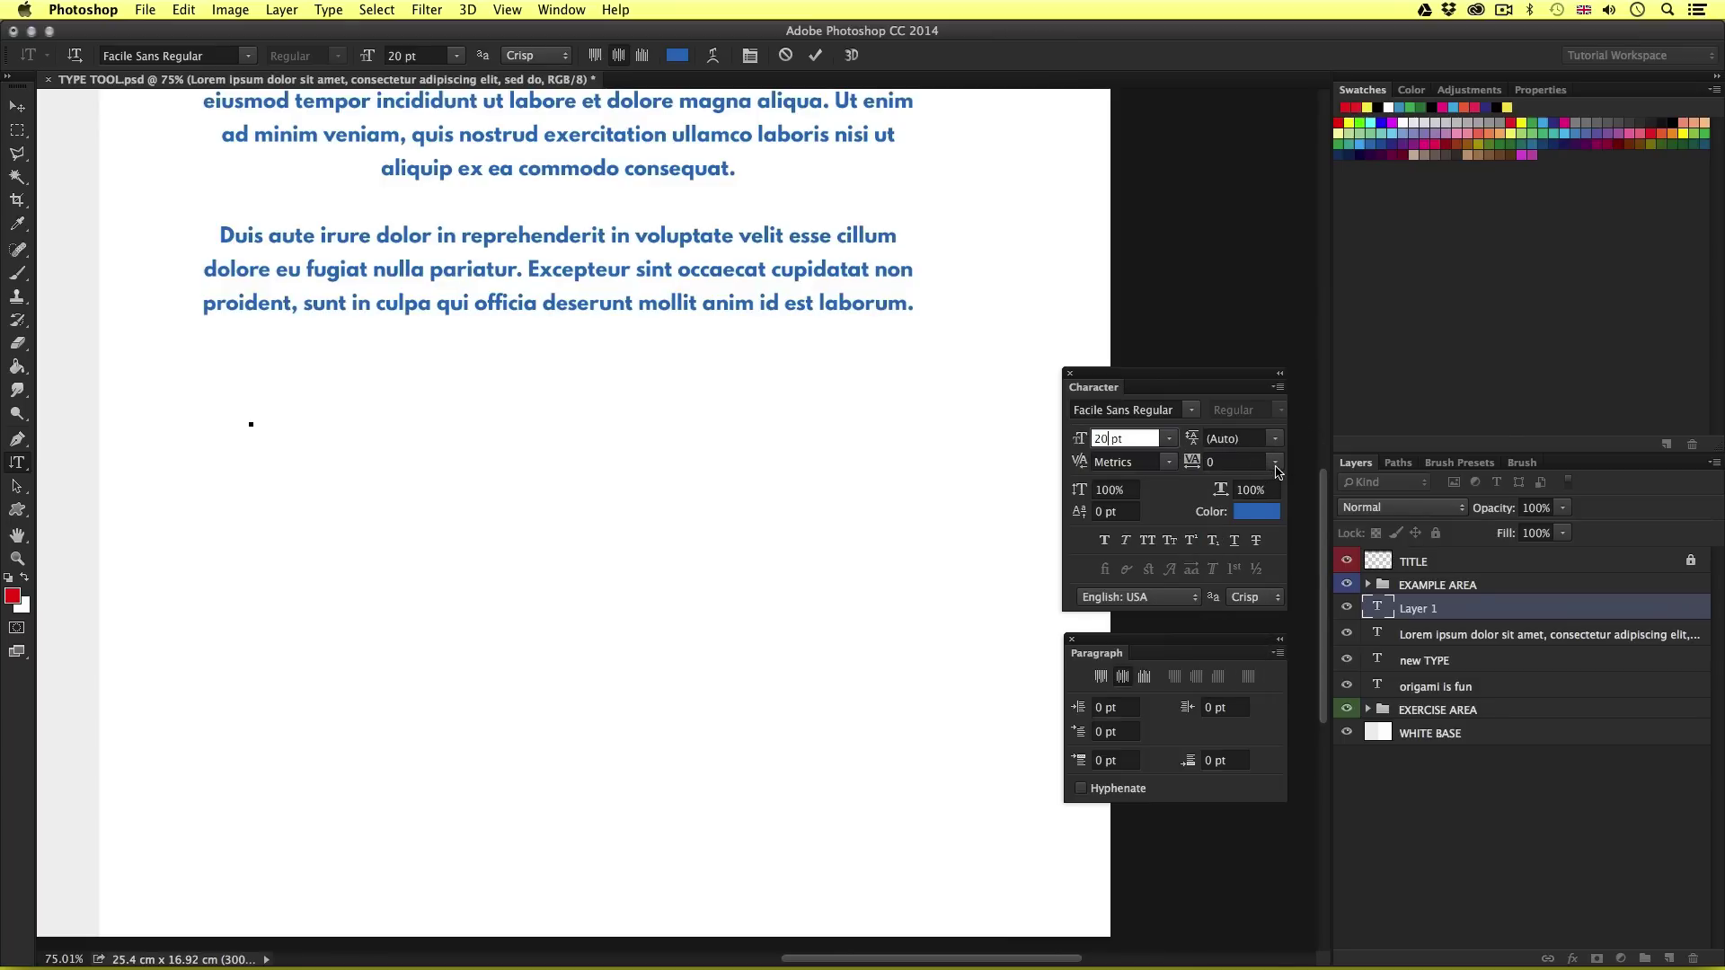
left_click(1275, 466)
left_click(1250, 585)
left_click(252, 424)
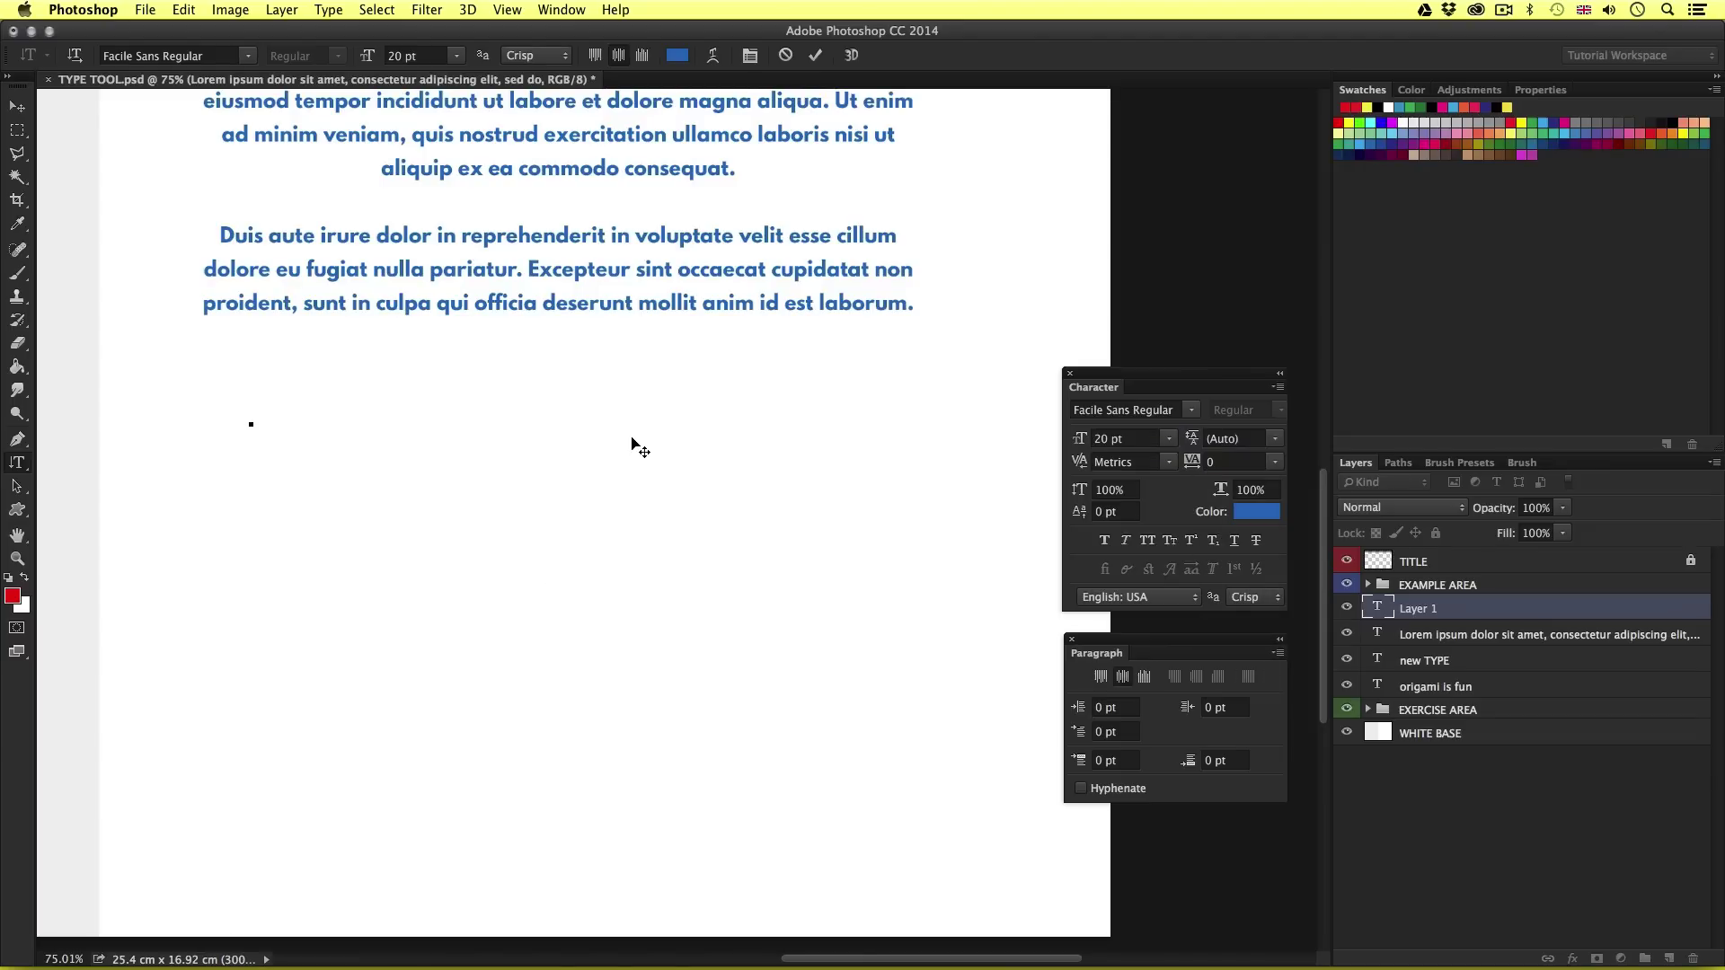
type("NEW")
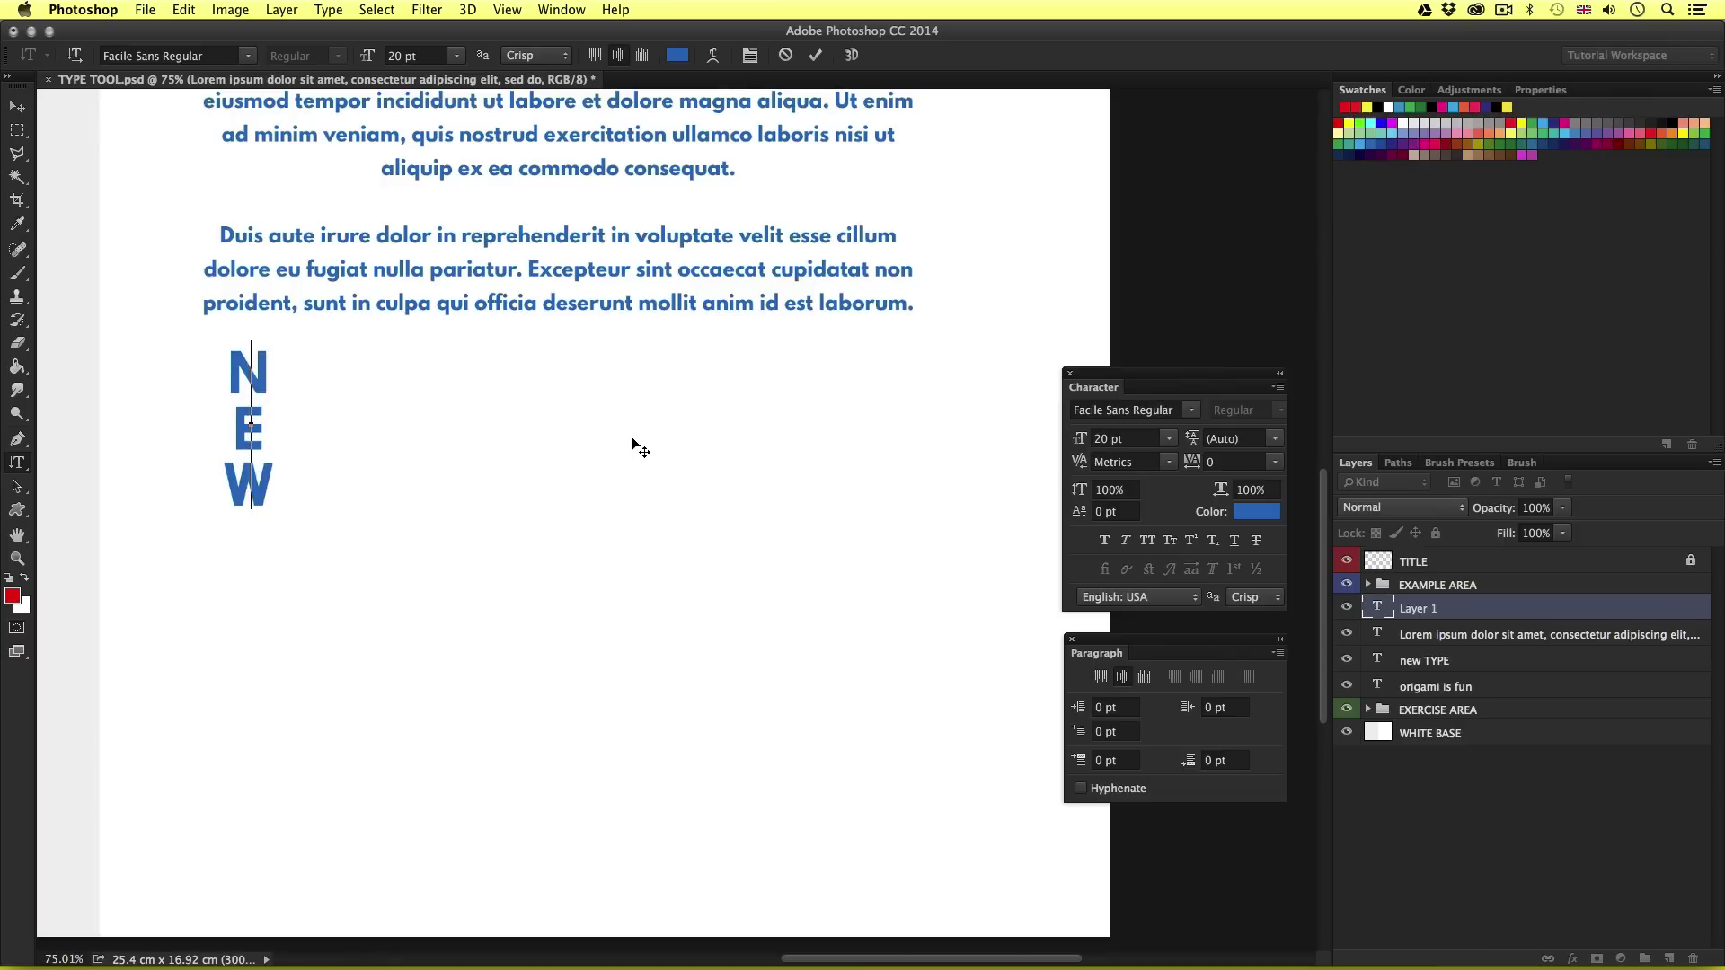
Step: Complete the vertical text to read NEW TYPE, commit it, and move it below the Lorem ipsum block
type(" TYPE")
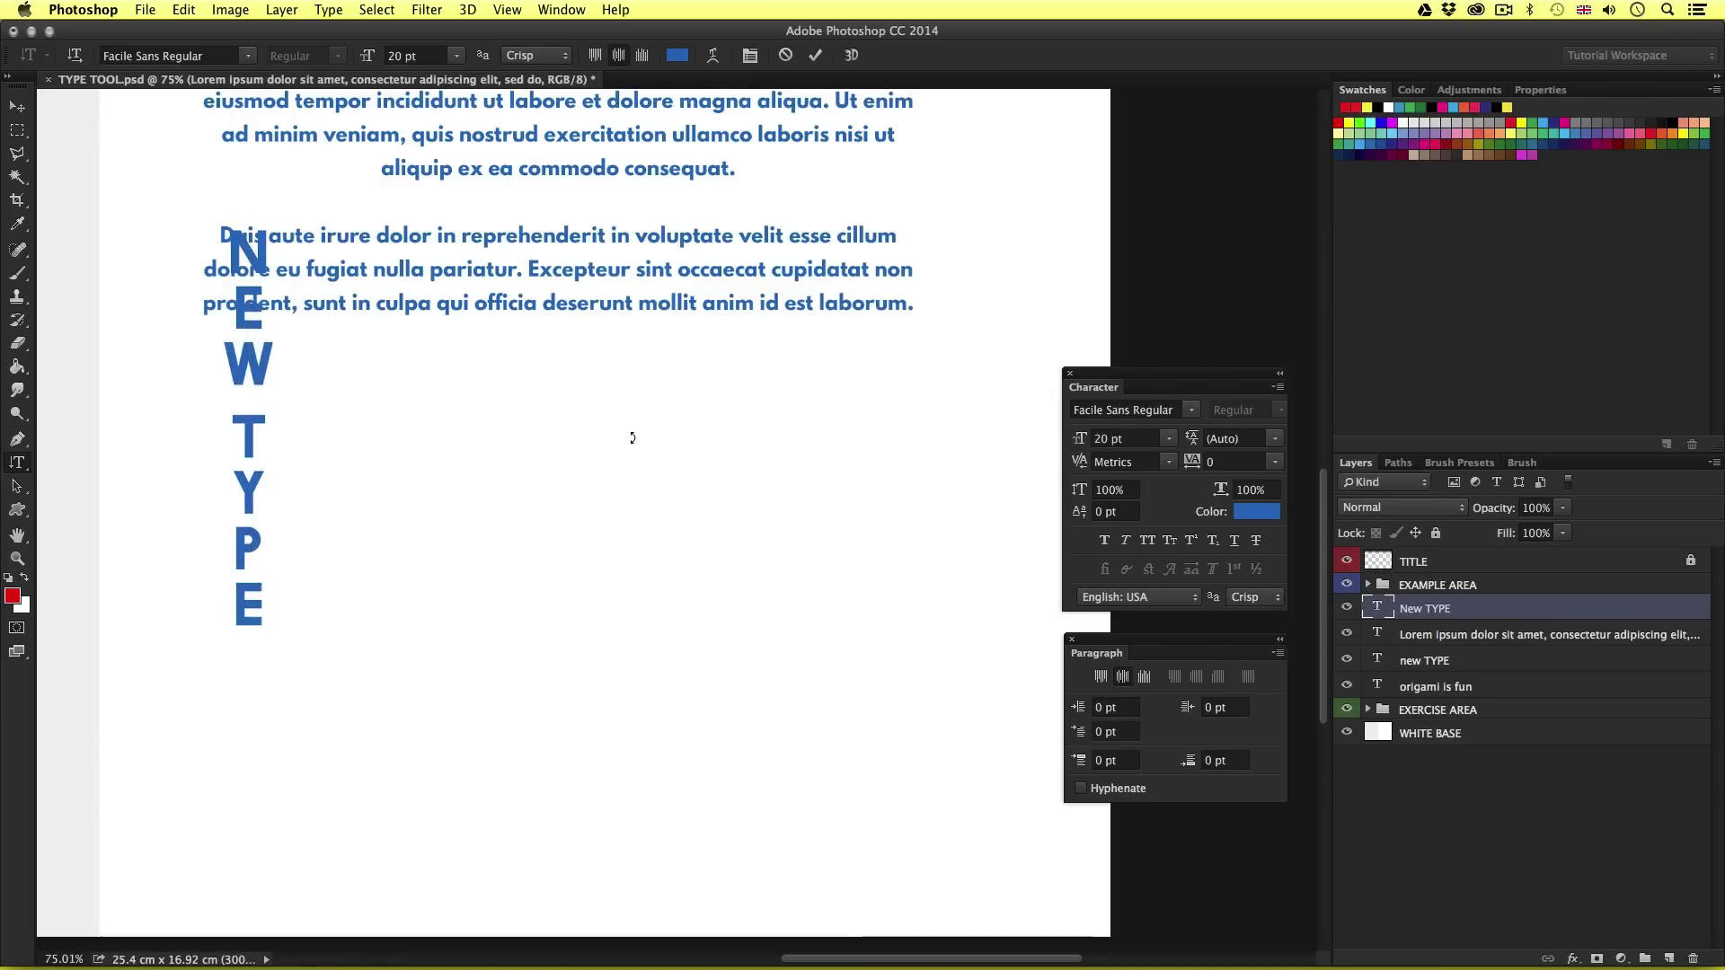
key("super+Return")
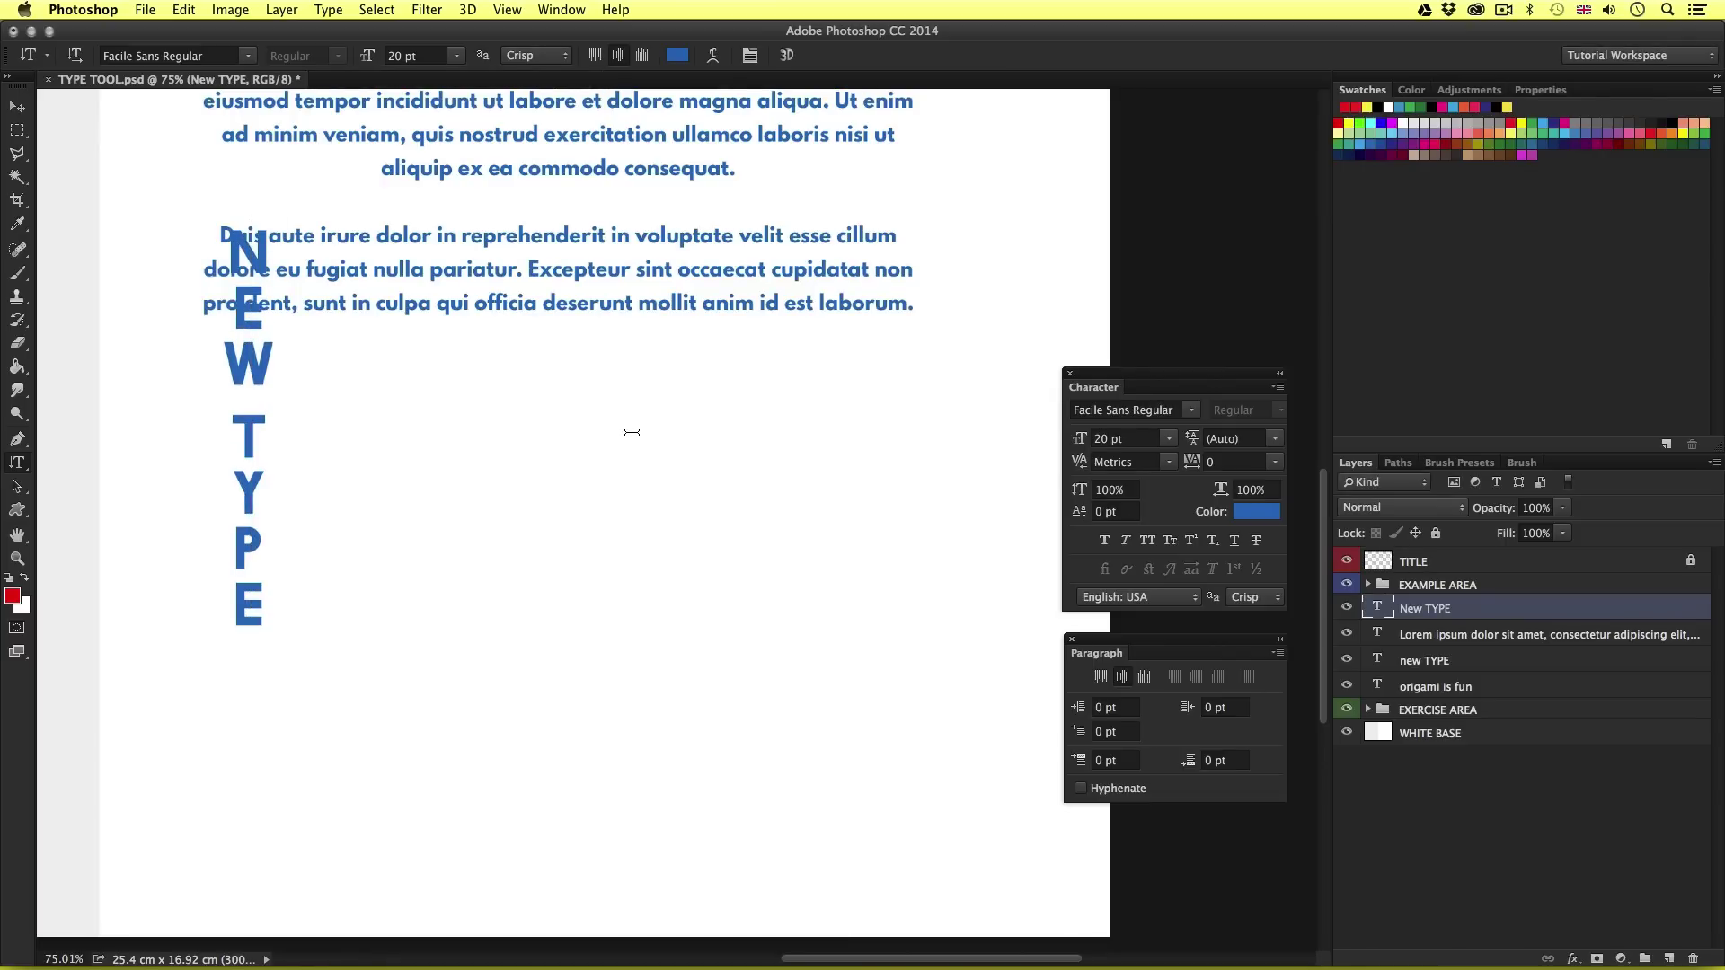
key("v")
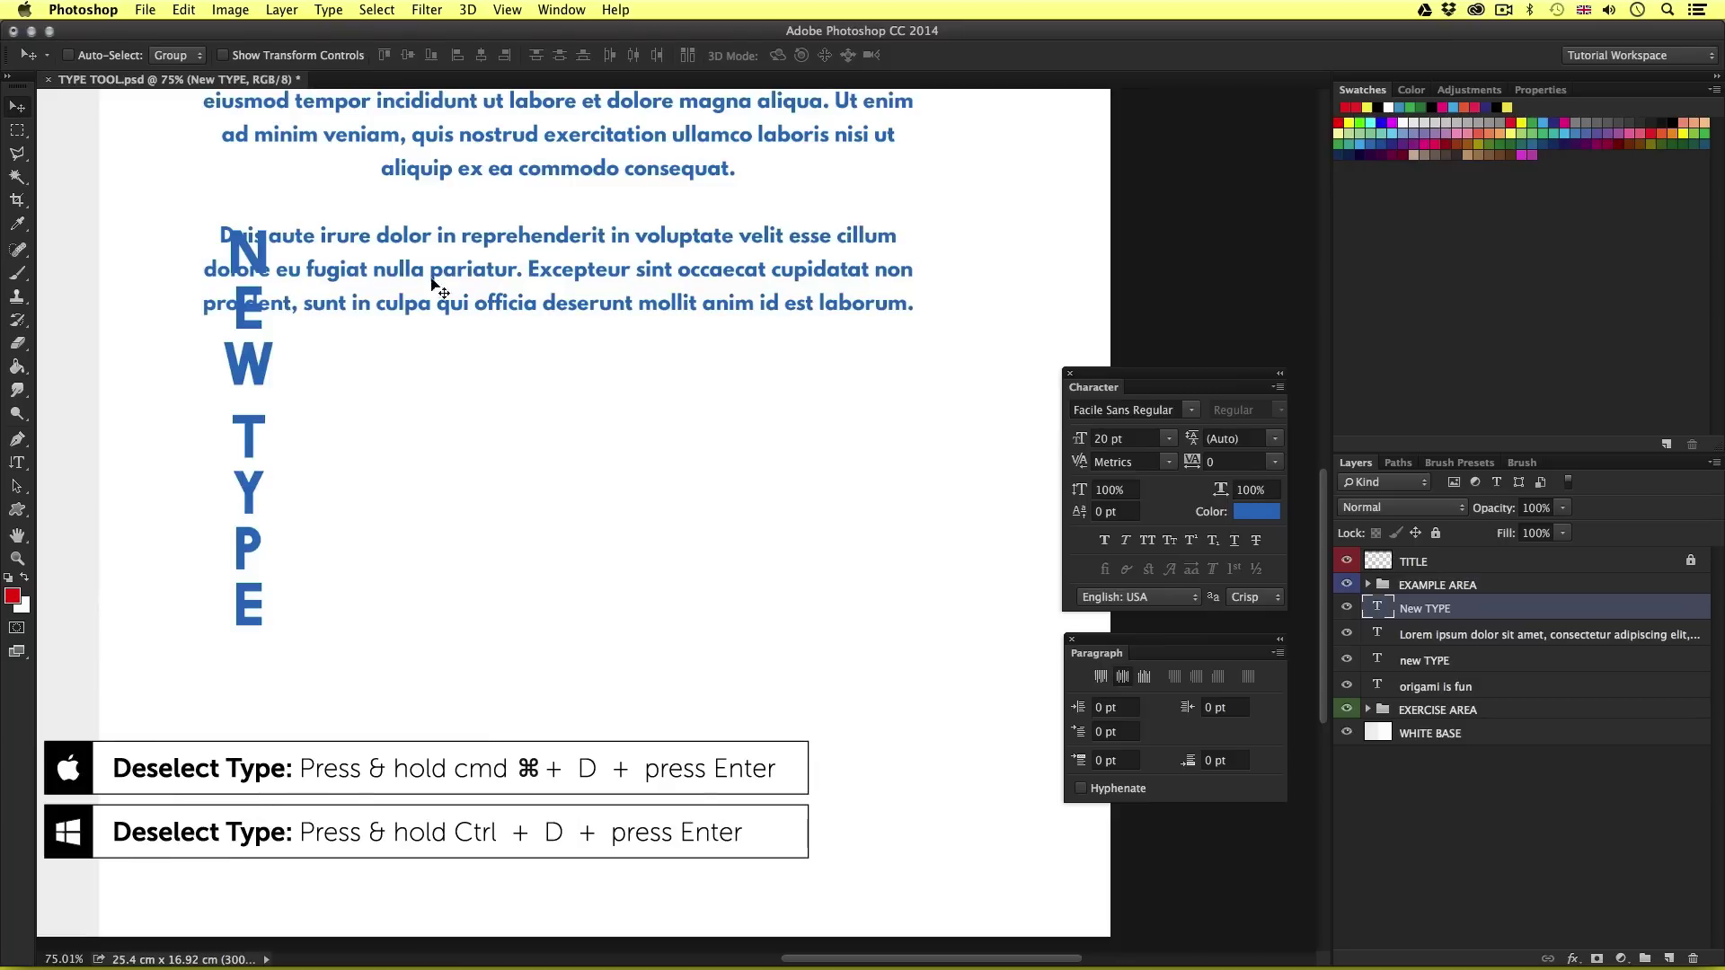
left_click_drag(439, 289, 440, 429)
left_click_drag(443, 600, 444, 595)
scroll(459, 563, "left", 3)
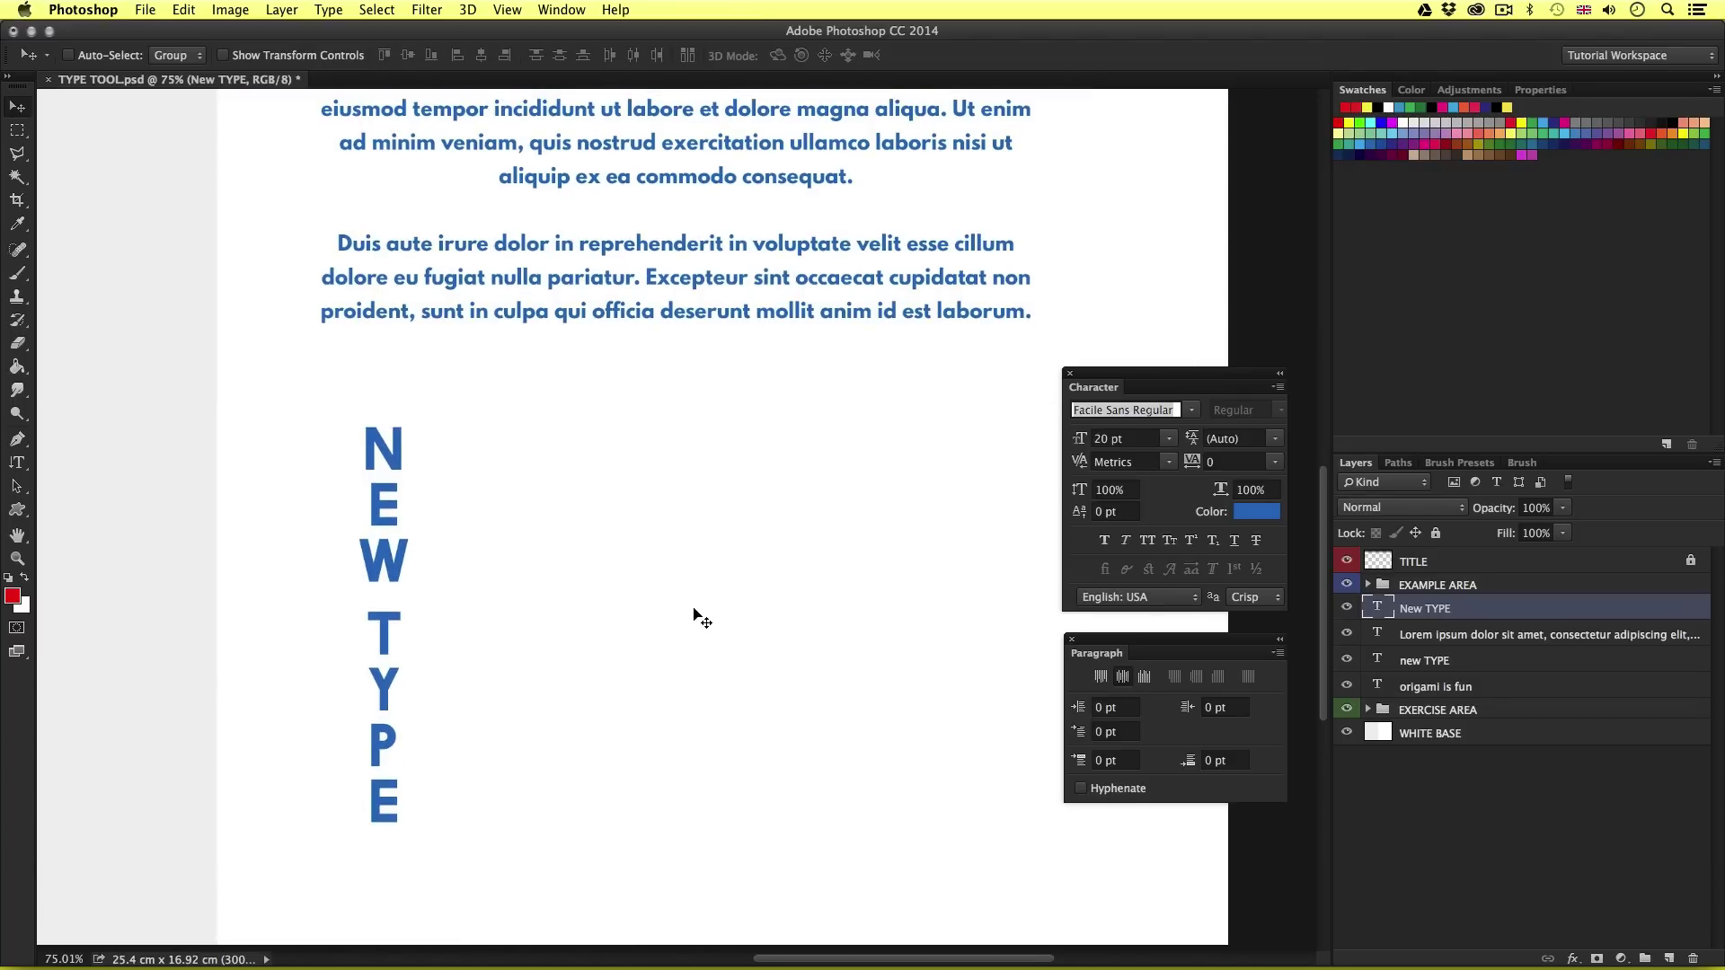
Step: Recolour the word NEW in the vertical type to a golden yellow
key("t")
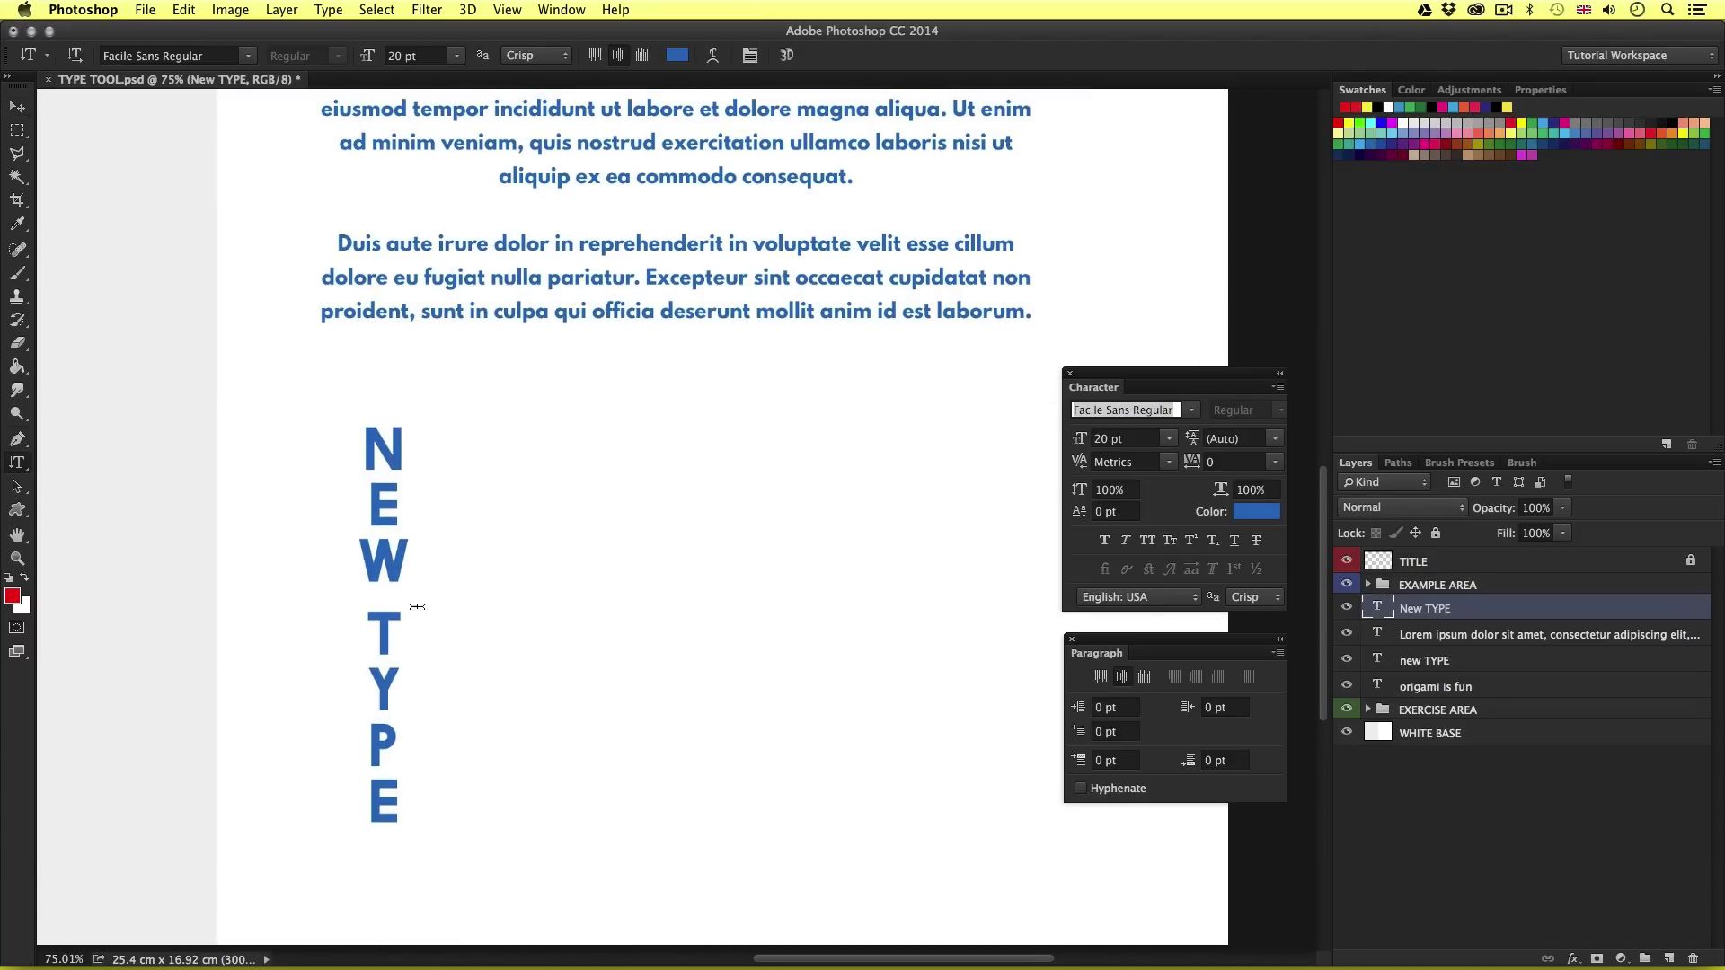
left_click(400, 519)
left_click_drag(392, 430, 392, 584)
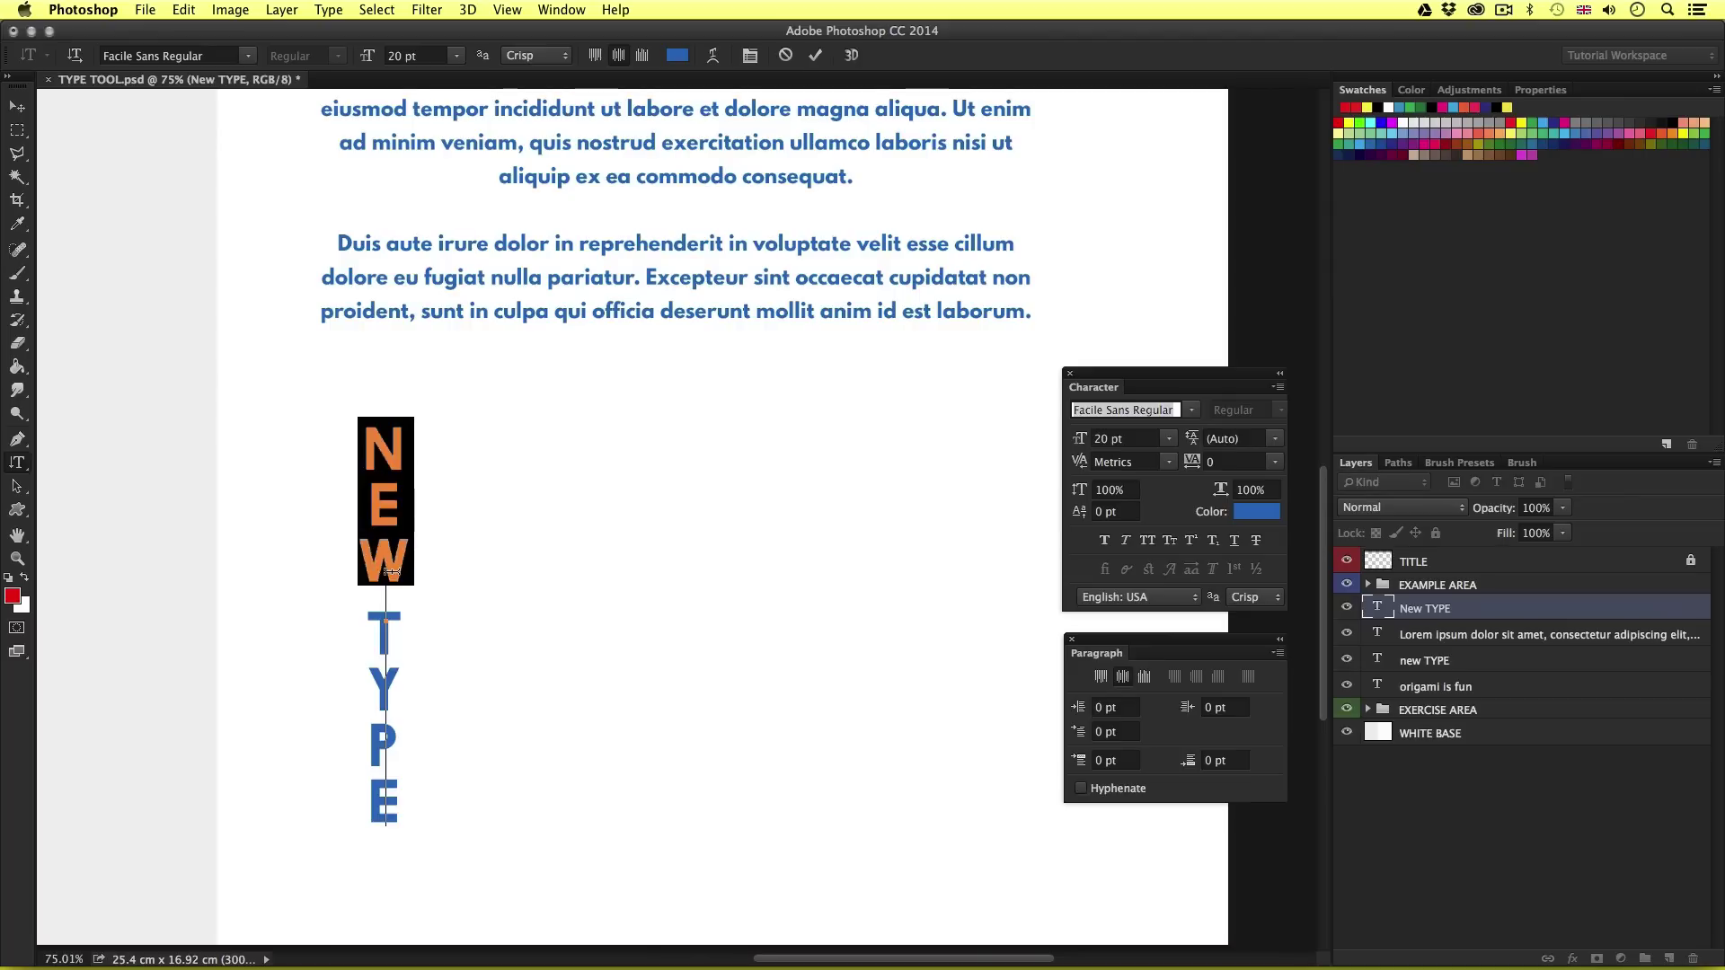
left_click(678, 57)
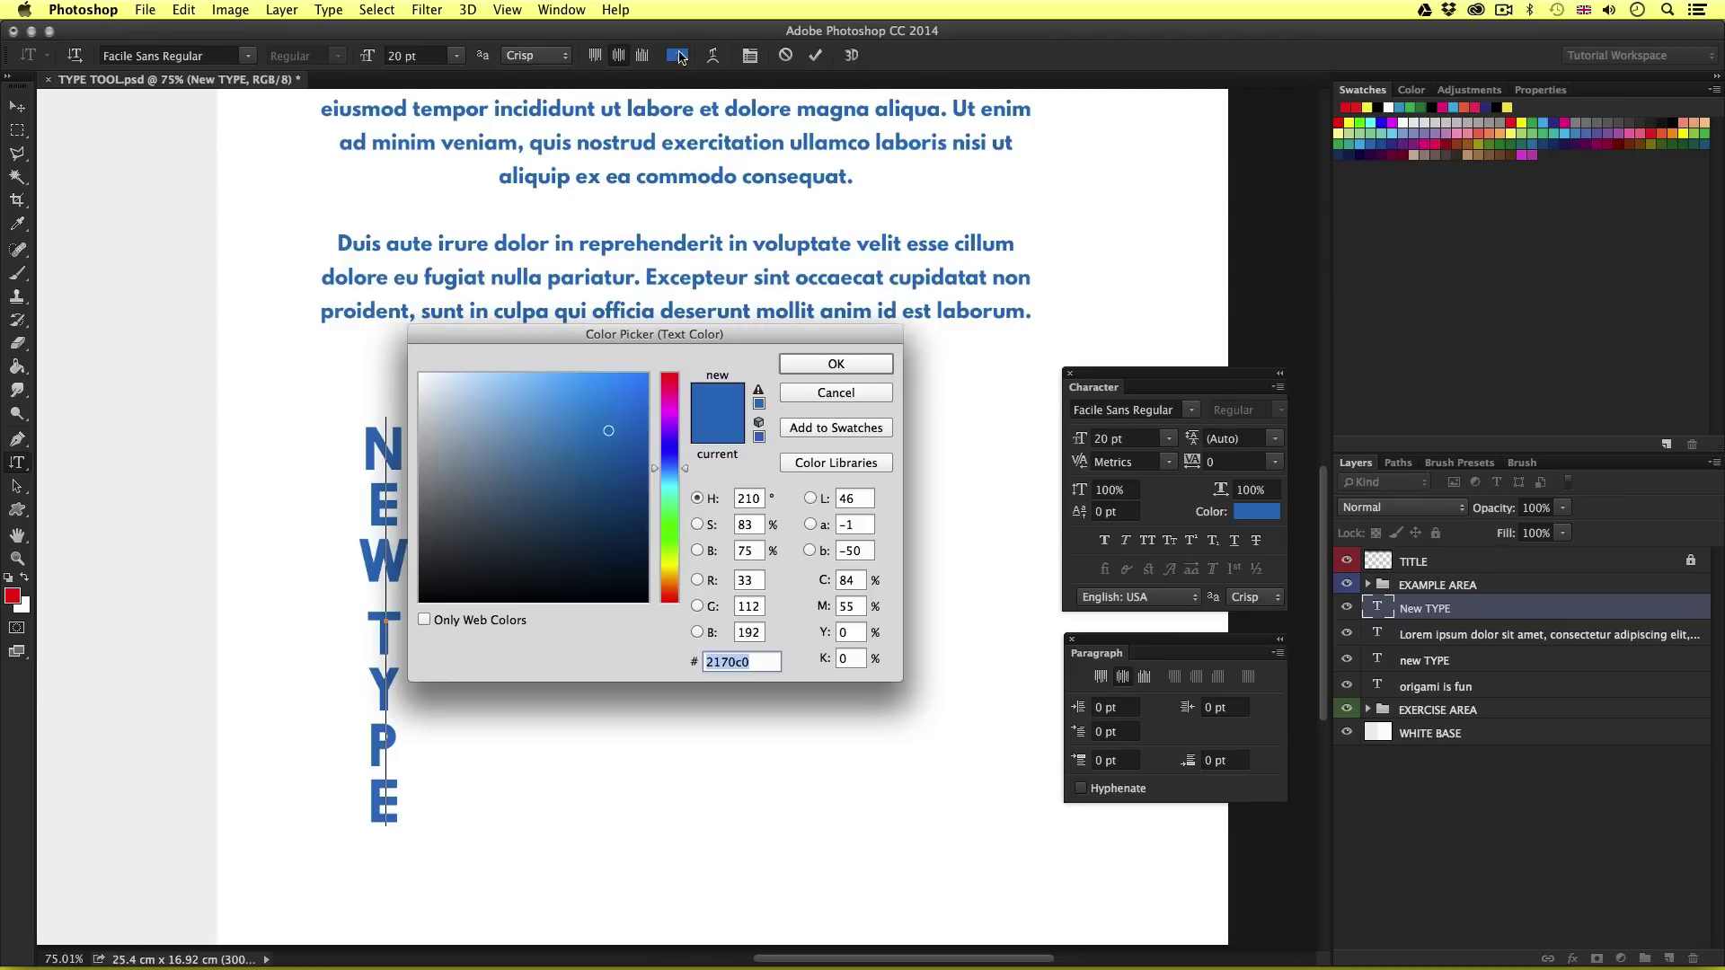
left_click(673, 579)
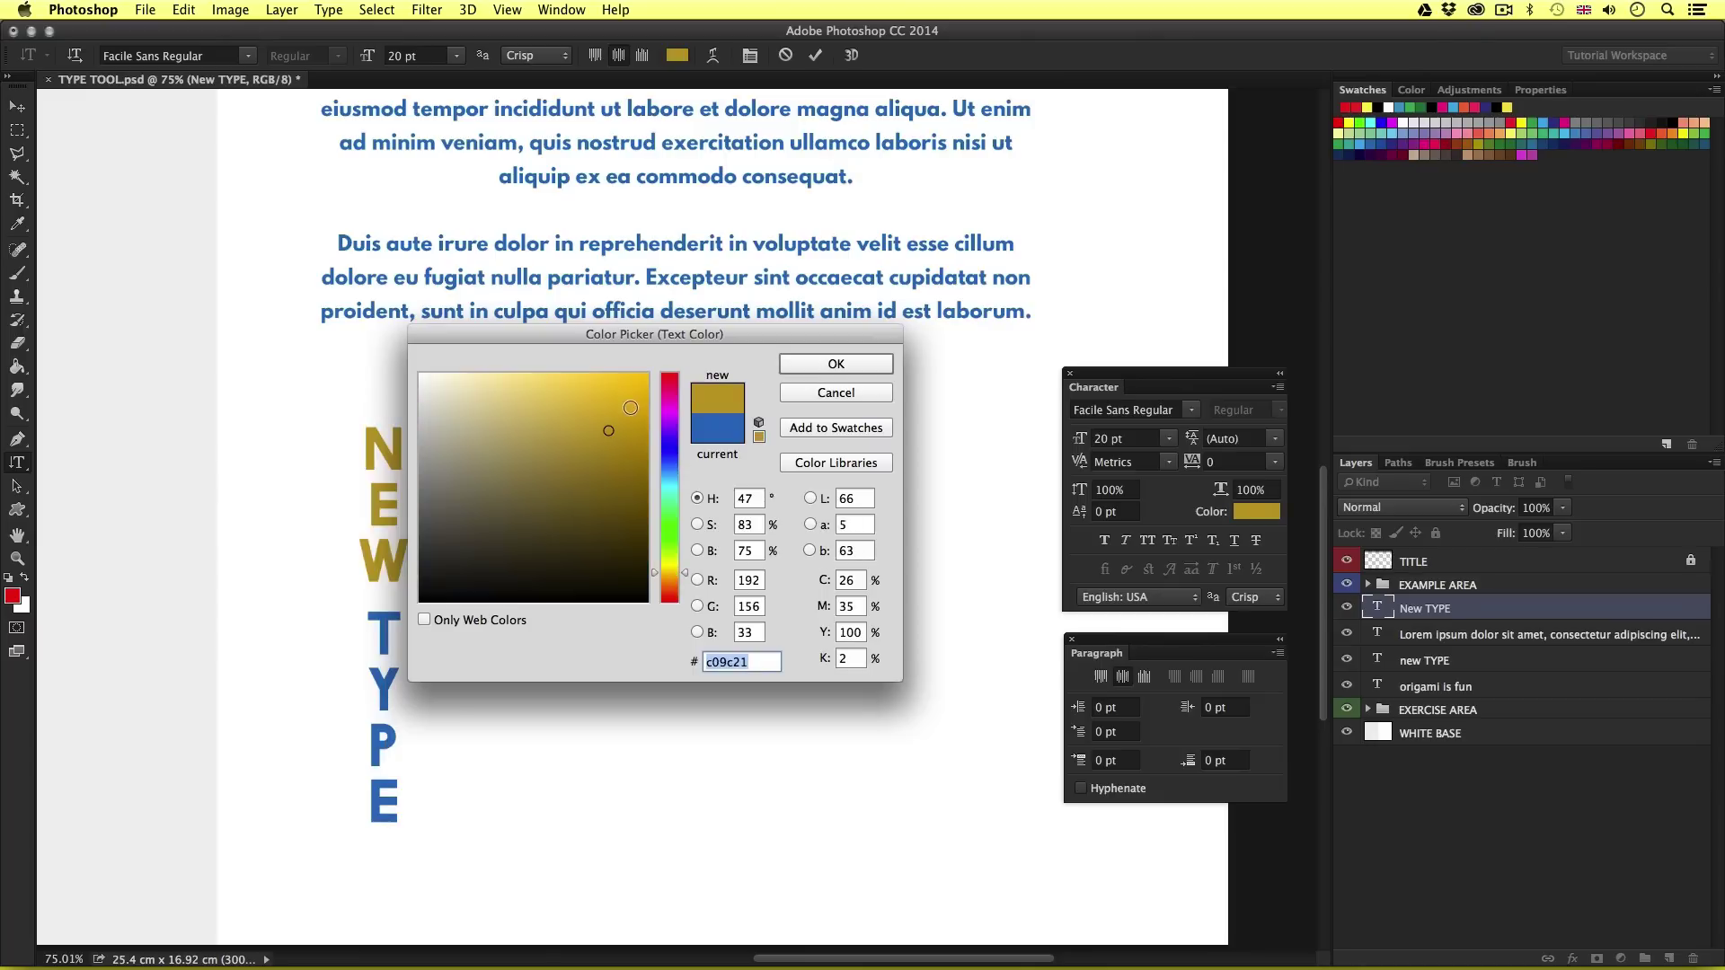
left_click(632, 406)
left_click(836, 363)
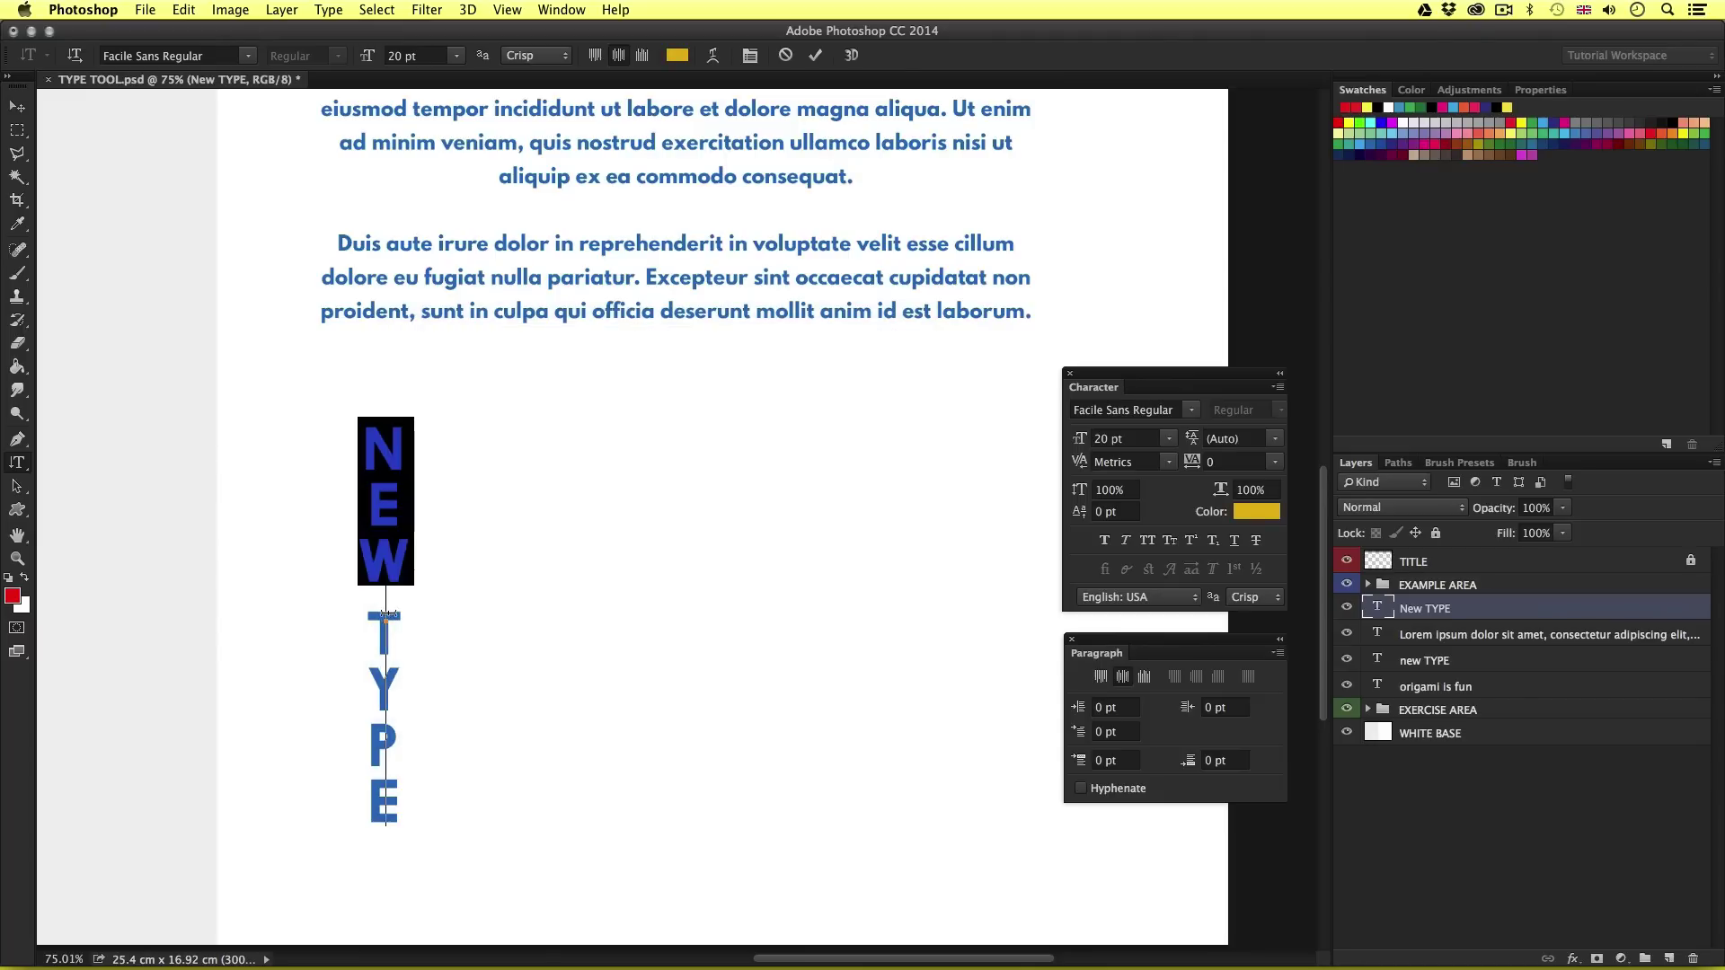
Step: Recolour the word TYPE in the vertical type to a bright green and commit the text edit
left_click_drag(386, 616, 388, 825)
left_click(678, 56)
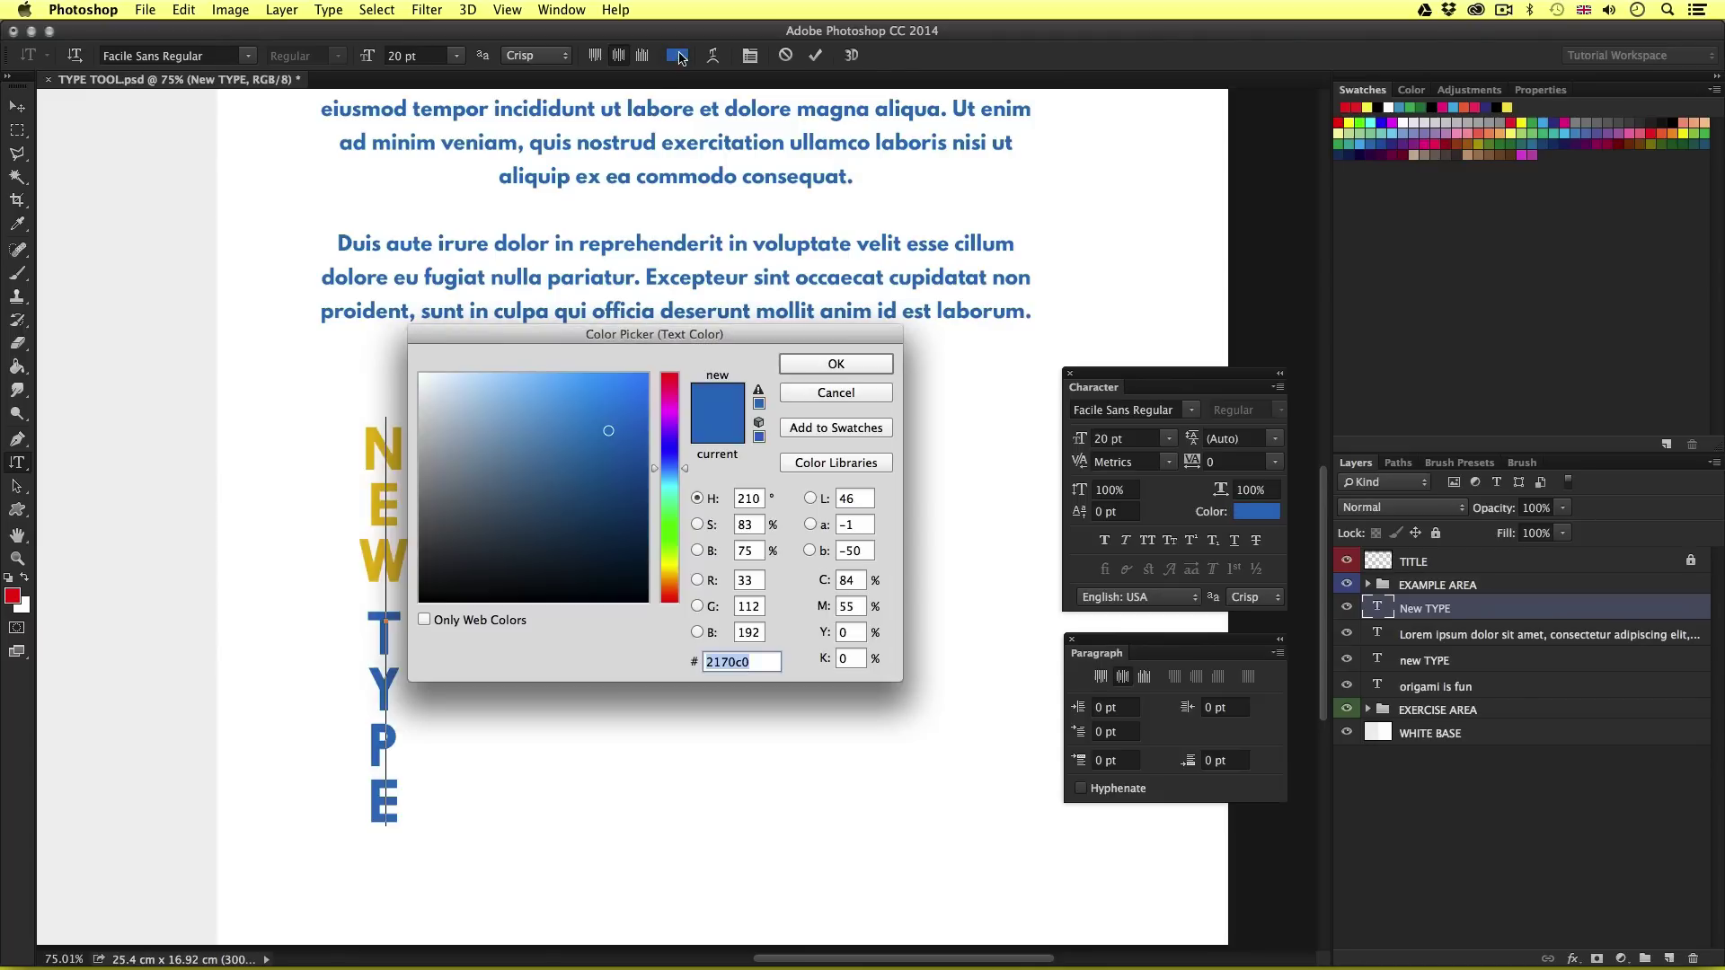
left_click(669, 531)
left_click_drag(634, 407, 613, 399)
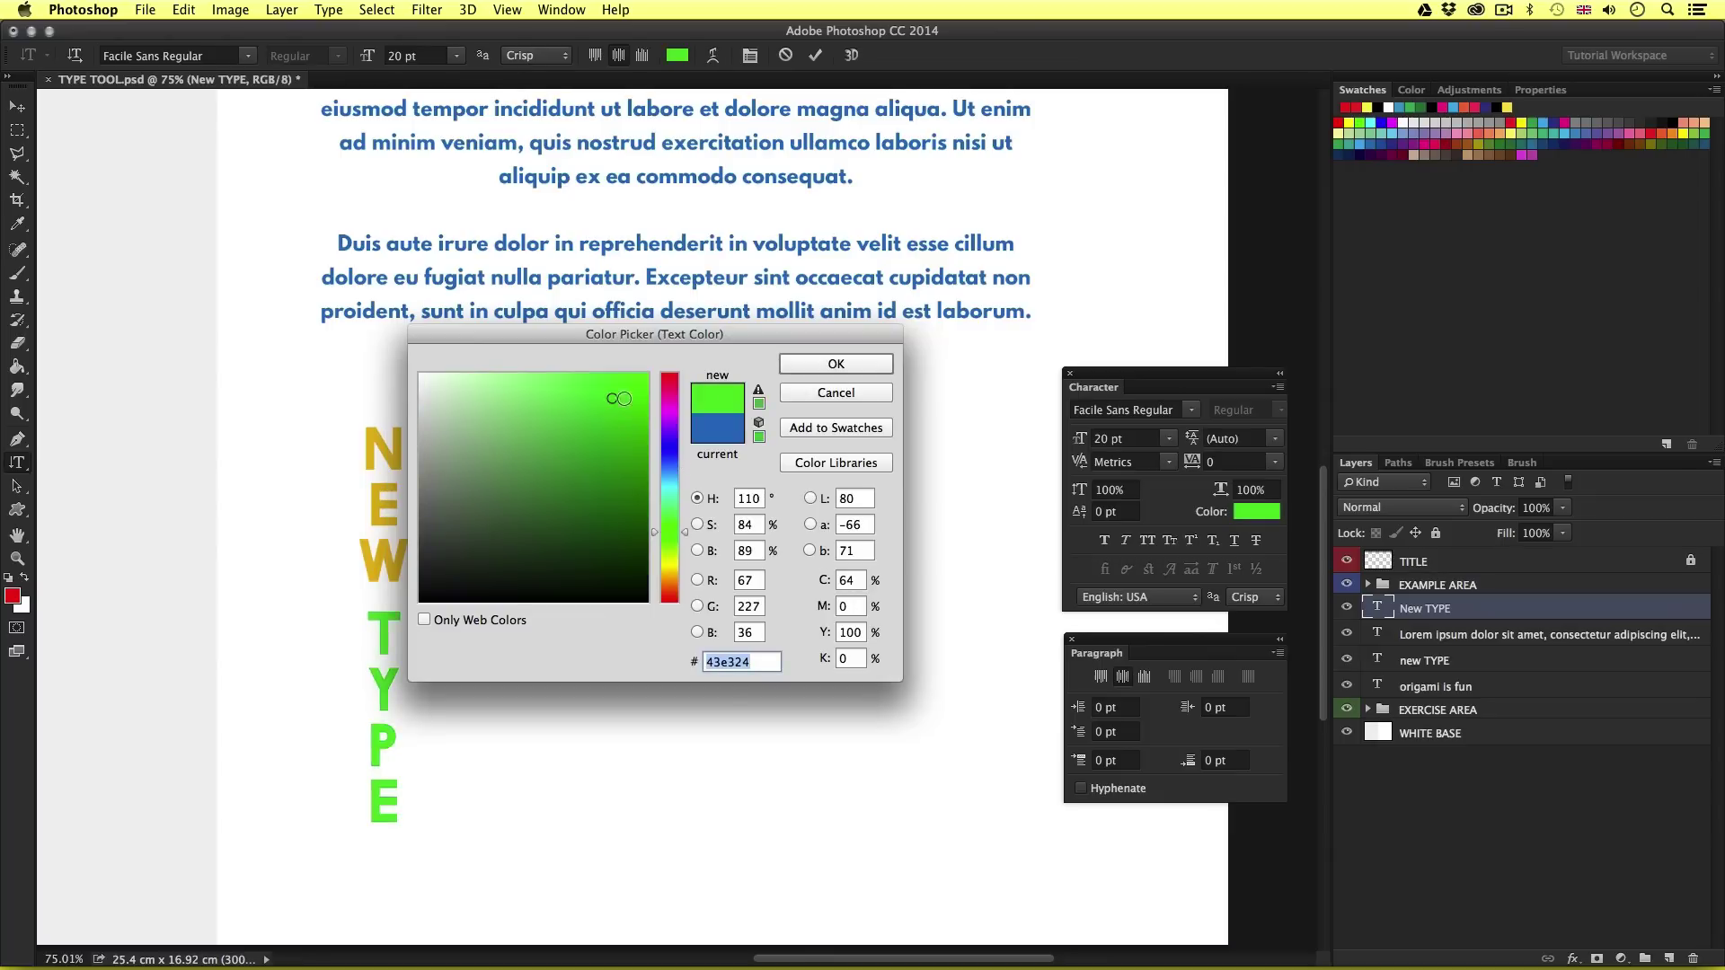
left_click(806, 363)
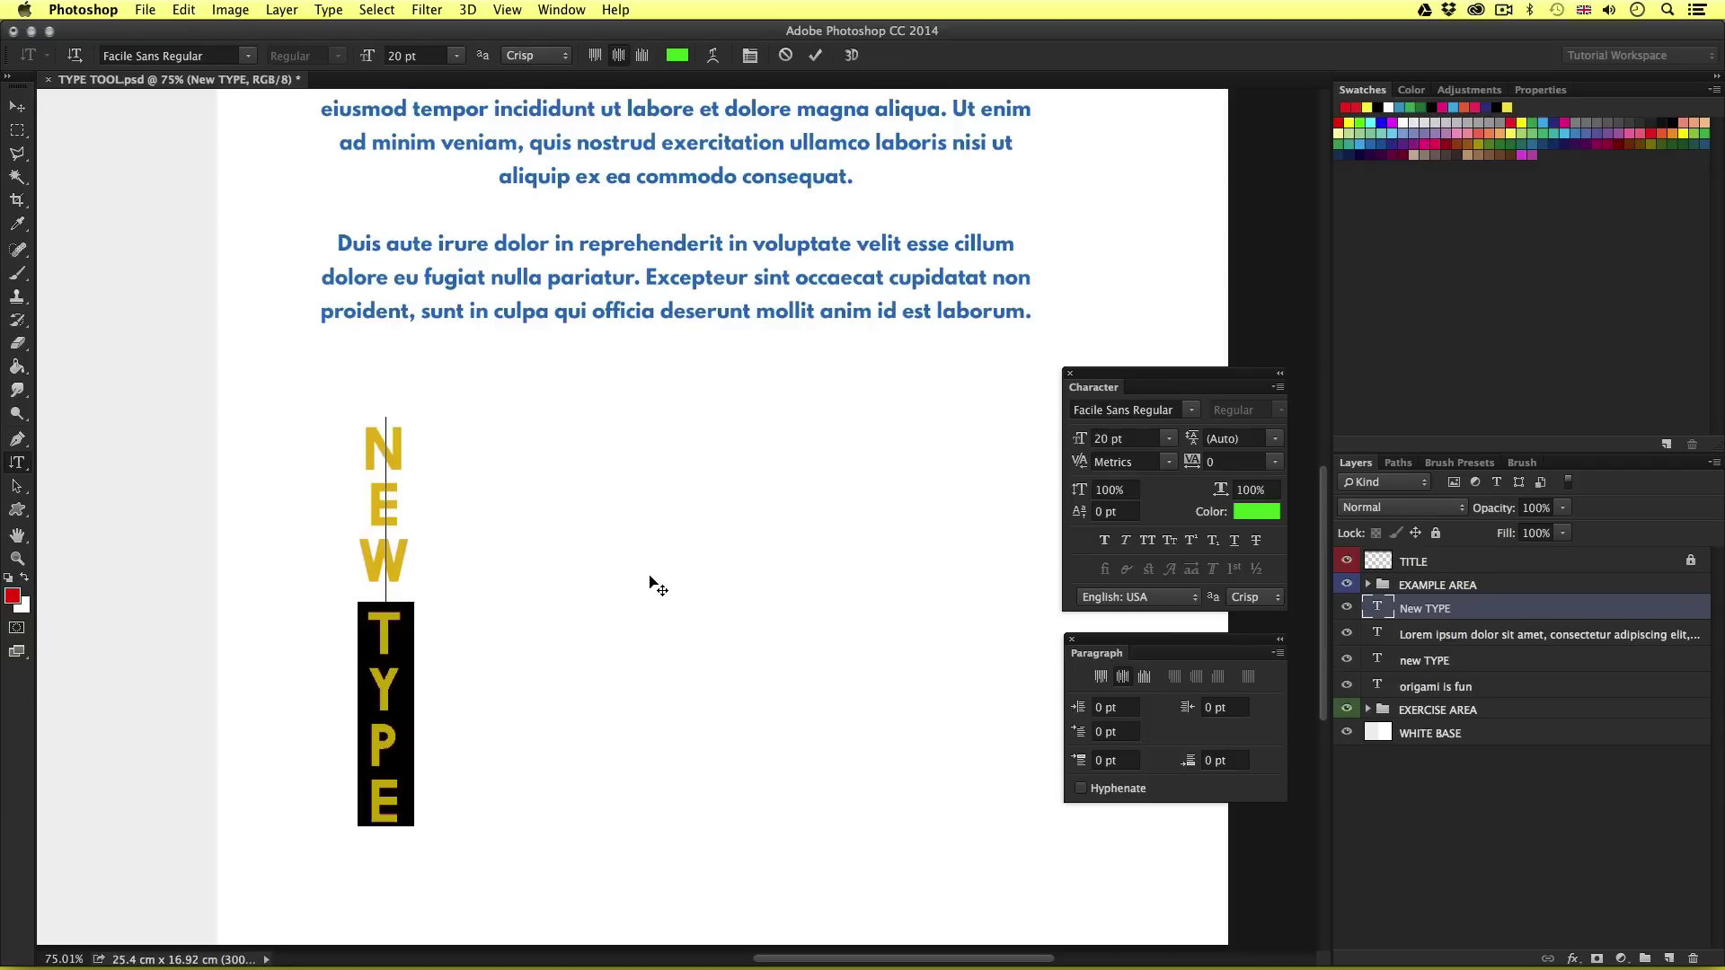
key("super")
key("super+d")
key("super+Return")
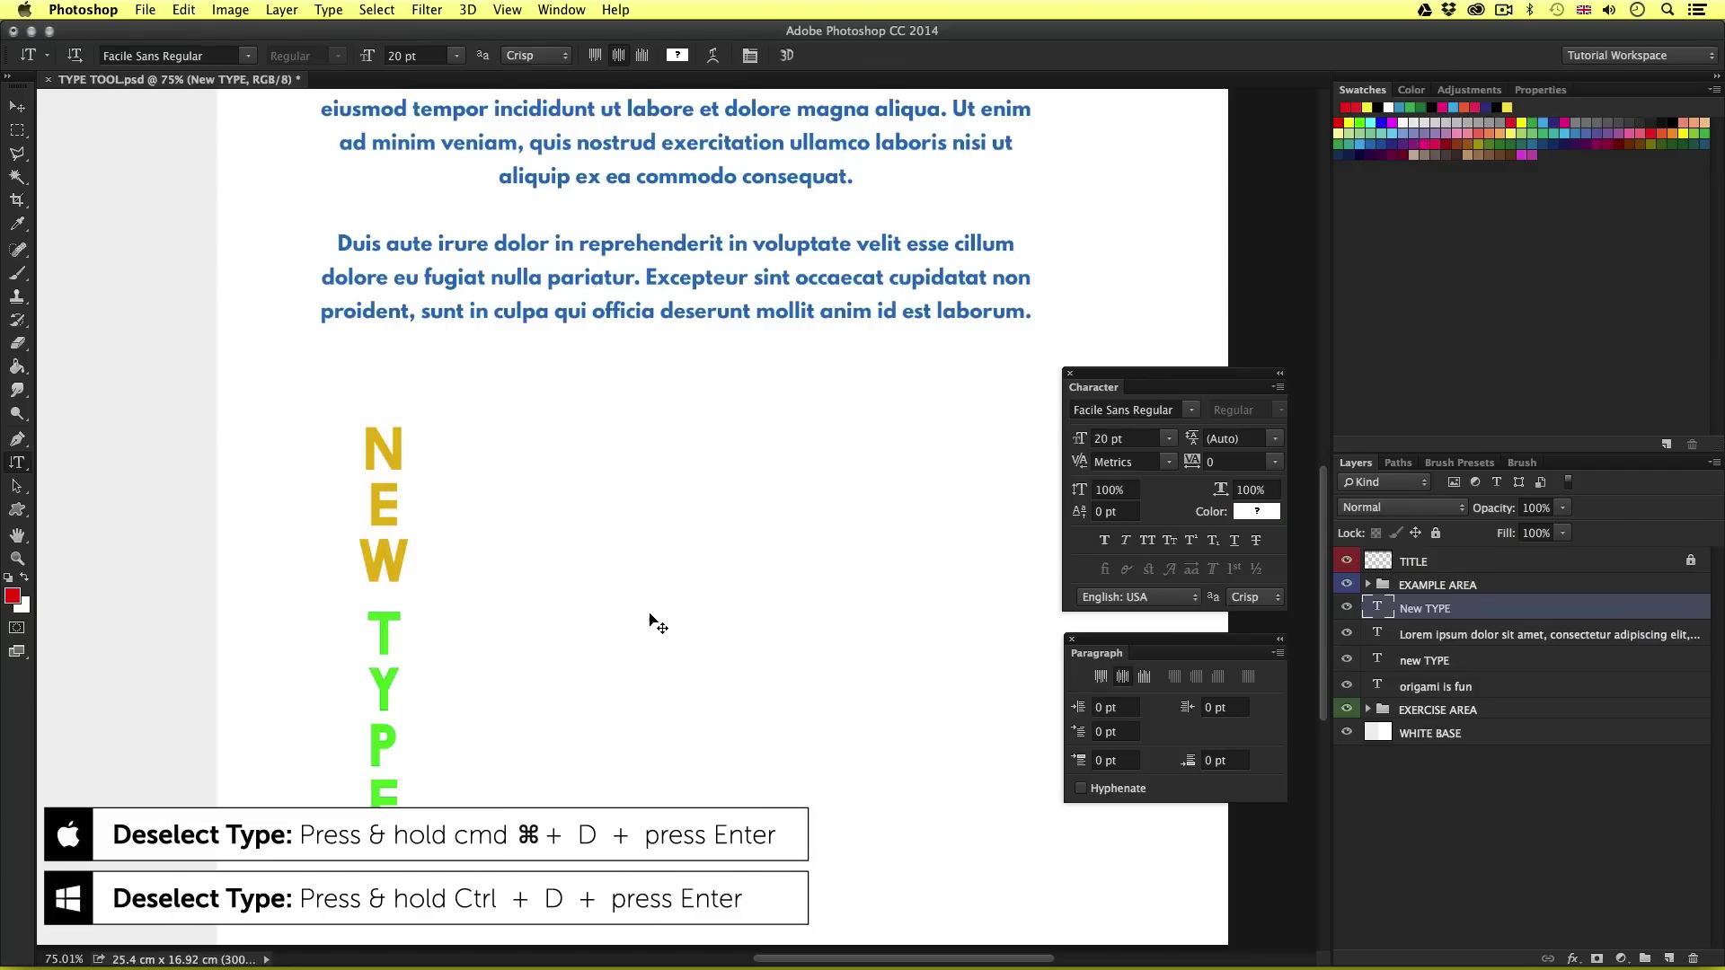
Step: Free-transform the vertical NEW TYPE text proportionally to about 120% and shift it slightly up and left
key("super+t")
scroll(588, 681, "down", 1)
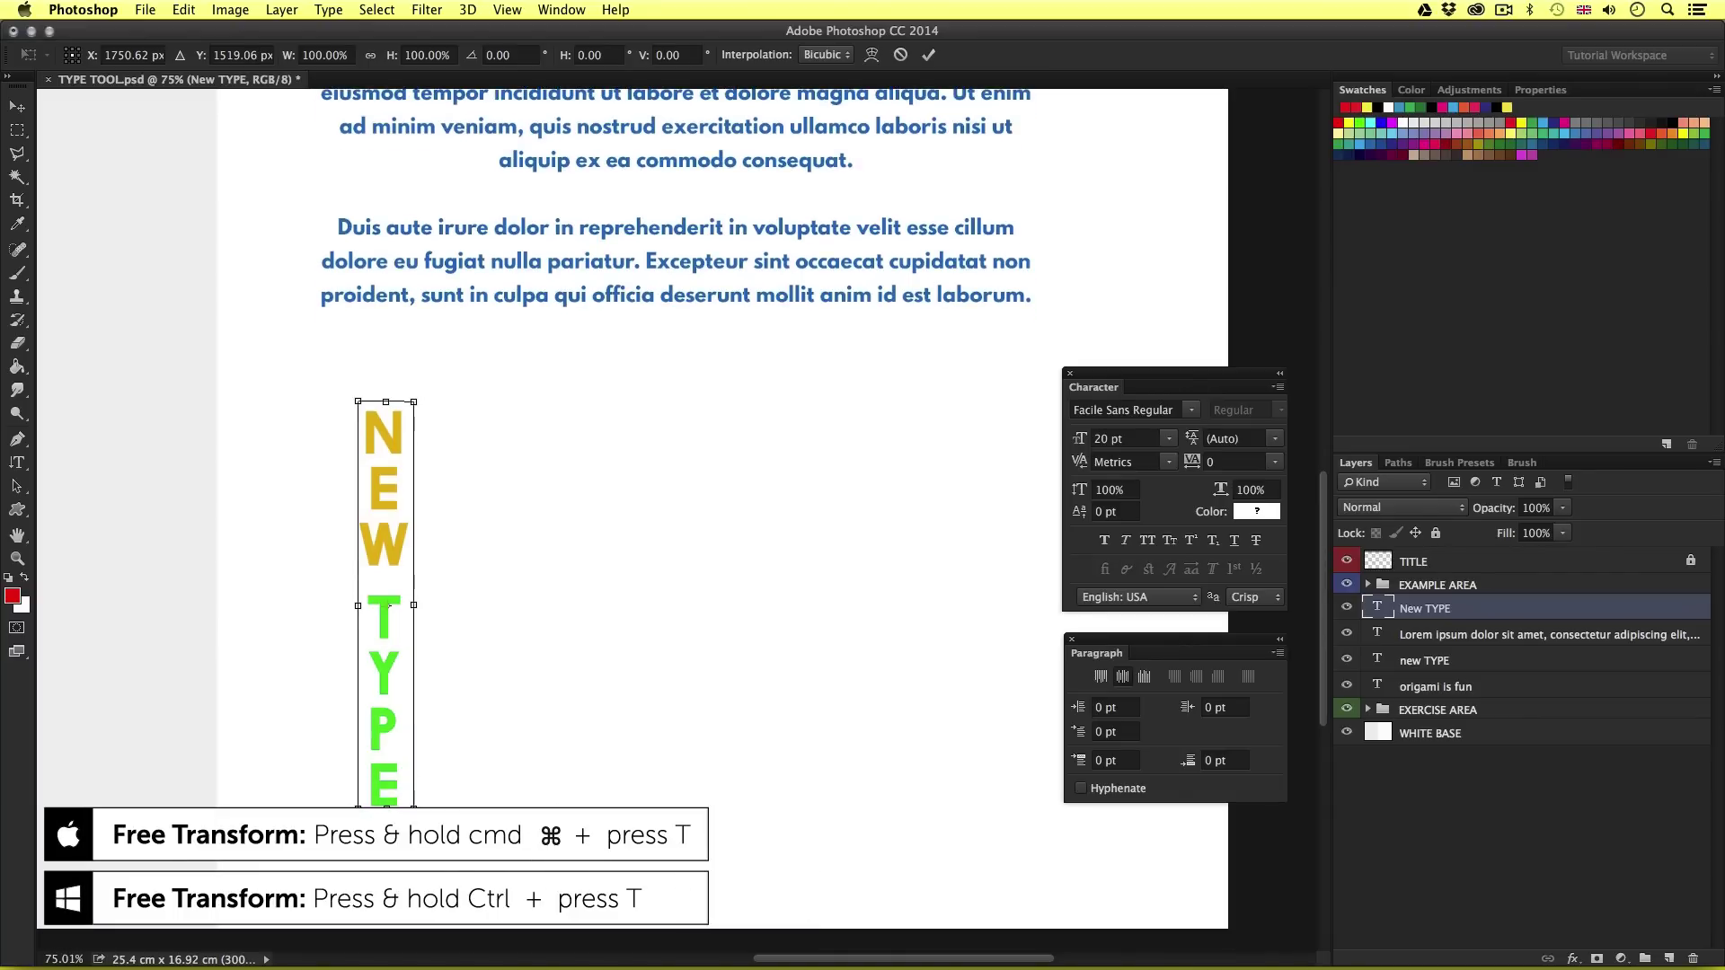
left_click_drag(413, 810, 695, 843)
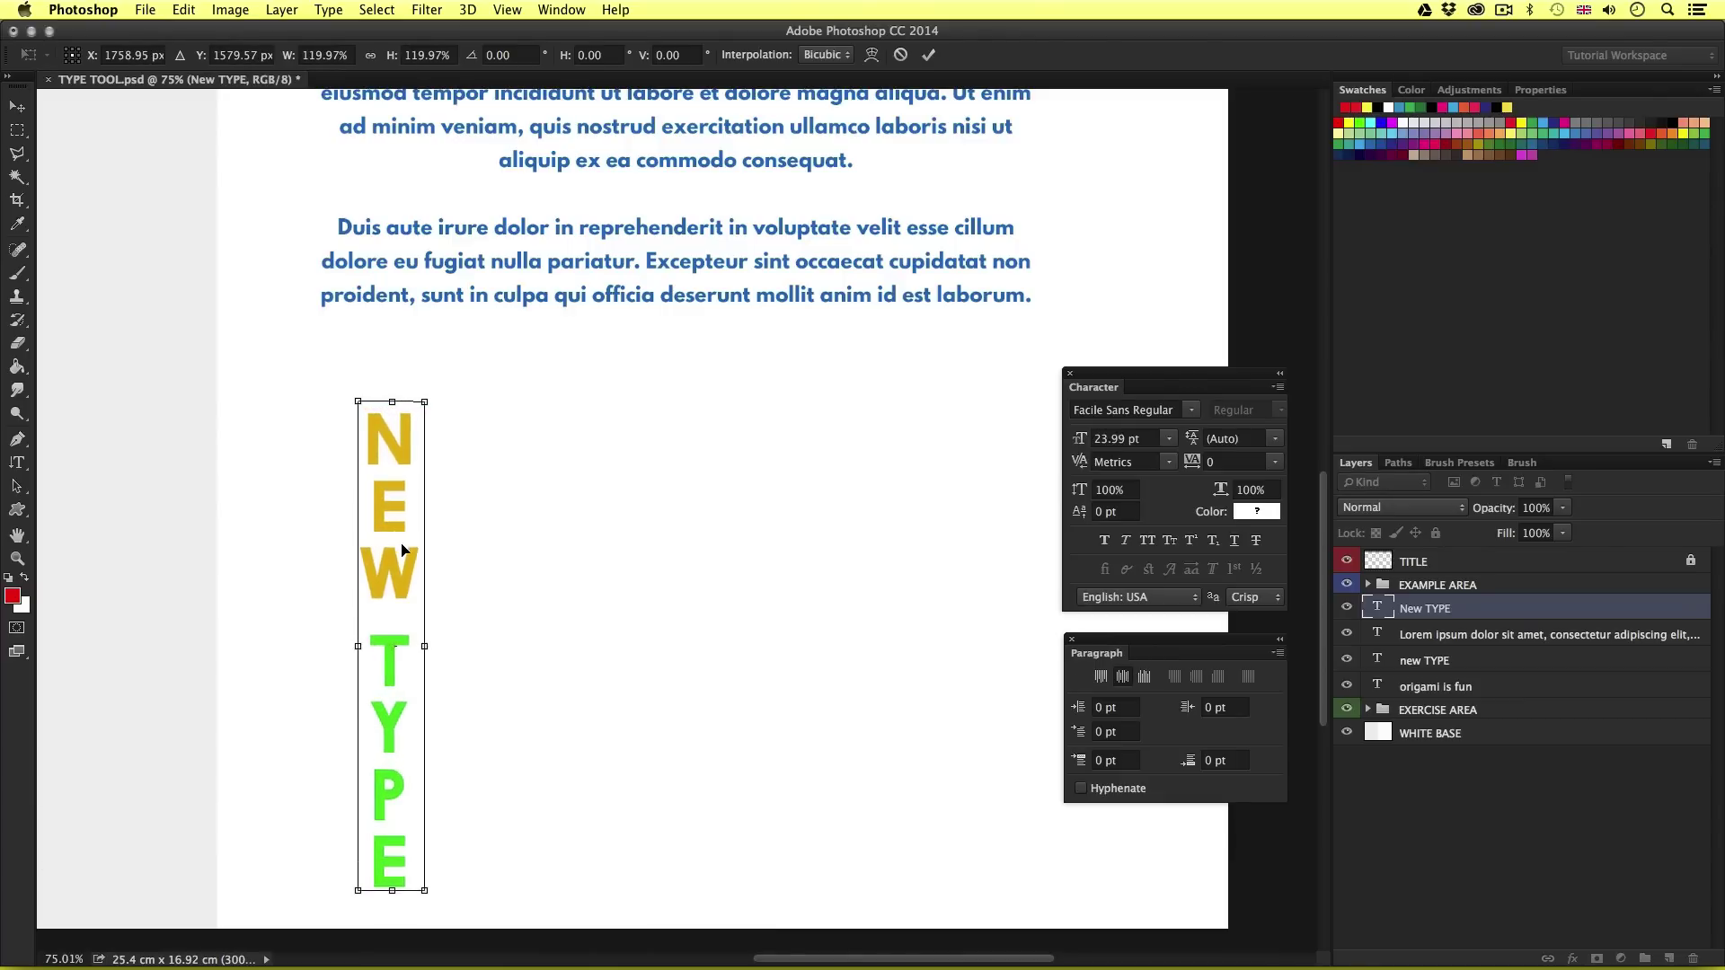
left_click_drag(401, 550, 380, 524)
Step: Switch to TextEdit, copy the Lorem ipsum paragraph from FONT INSTRUCTIONS.rtf, and return to Photoshop
key("super+Tab")
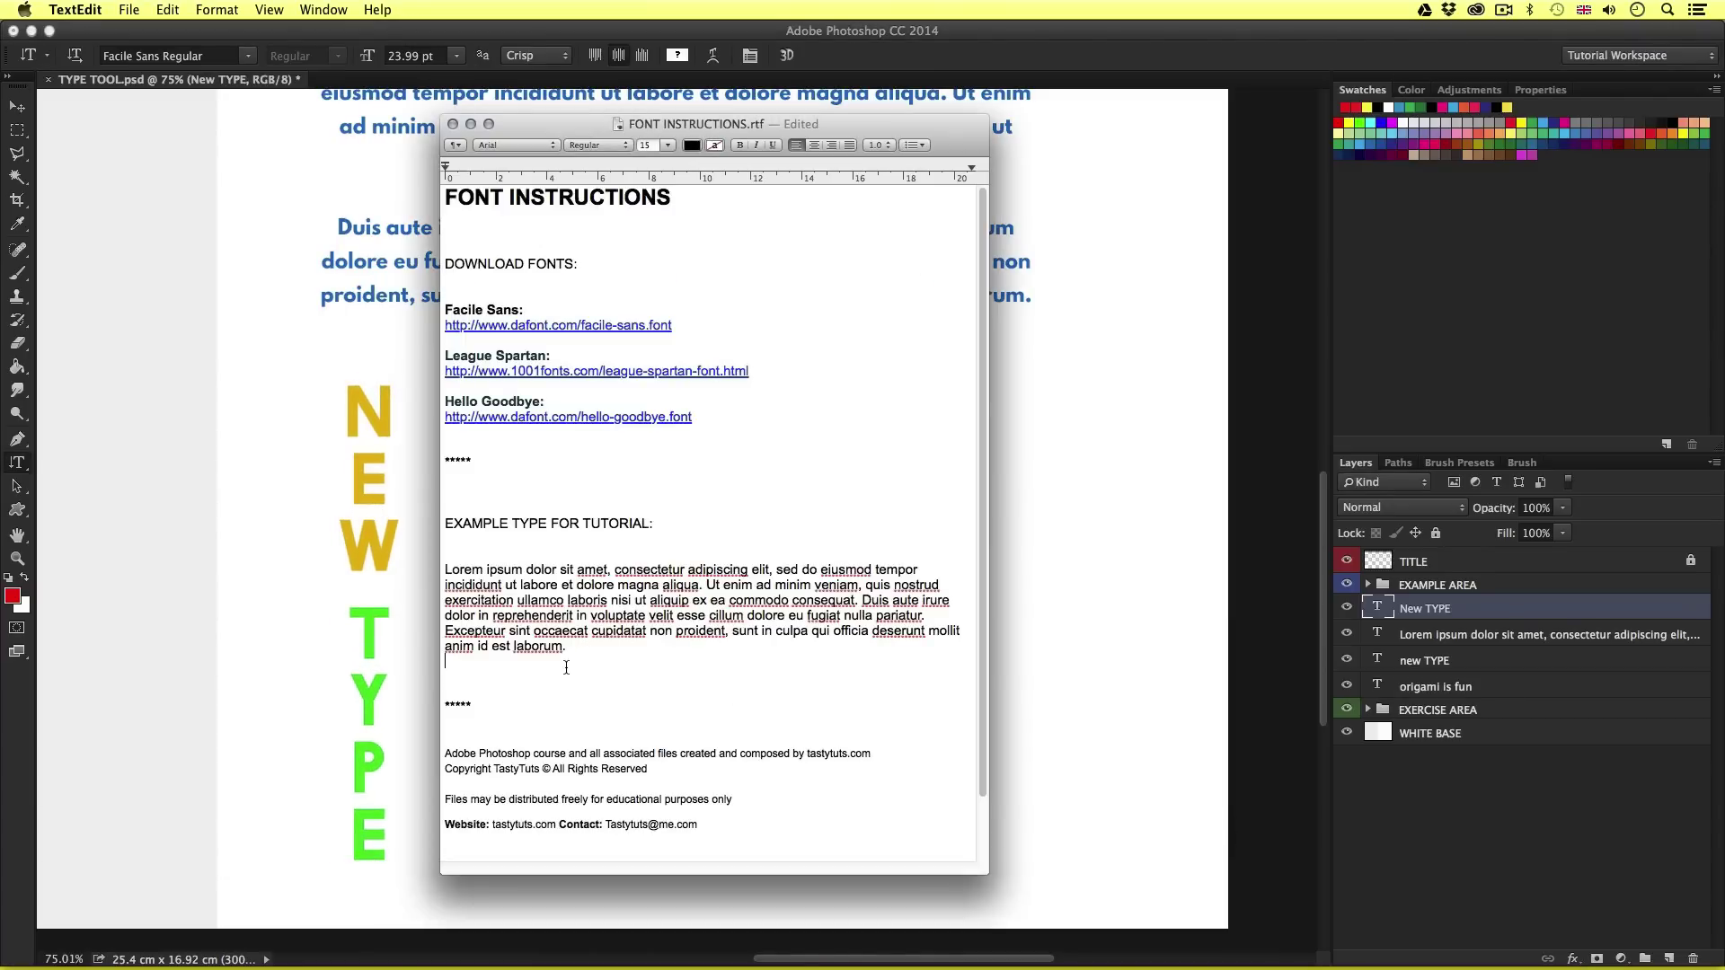
left_click_drag(574, 652, 440, 574)
key("super+c")
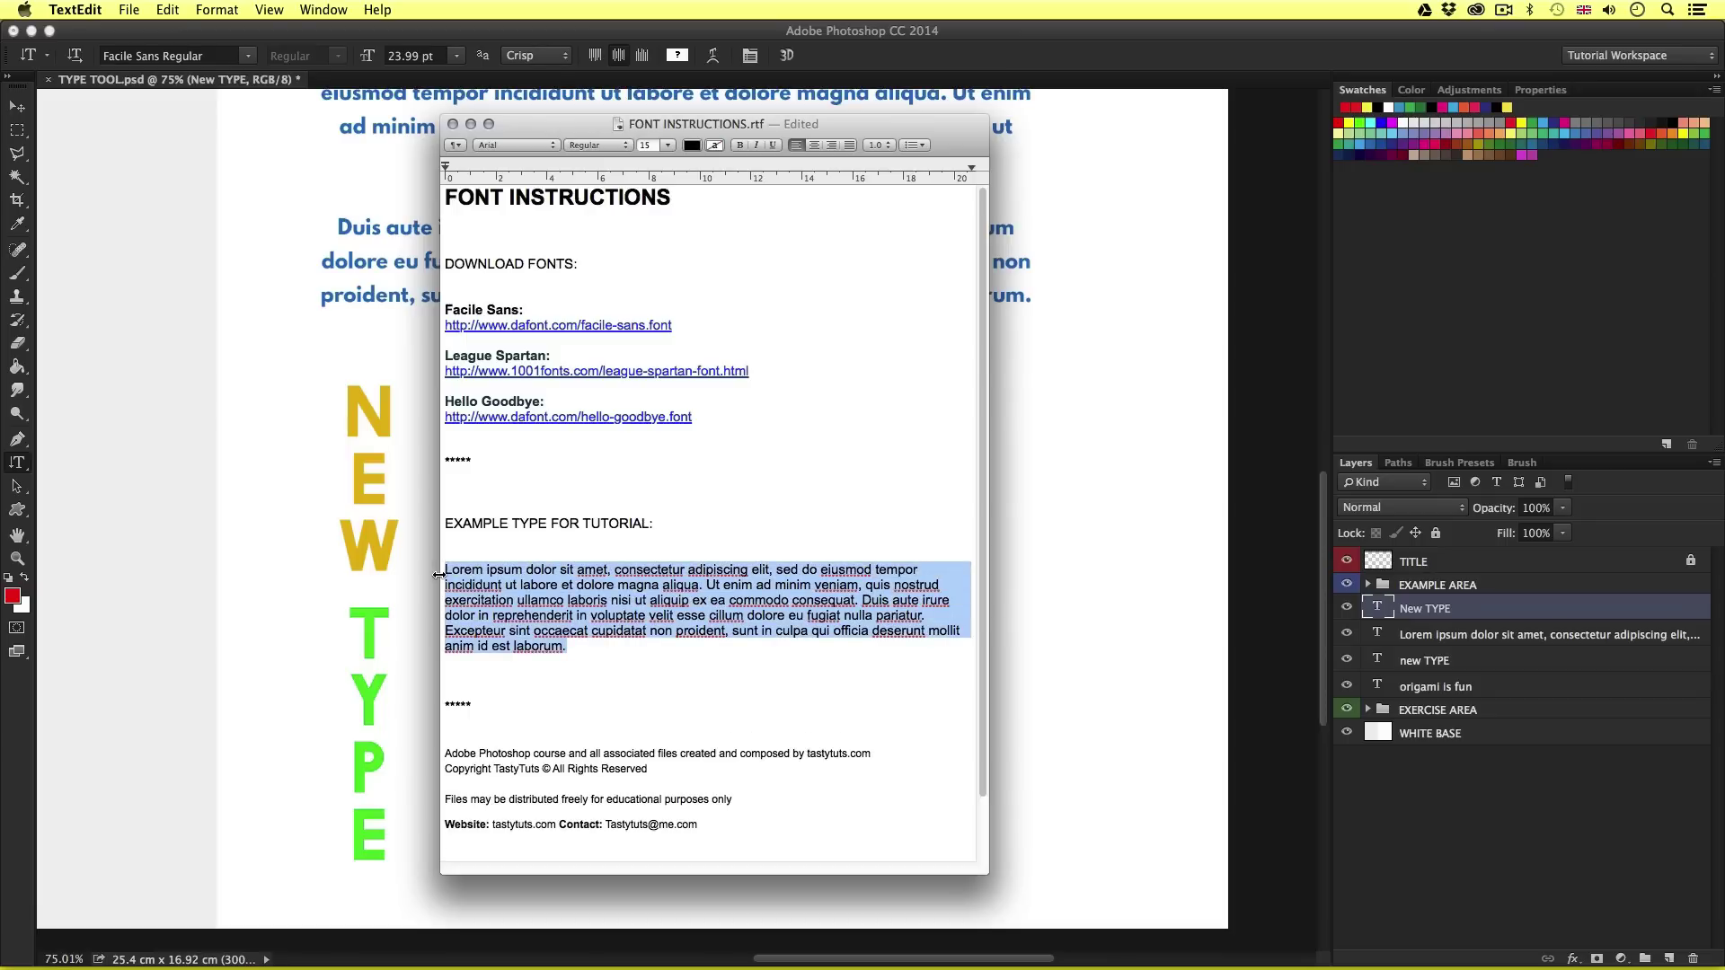
key("super+Tab")
key("super+Tab")
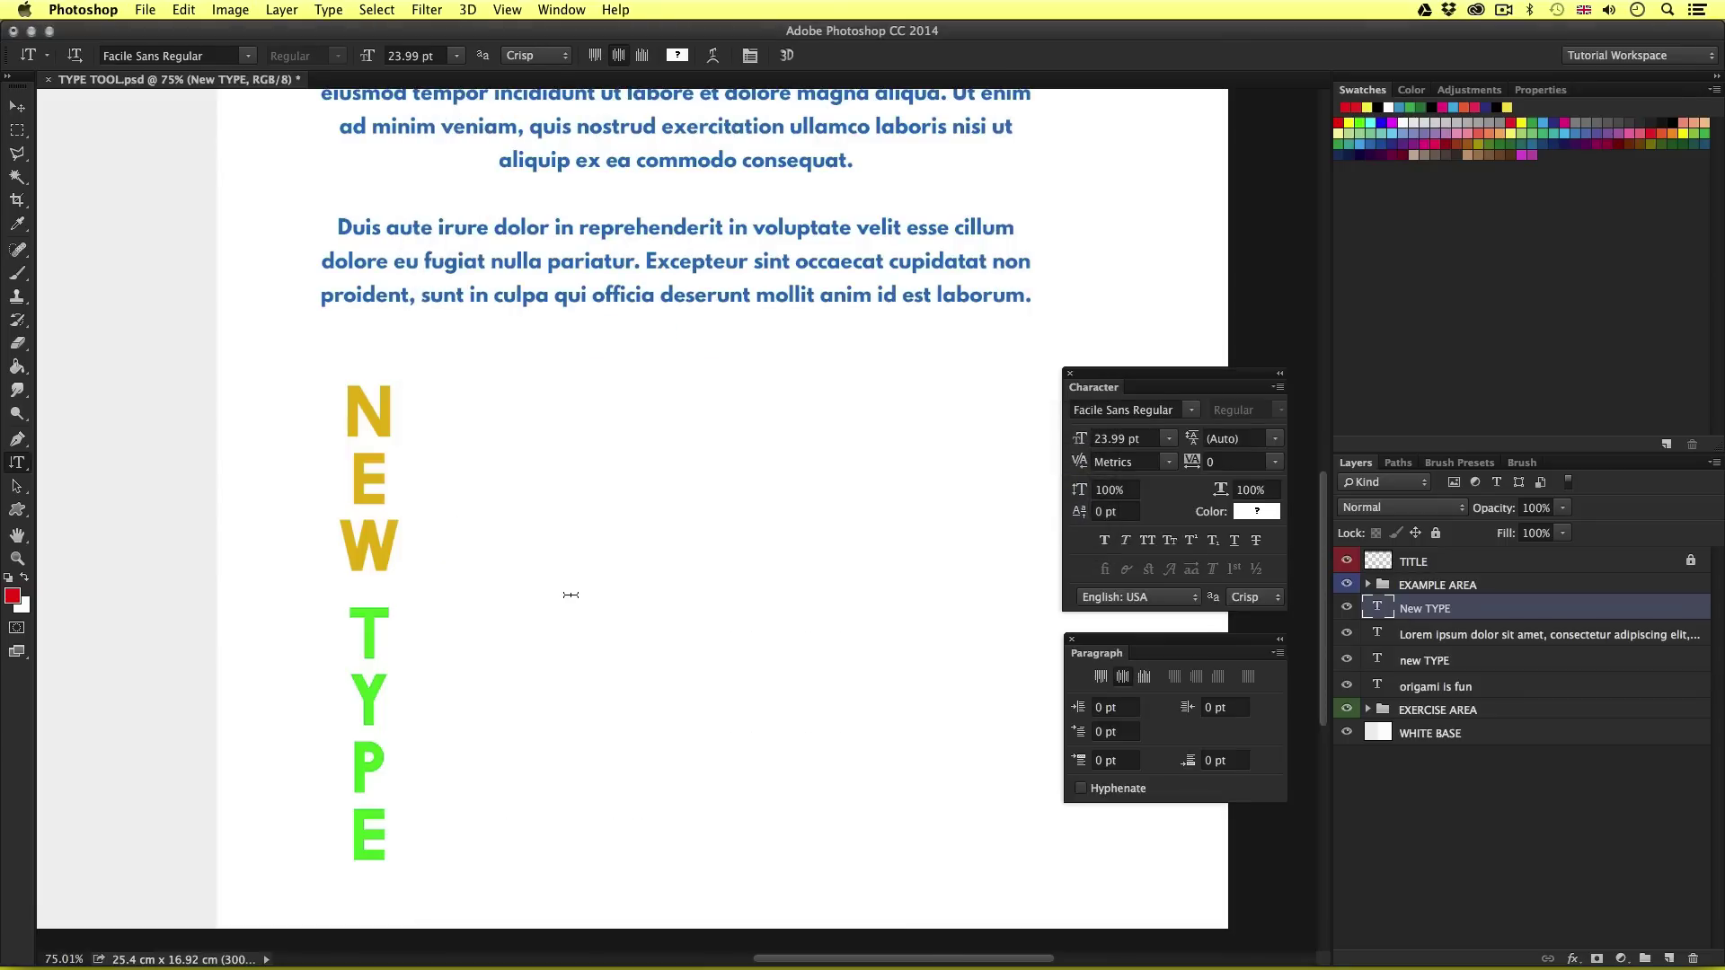
Step: Draw a large vertical type box to the right of NEW TYPE and set its font to League Spartan Bold
left_click_drag(578, 432, 466, 432)
left_click_drag(389, 384, 985, 819)
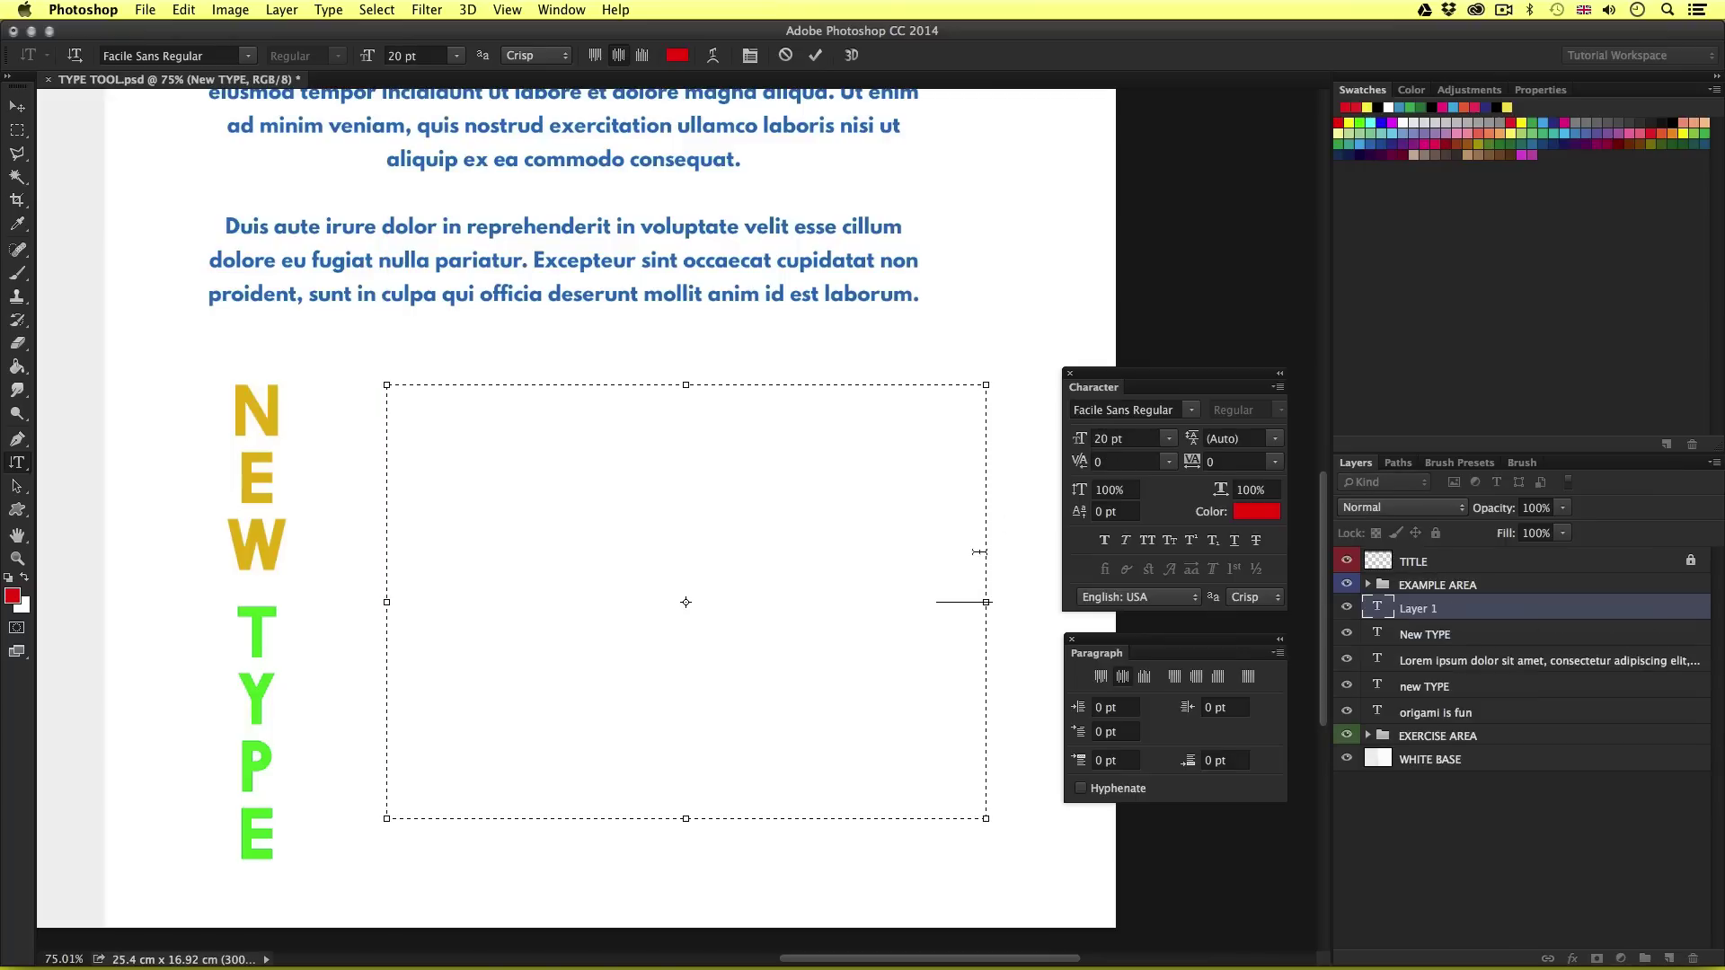
left_click(1105, 411)
type("Lea")
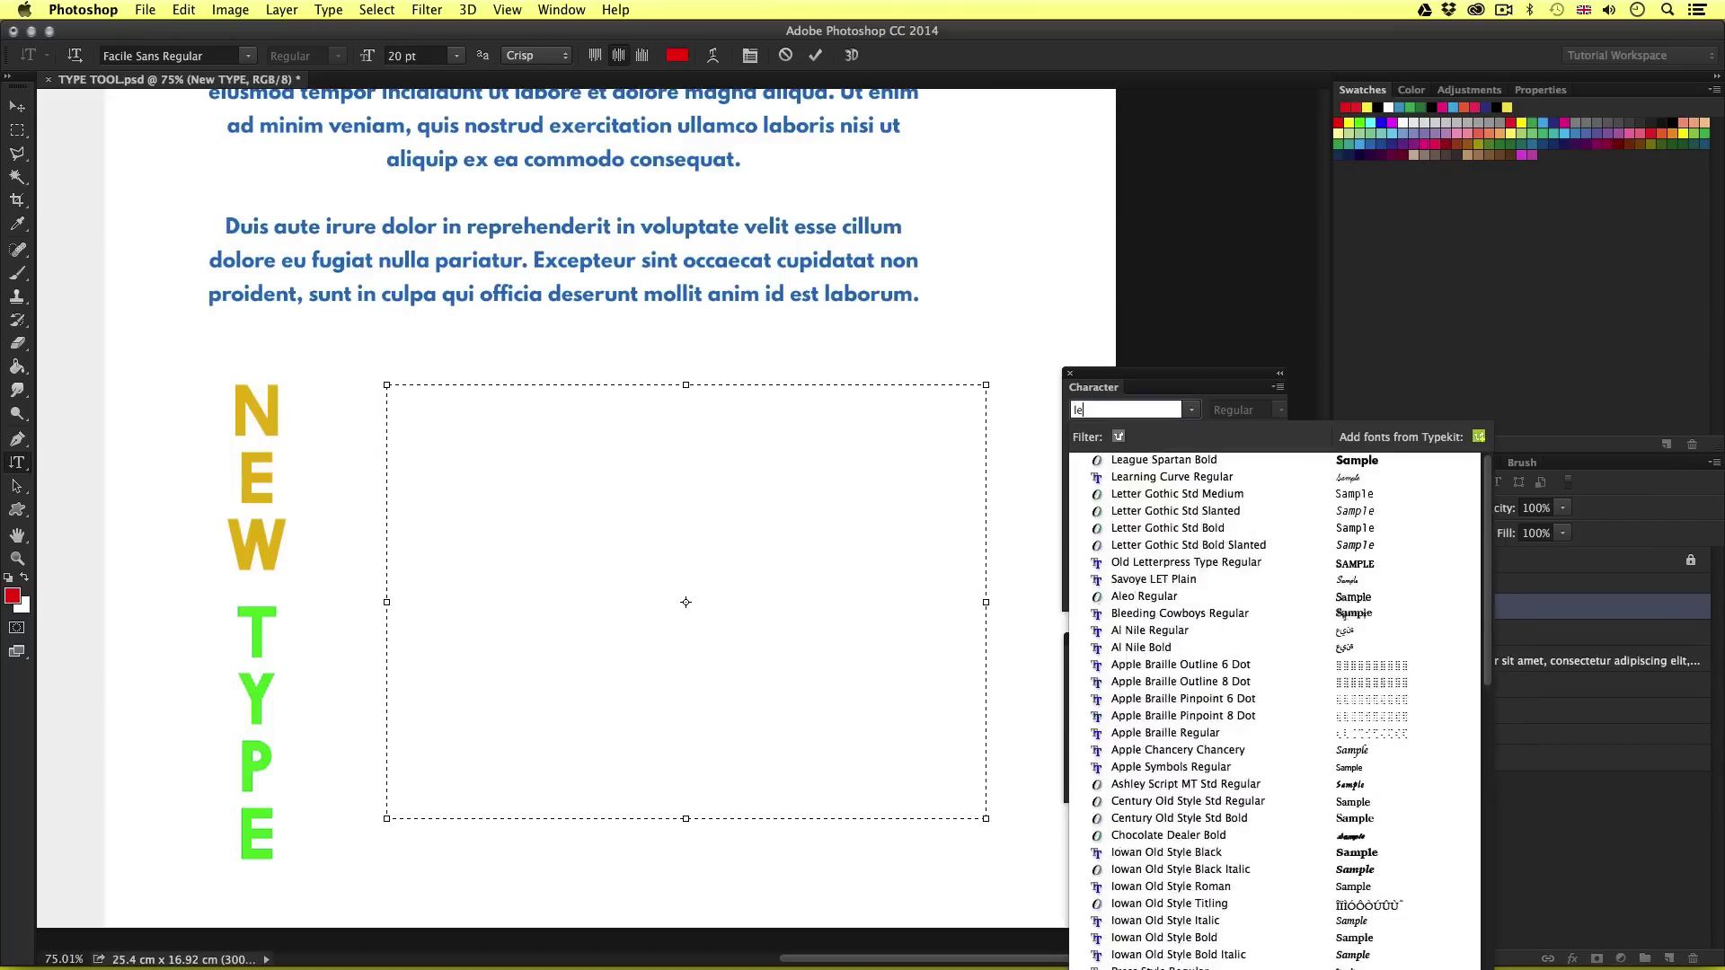
left_click(1119, 452)
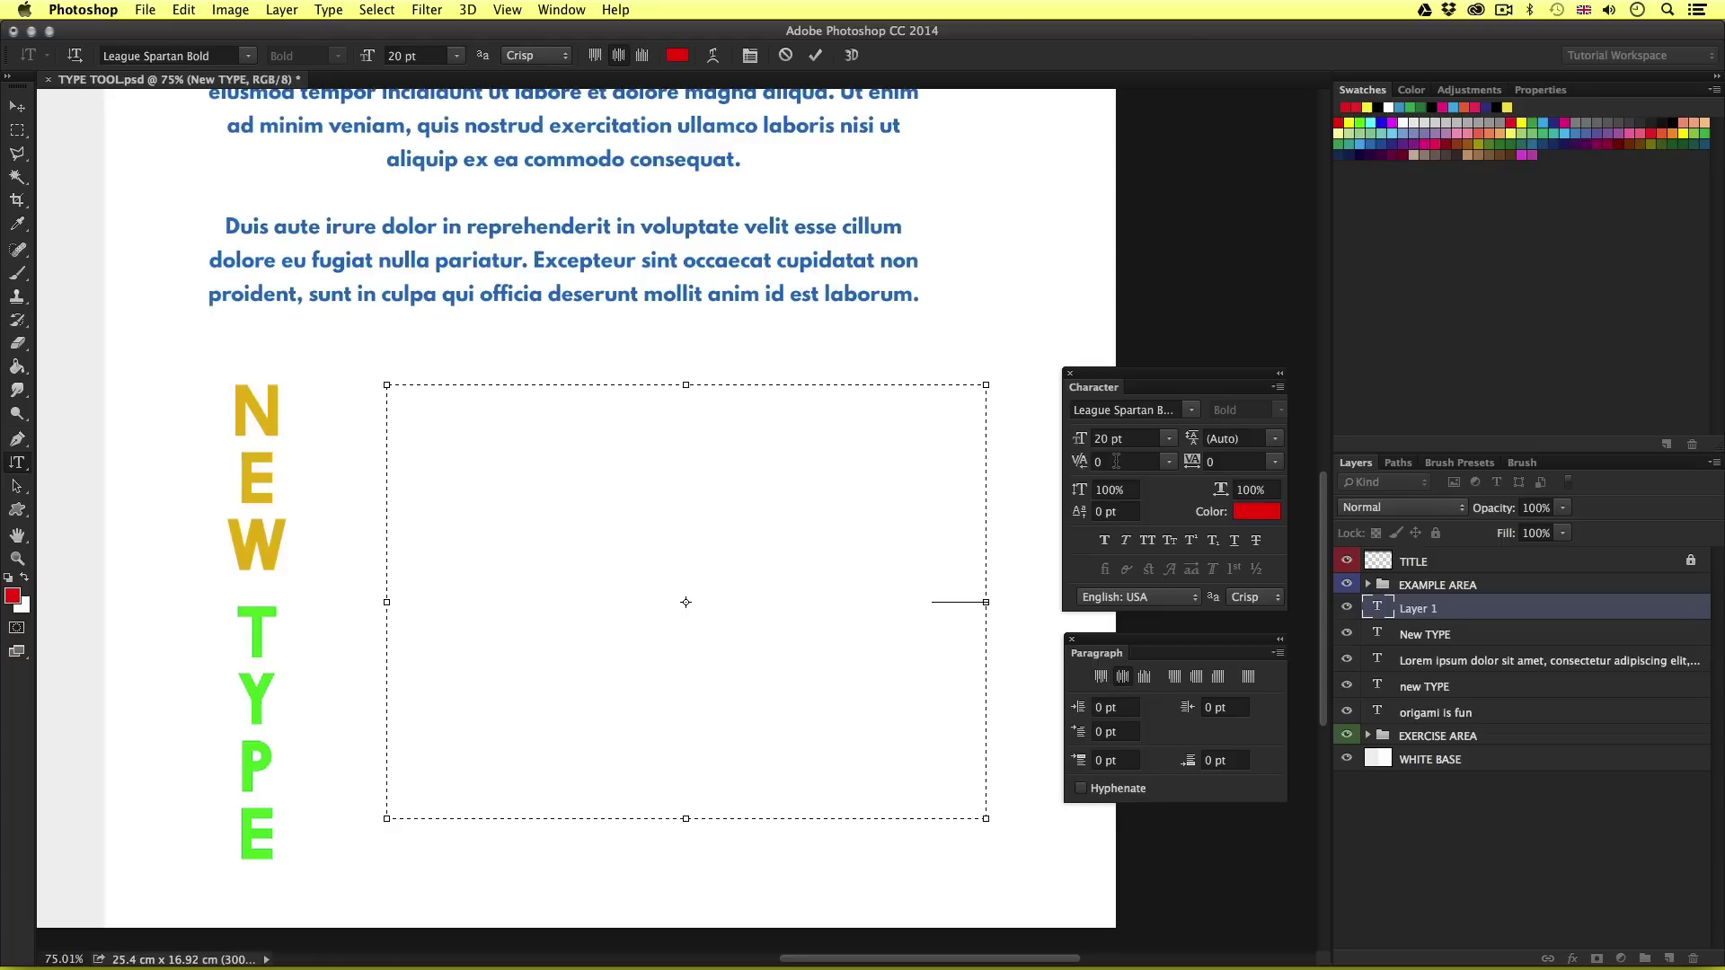
Step: Set the vertical type box's text to 7 pt with Auto leading and 0 tracking
left_click(1123, 438)
type("7")
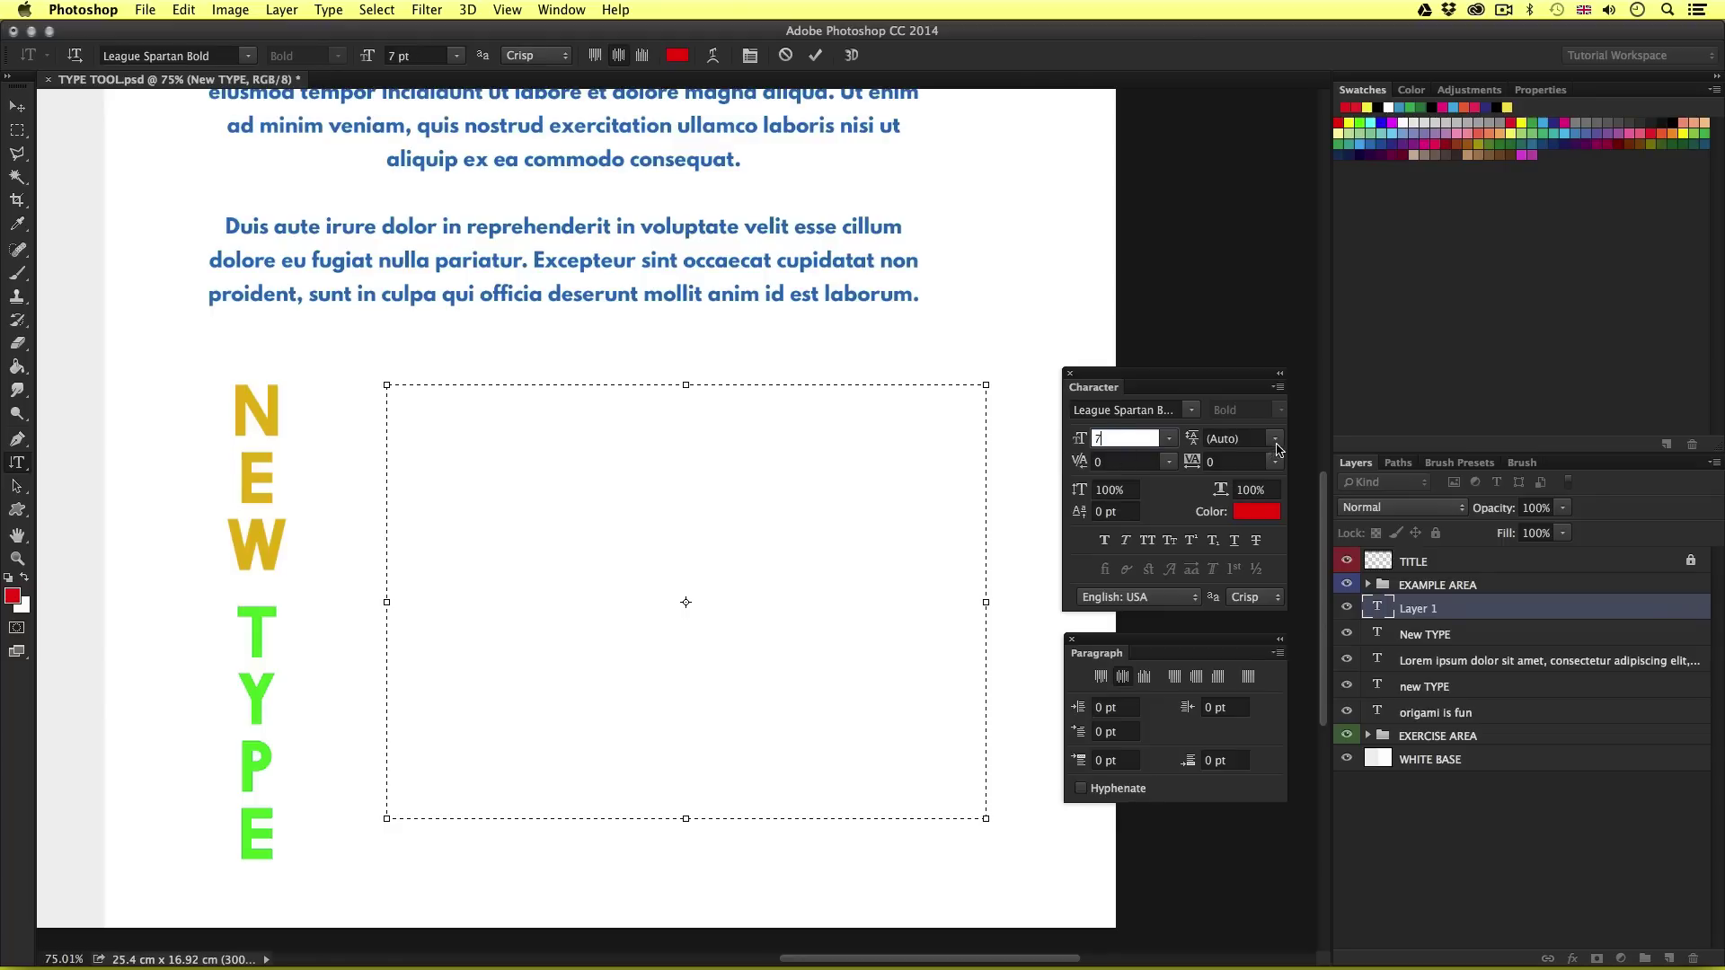
left_click(1276, 440)
left_click(1253, 458)
left_click(1277, 462)
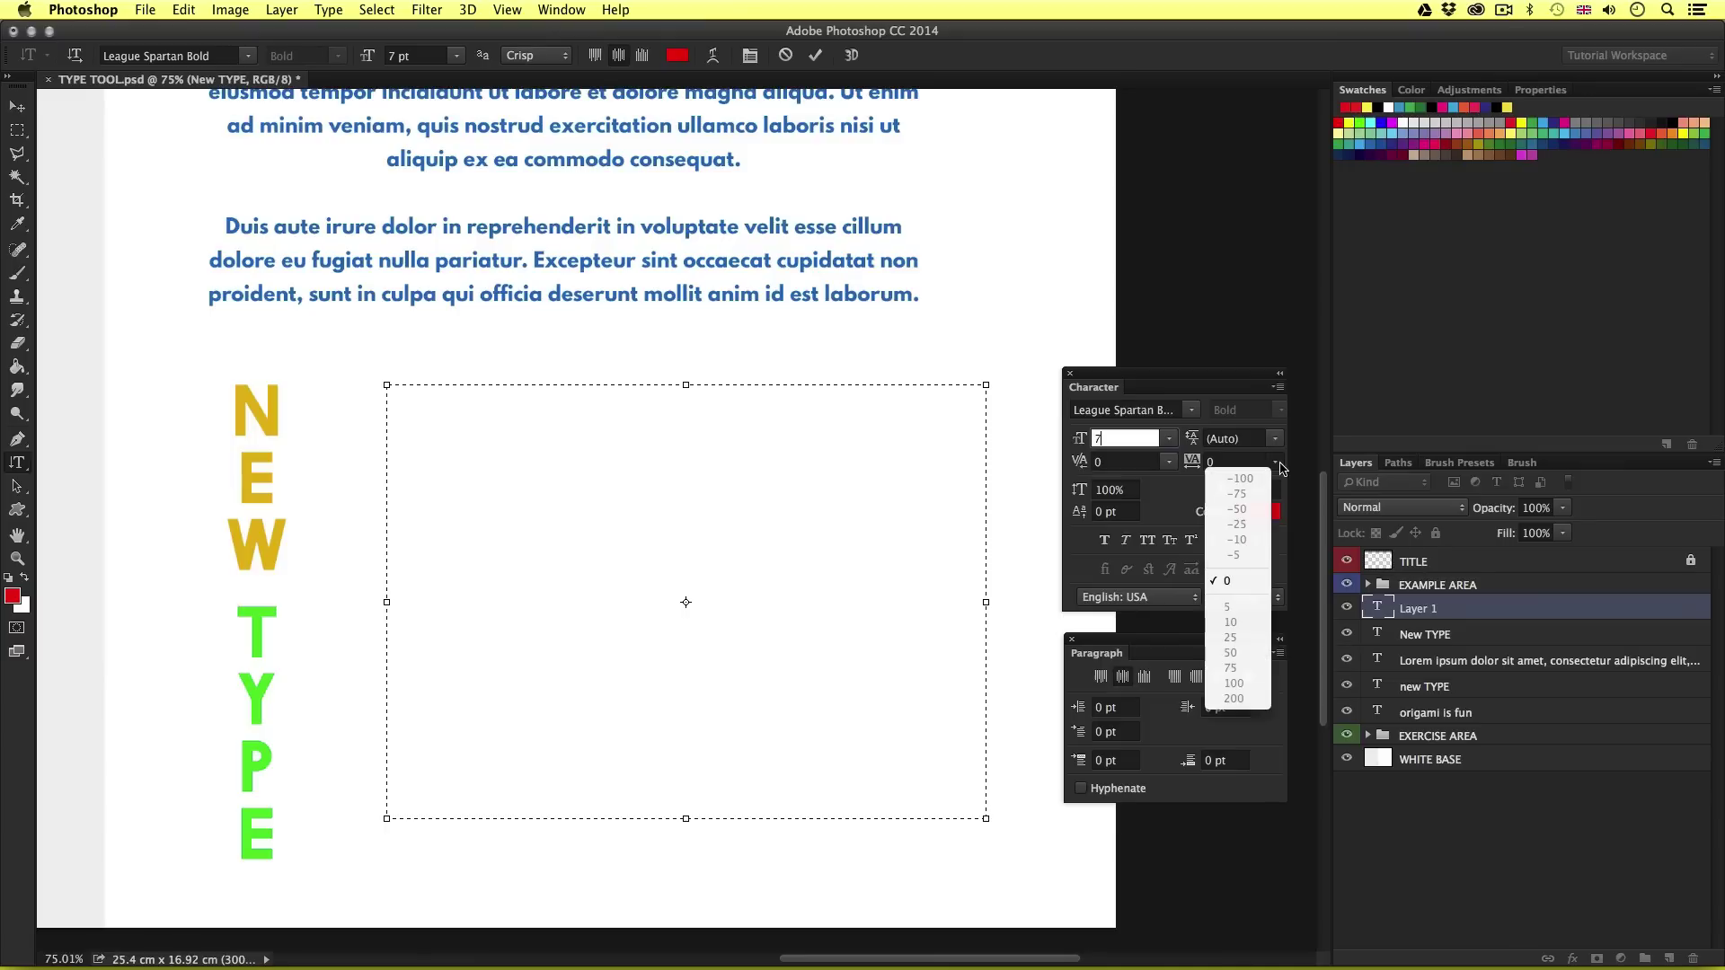
left_click(1239, 582)
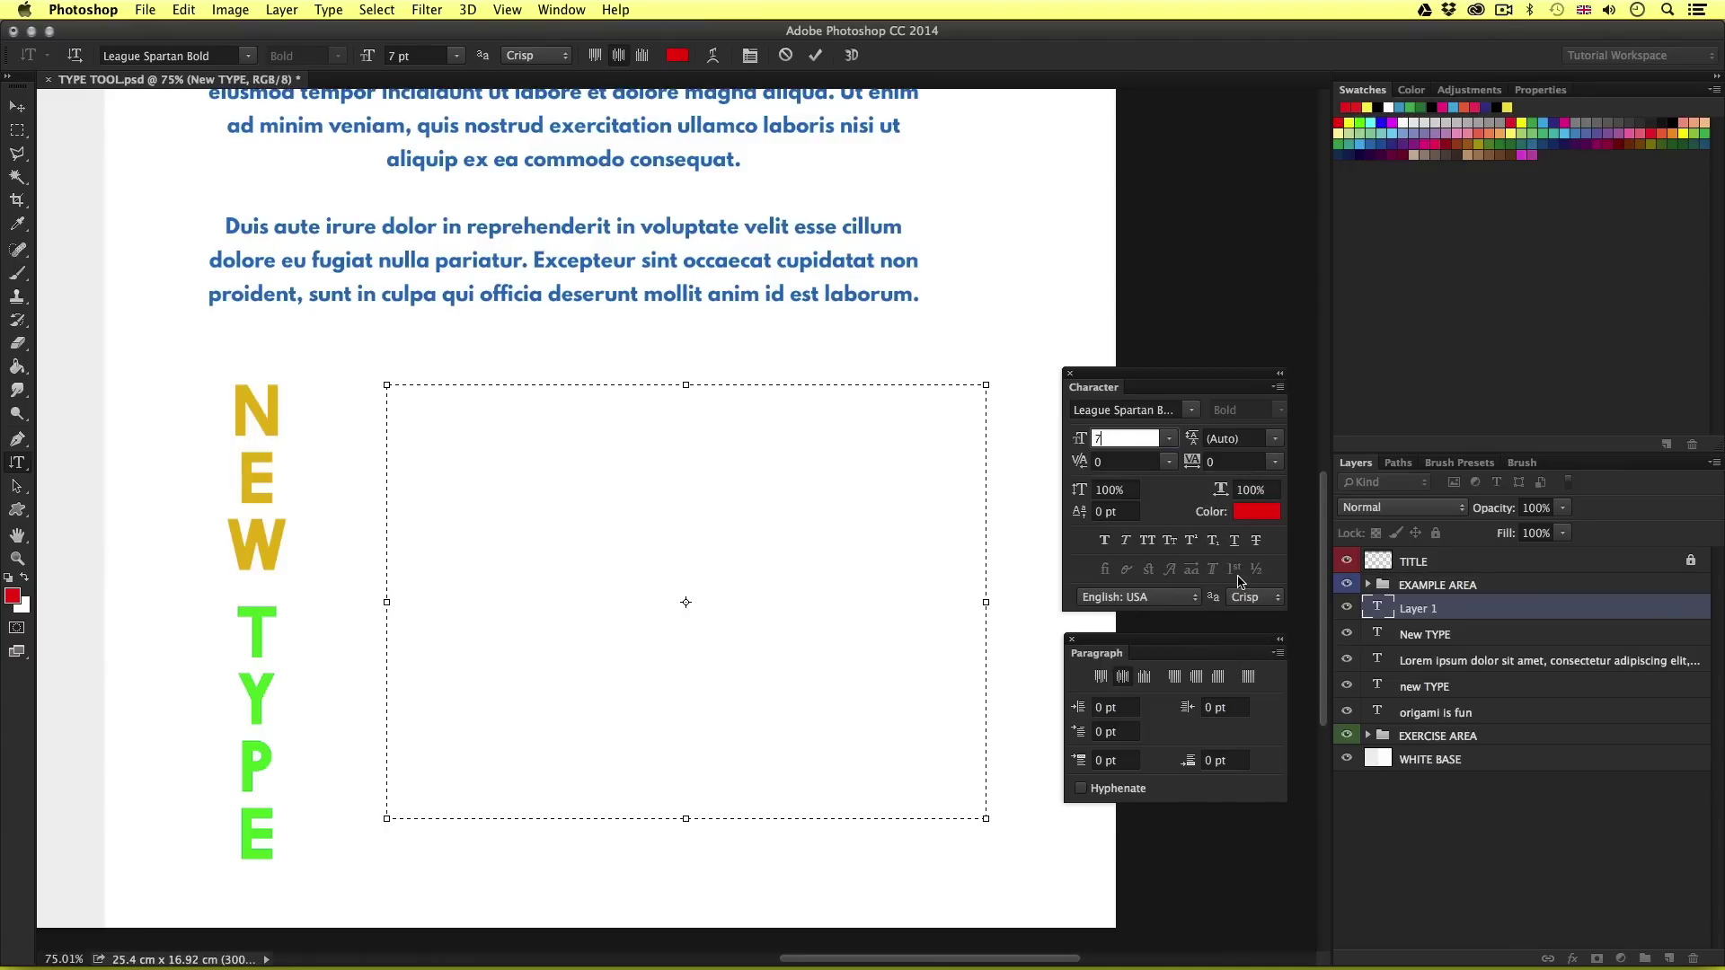
Step: Set the text colour to a dark purple and paste the copied Lorem ipsum paragraph into the vertical type box
left_click(1256, 511)
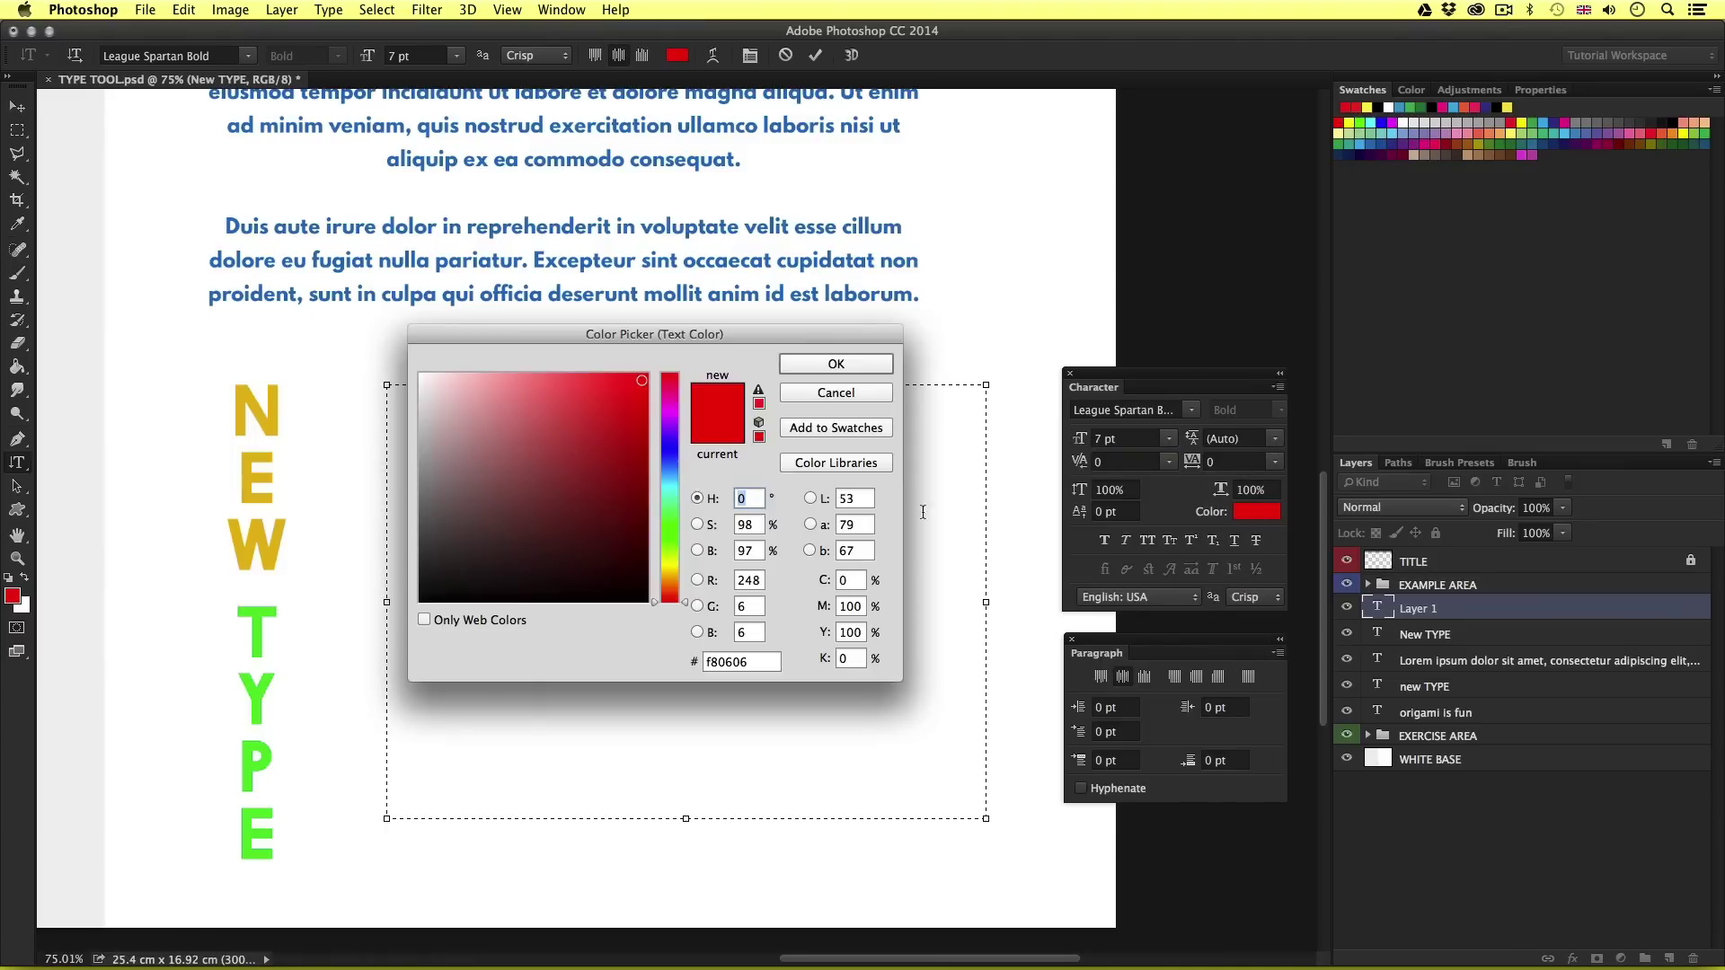
left_click(670, 434)
left_click(629, 479)
left_click(803, 364)
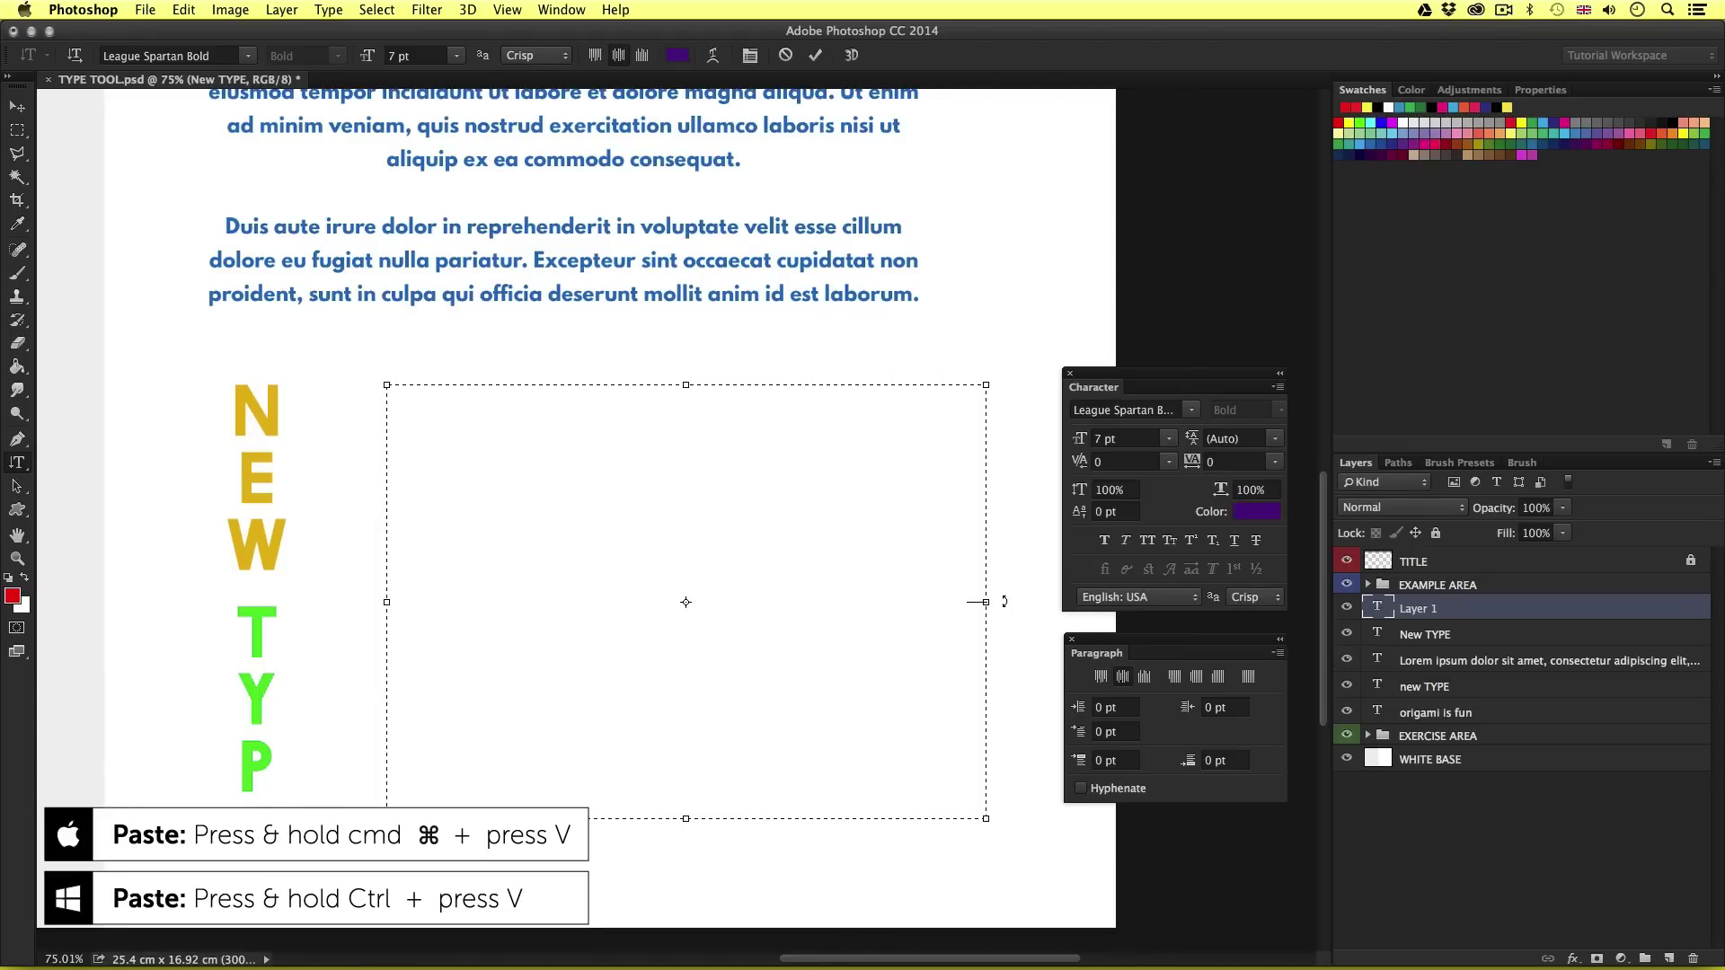
key("super+v")
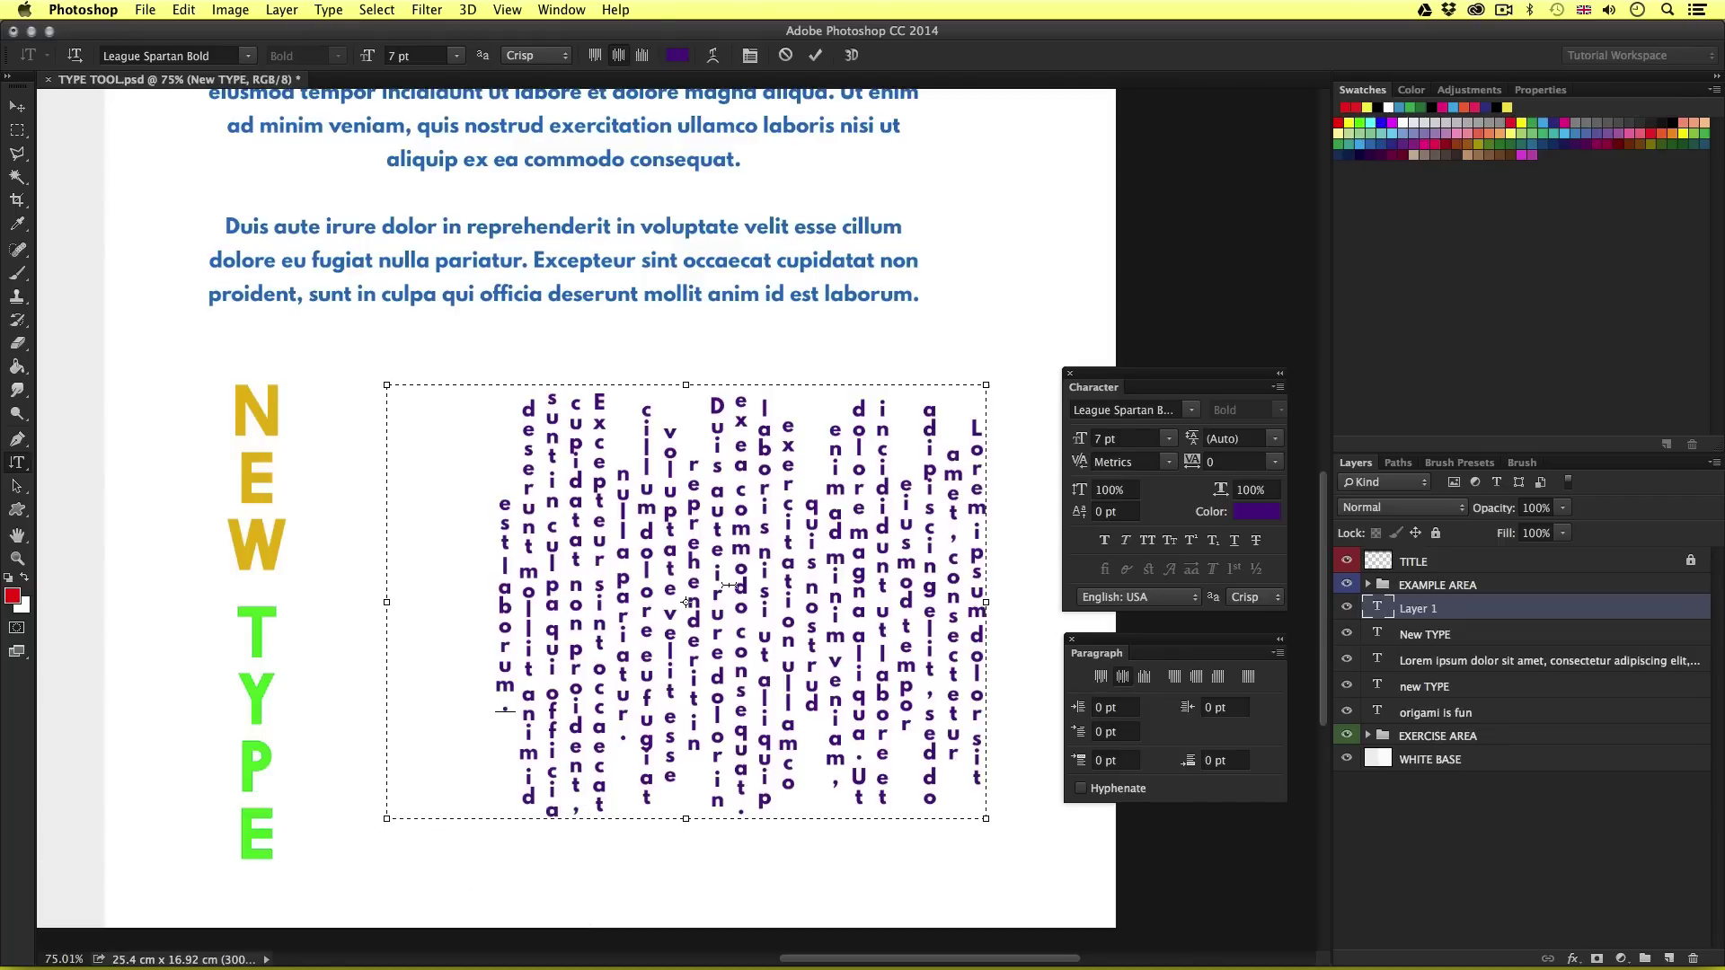
Step: Top-align all the text in the vertical type box and commit it
key("super+a")
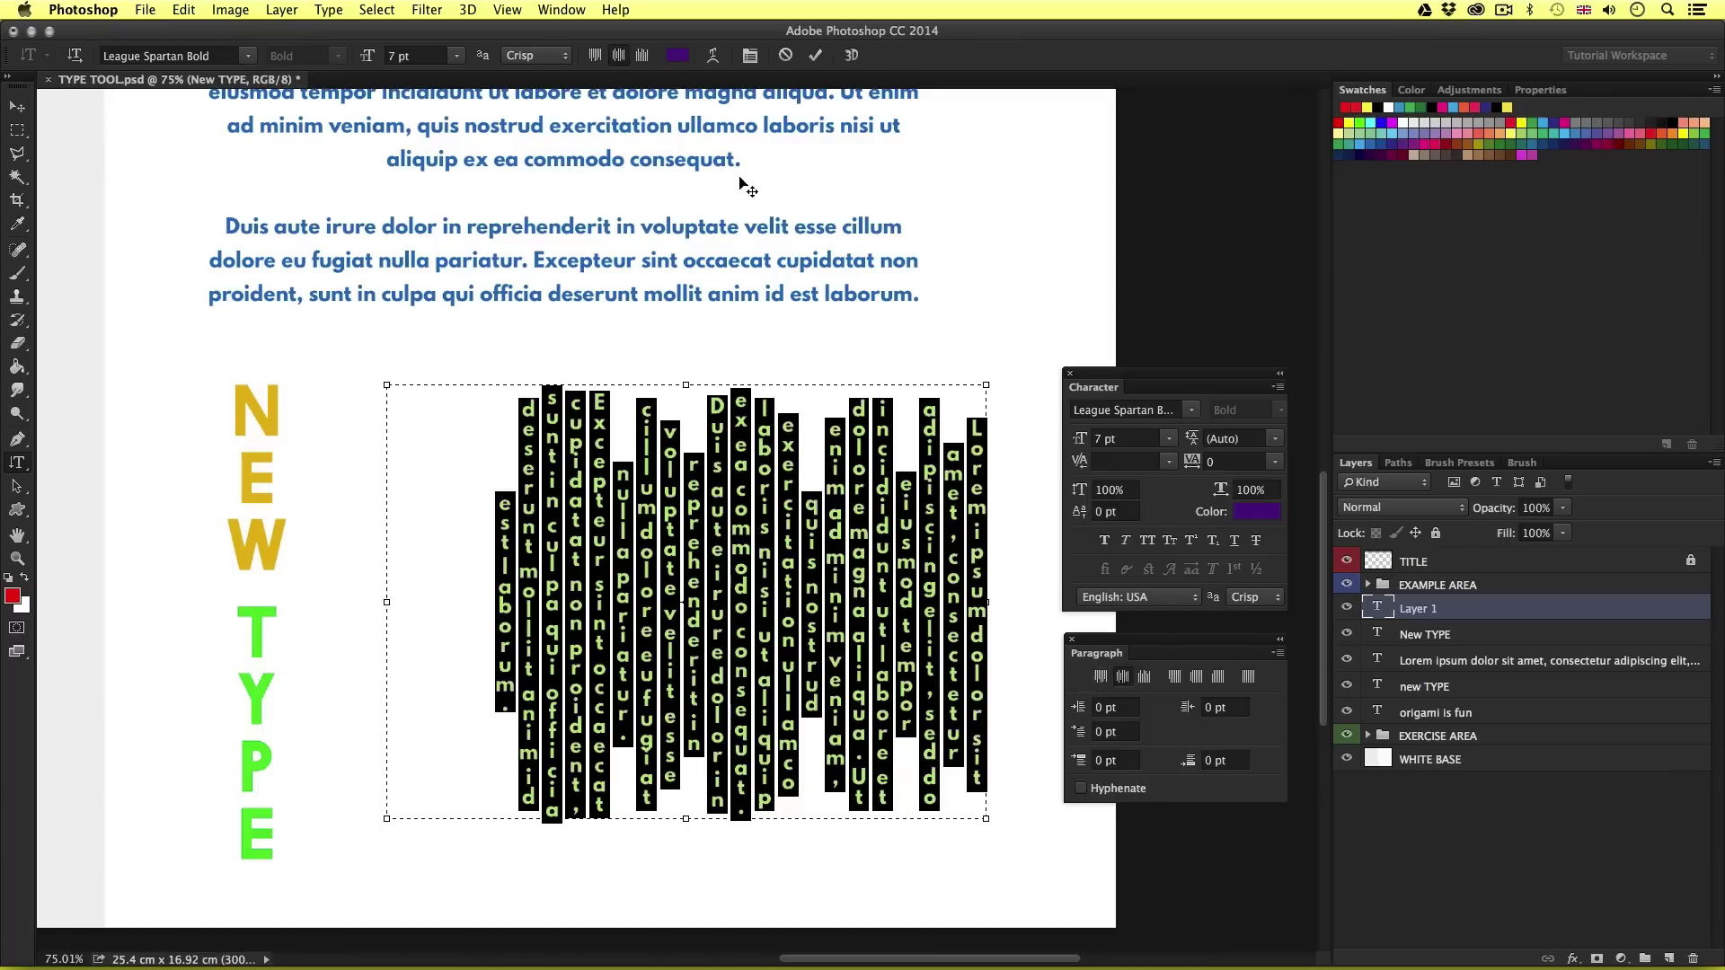
left_click(594, 56)
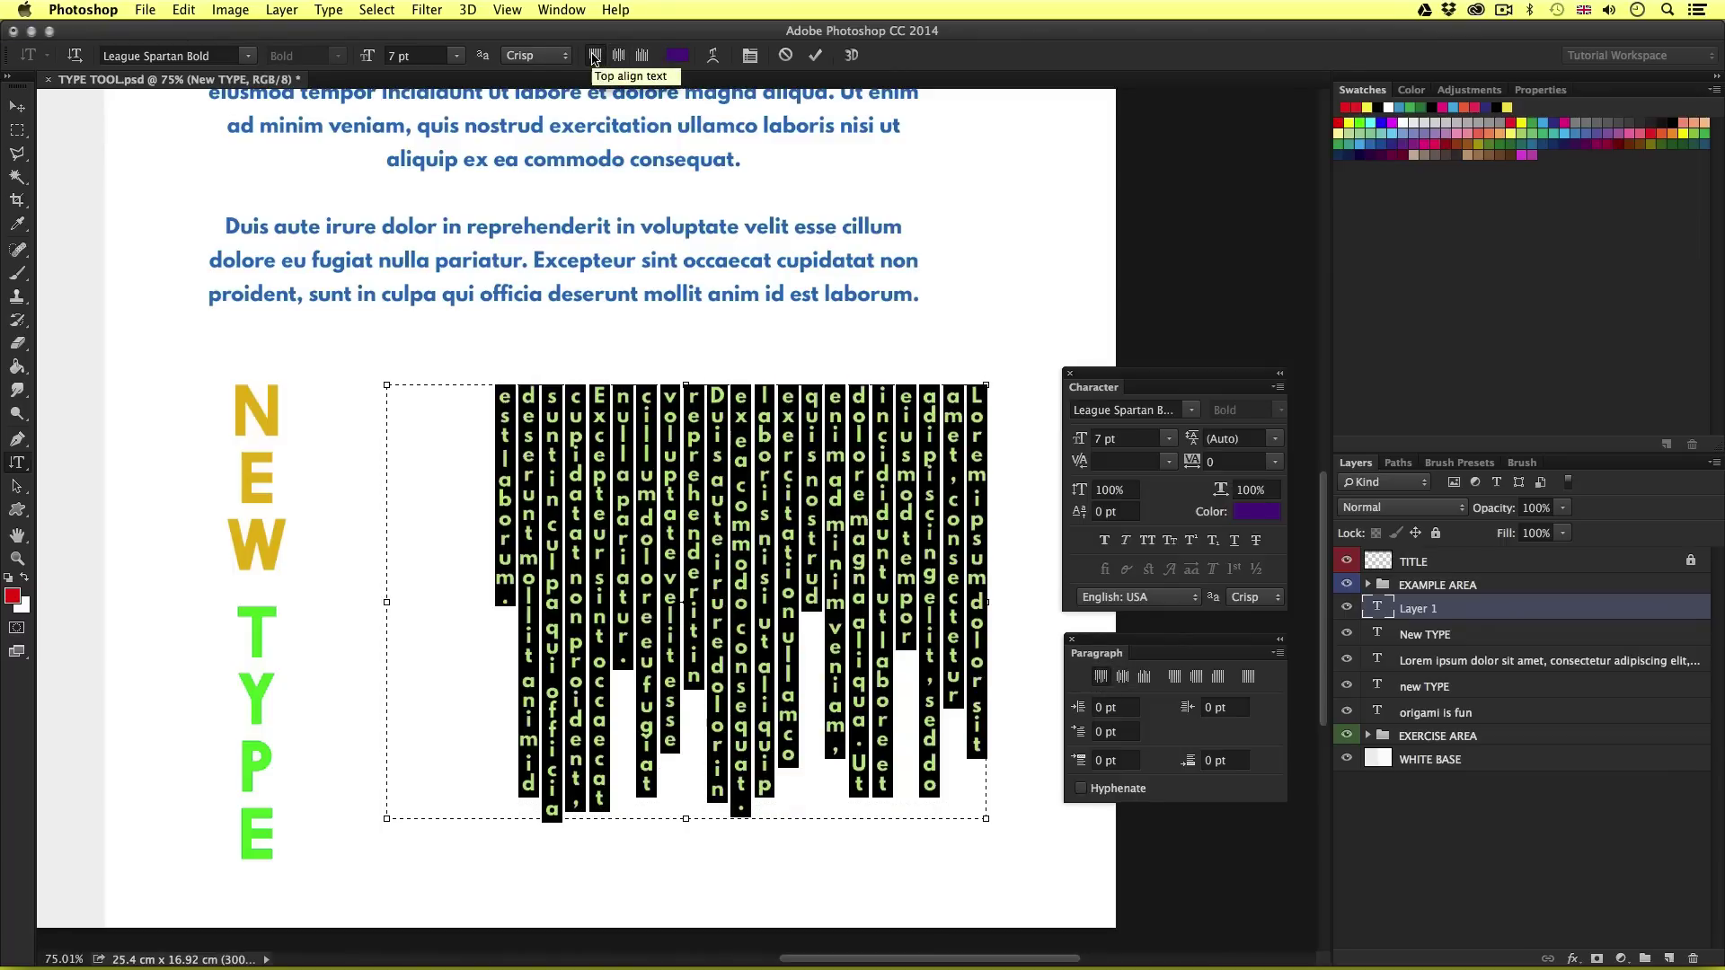
key("super+Return")
Step: Zoom out to 50% to compare the exercise with the example, and move the Character and Paragraph panels off the artwork
key("z")
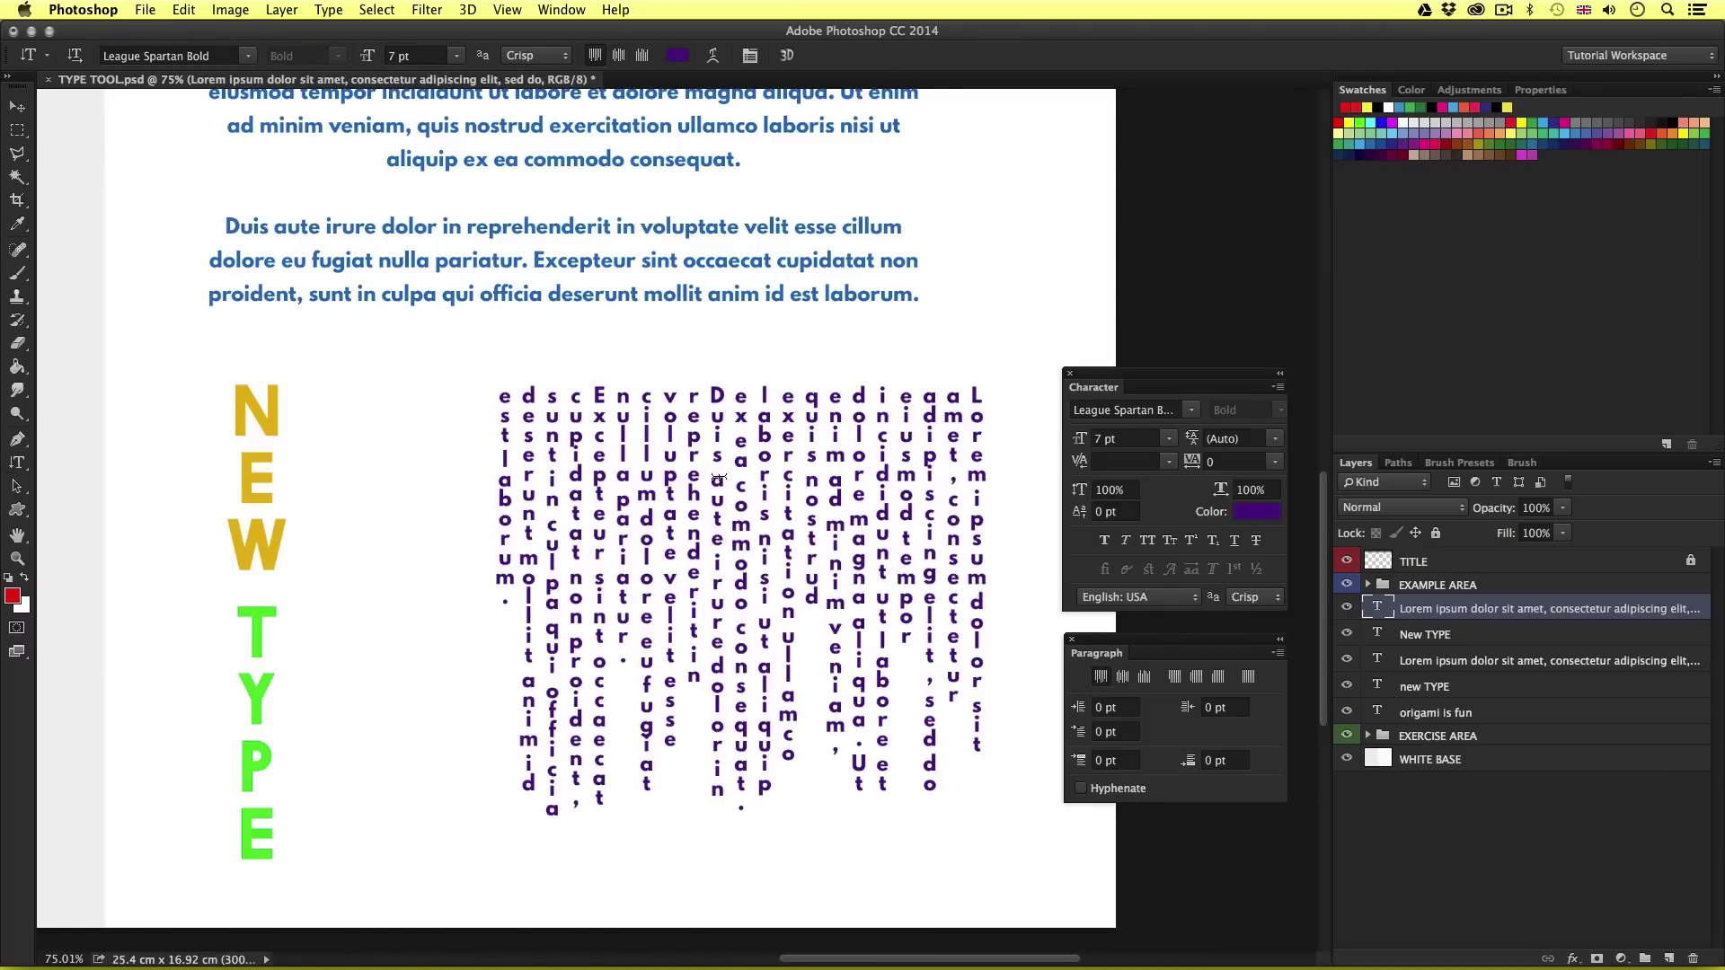
left_click(727, 482, "alt")
left_click(727, 483, "alt")
left_click(727, 483, "alt")
left_click(810, 537)
mouse_move(915, 509)
left_mouse_down()
mouse_move(847, 518)
mouse_move(938, 513)
left_mouse_up()
left_click_drag(1098, 369, 1283, 254)
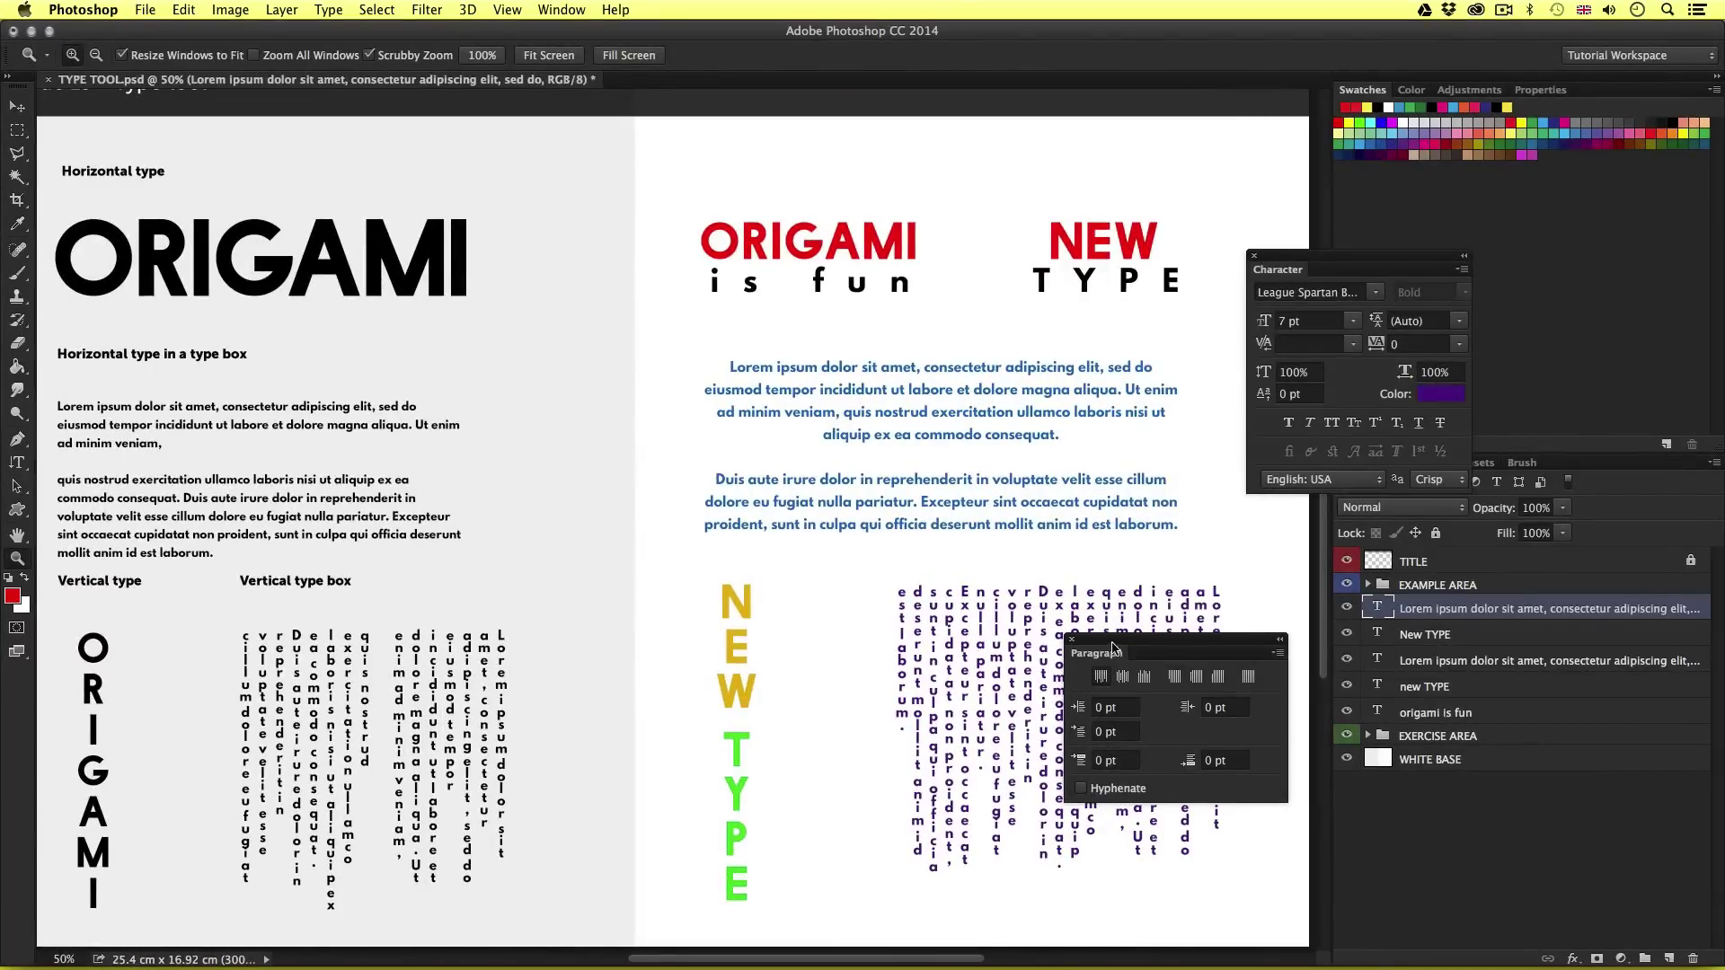
left_click_drag(1116, 640, 1294, 636)
left_click_drag(764, 629, 786, 624)
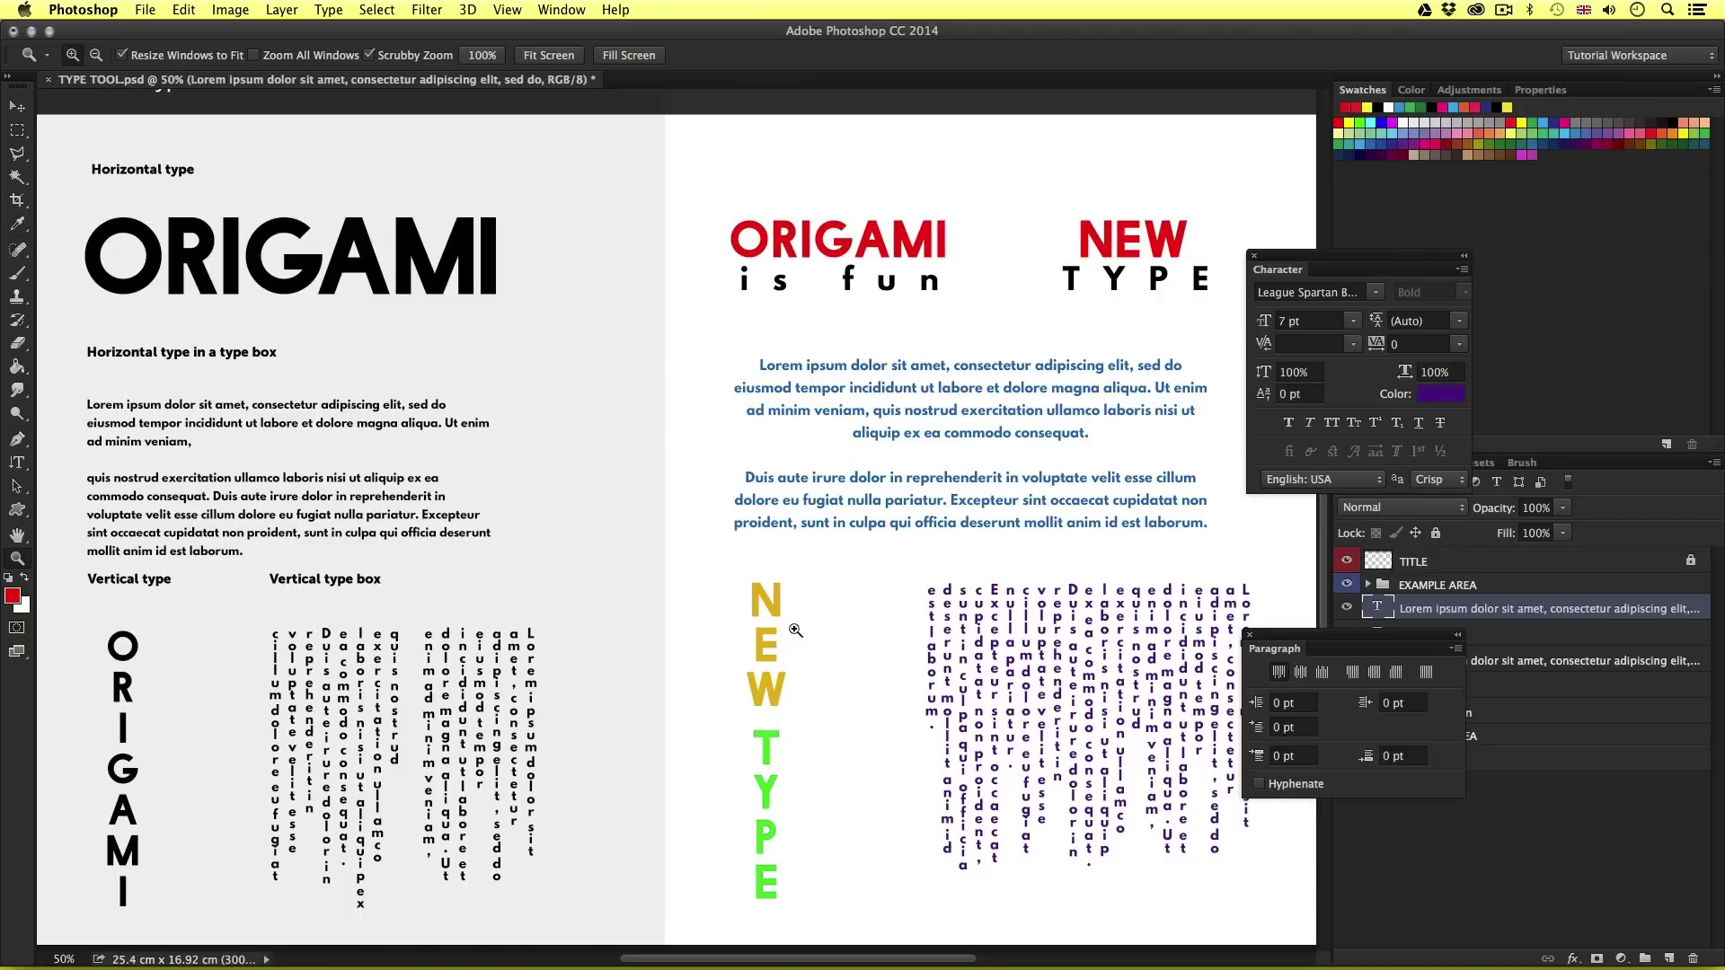
key("v")
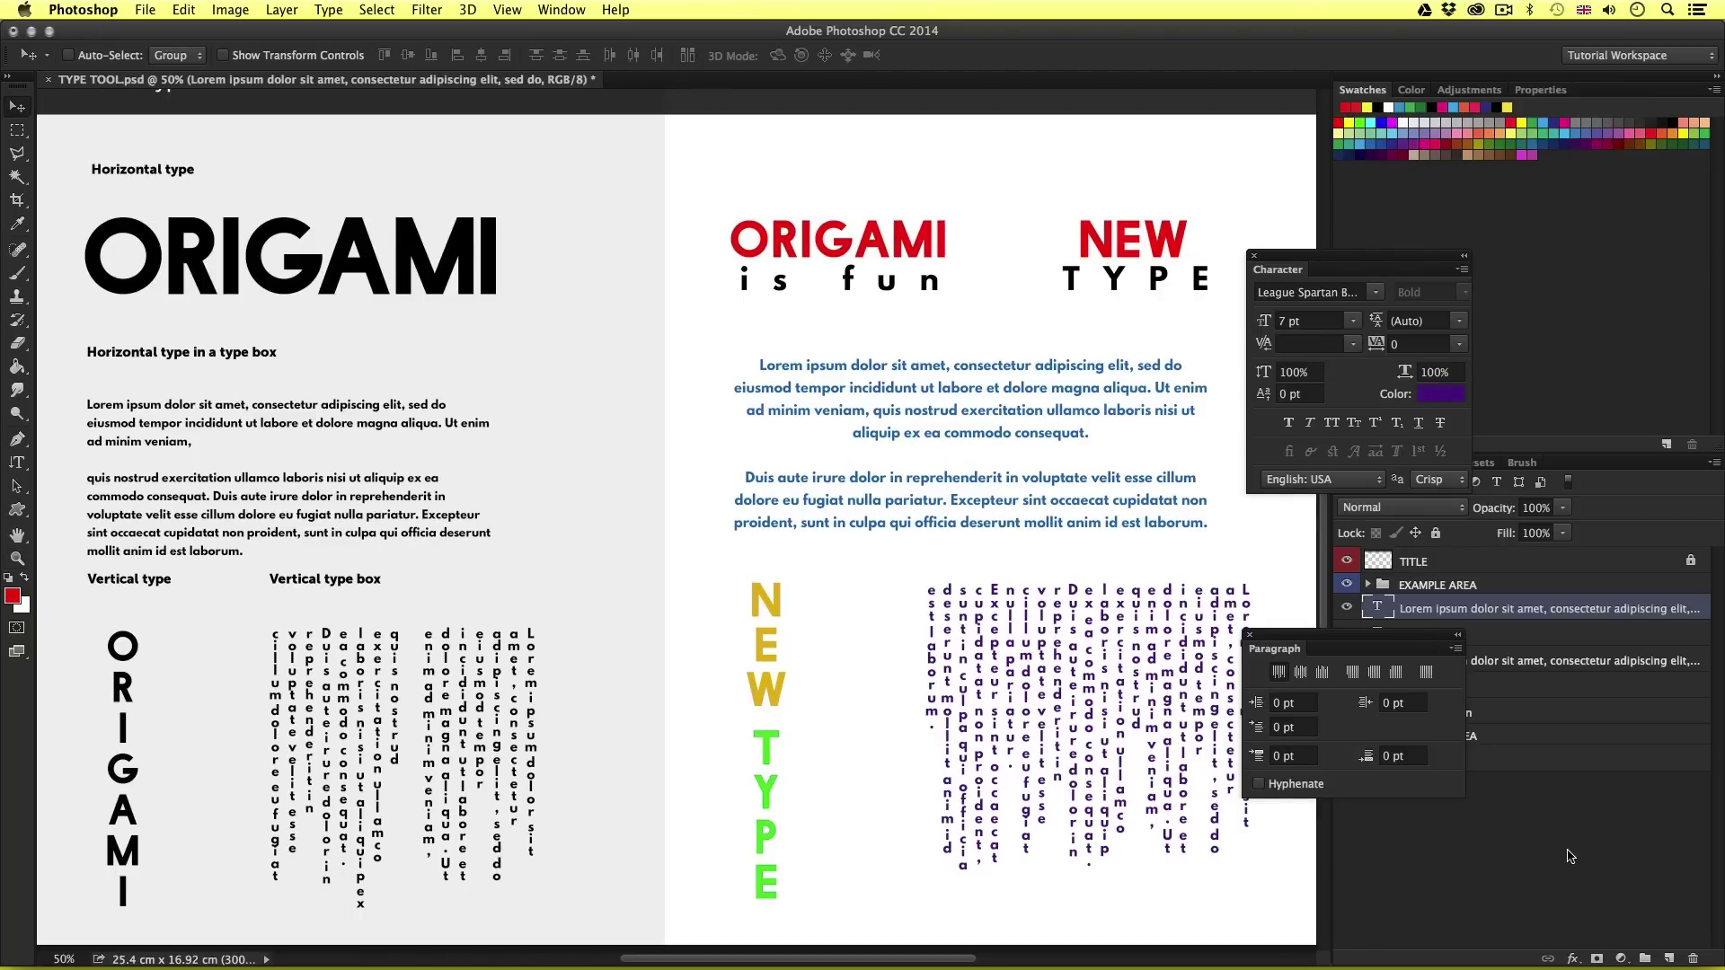